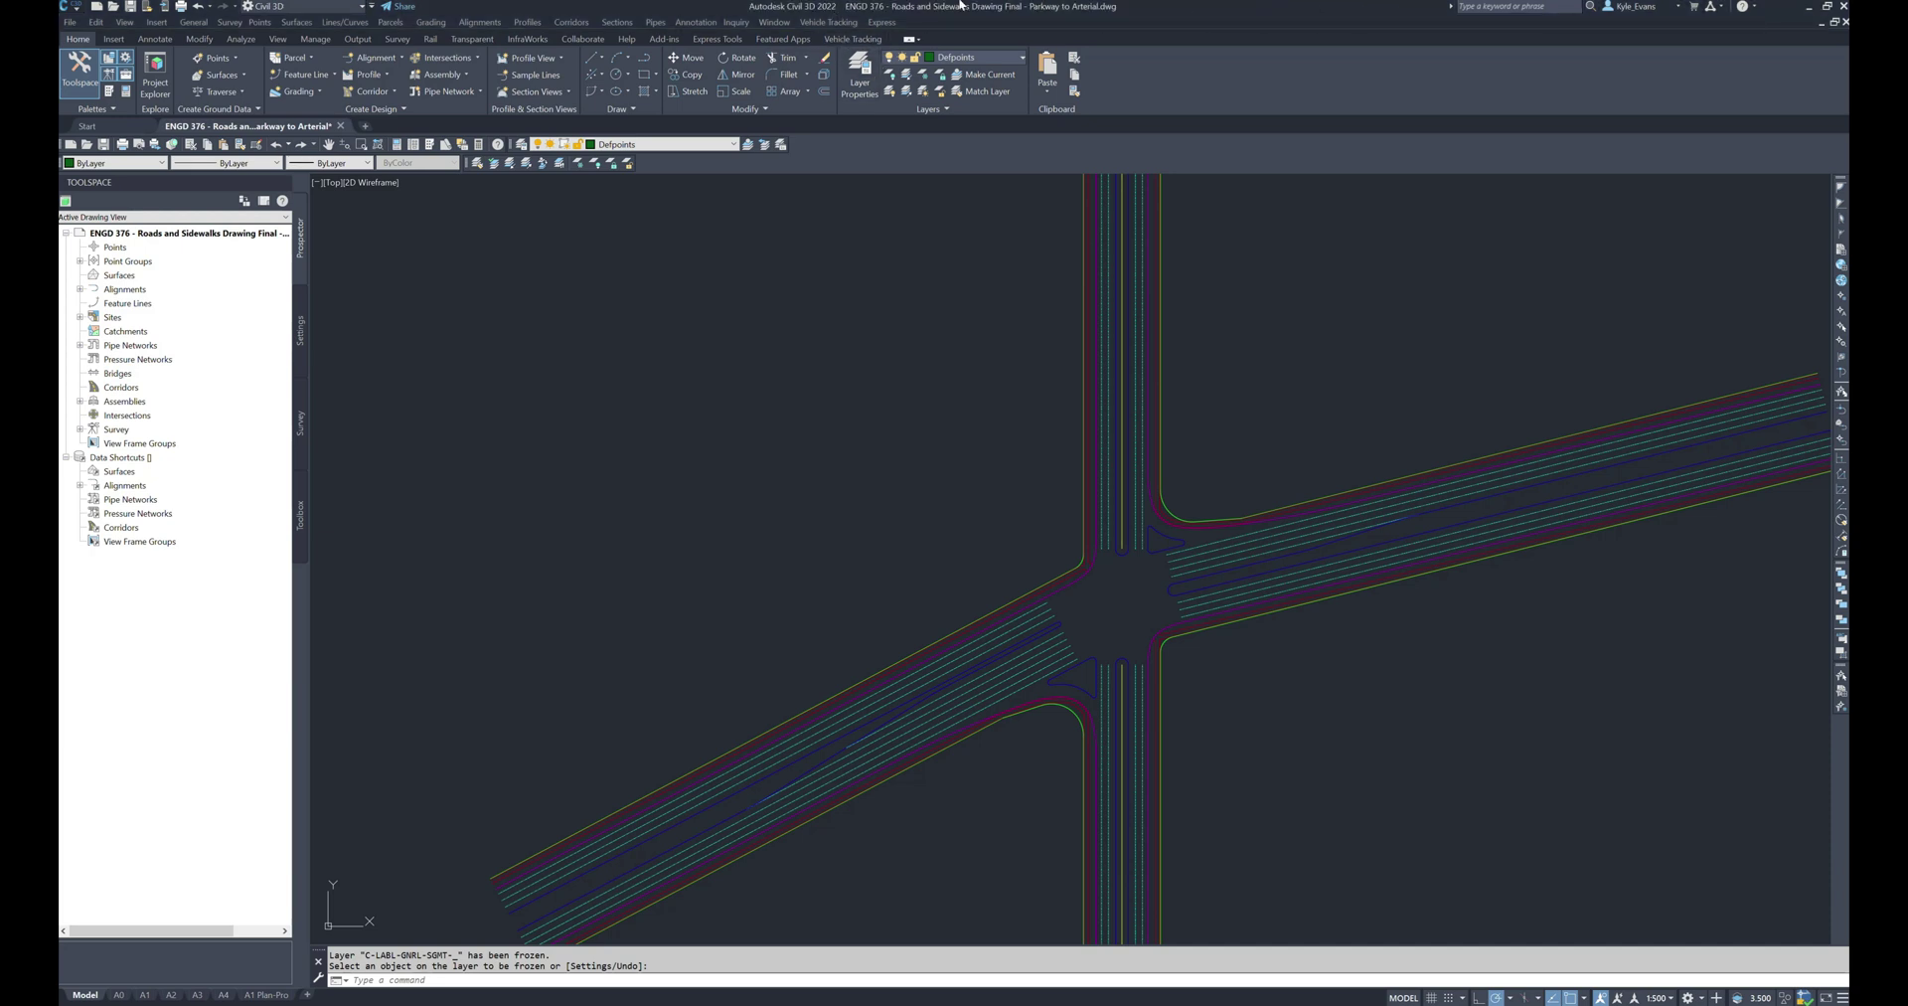
Show the Vehicle Tracking ribbon tools and expand its settings options
click(853, 39)
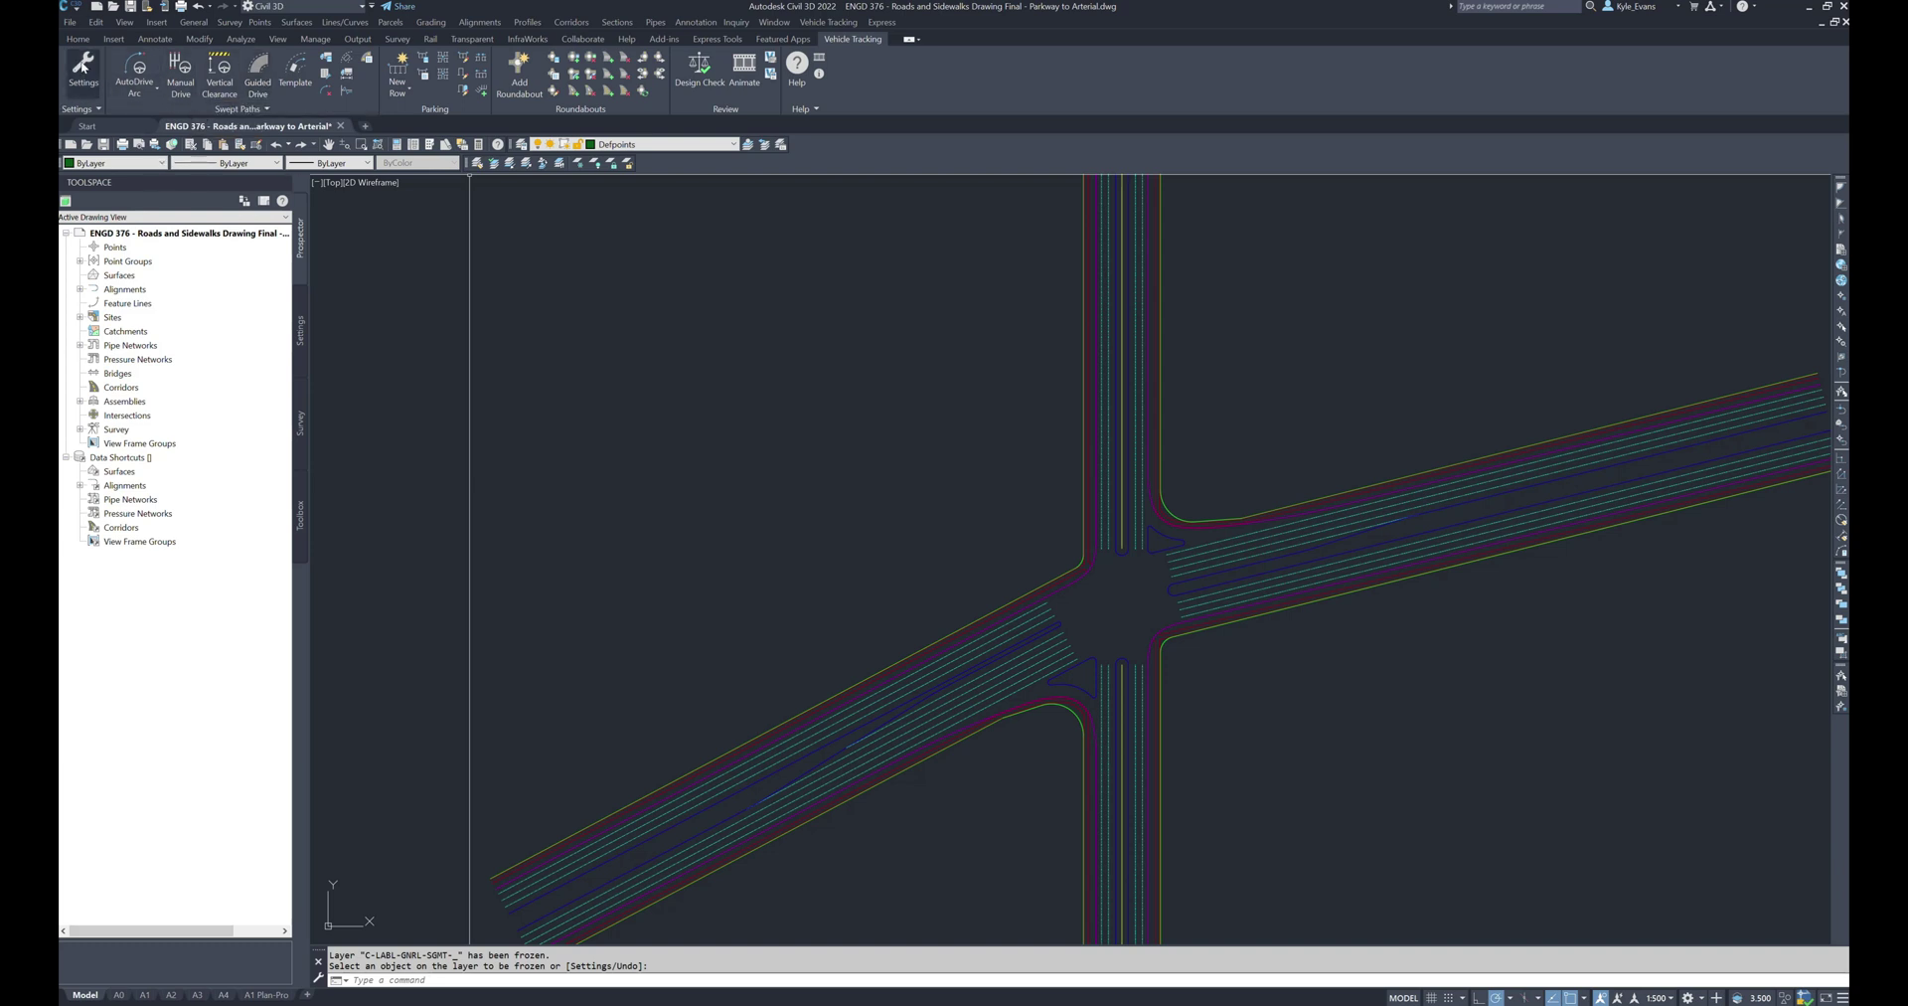
click(98, 109)
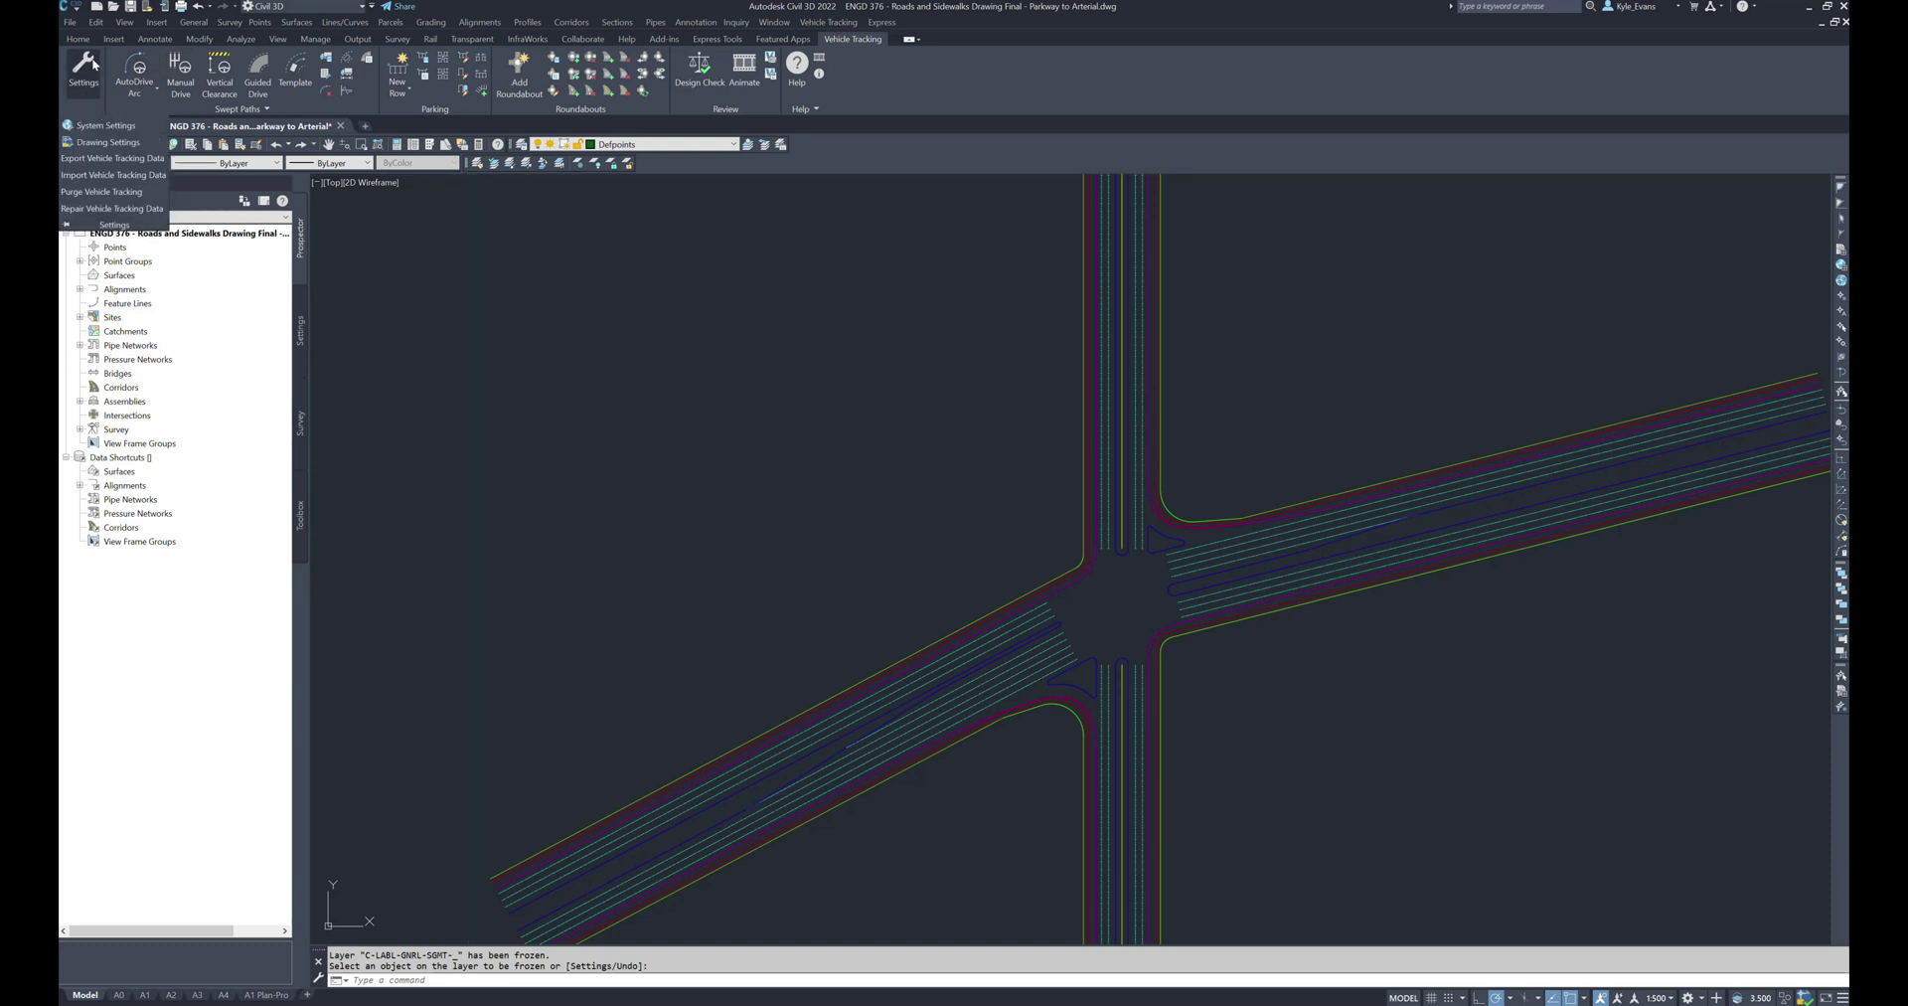
click(95, 61)
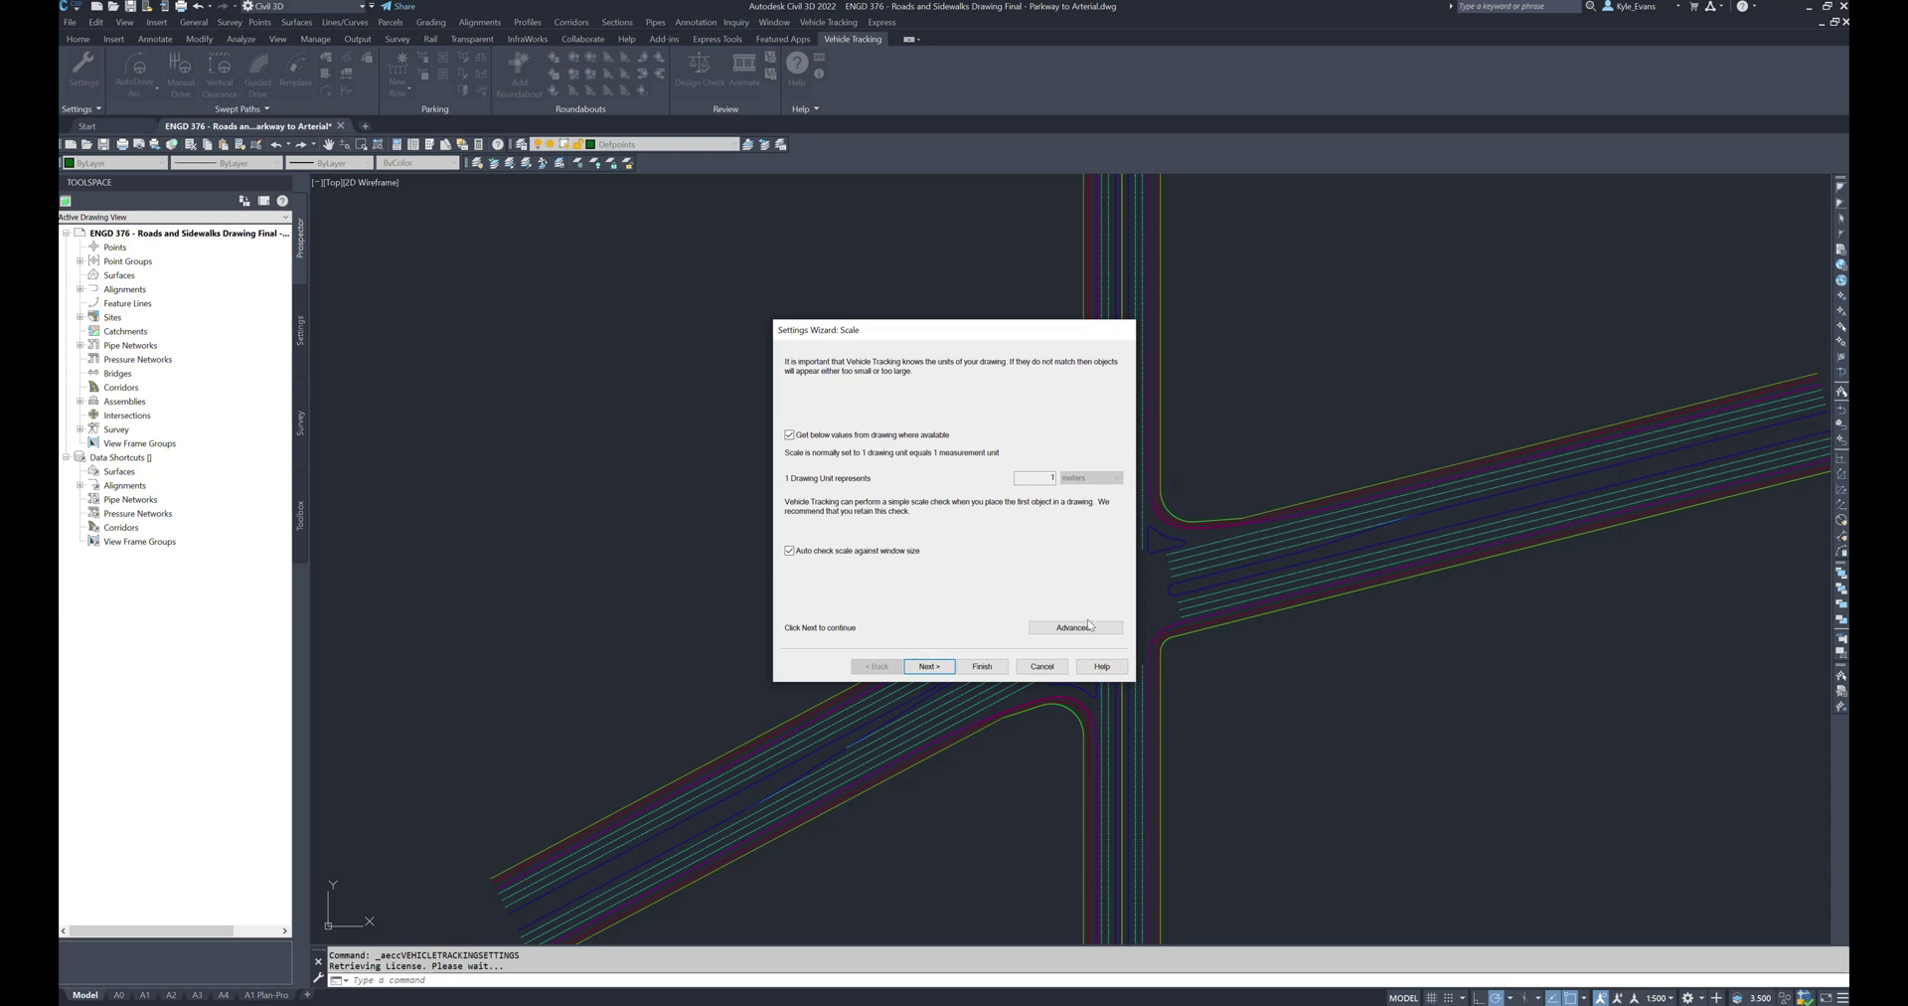
click(1088, 626)
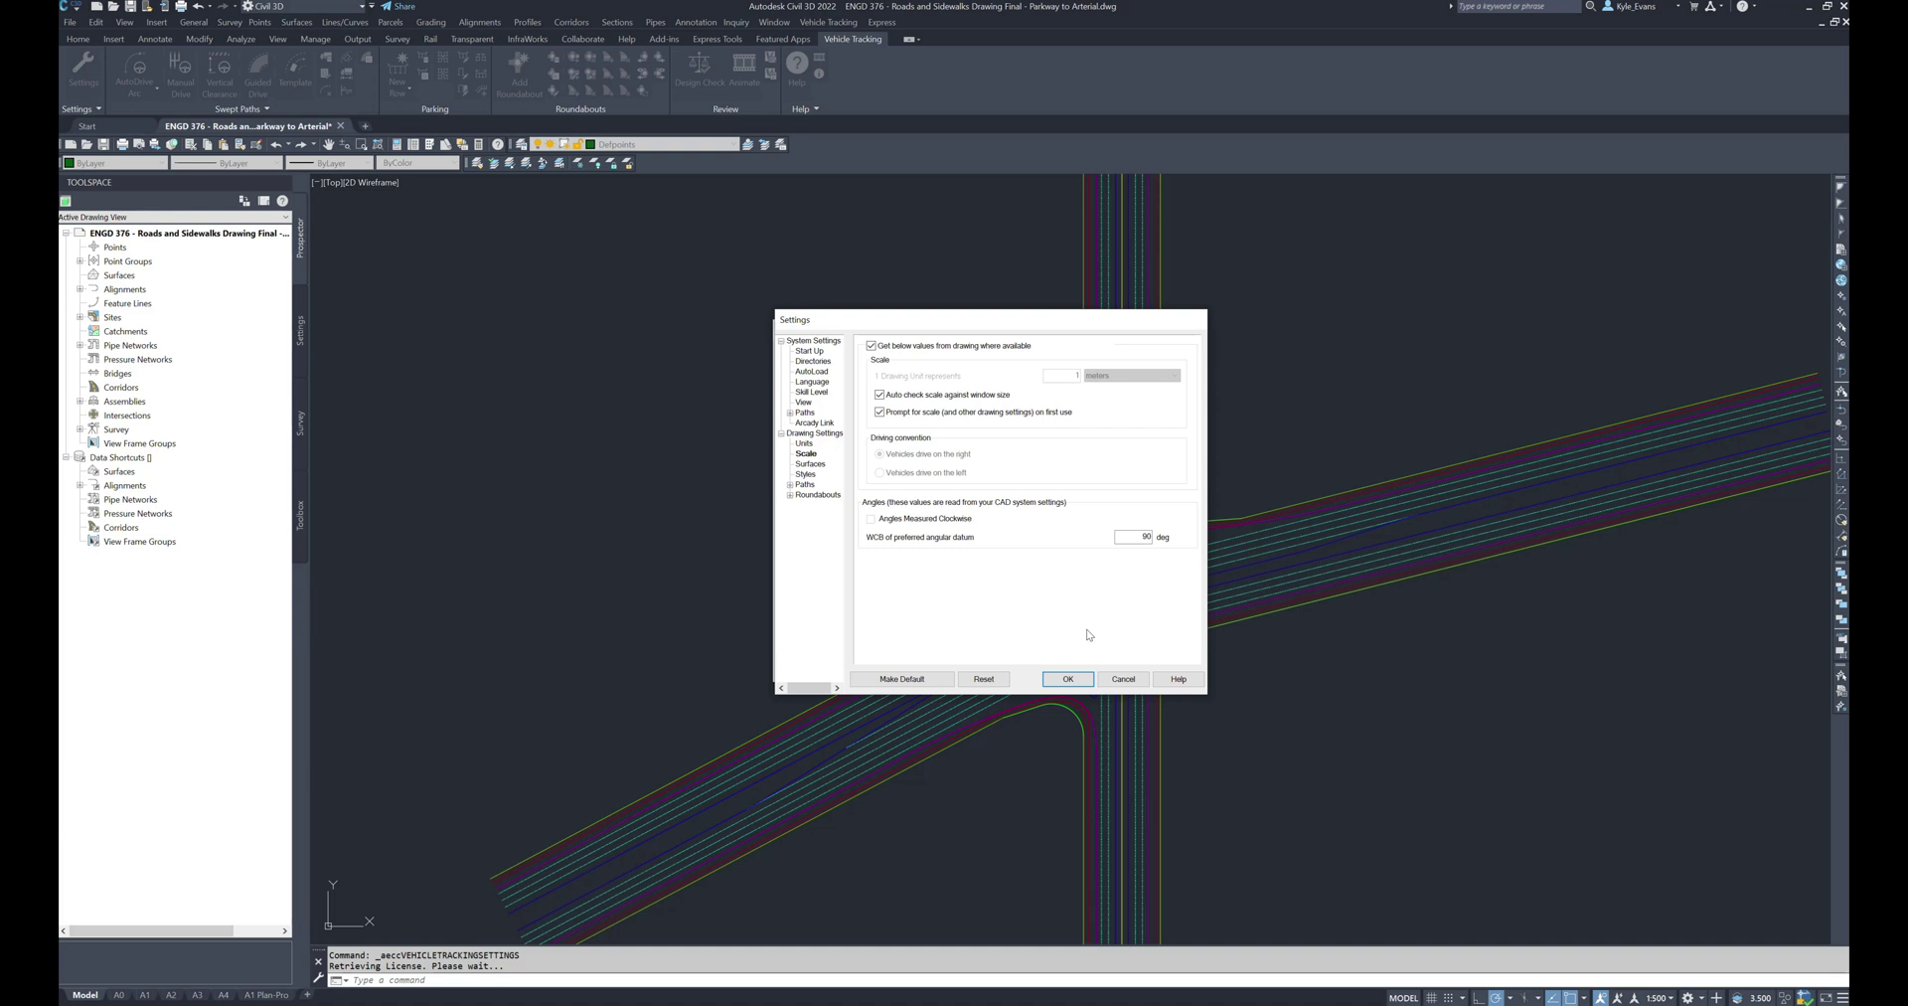
click(810, 352)
click(817, 392)
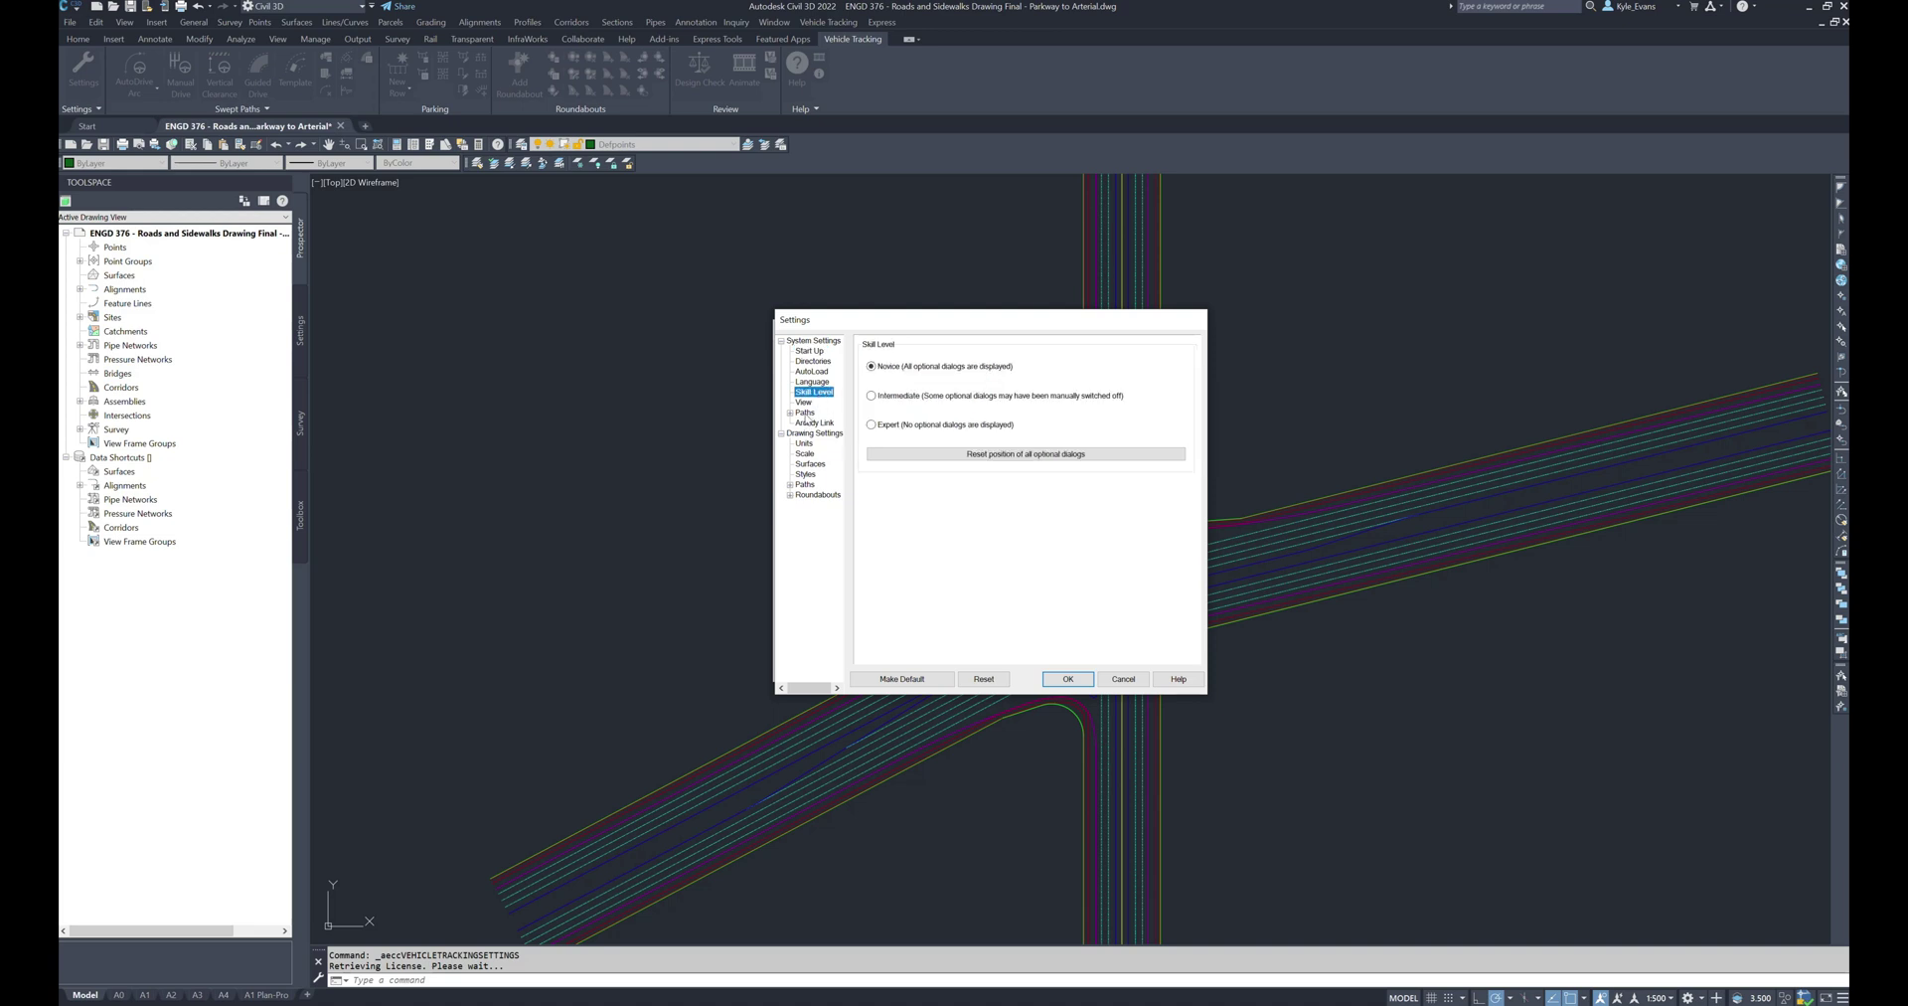
click(804, 401)
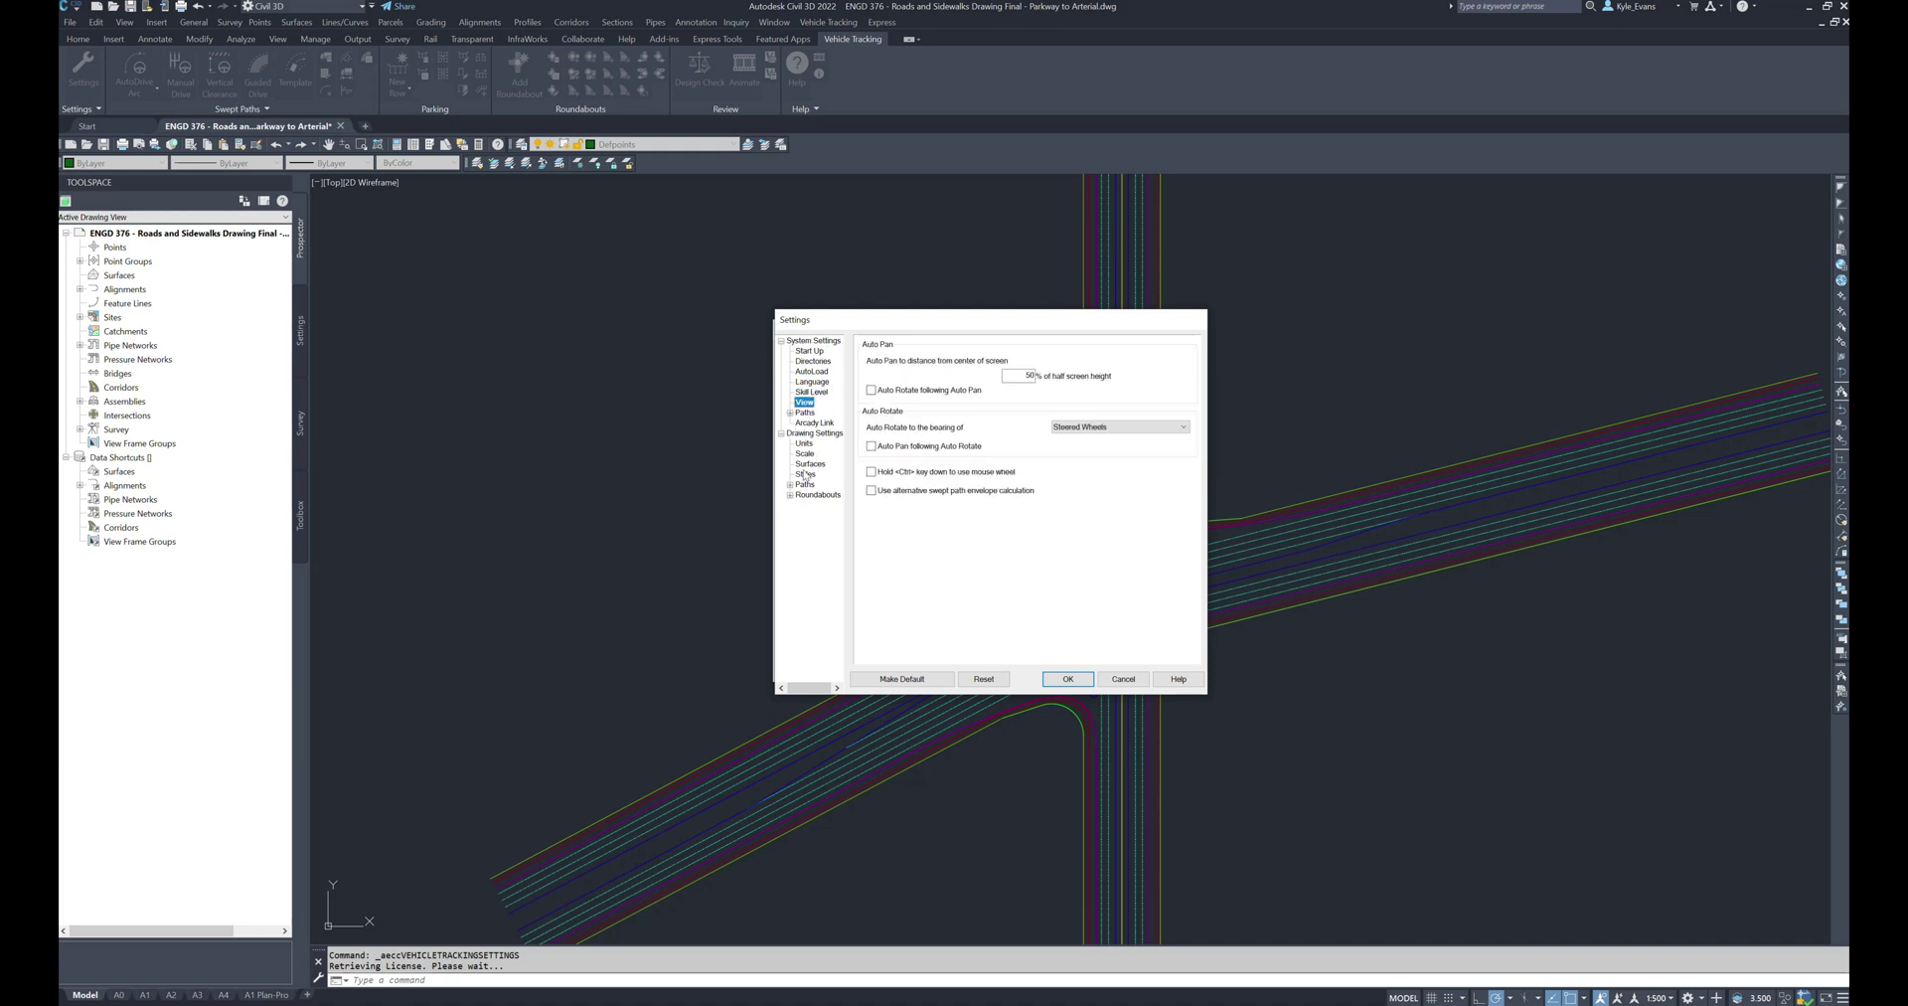
click(804, 453)
click(801, 443)
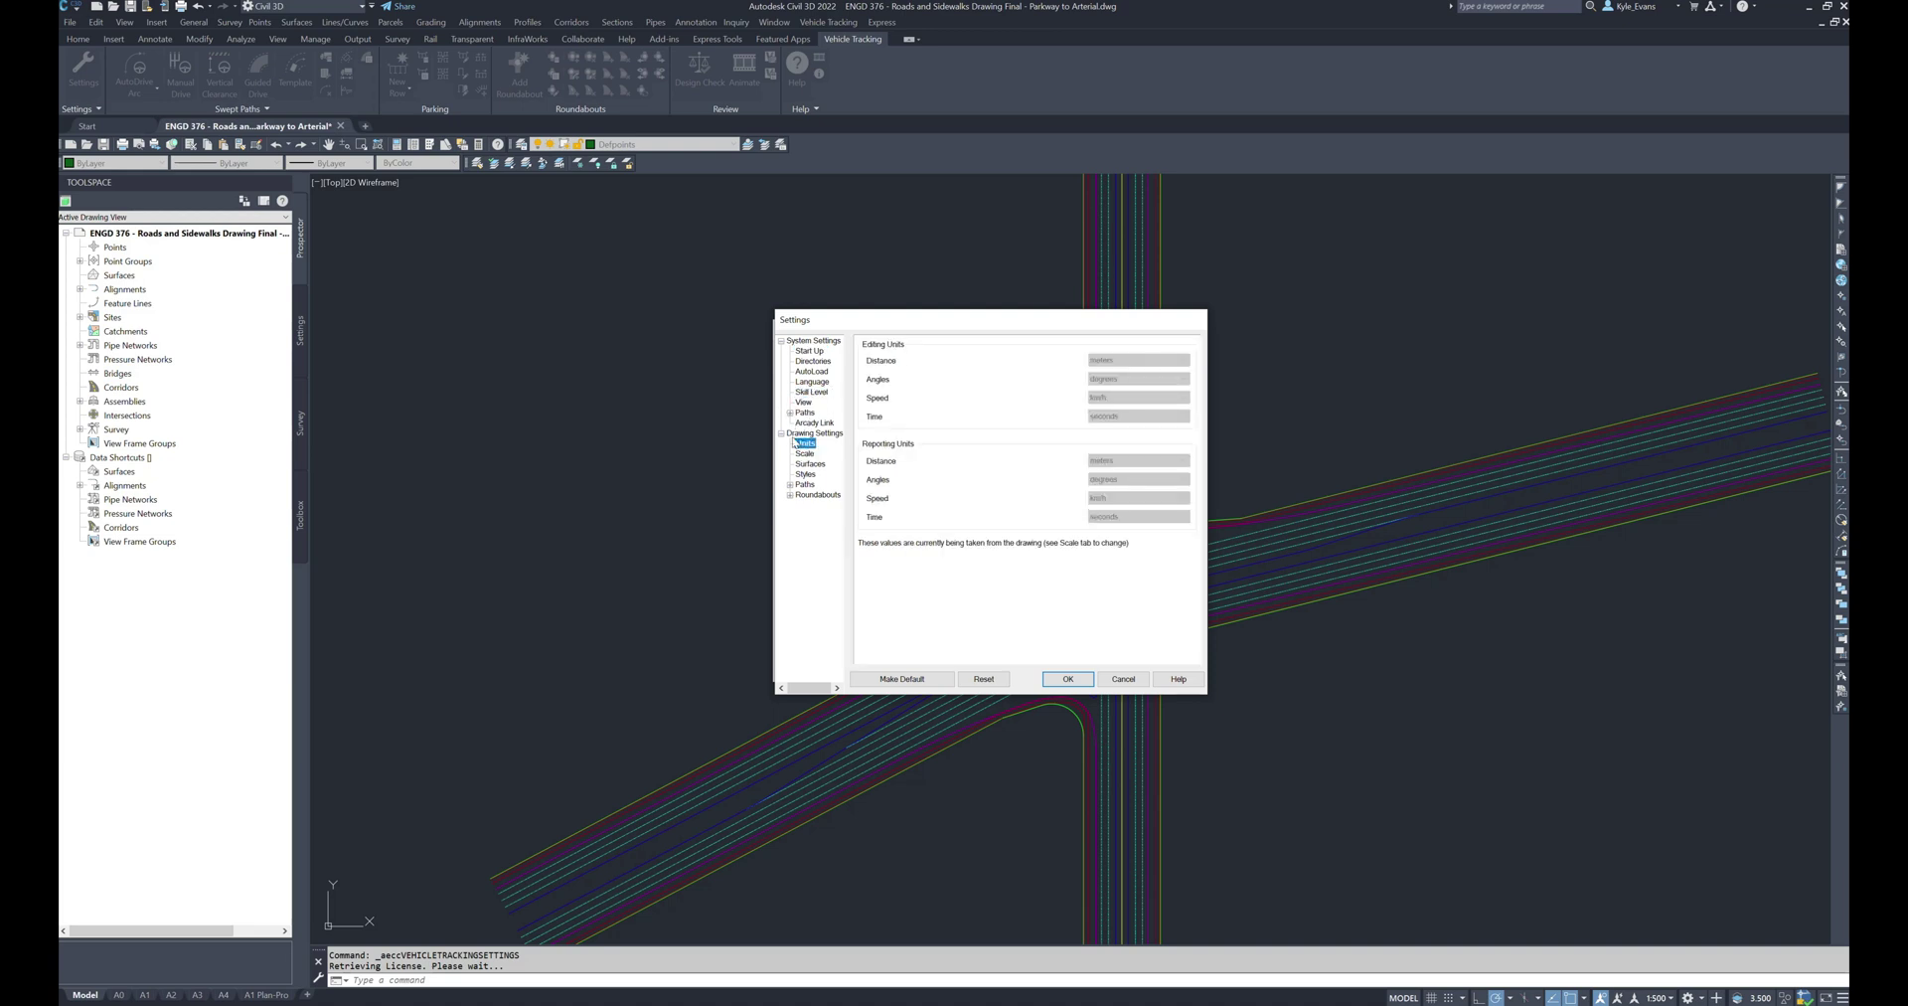
click(809, 463)
click(805, 453)
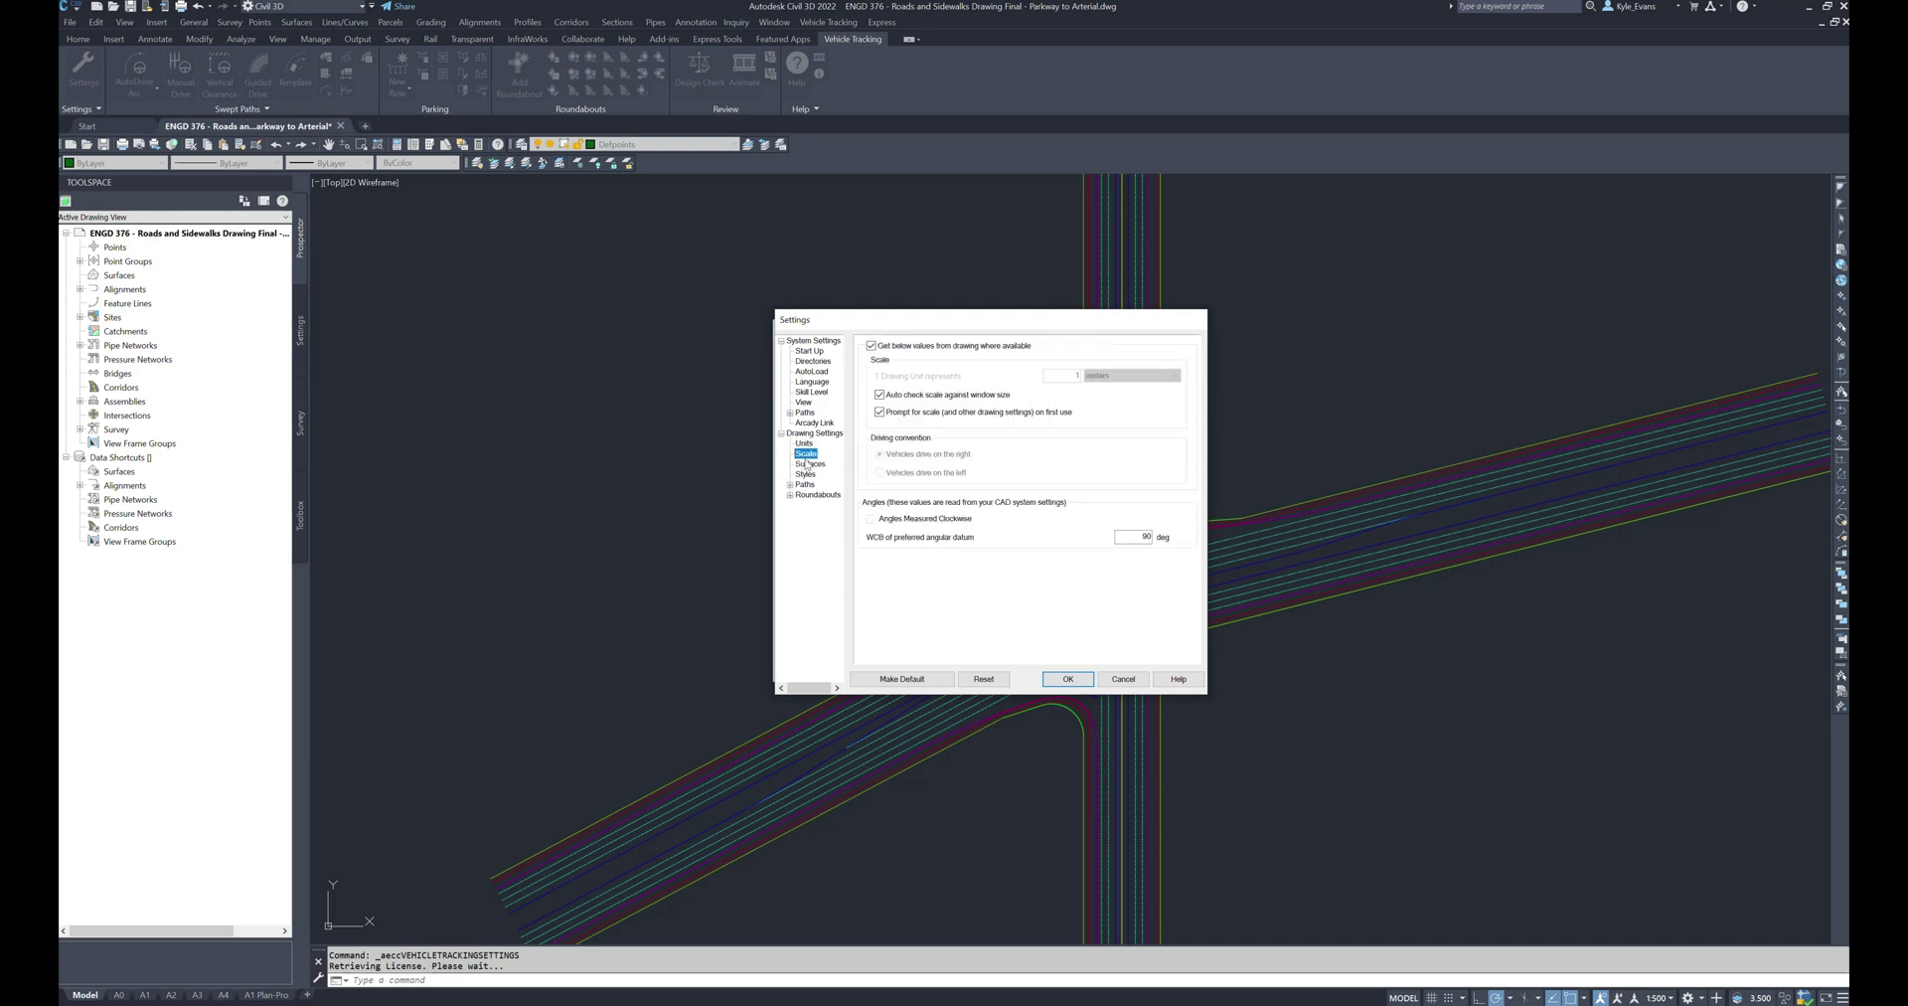
click(813, 465)
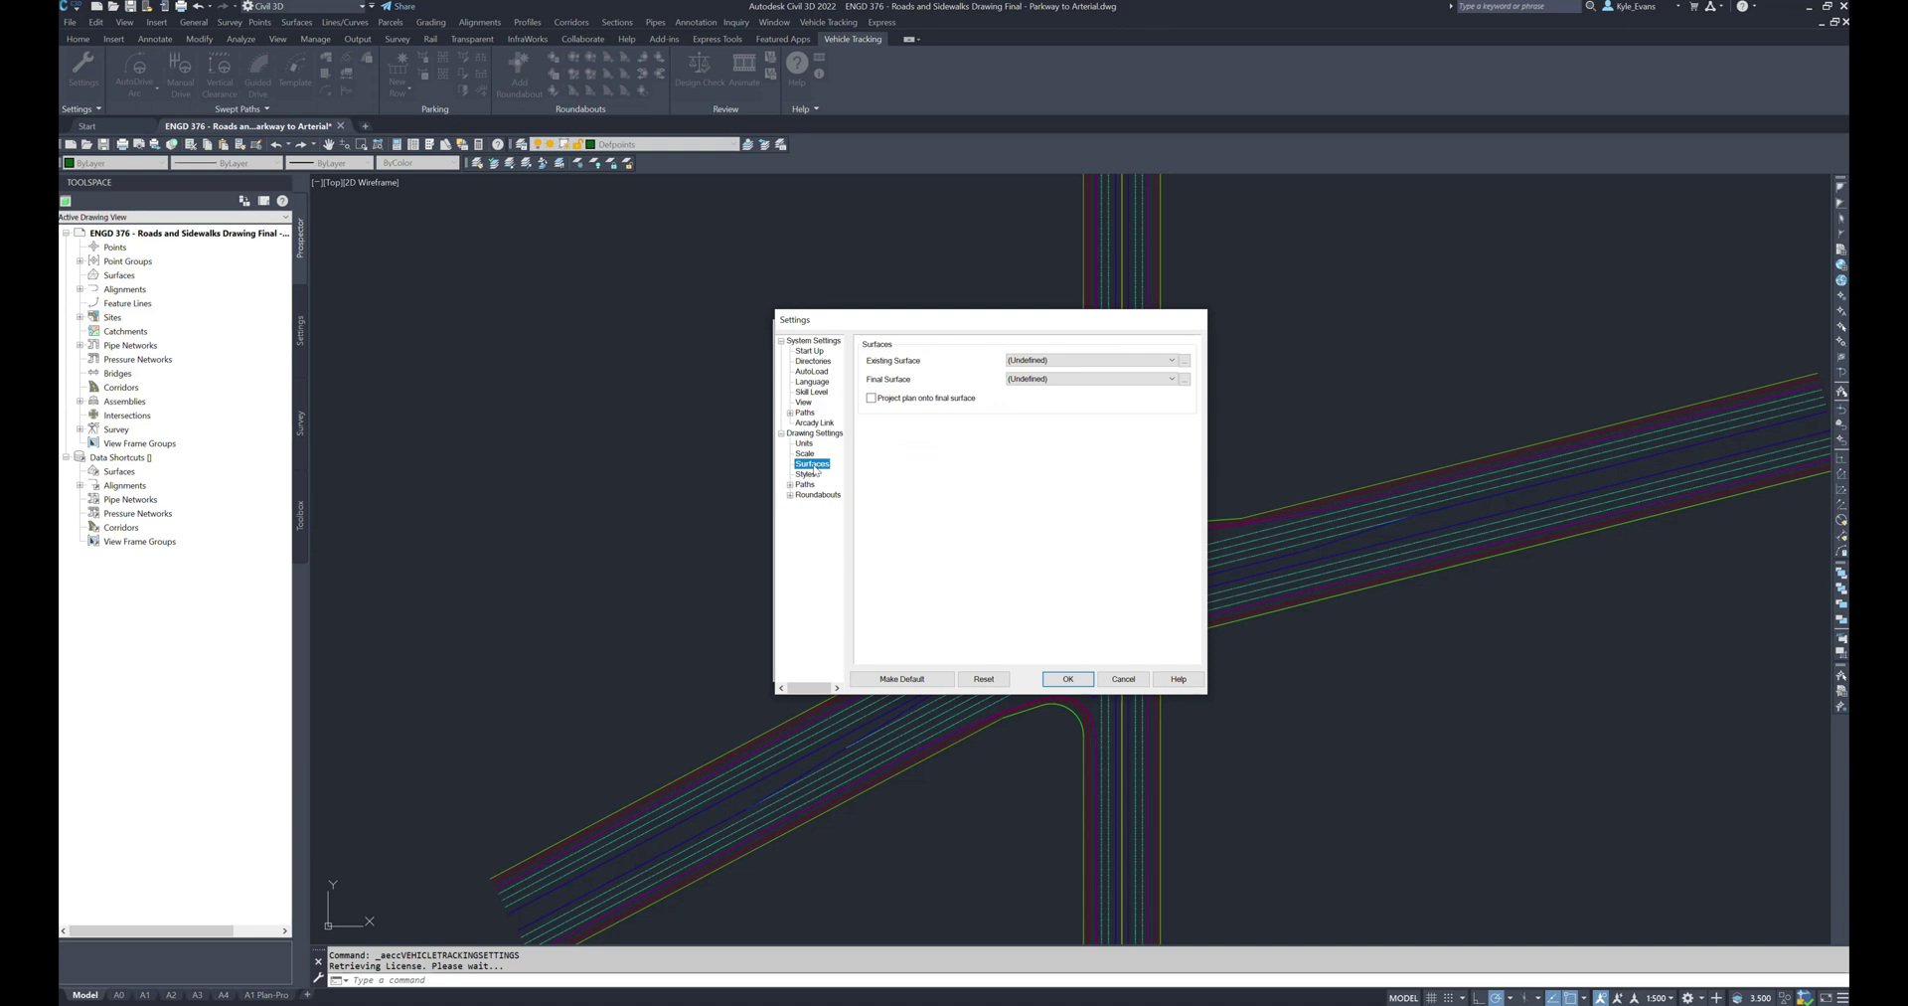
click(807, 473)
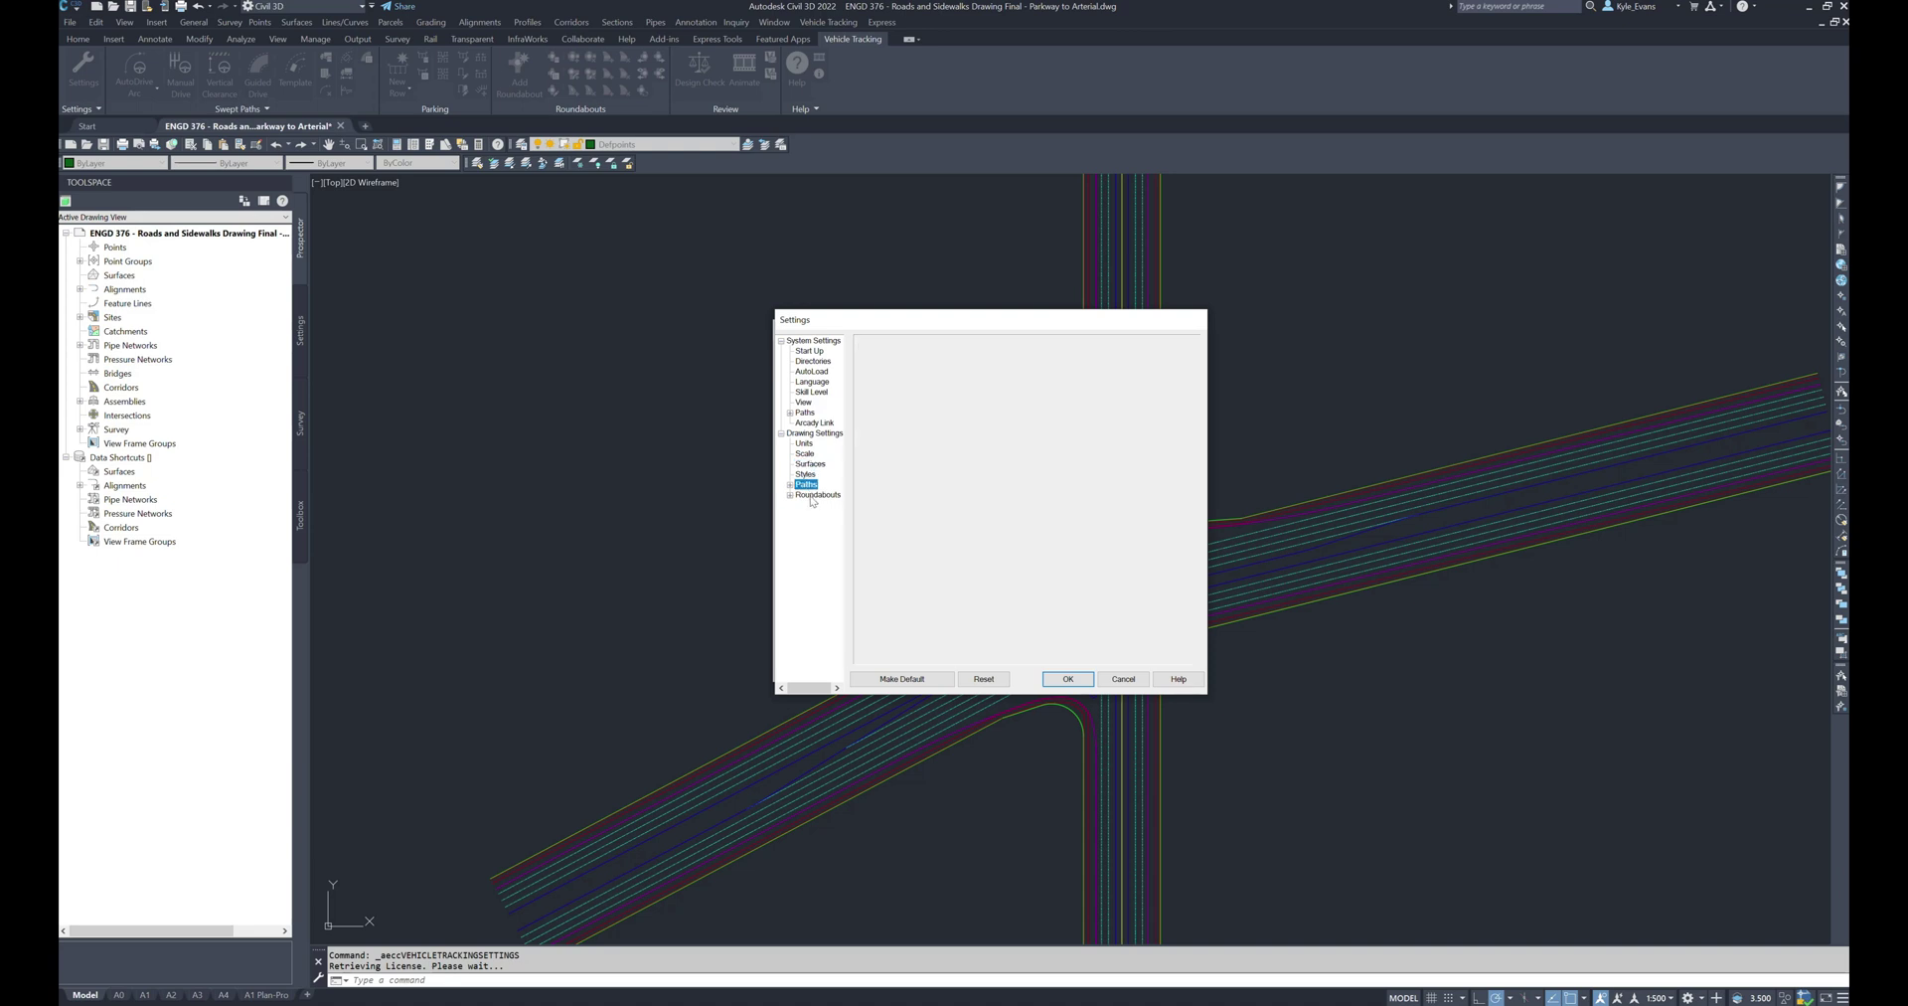
click(1140, 682)
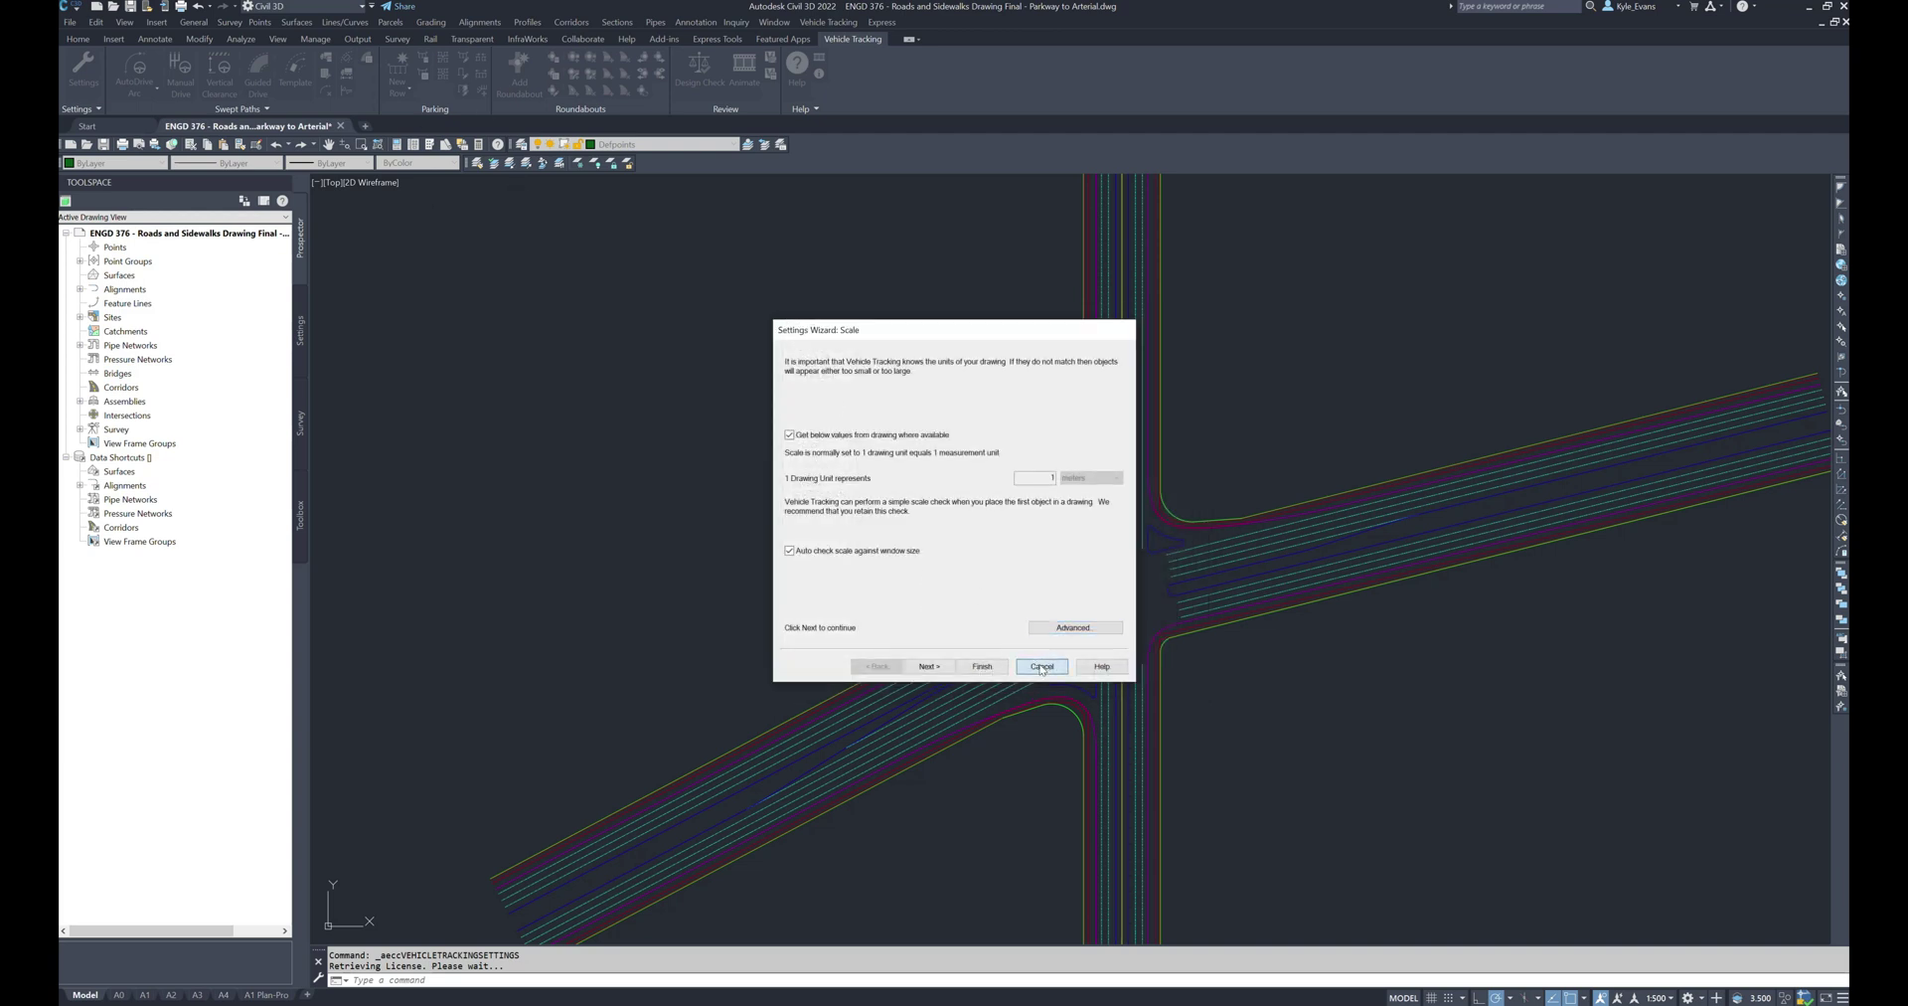
click(934, 672)
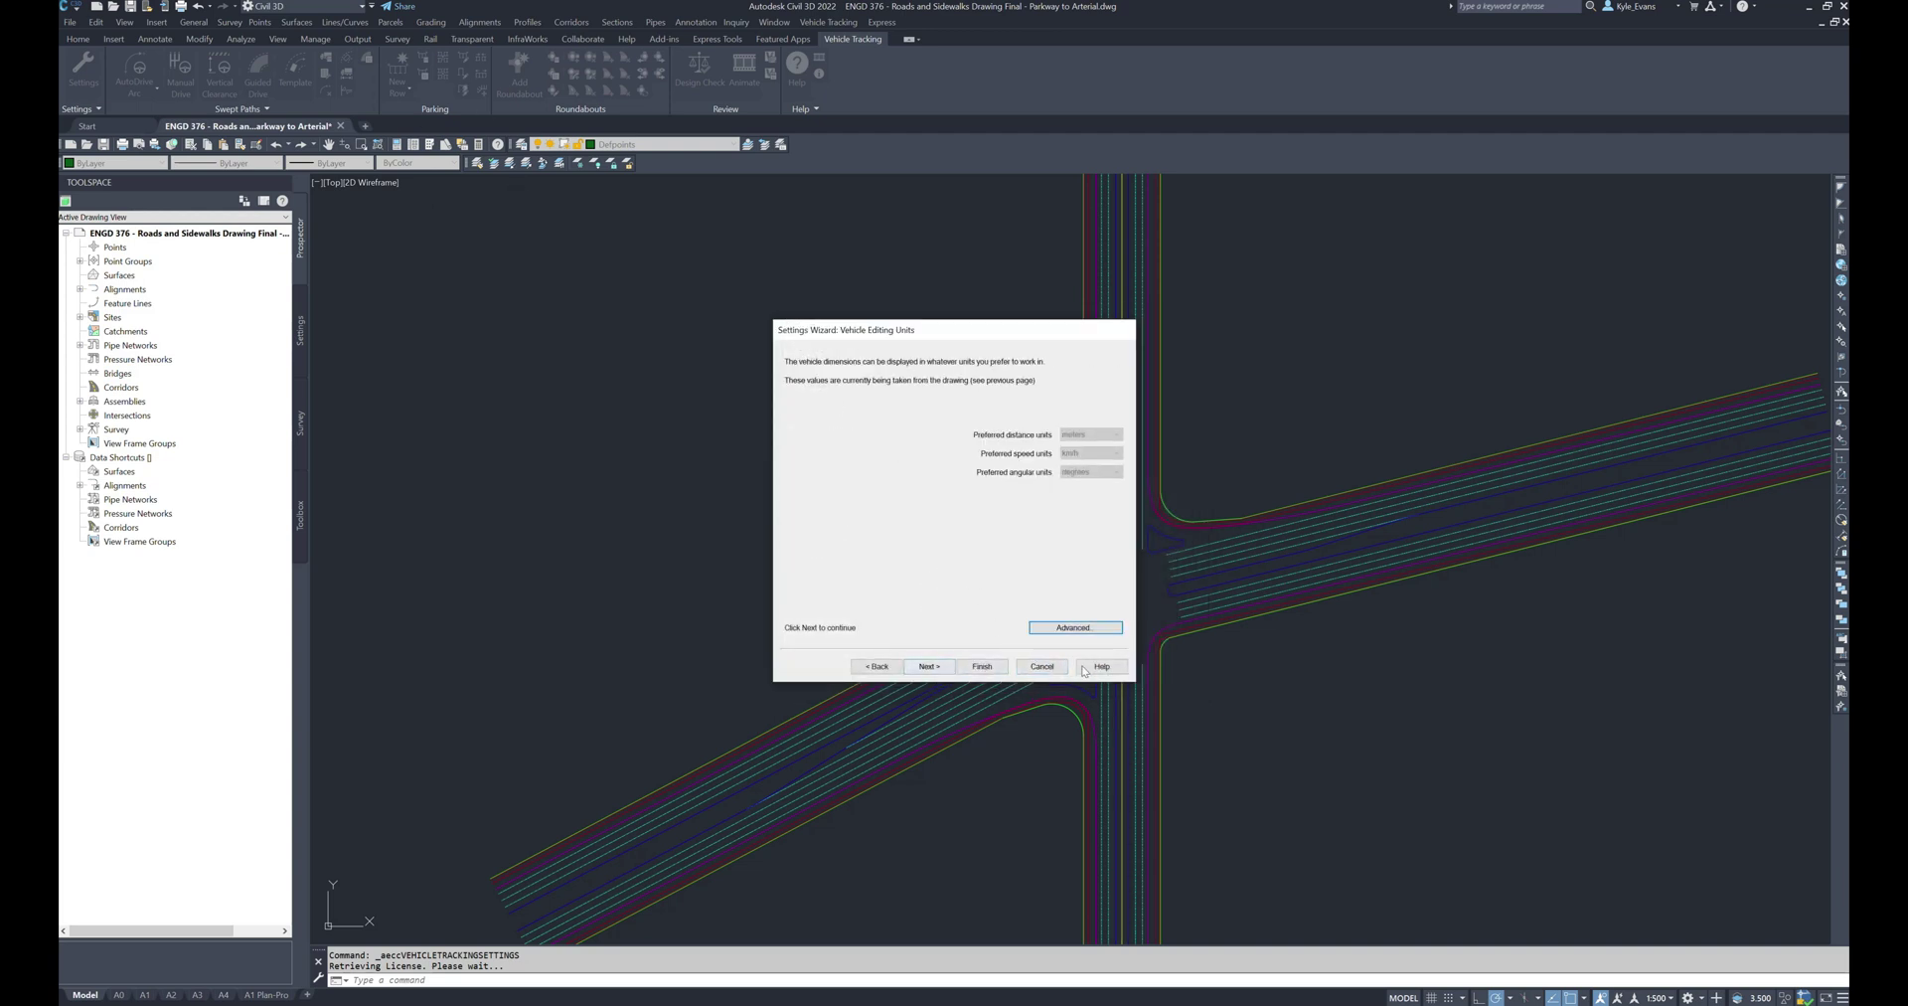
click(1048, 673)
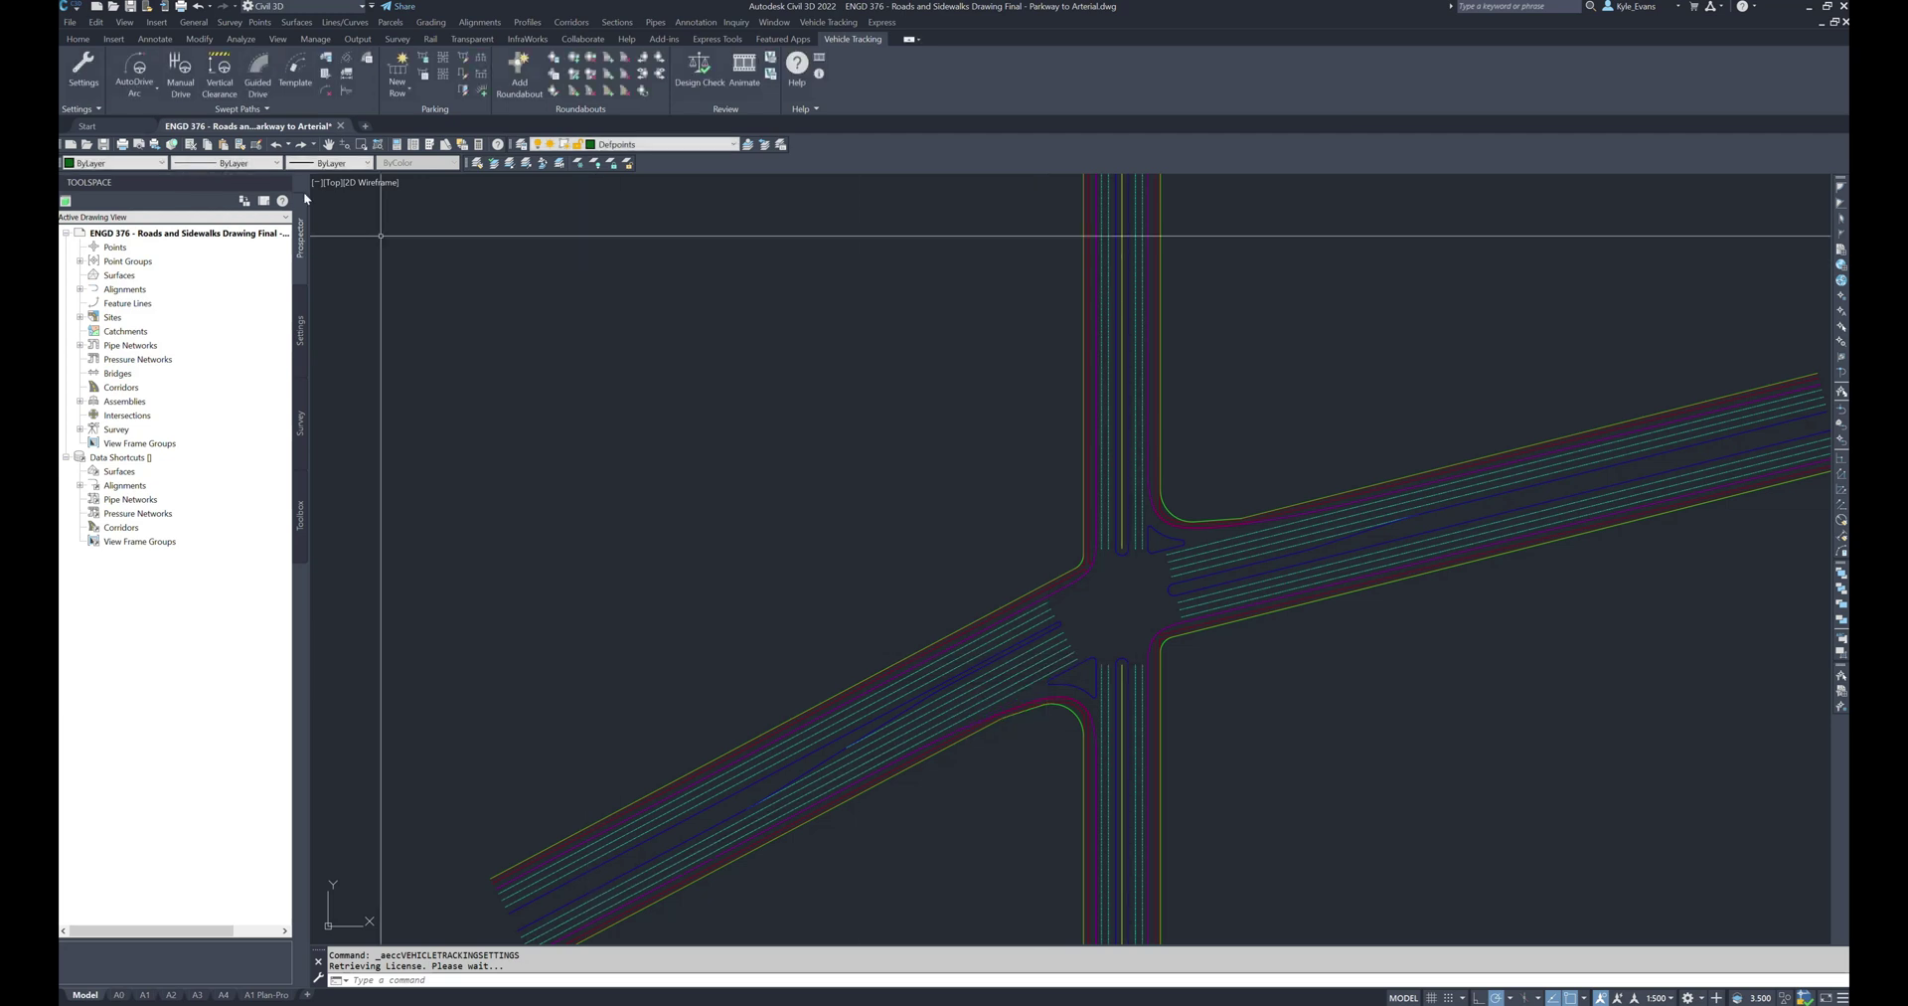
click(153, 91)
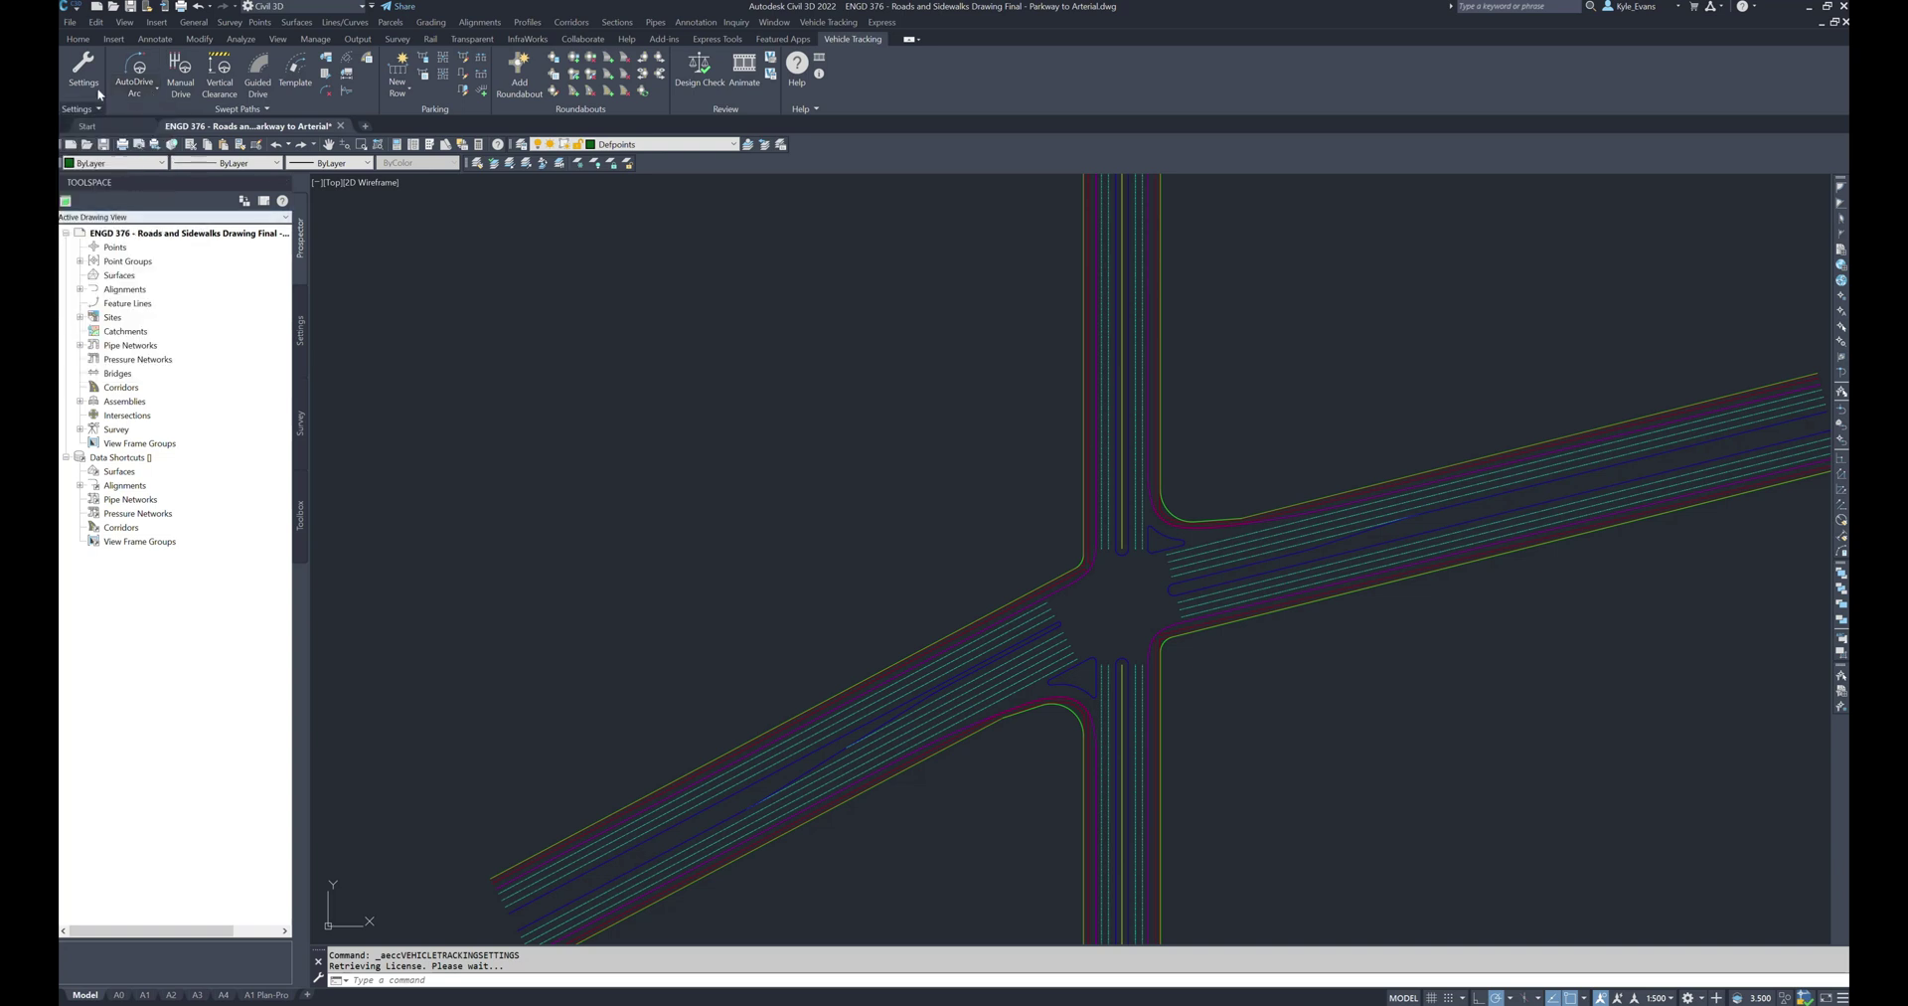
Start an AutoDrive Bearing 90 drive and enlarge the Vehicle Library Explorer list
click(152, 95)
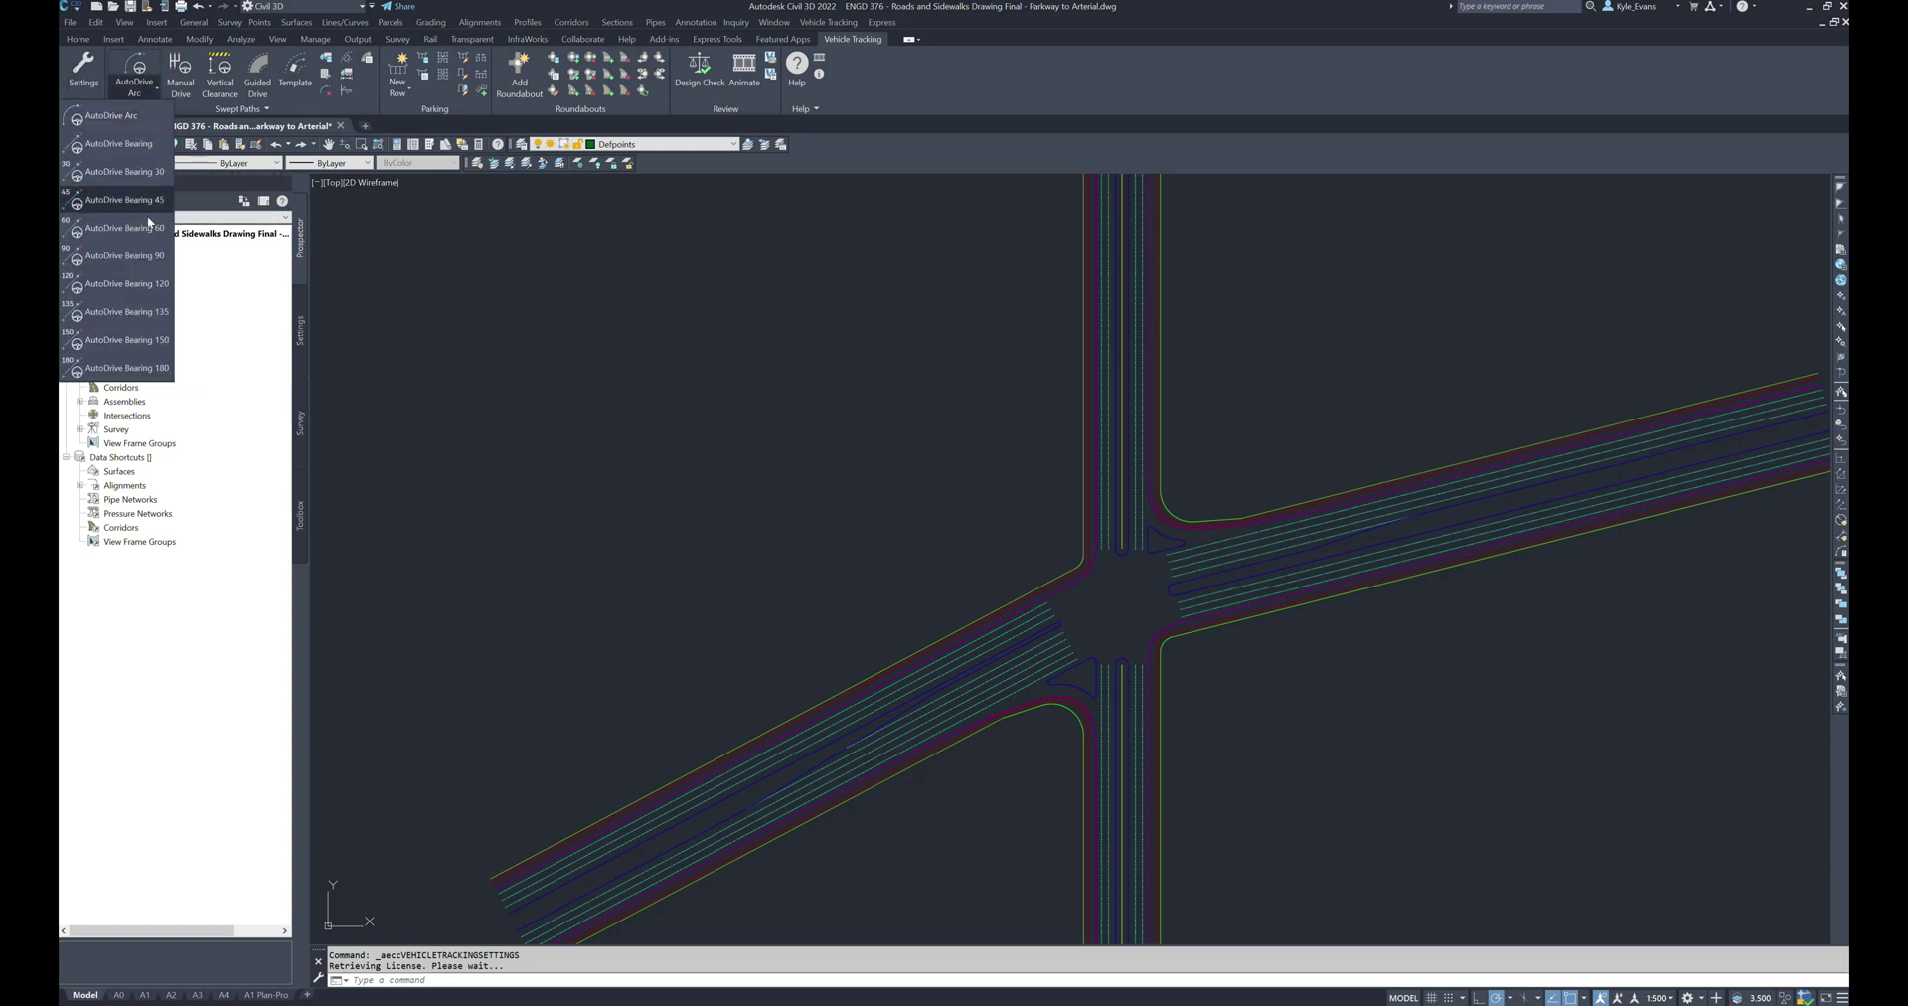
click(124, 256)
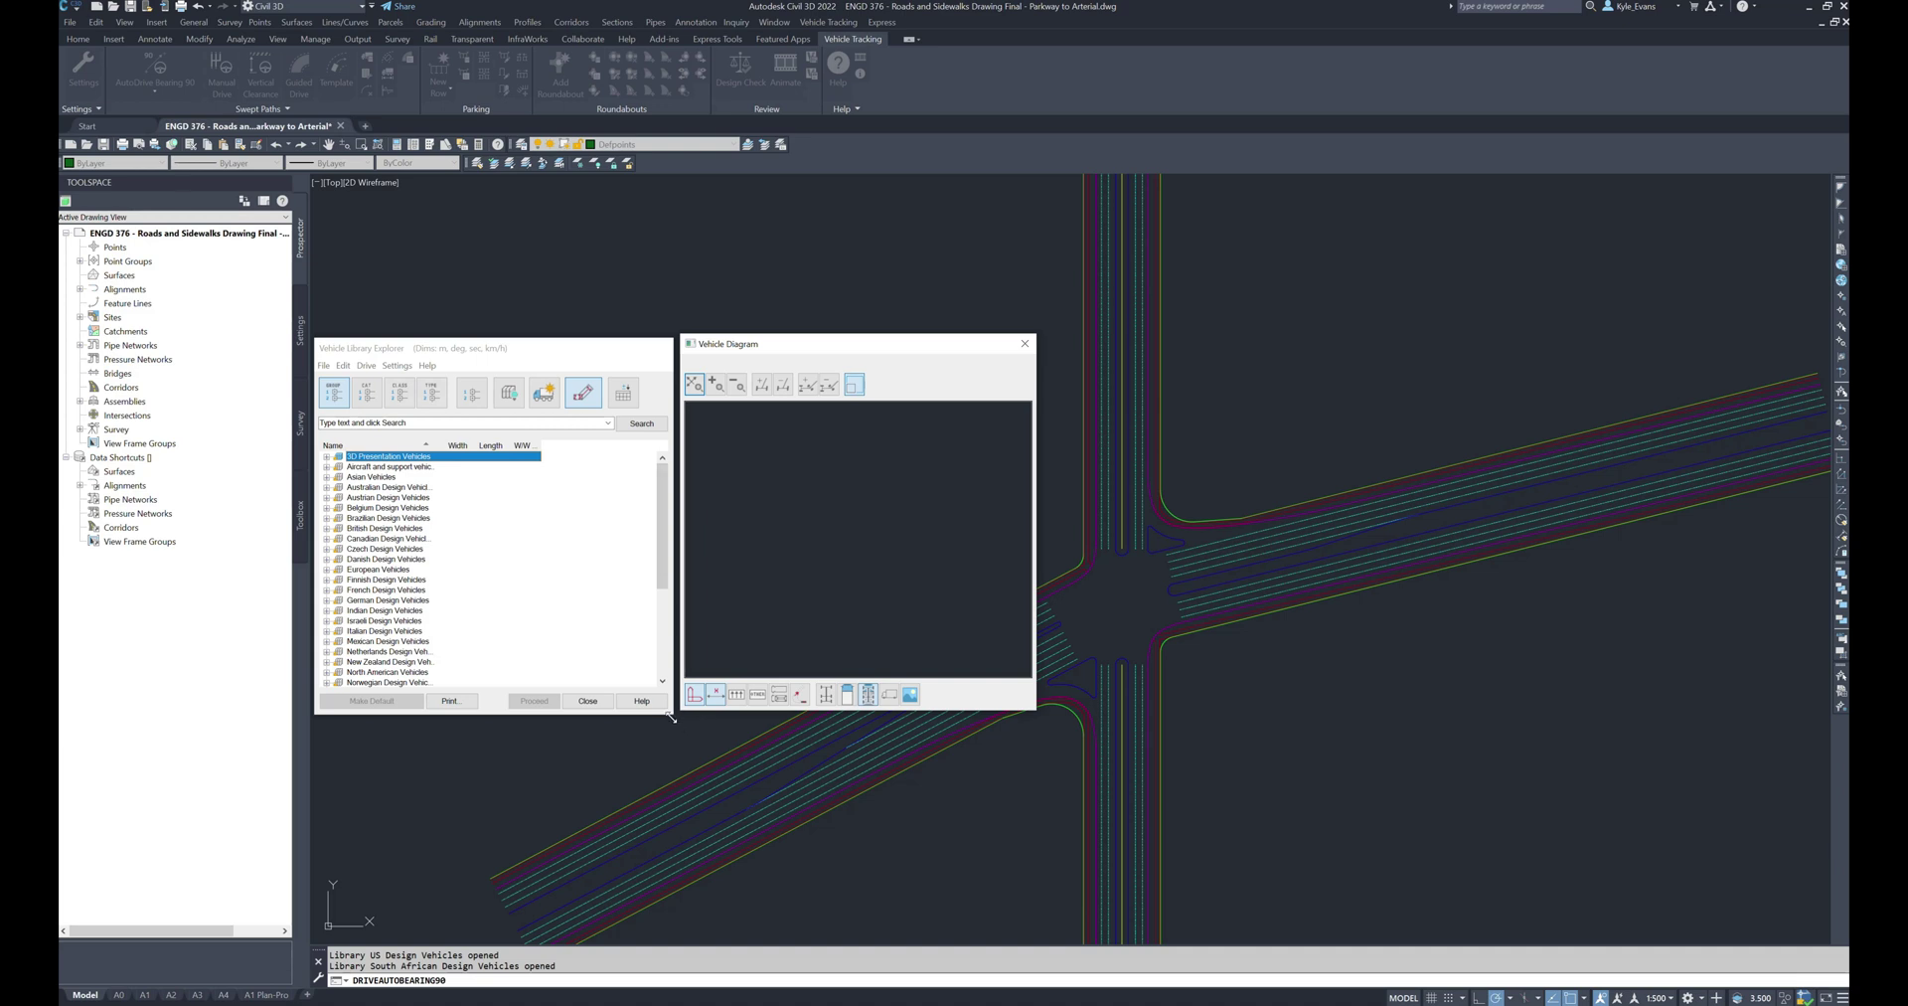
drag(668, 714, 652, 848)
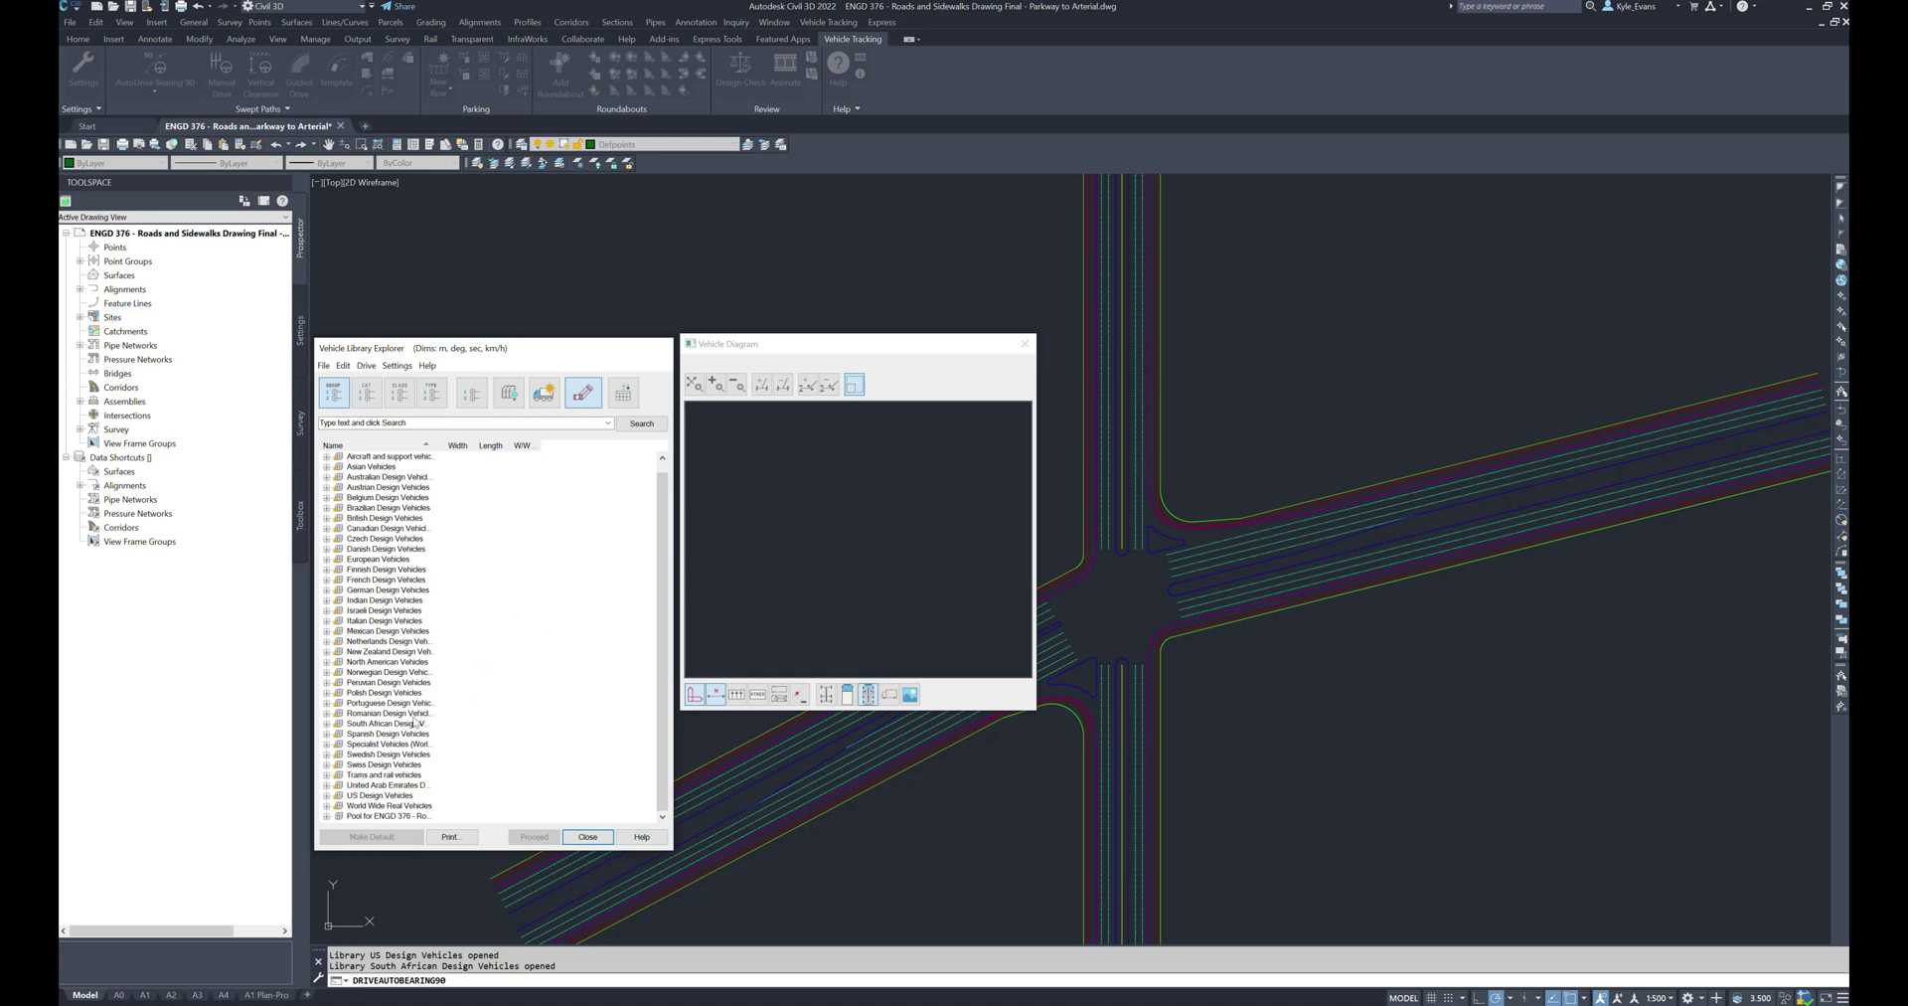
Expand Canadian Design Vehicles > AL 1996 and widen the Name column
click(483, 403)
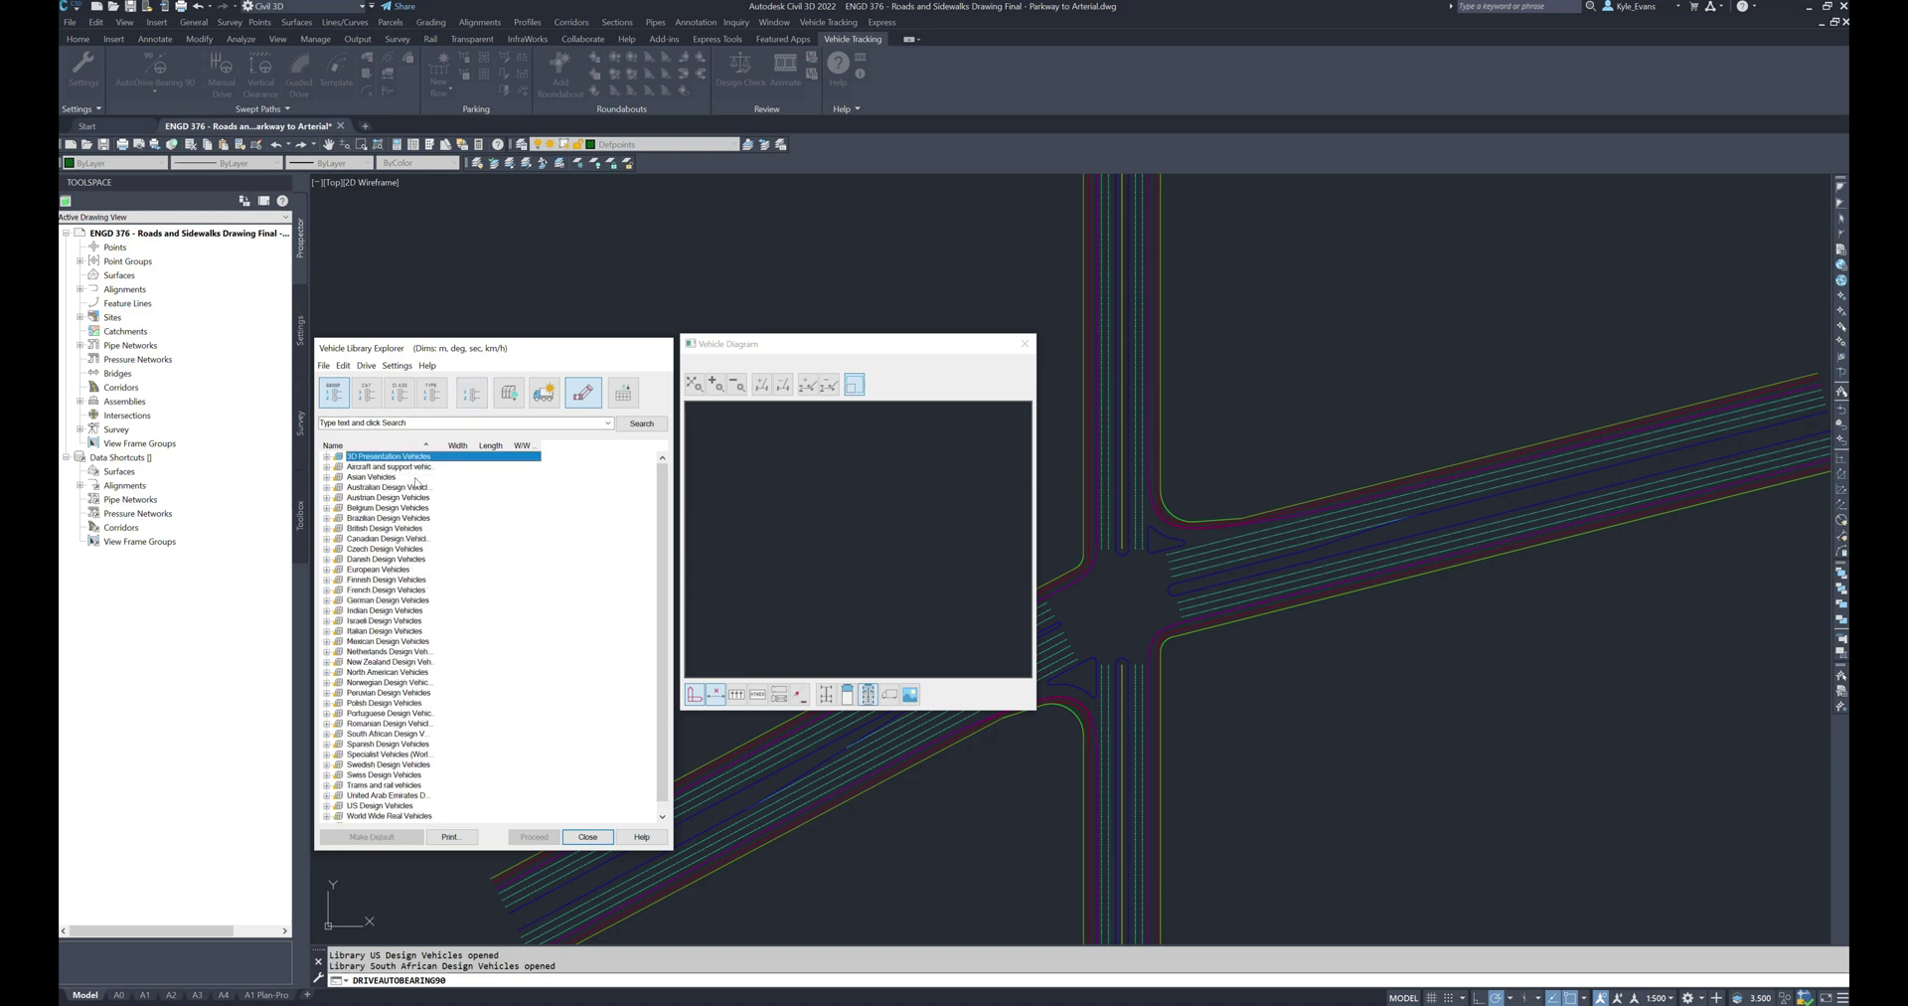
click(326, 539)
scroll(526, 608, down, 2)
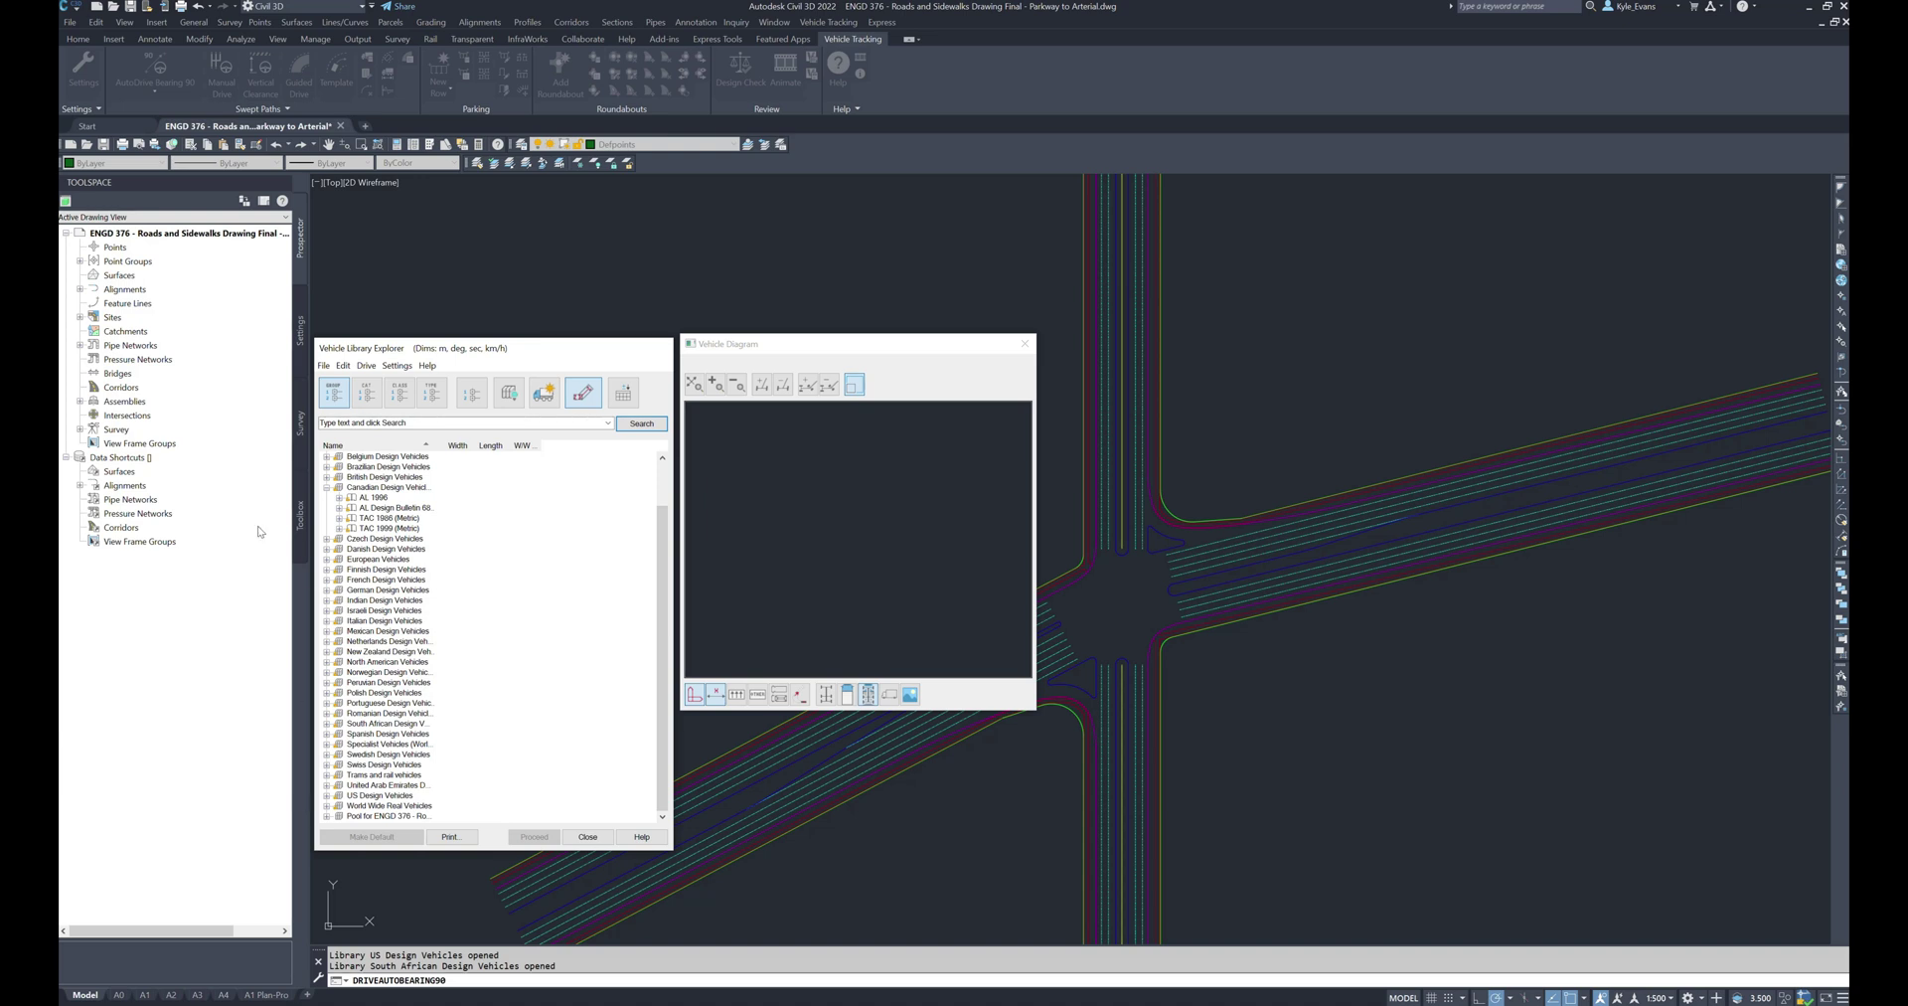
click(371, 488)
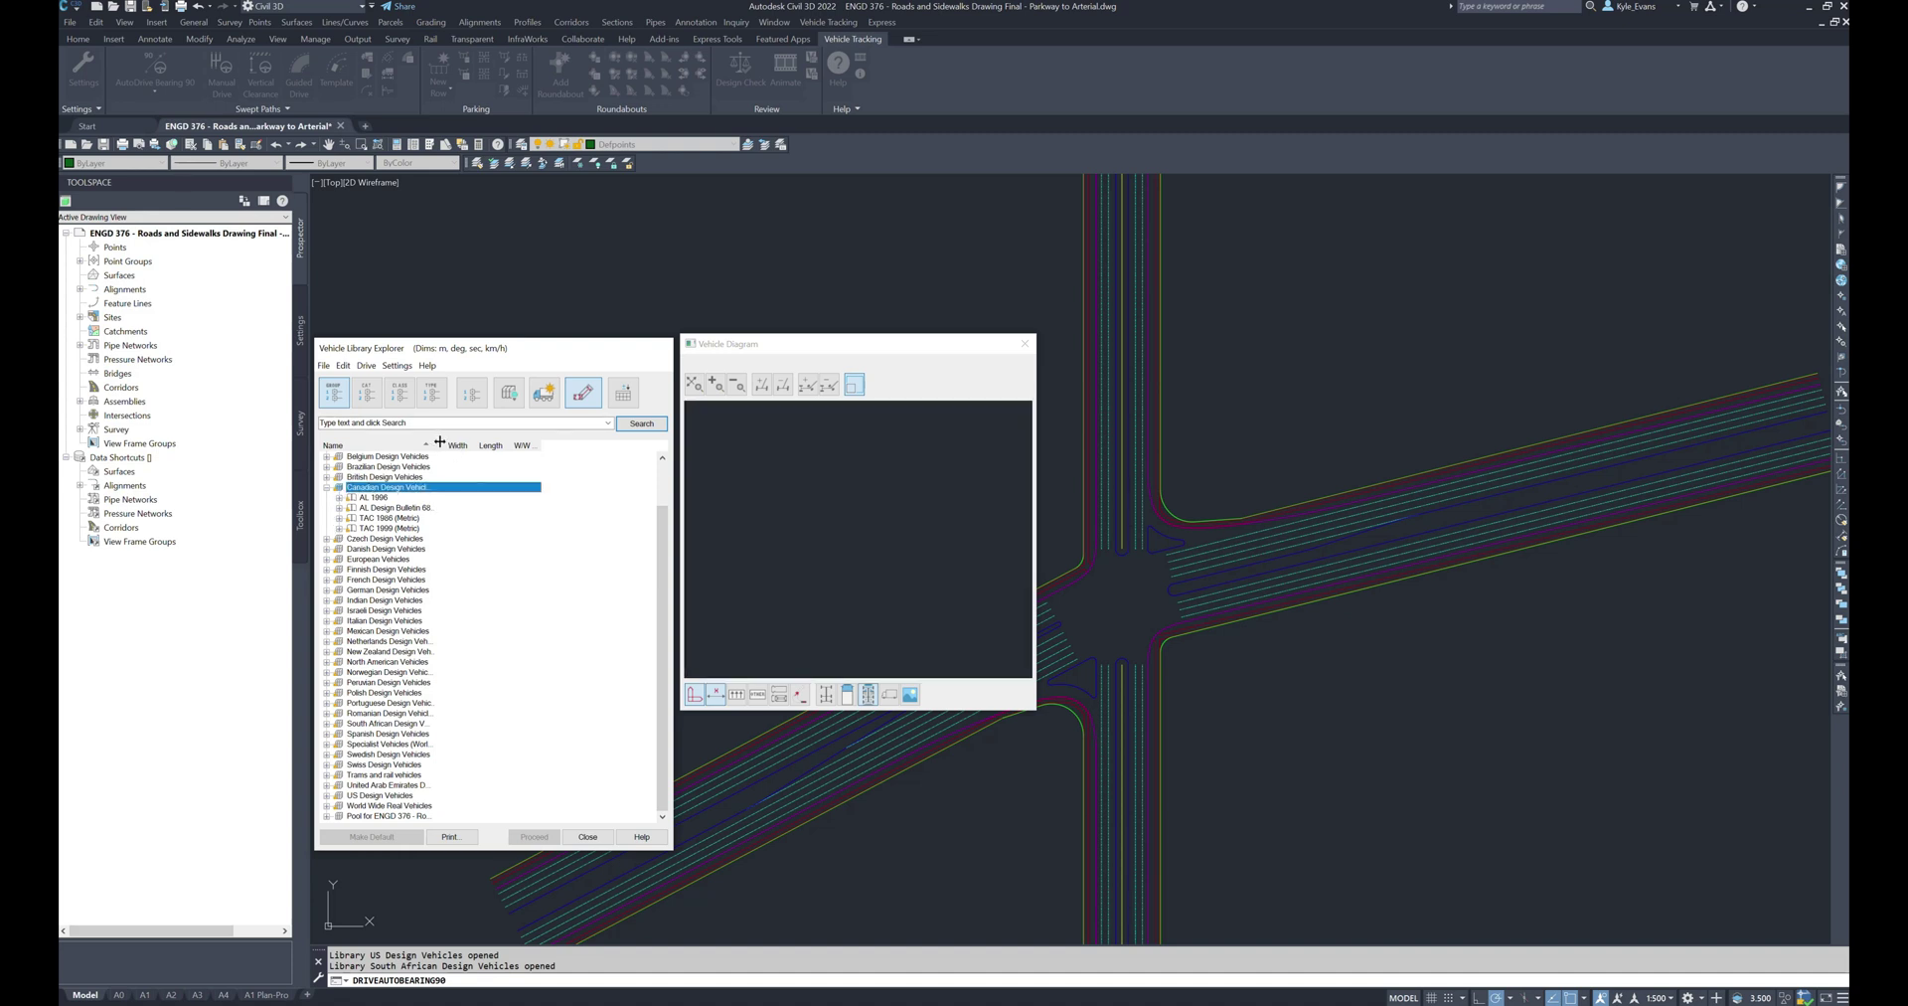
click(350, 498)
click(339, 498)
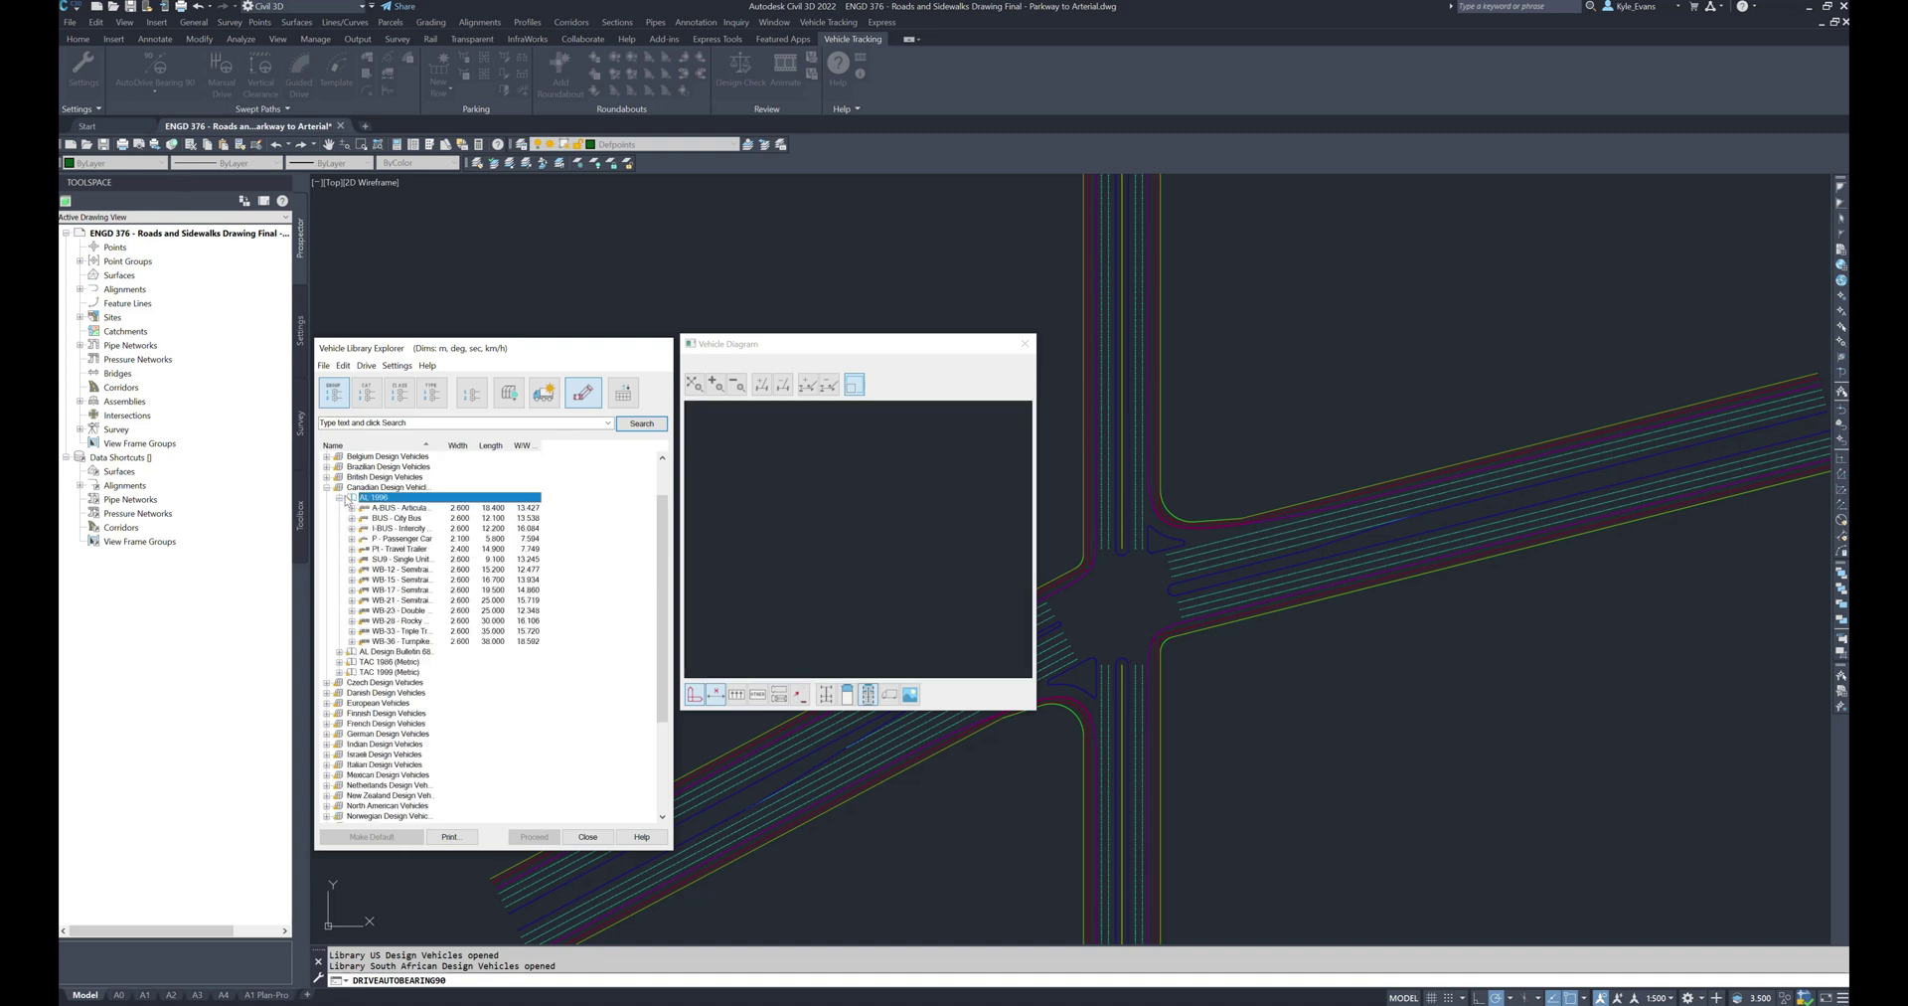
double_click(443, 446)
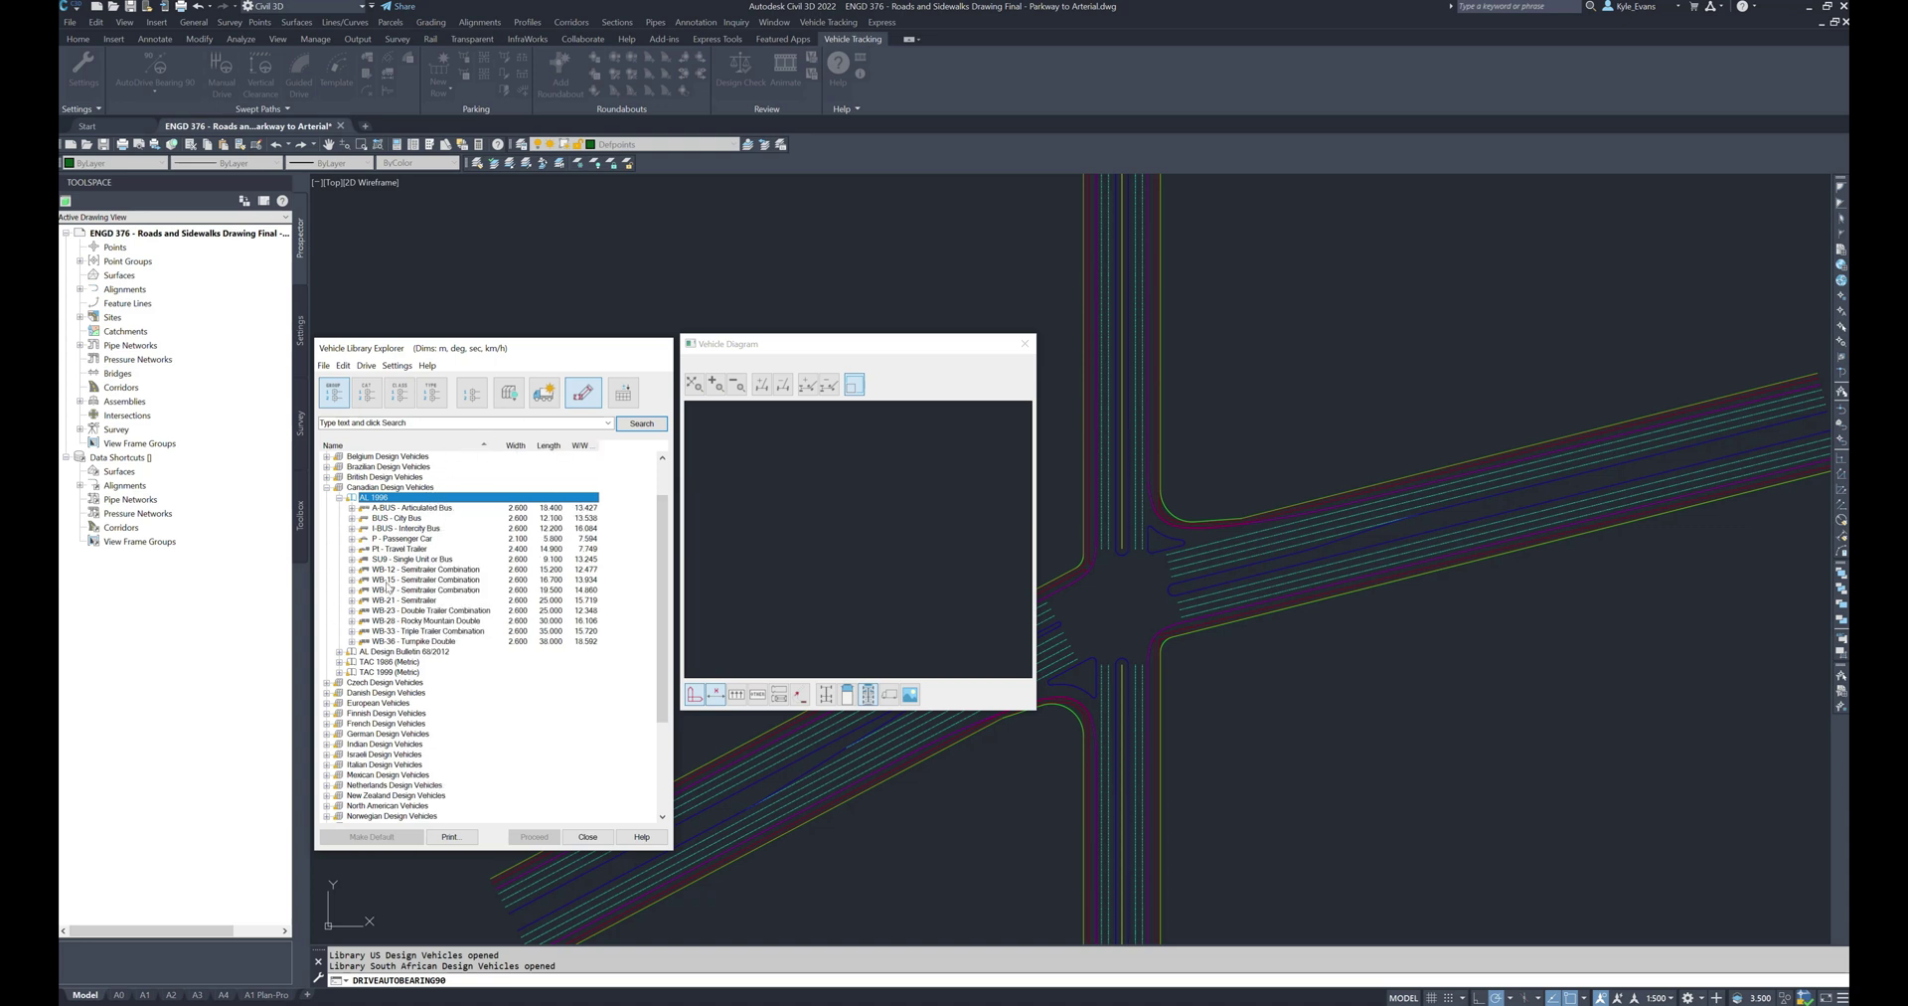
Preview the AL 1996 vehicles from A-BUS through P, SU9, WB-15, WB-21 to WB-23
click(413, 507)
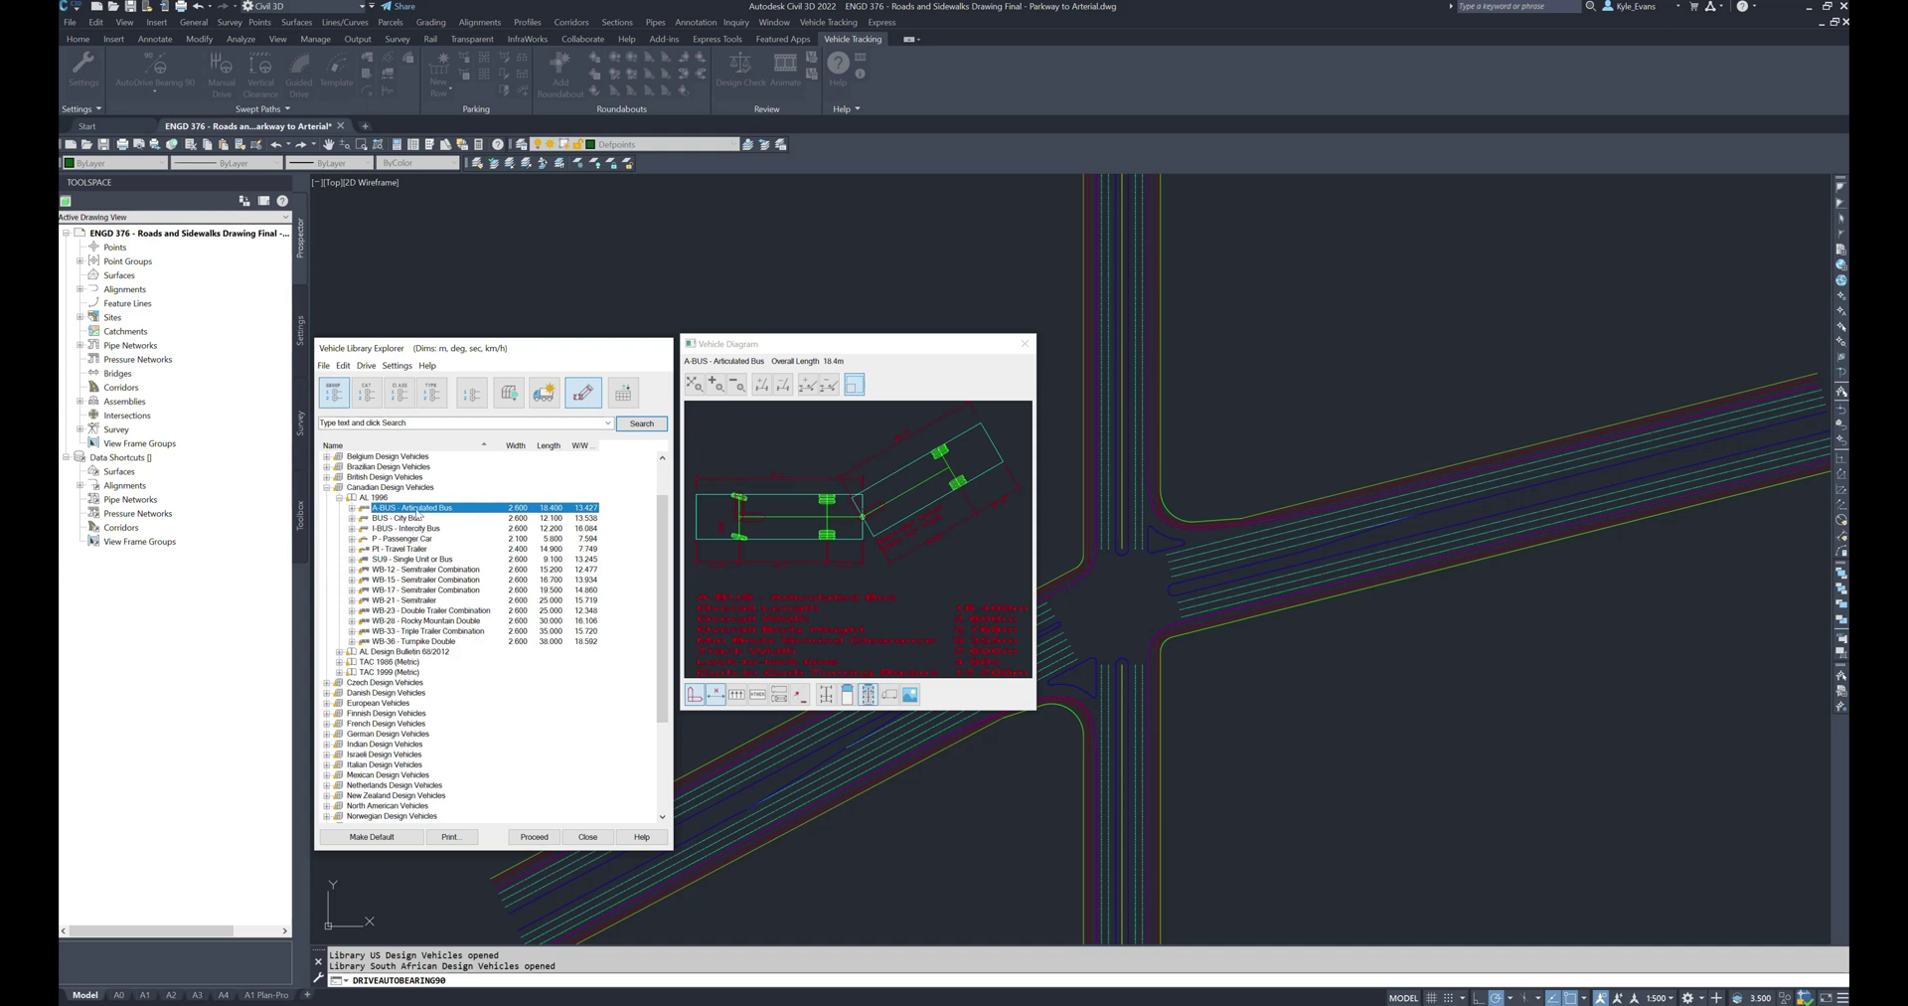
click(417, 518)
click(421, 528)
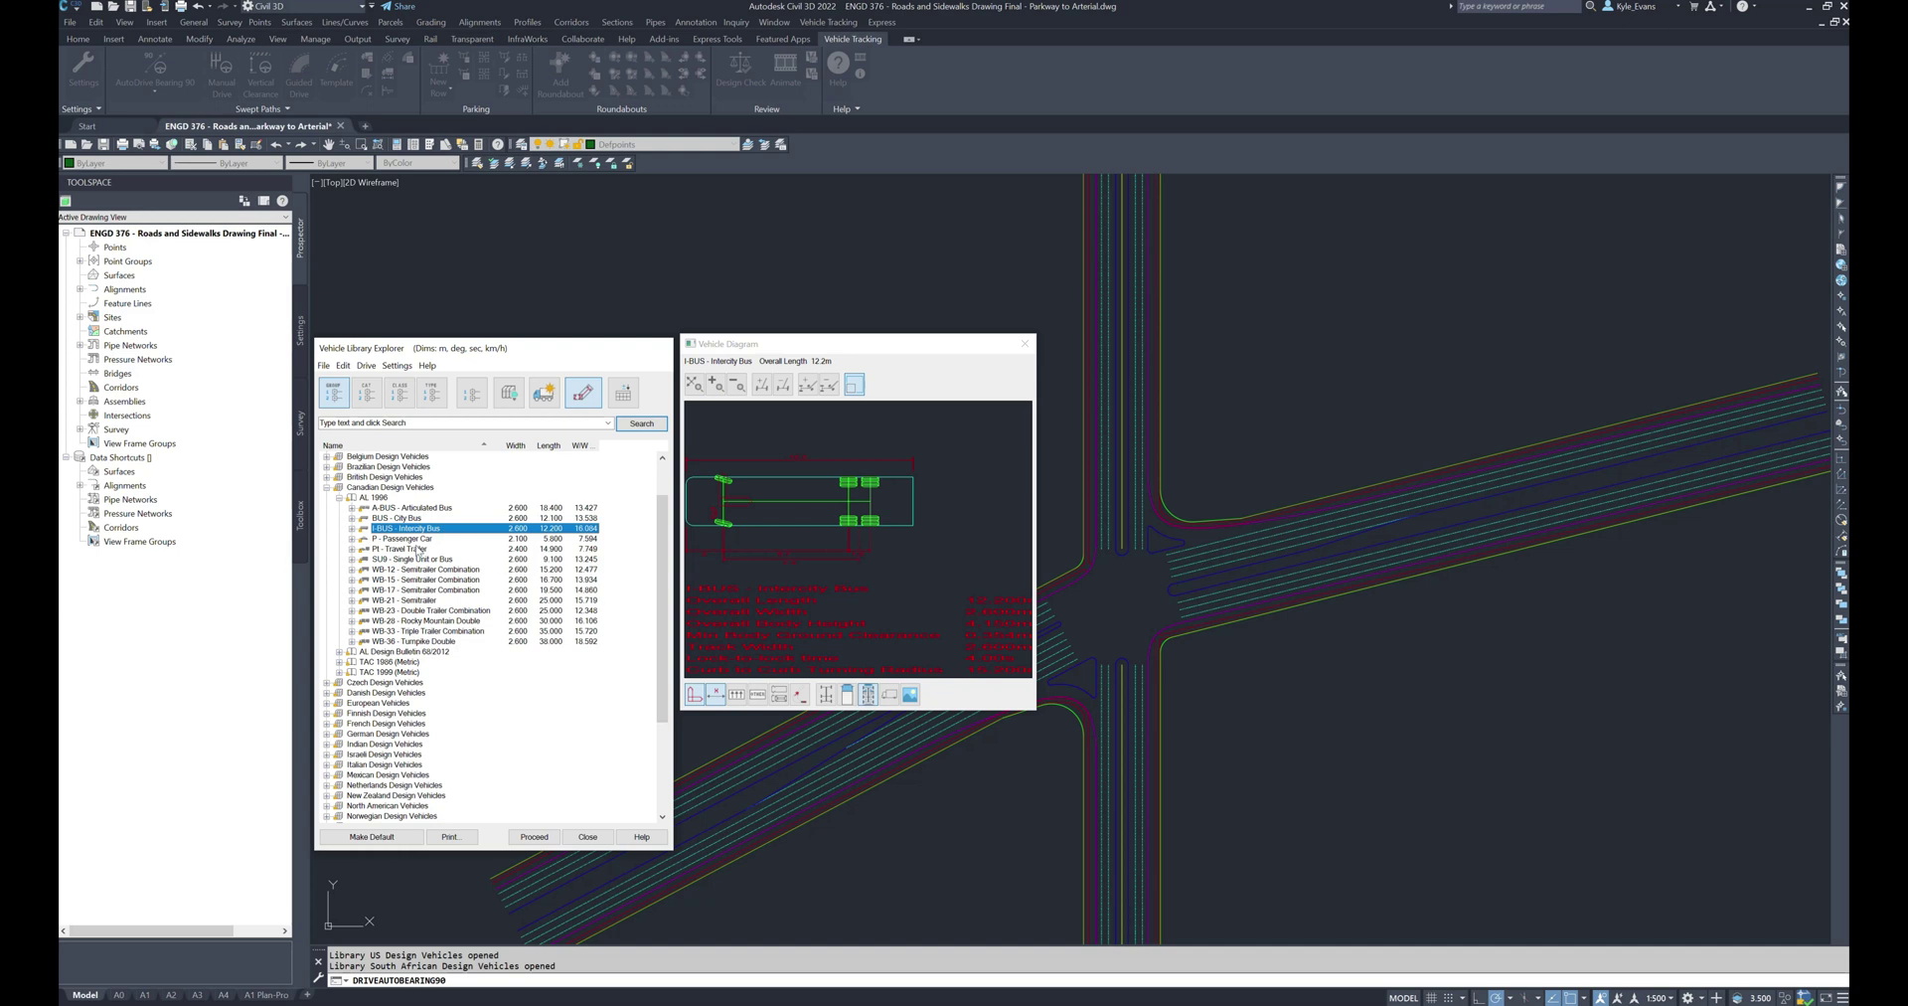
click(418, 549)
click(417, 537)
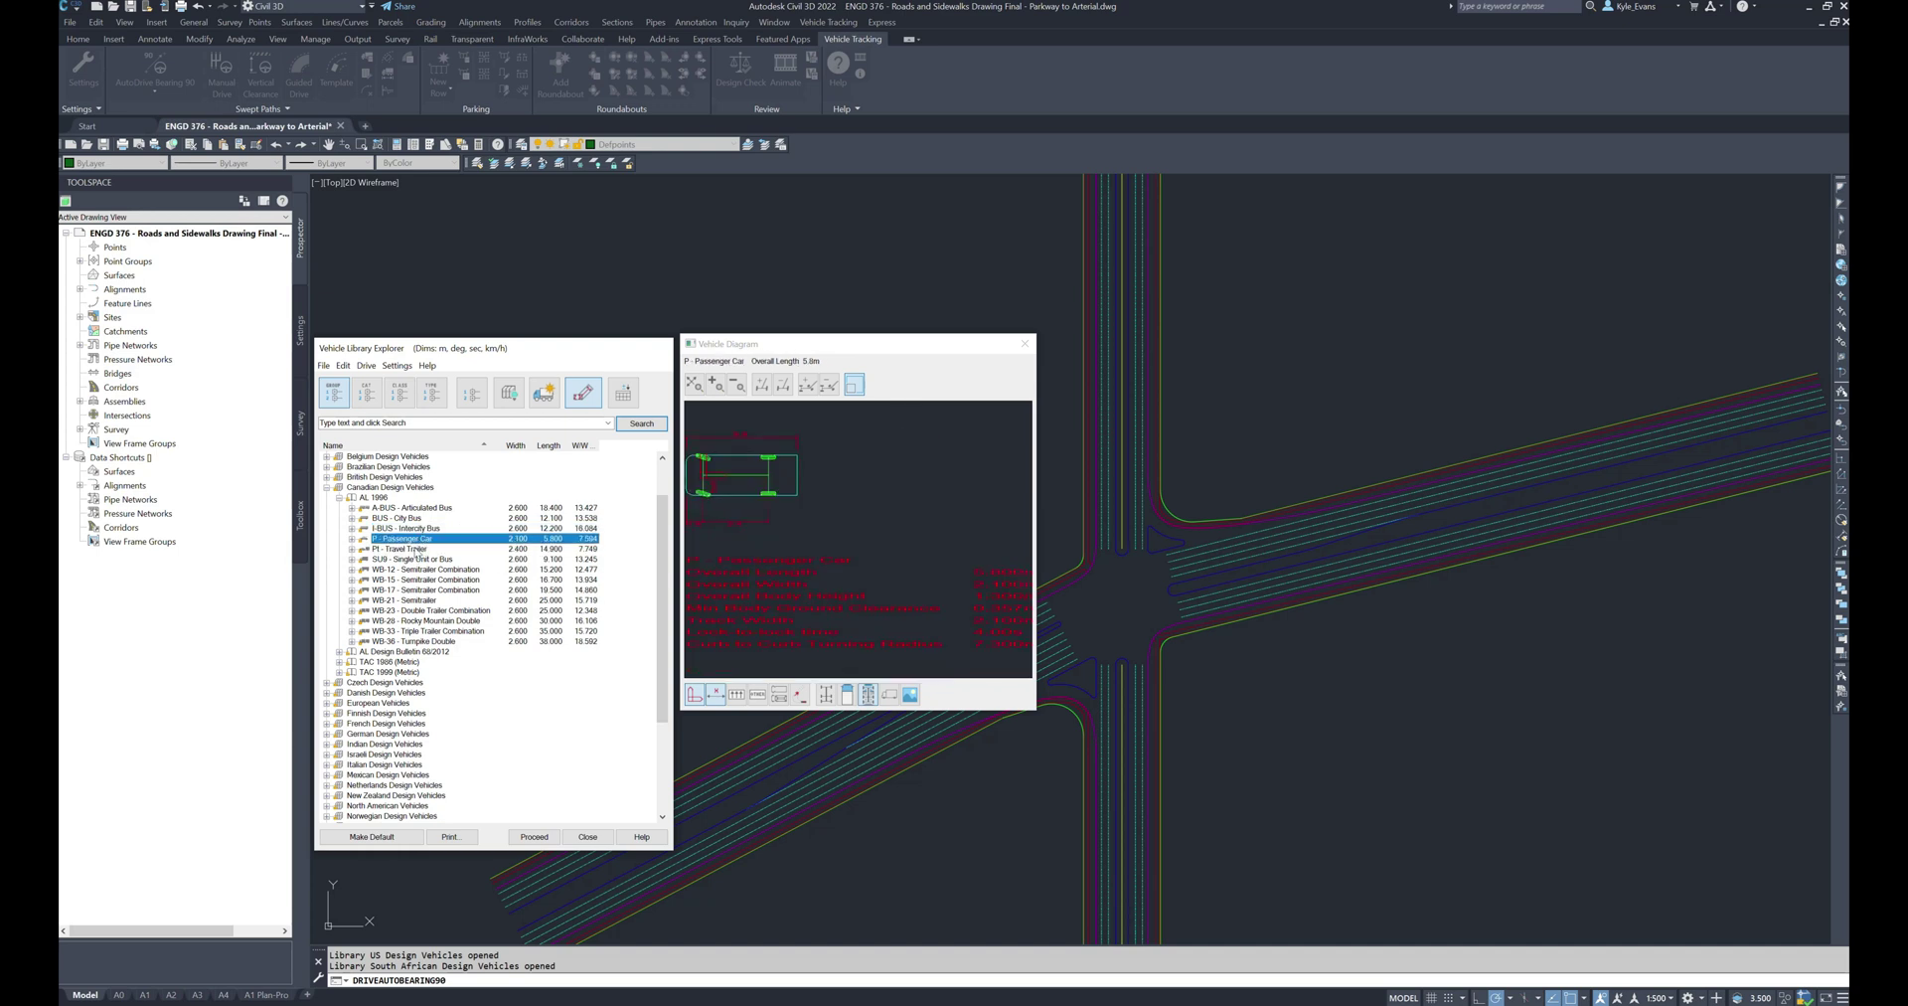
click(415, 549)
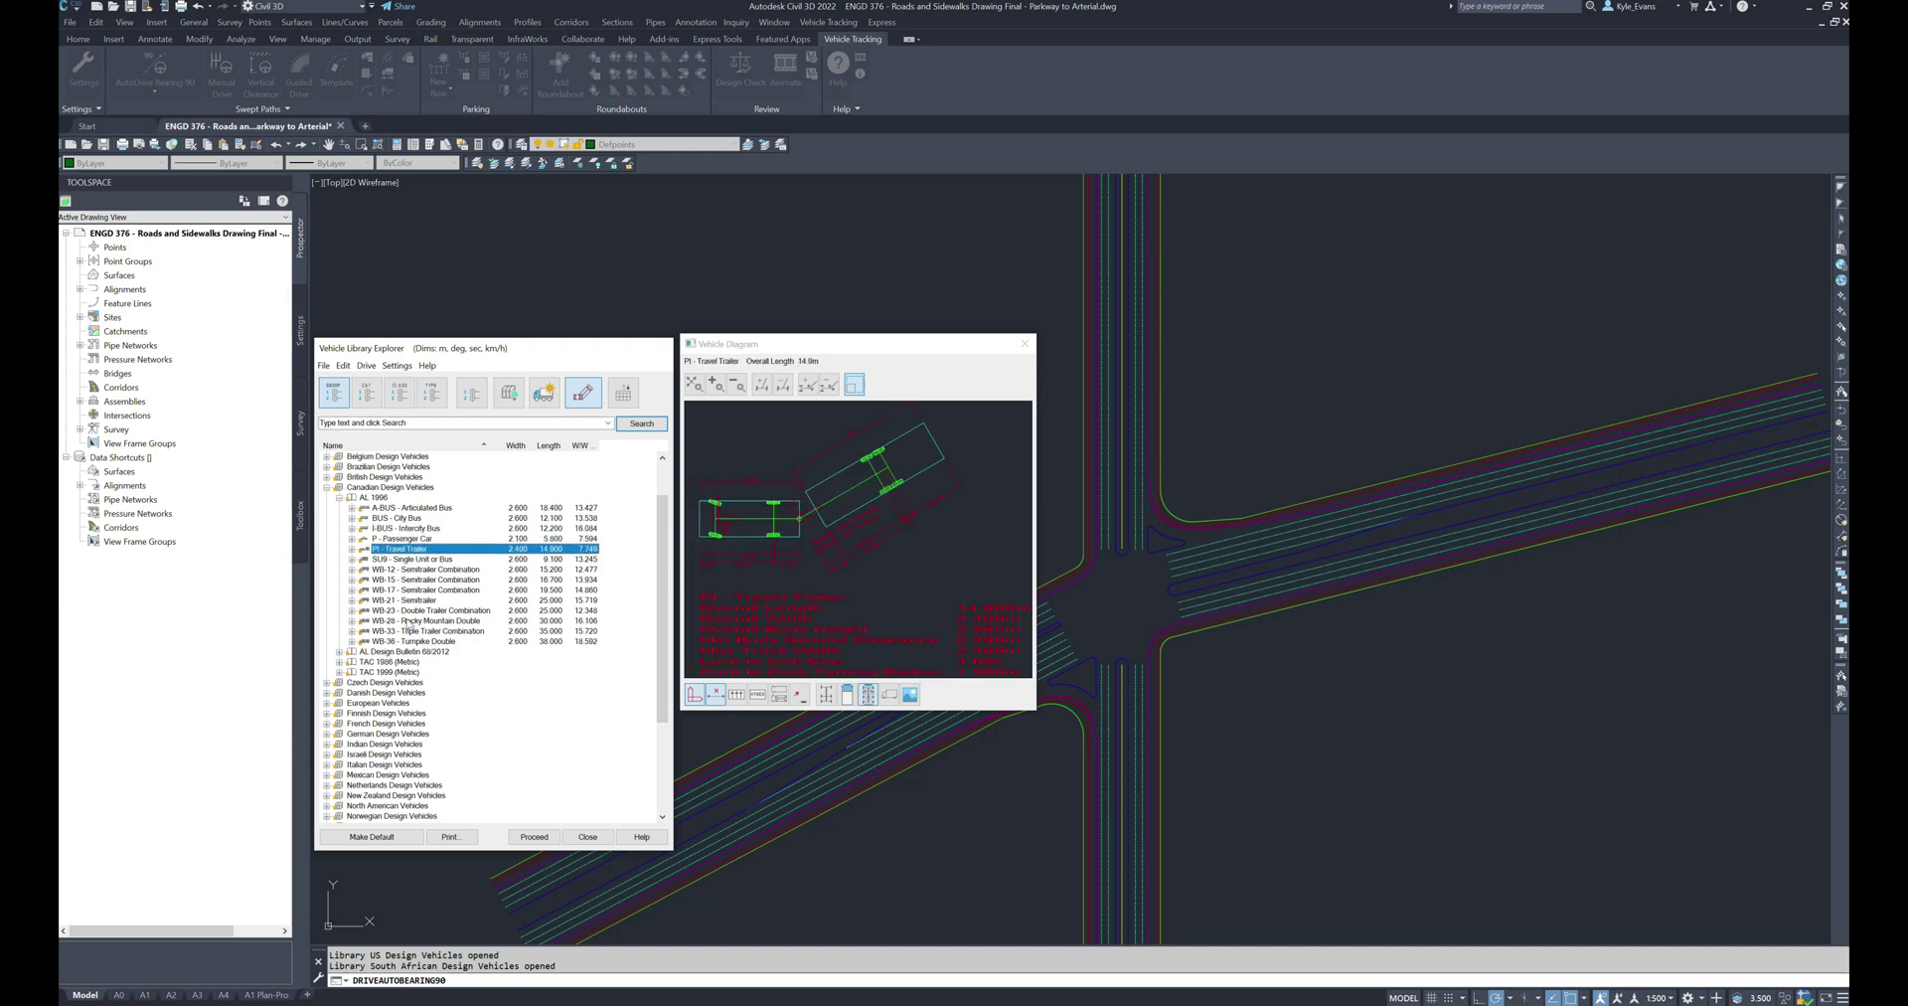
click(435, 560)
click(437, 579)
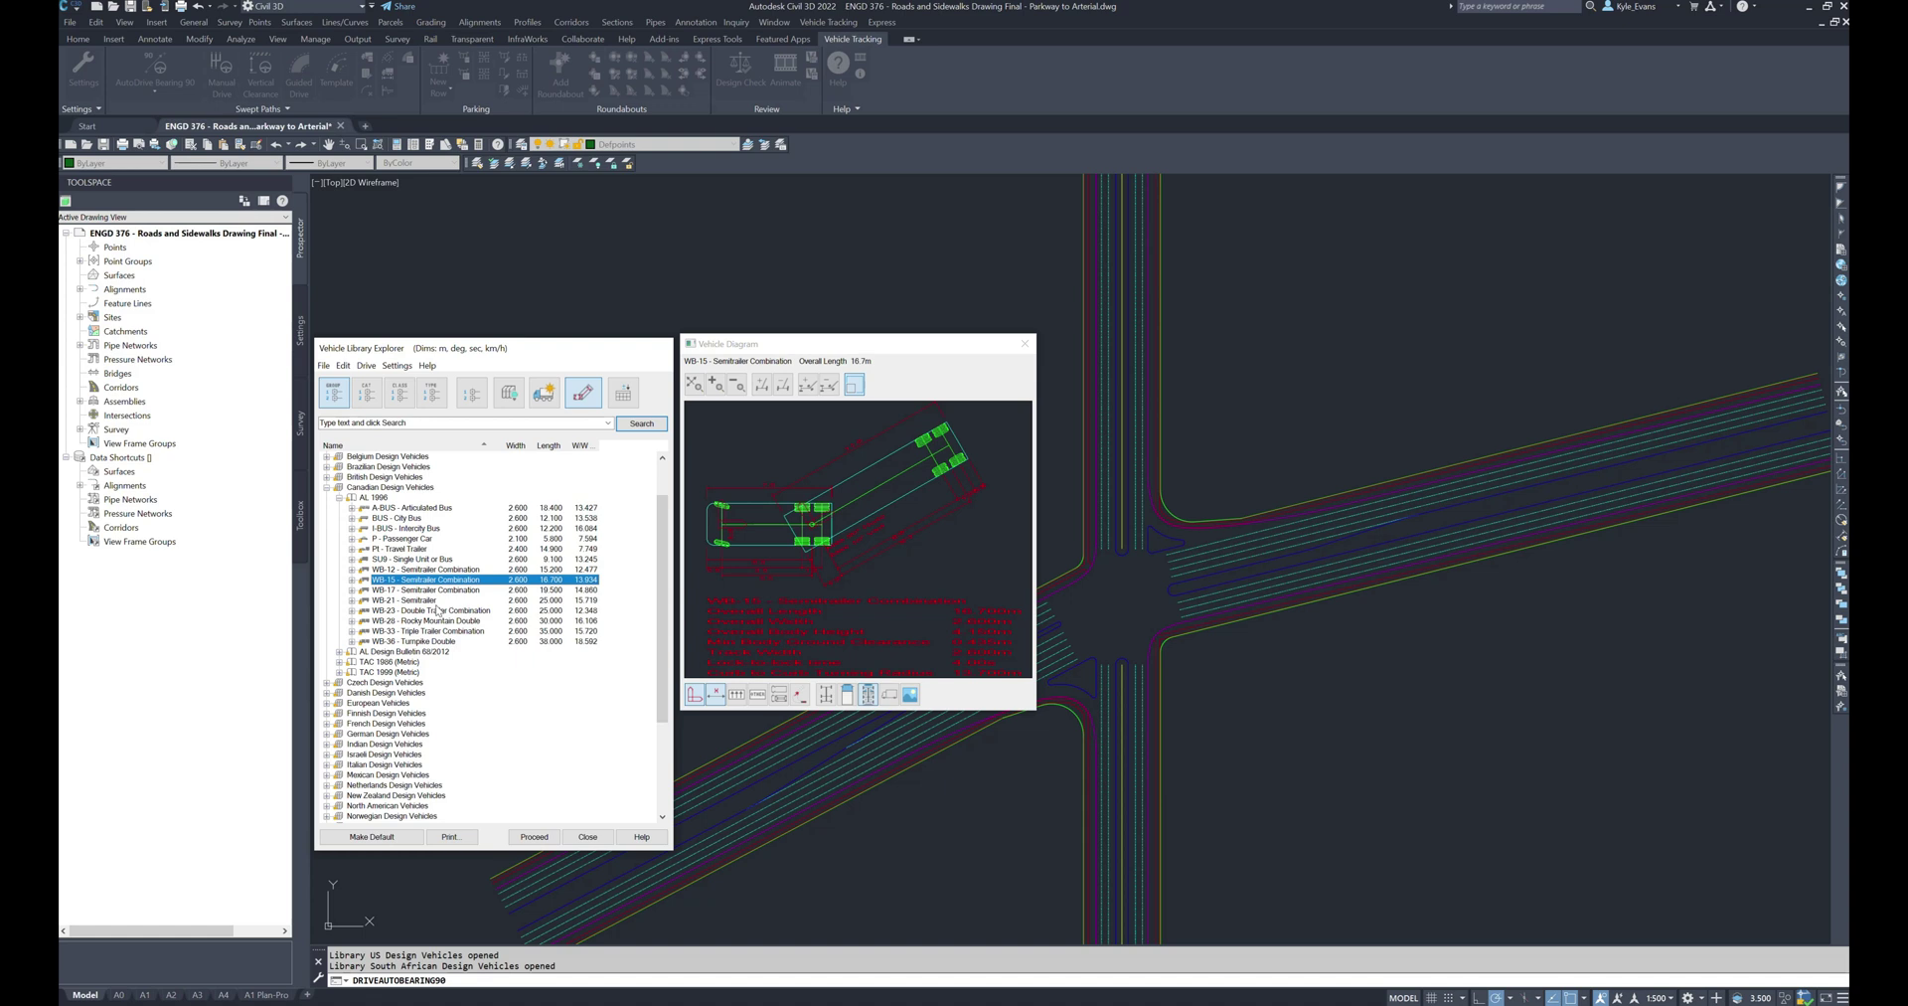
click(421, 602)
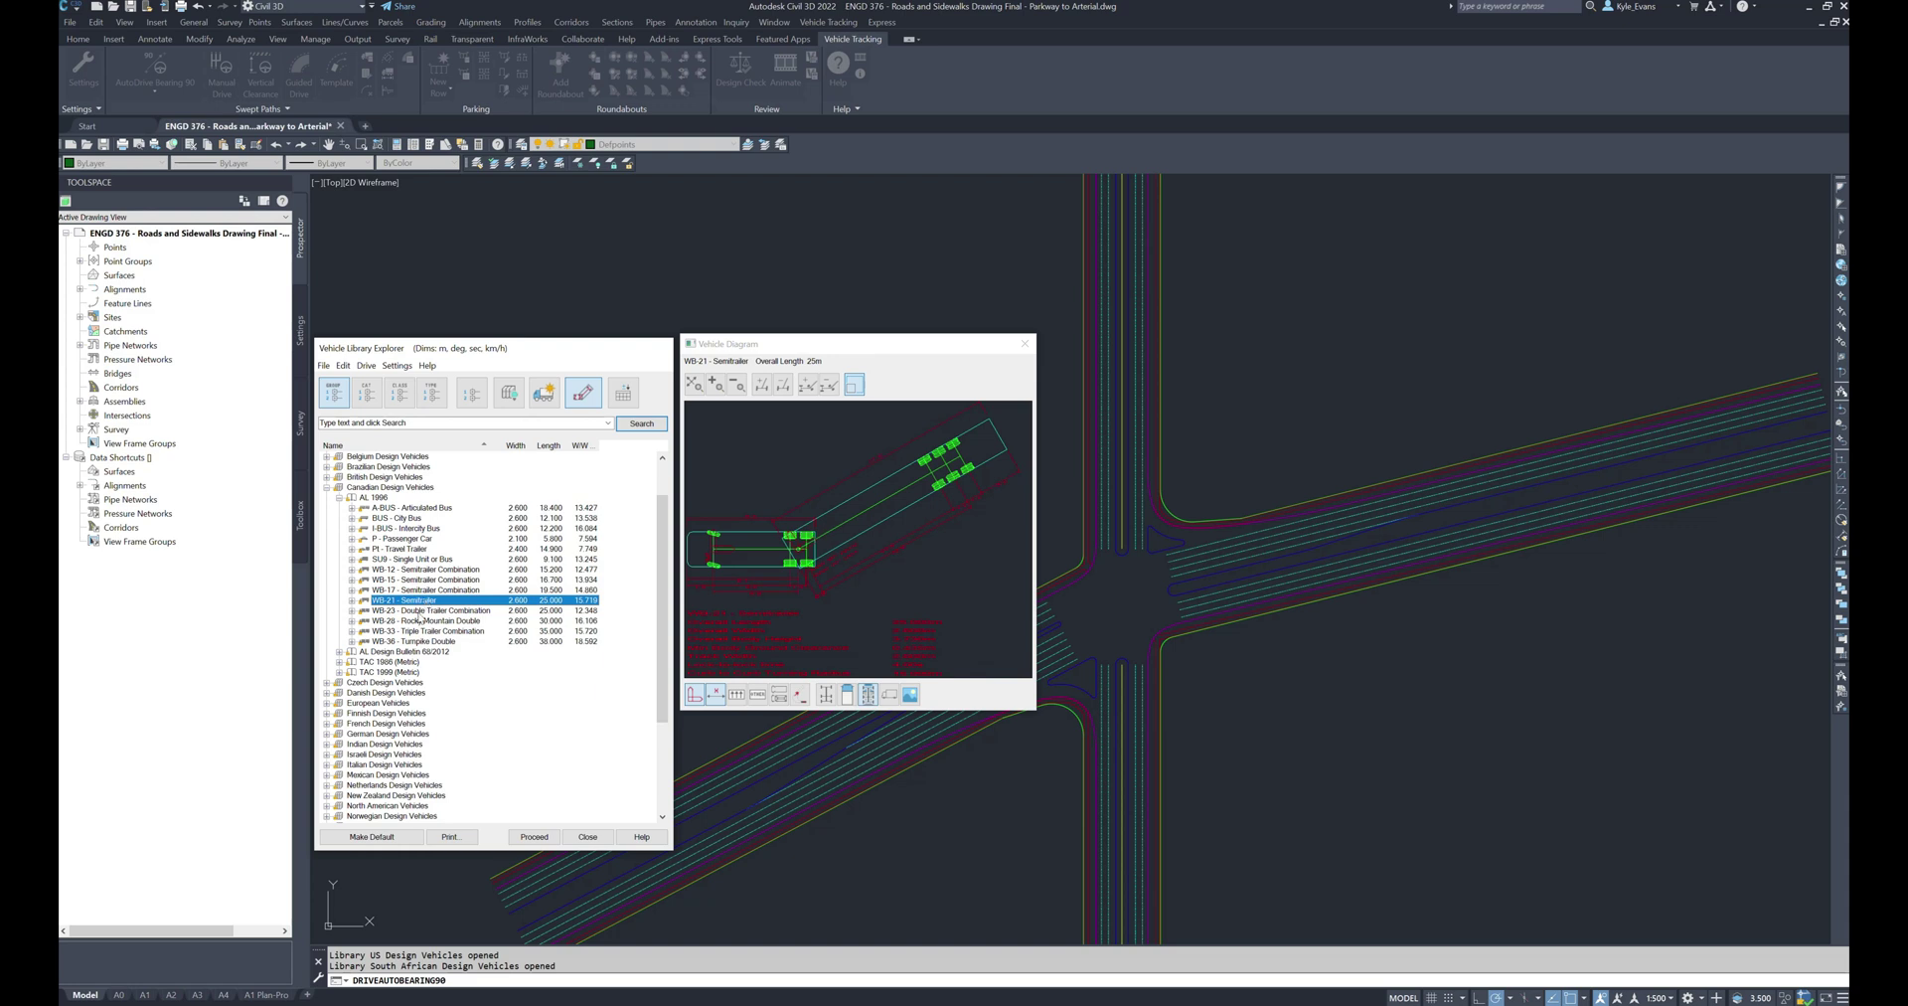
click(418, 612)
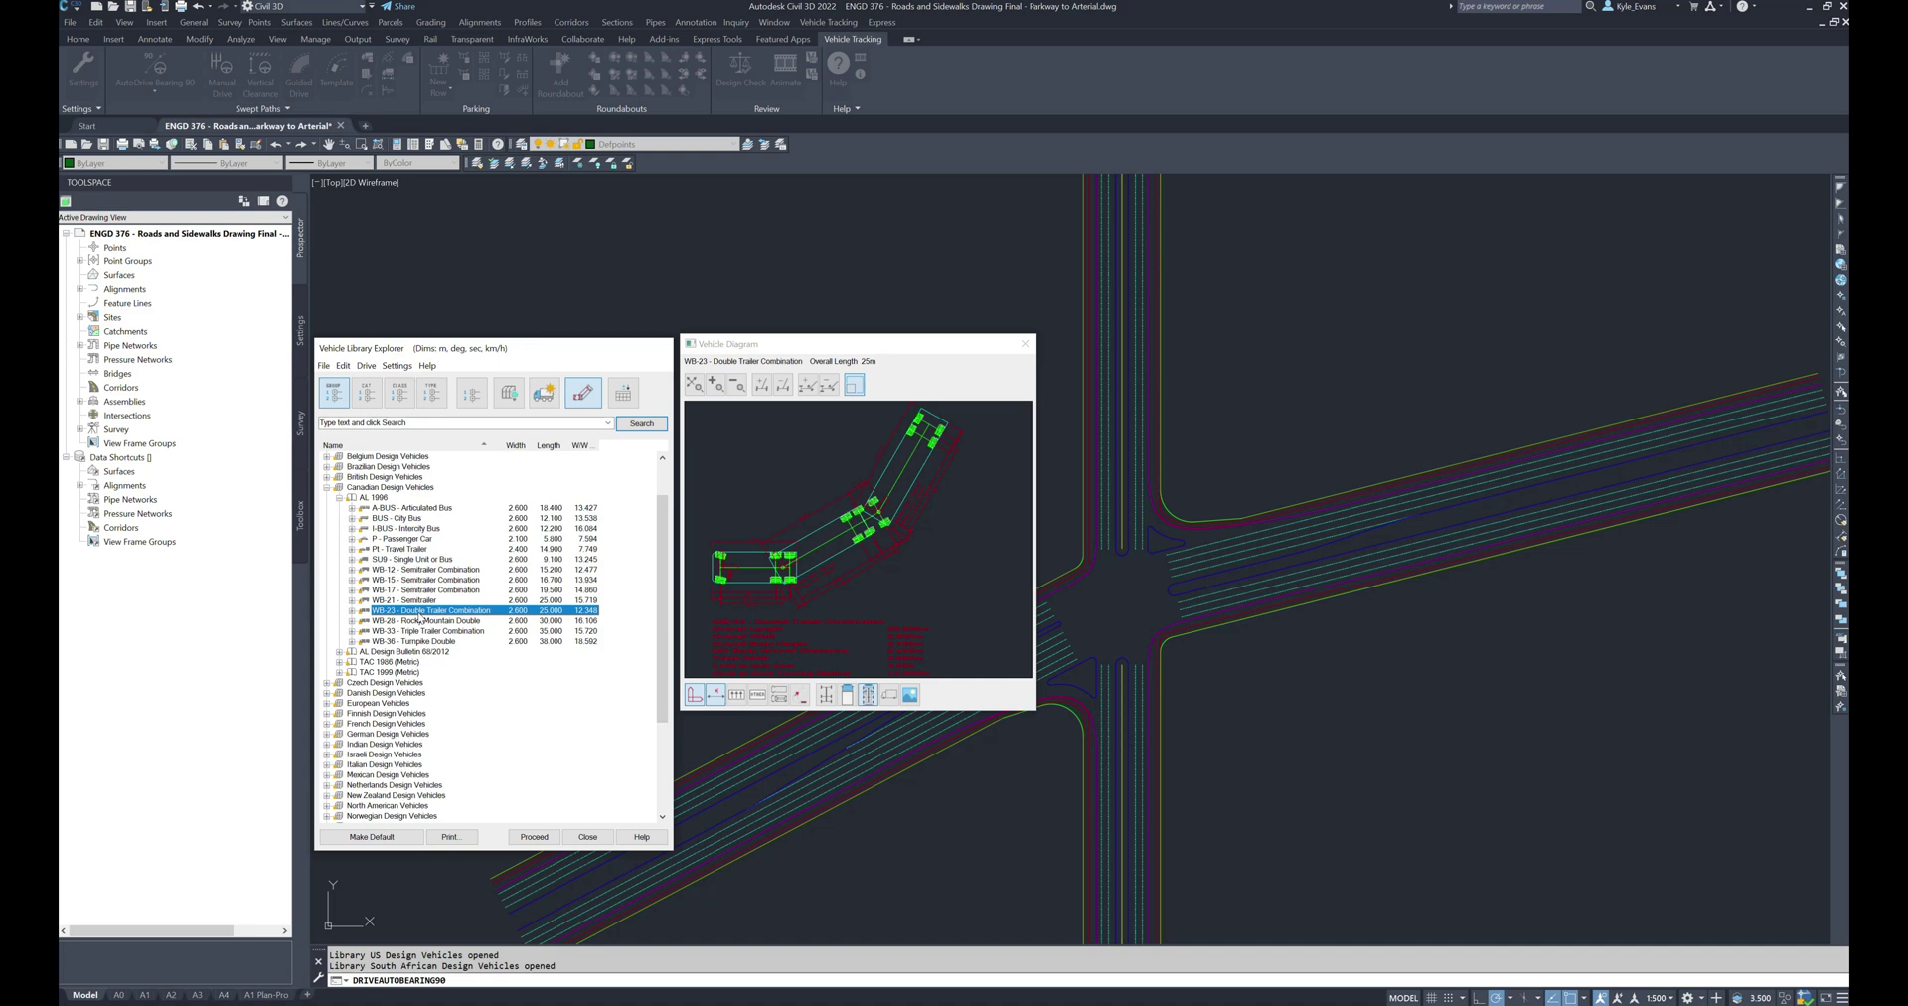
Preview the AL Design Bulletin 68/2012 Heavy Hauler and Platform Trailer, then TAC 1986 A-BUS
click(338, 651)
click(430, 662)
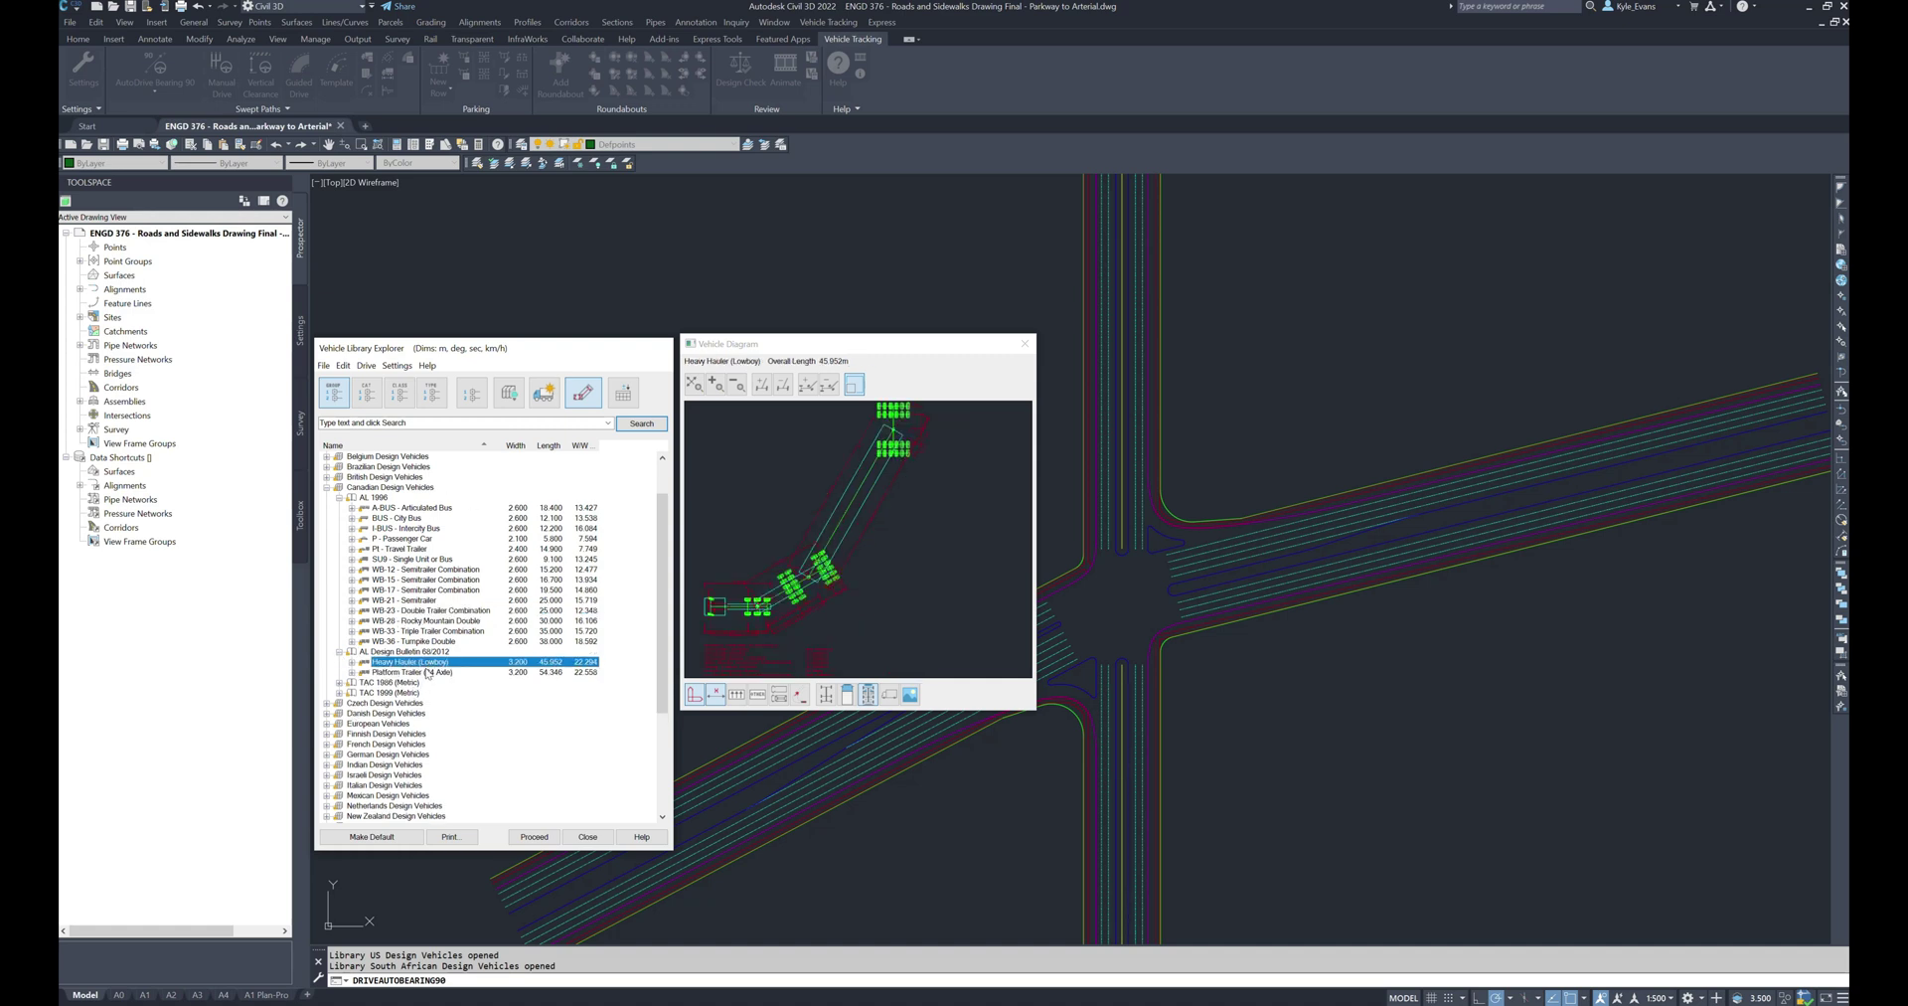
click(423, 673)
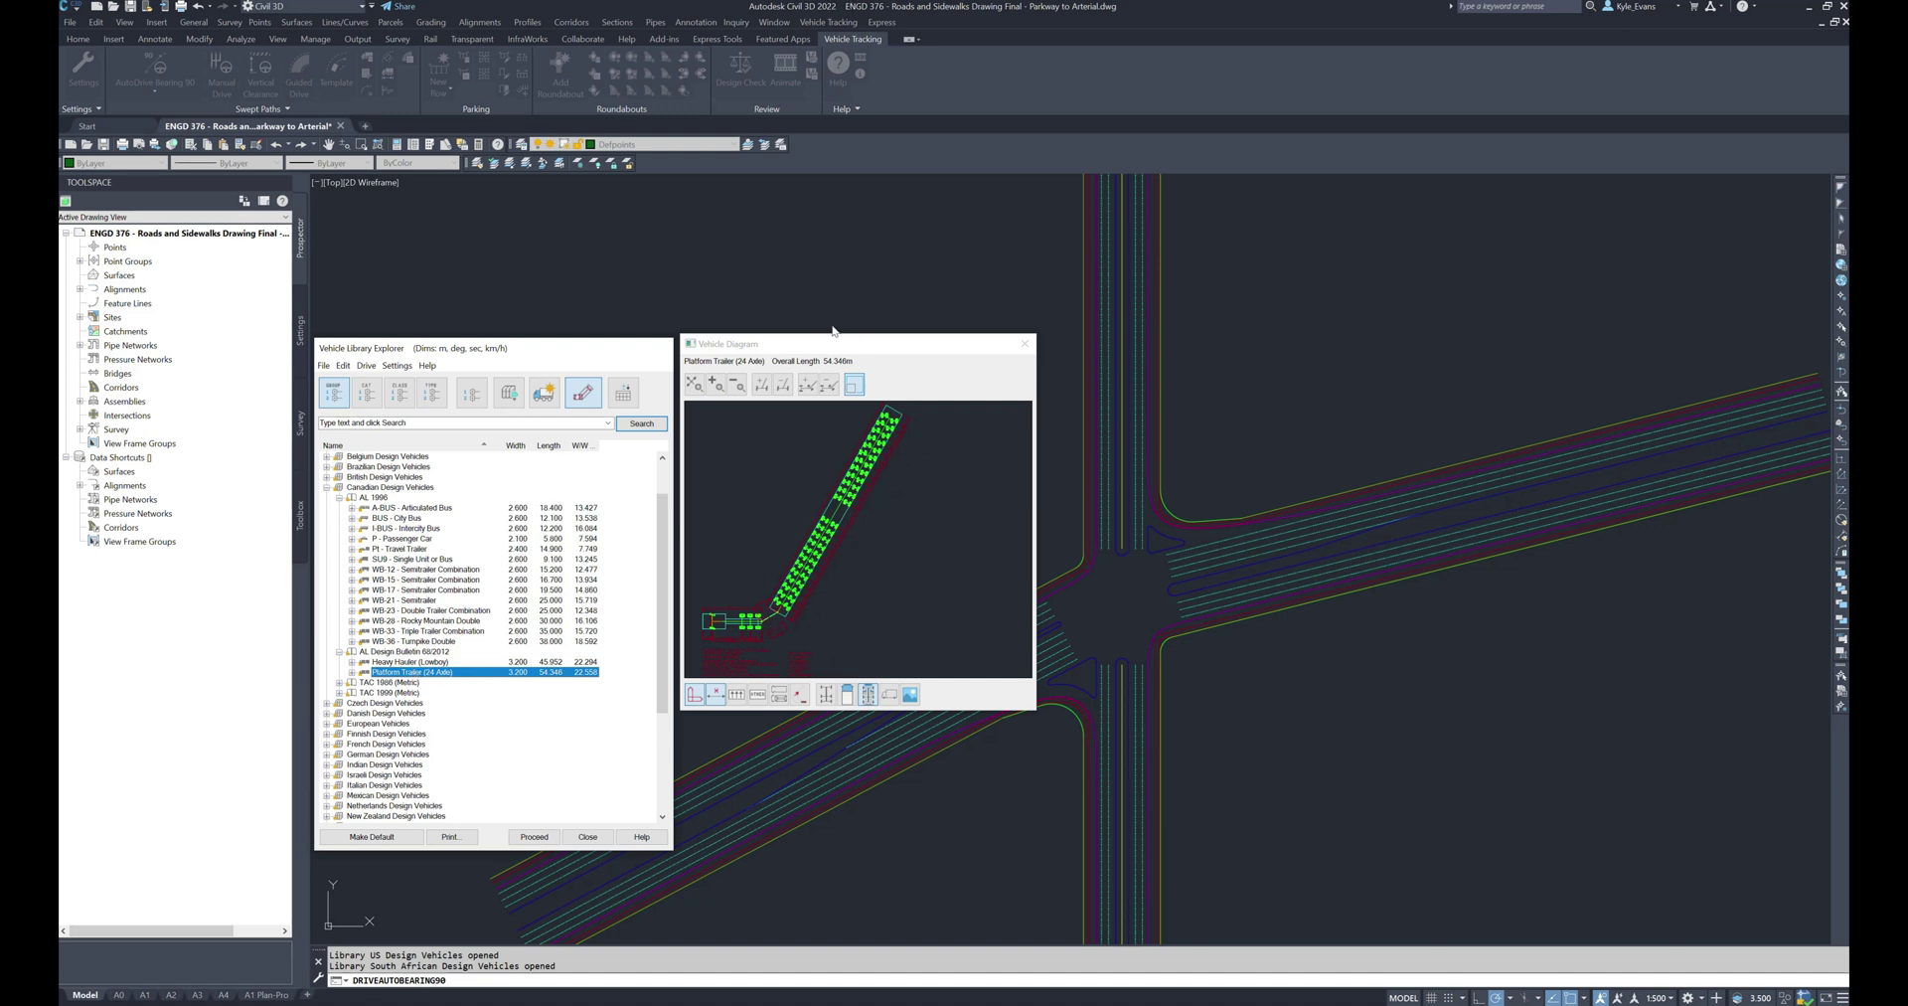
click(340, 683)
click(378, 692)
scroll(417, 636, down, 4)
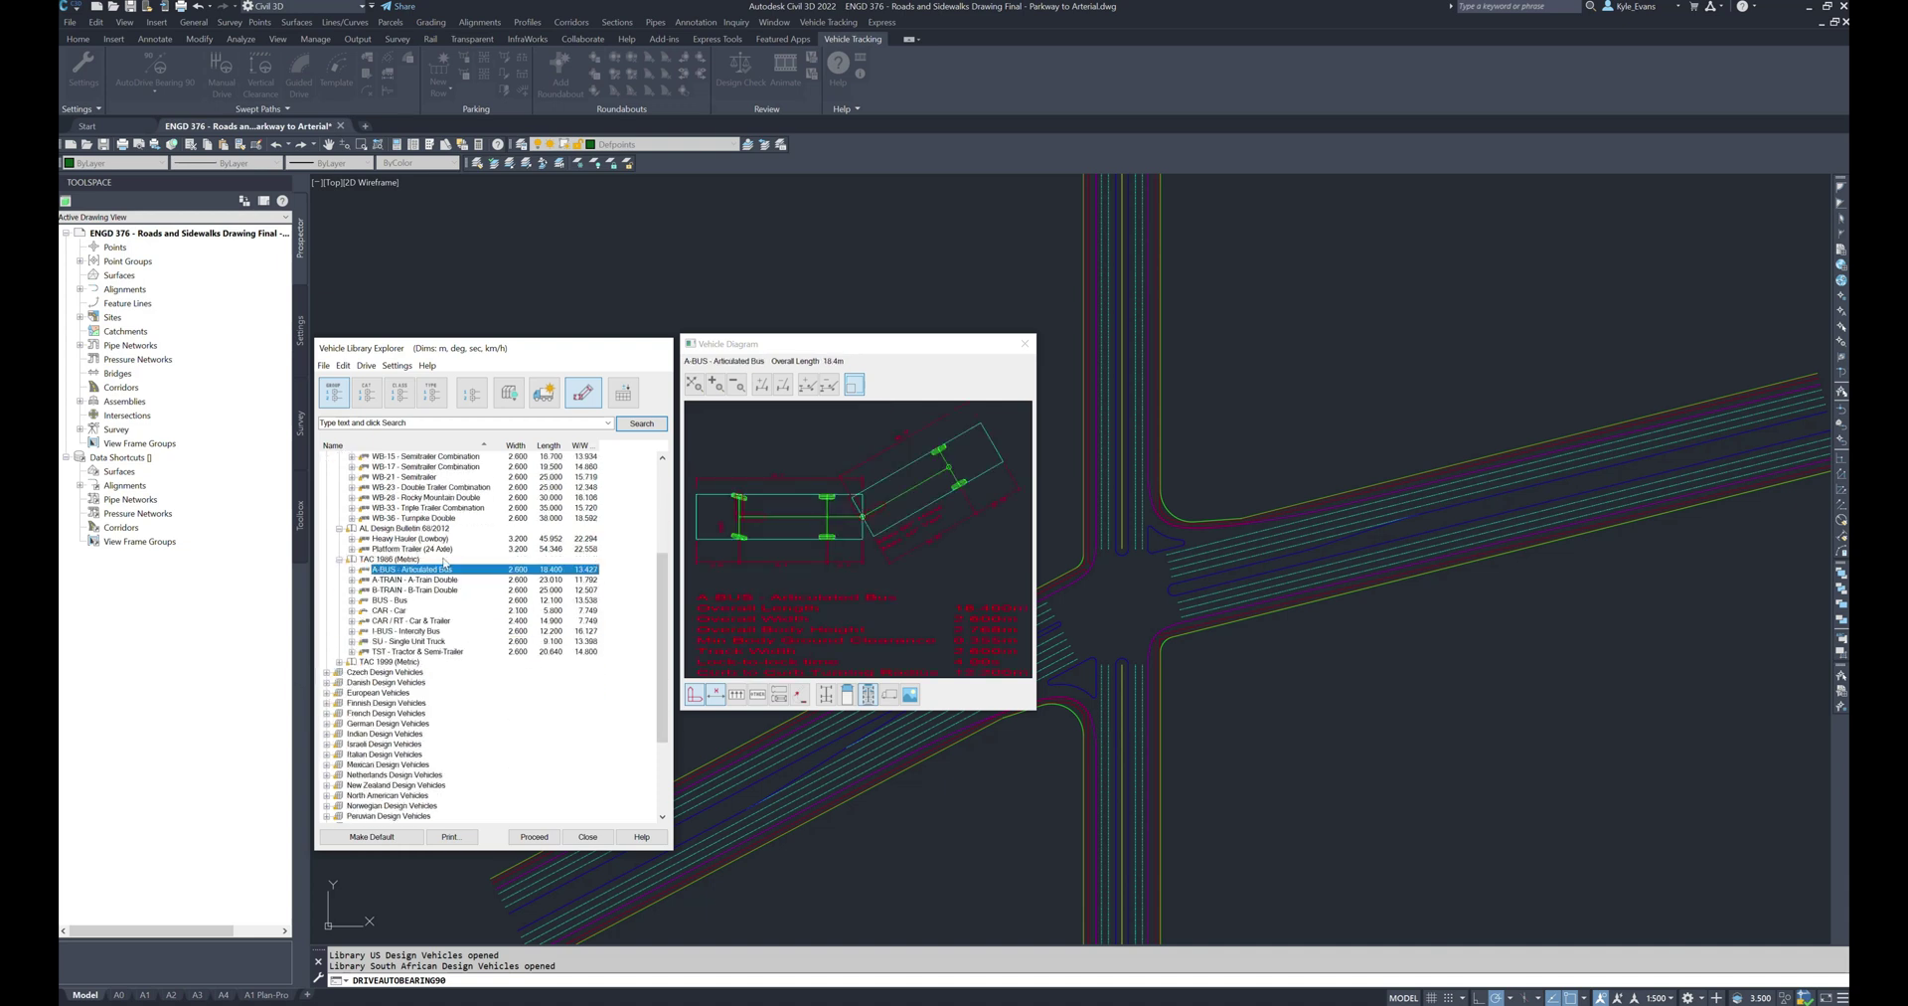
Step through the TAC Metric vehicles A-BUS, I-BUS and the TST Tractor & Semi-Trailer
key(Up)
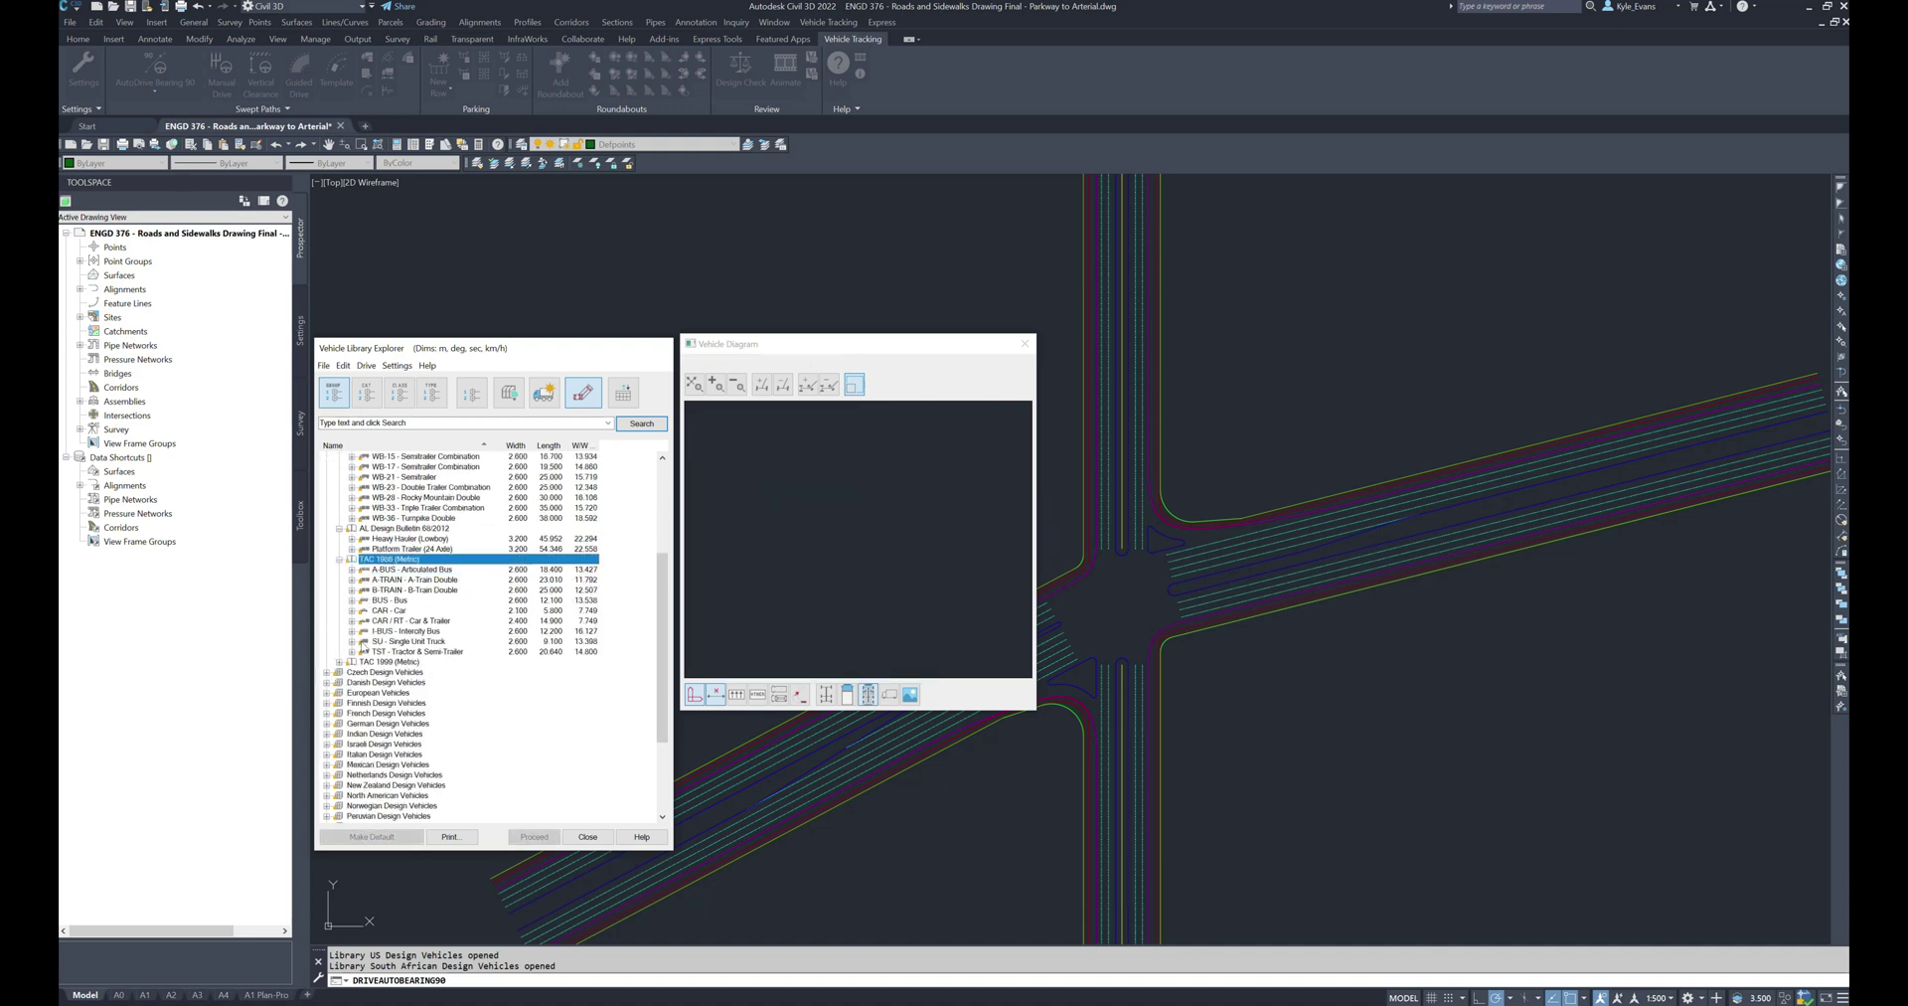
click(393, 612)
key(Up)
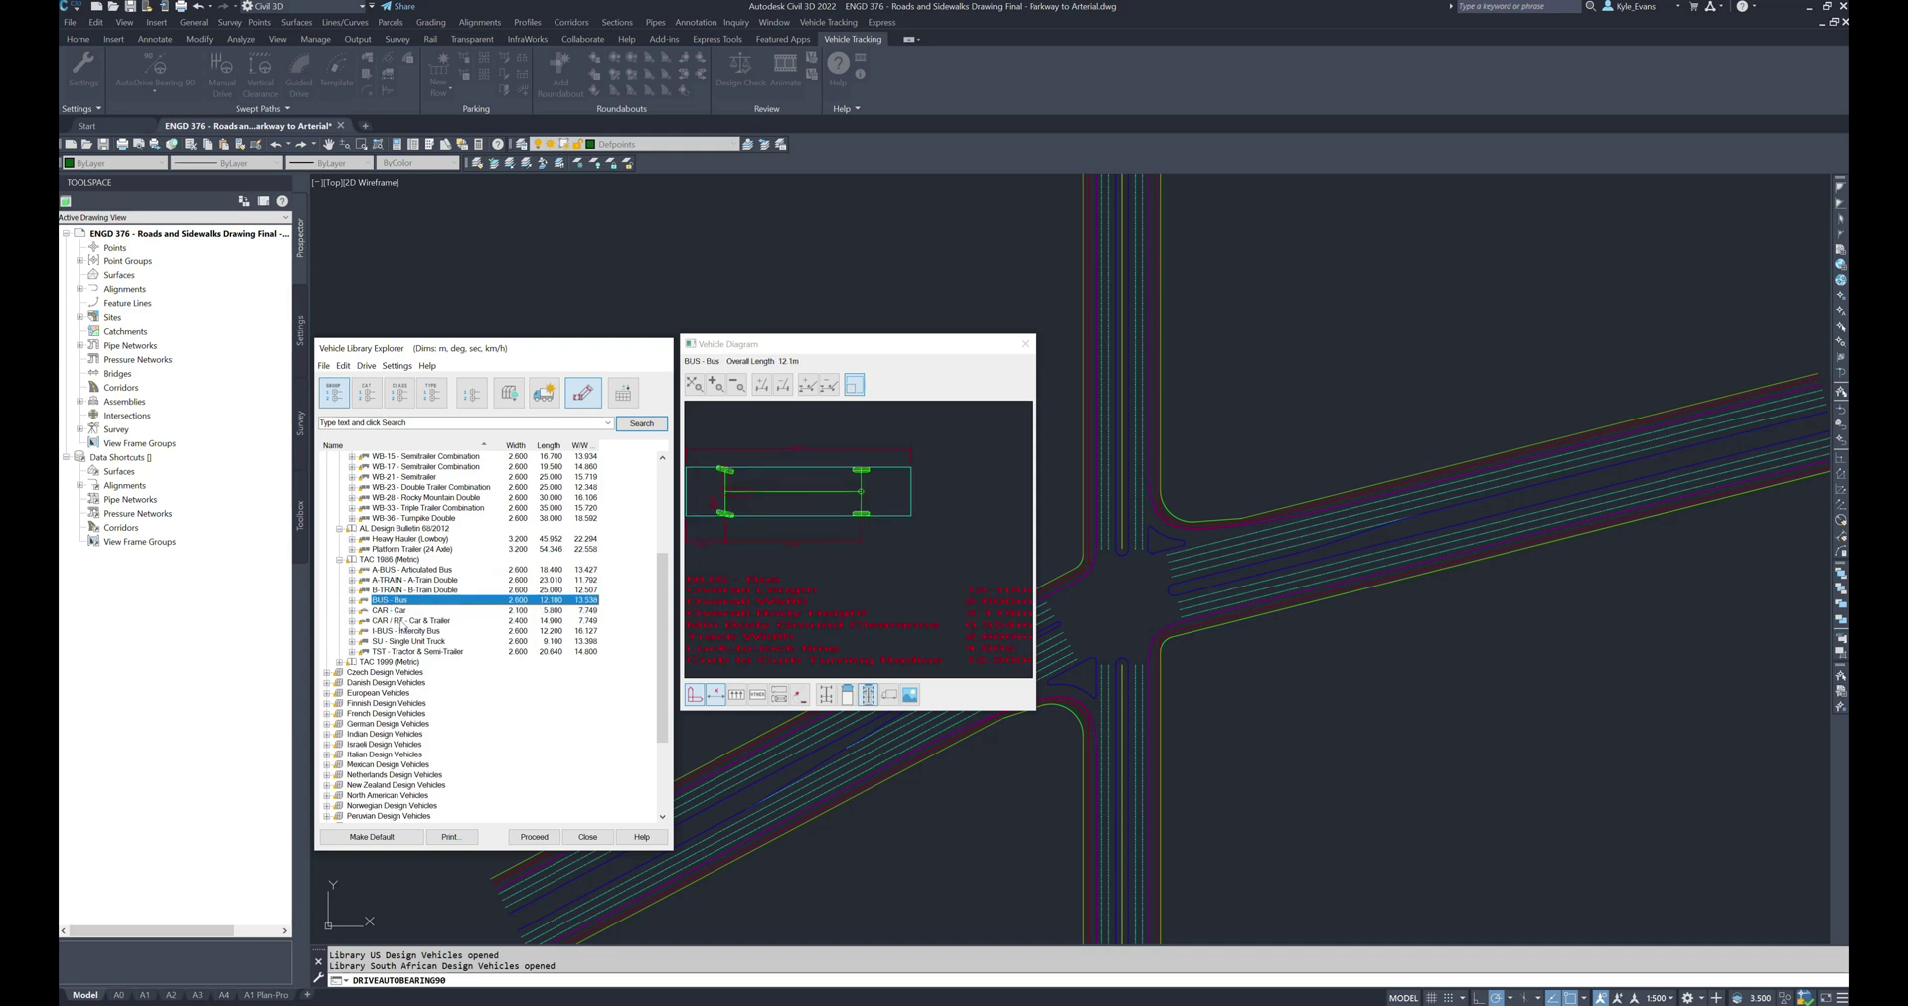
click(401, 632)
click(418, 662)
key(Up)
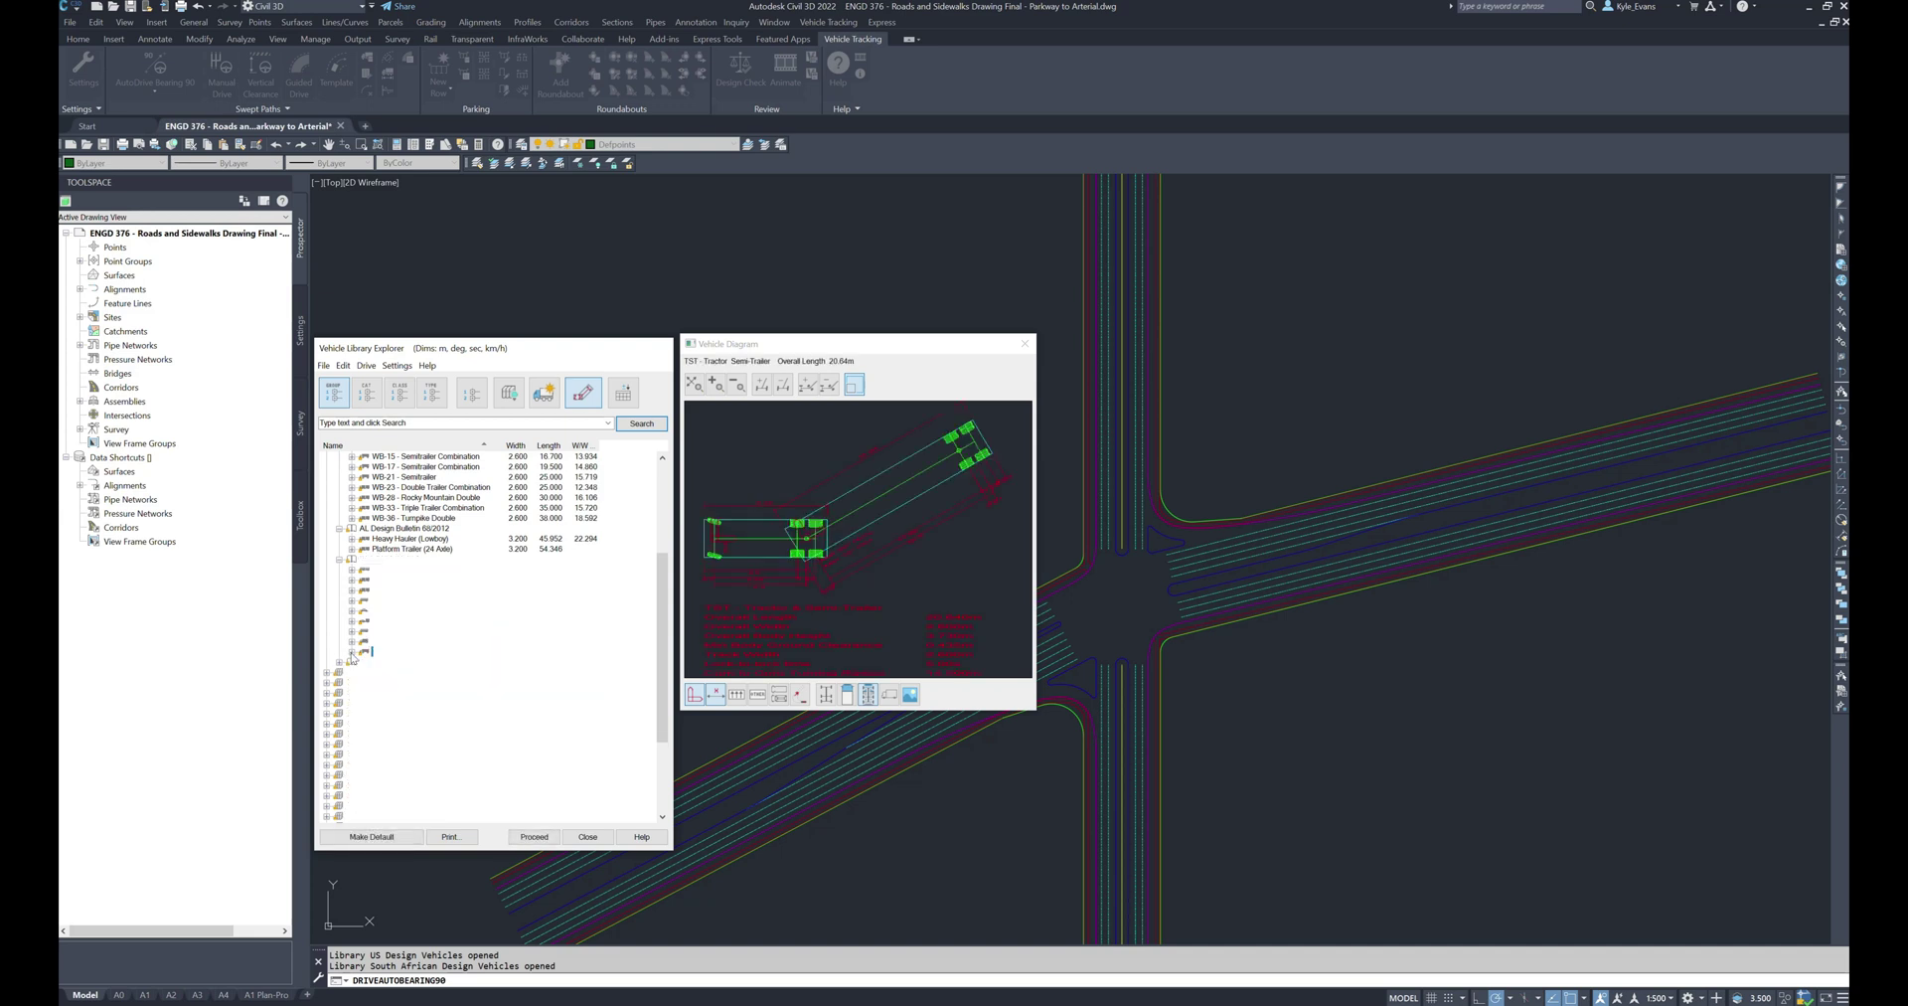
Expand the TAC 1999 (Metric) group and briefly expand Brazilian Design Vehicles
click(339, 661)
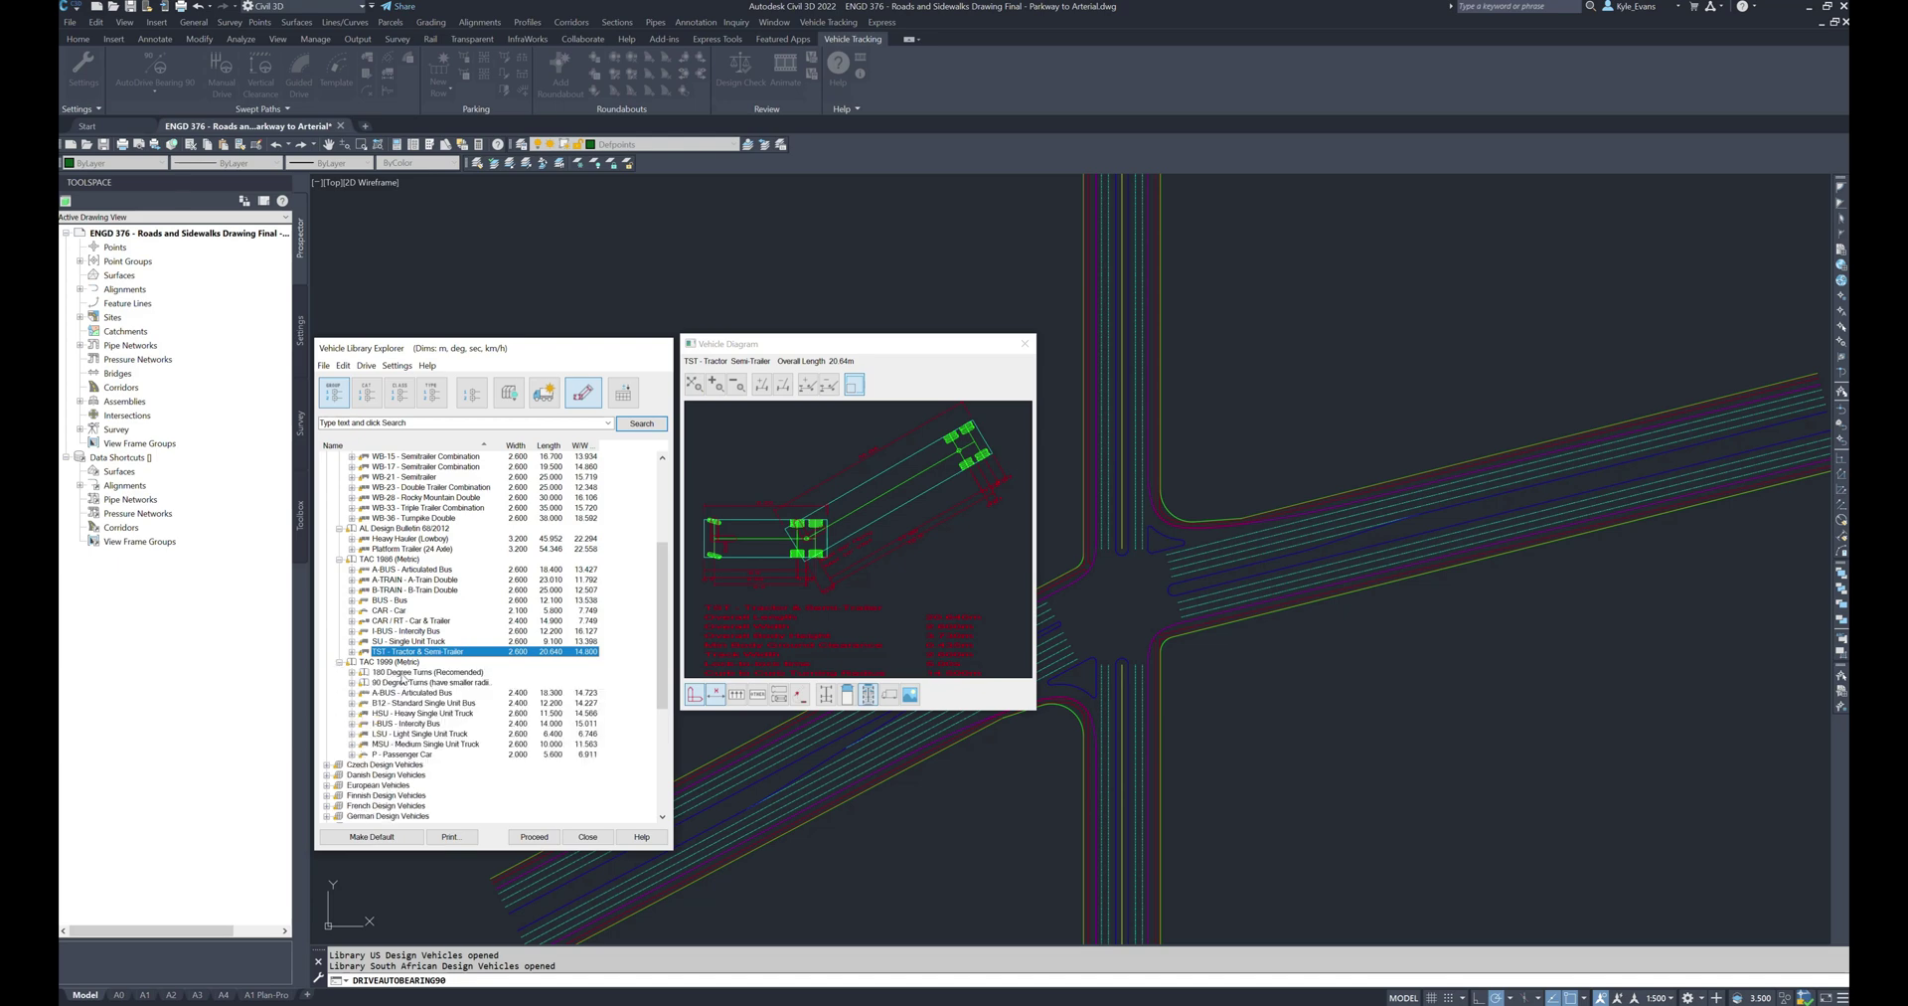
scroll(402, 680, down, 6)
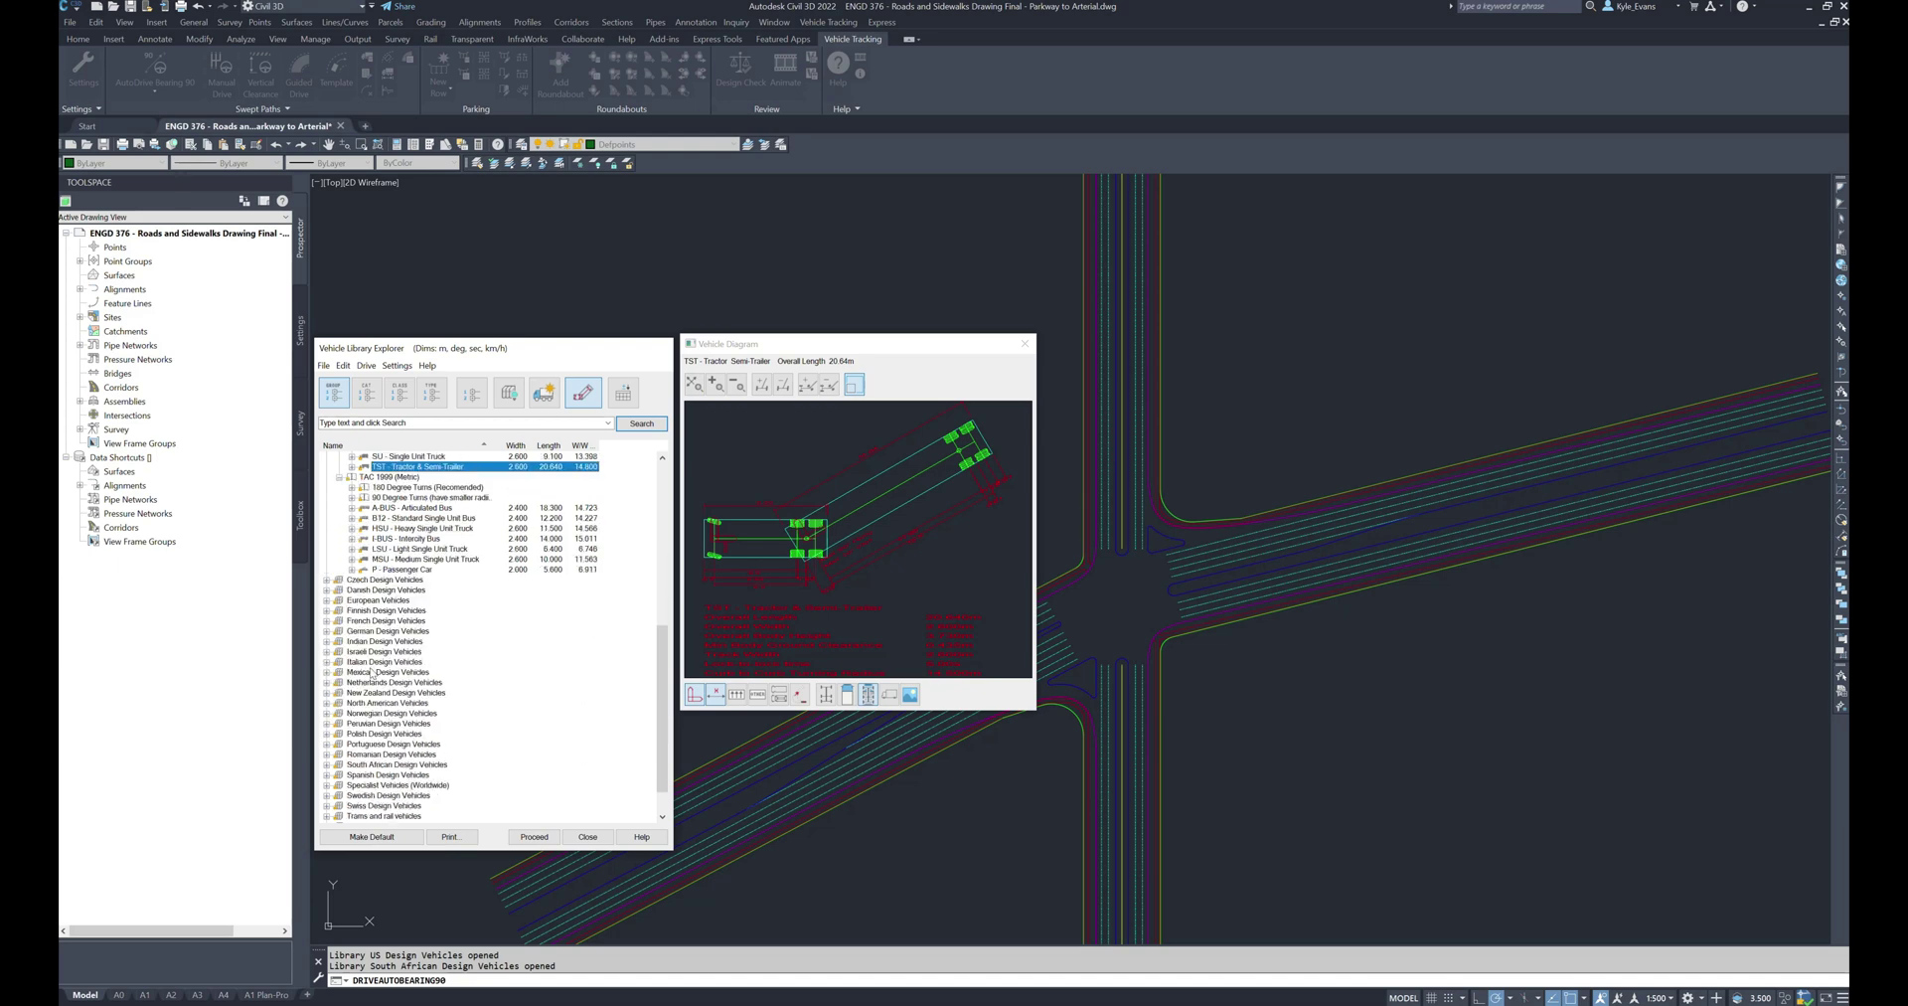
scroll(403, 616, up, 12)
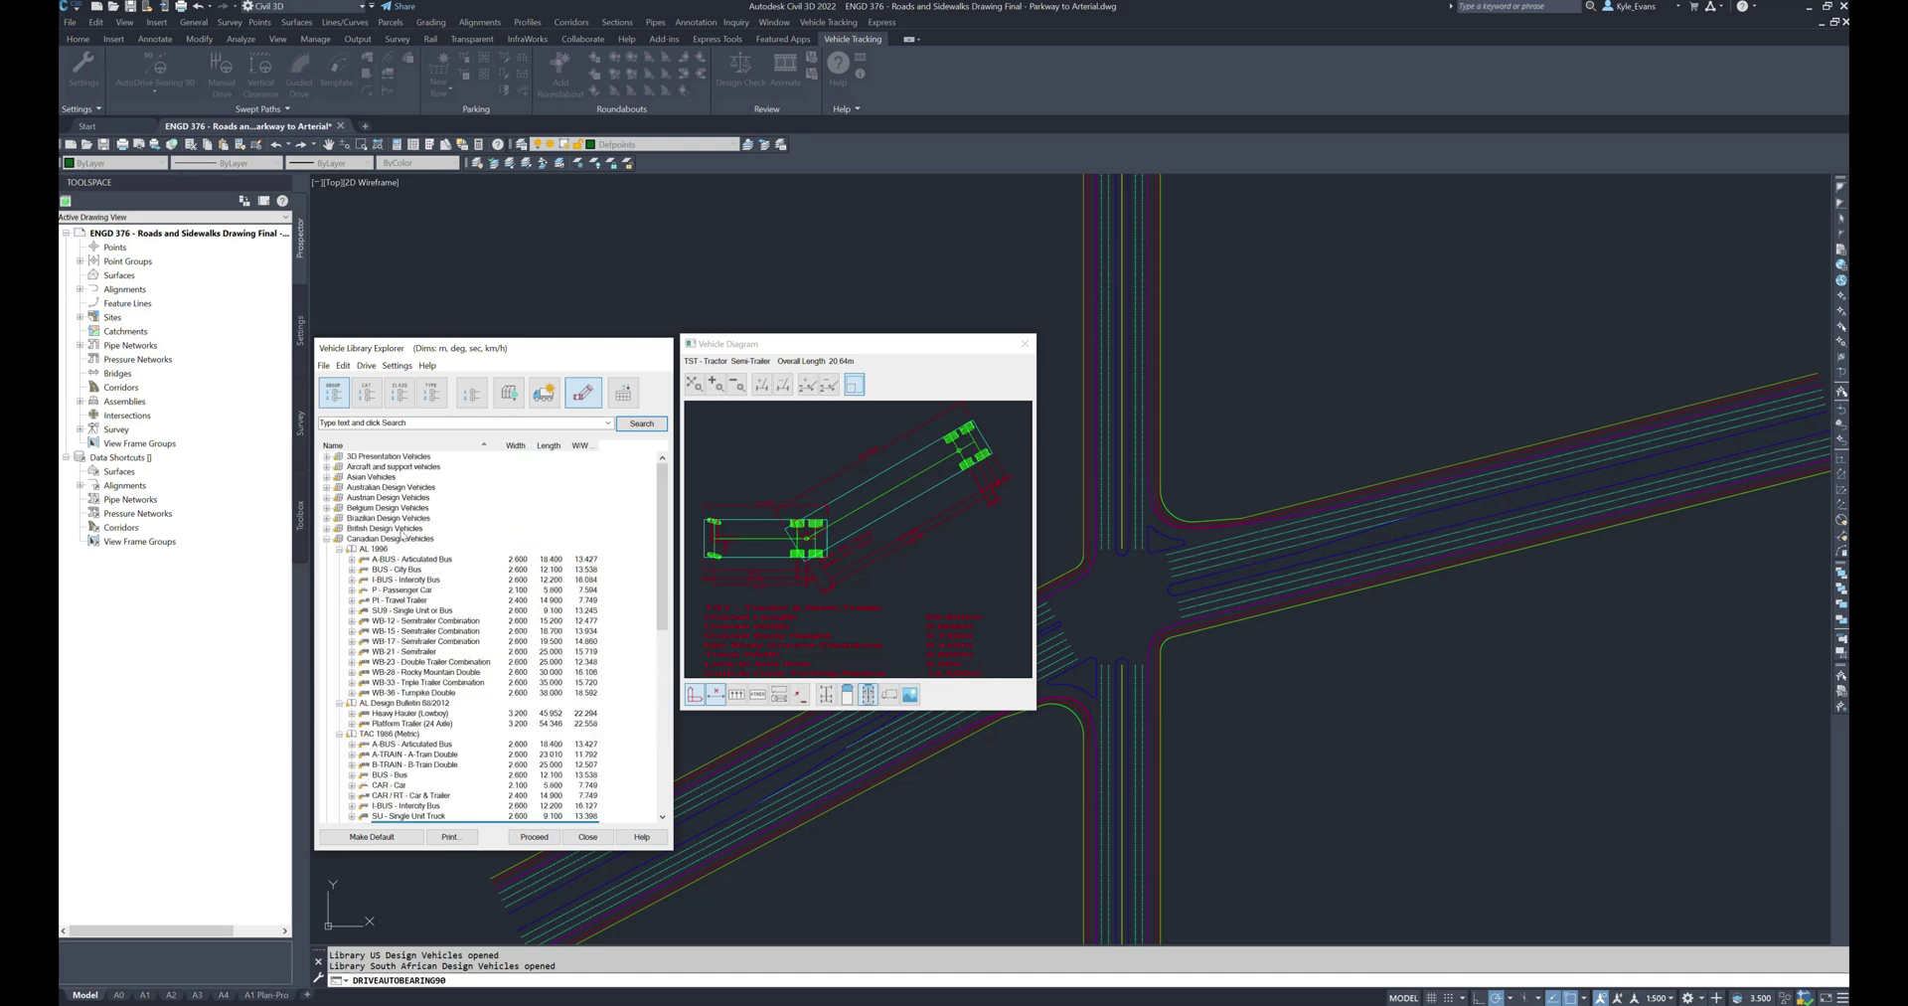
click(326, 517)
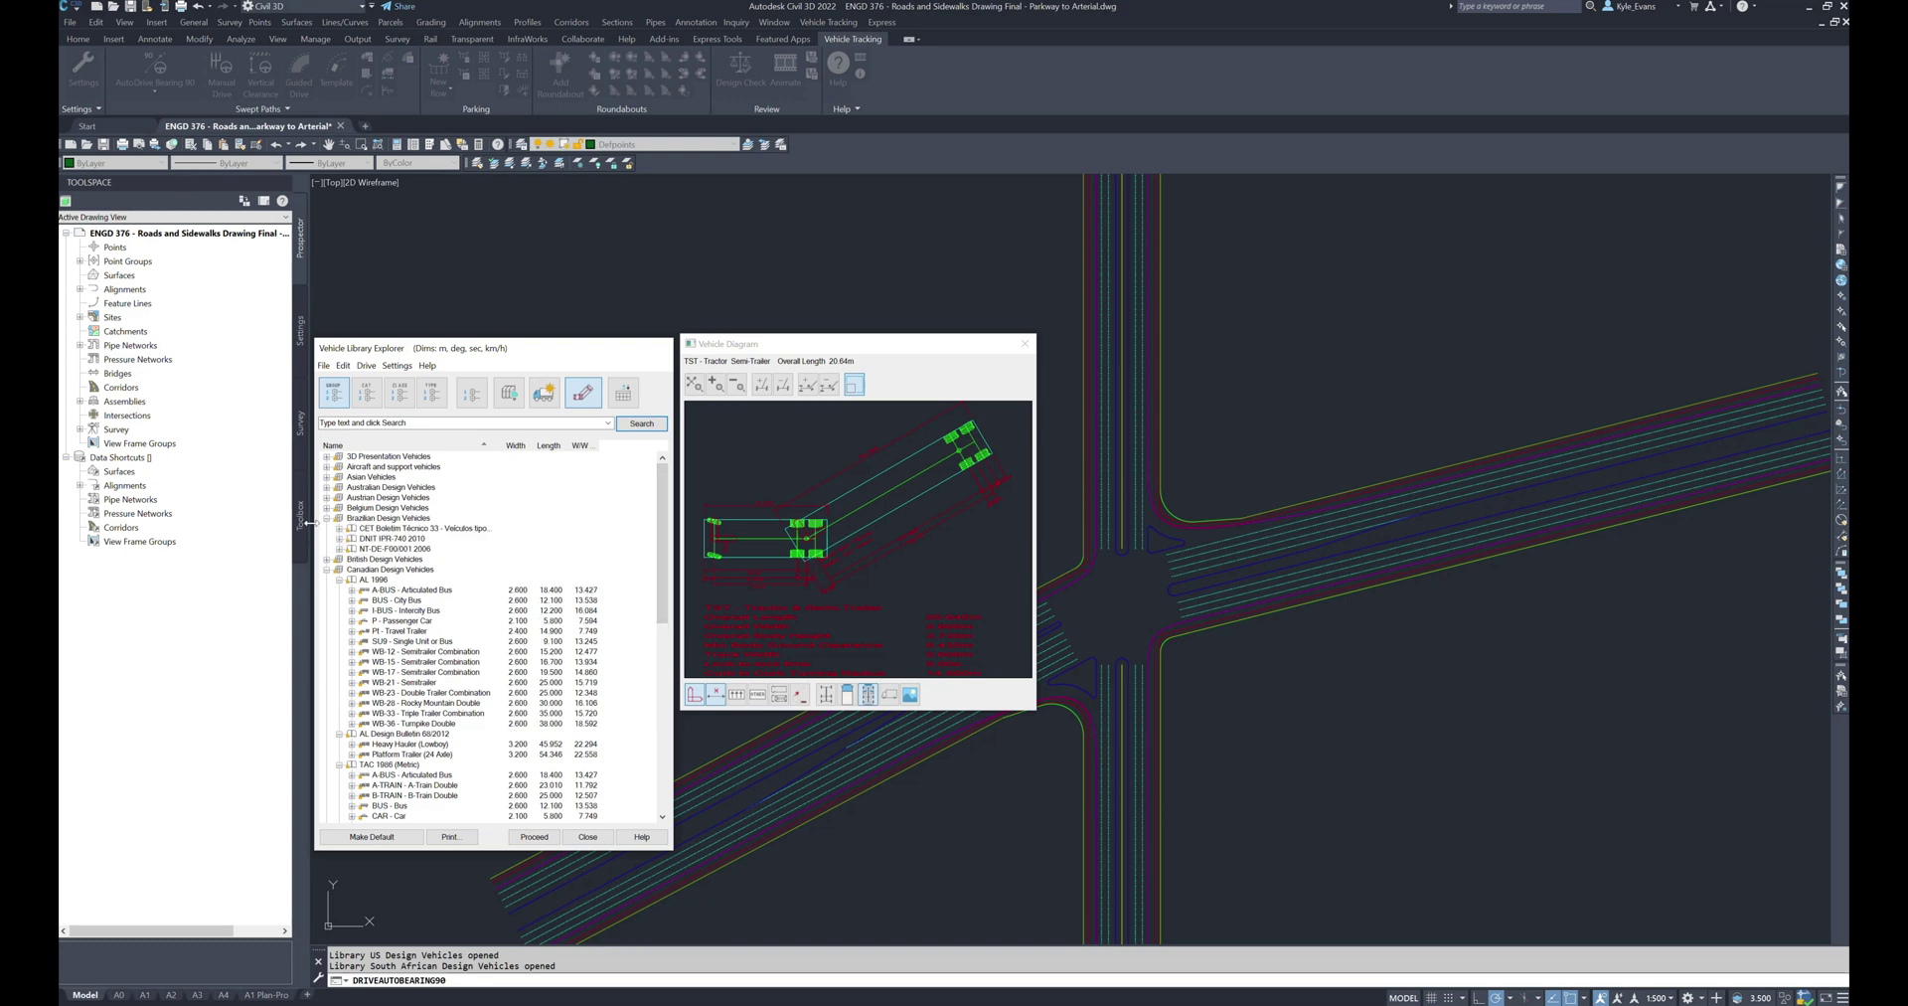
click(326, 518)
Expand Aircraft and support vehicles, briefly opening and closing Private / Light Aircraft
click(399, 467)
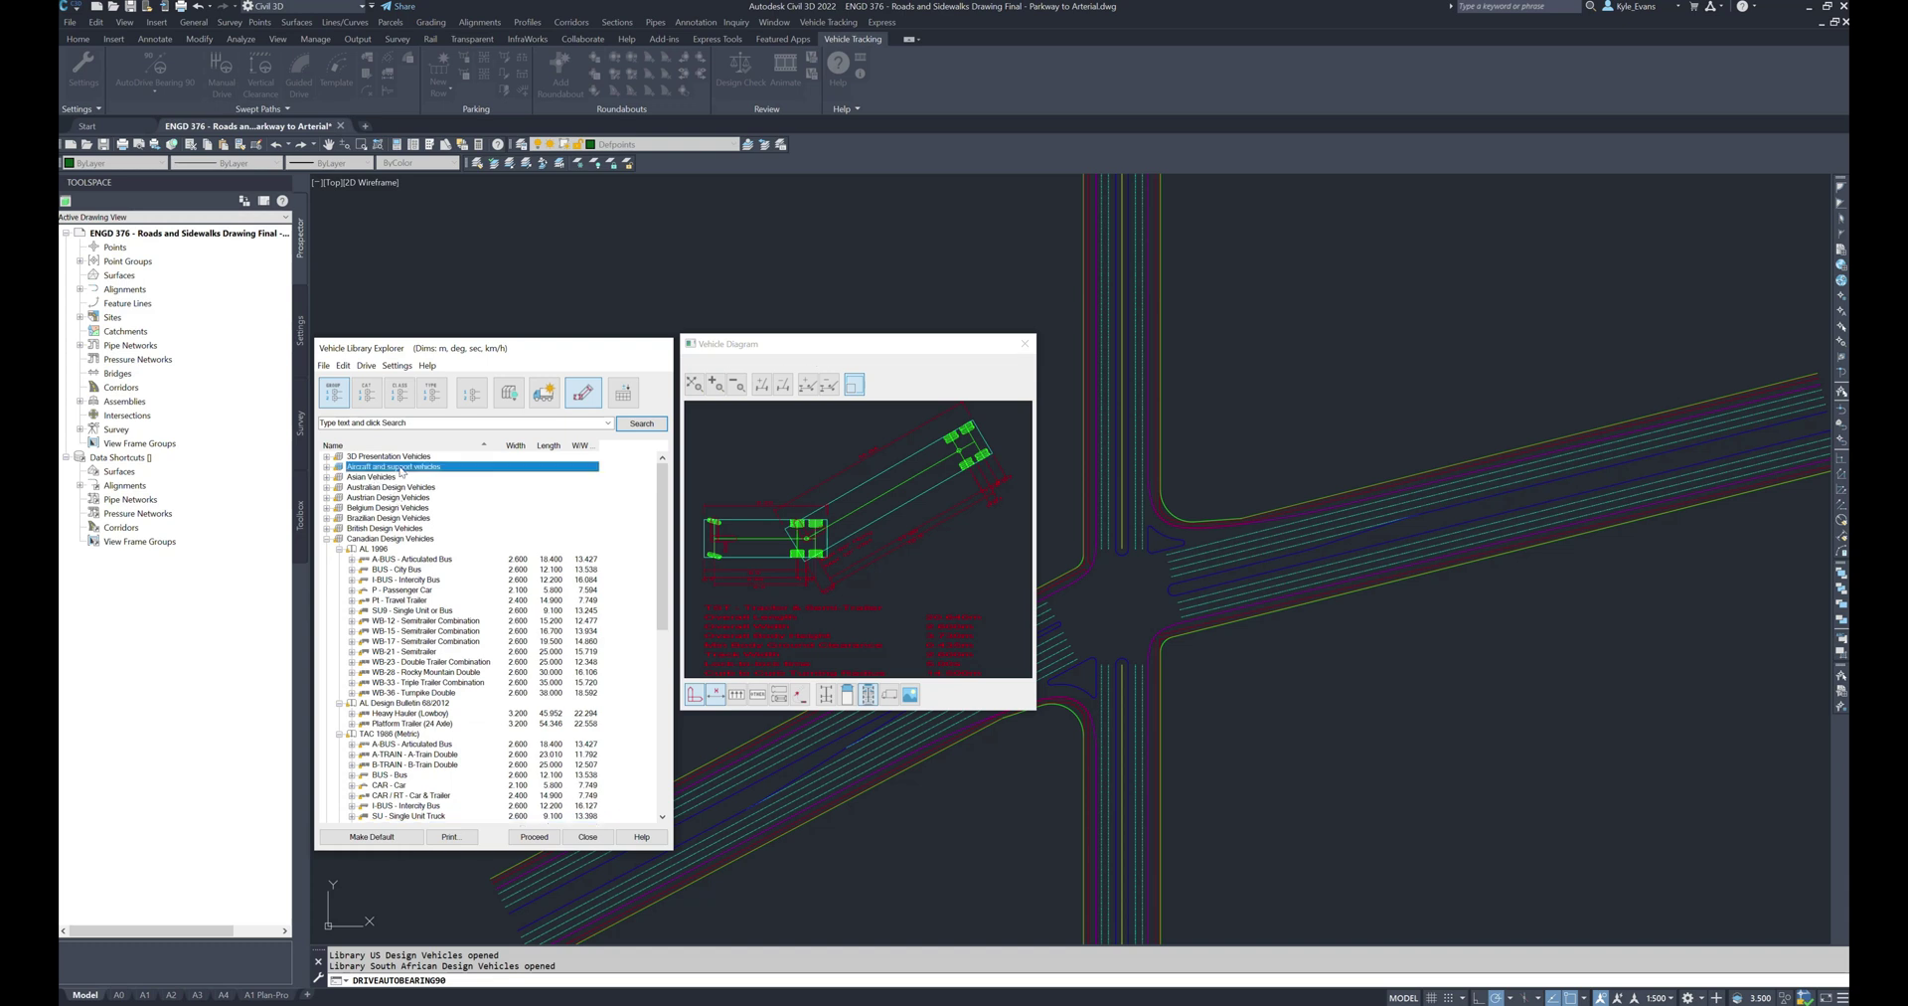
click(326, 466)
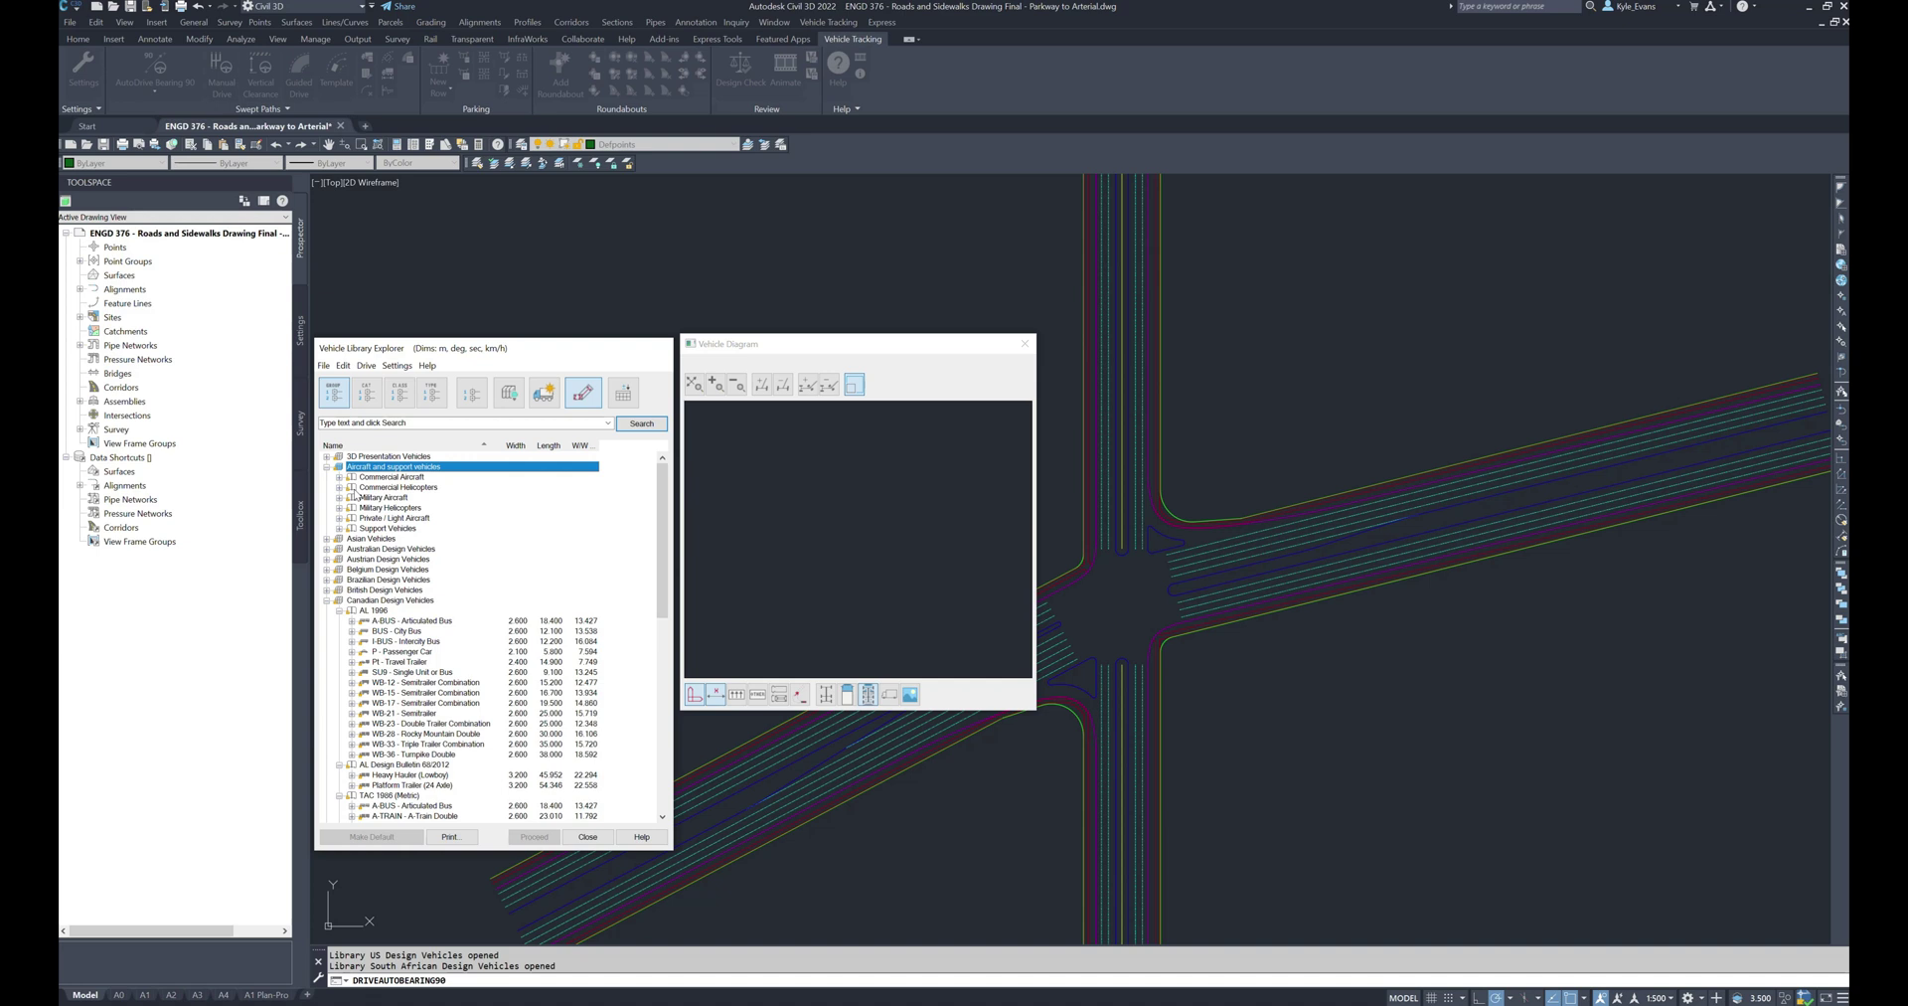
click(338, 517)
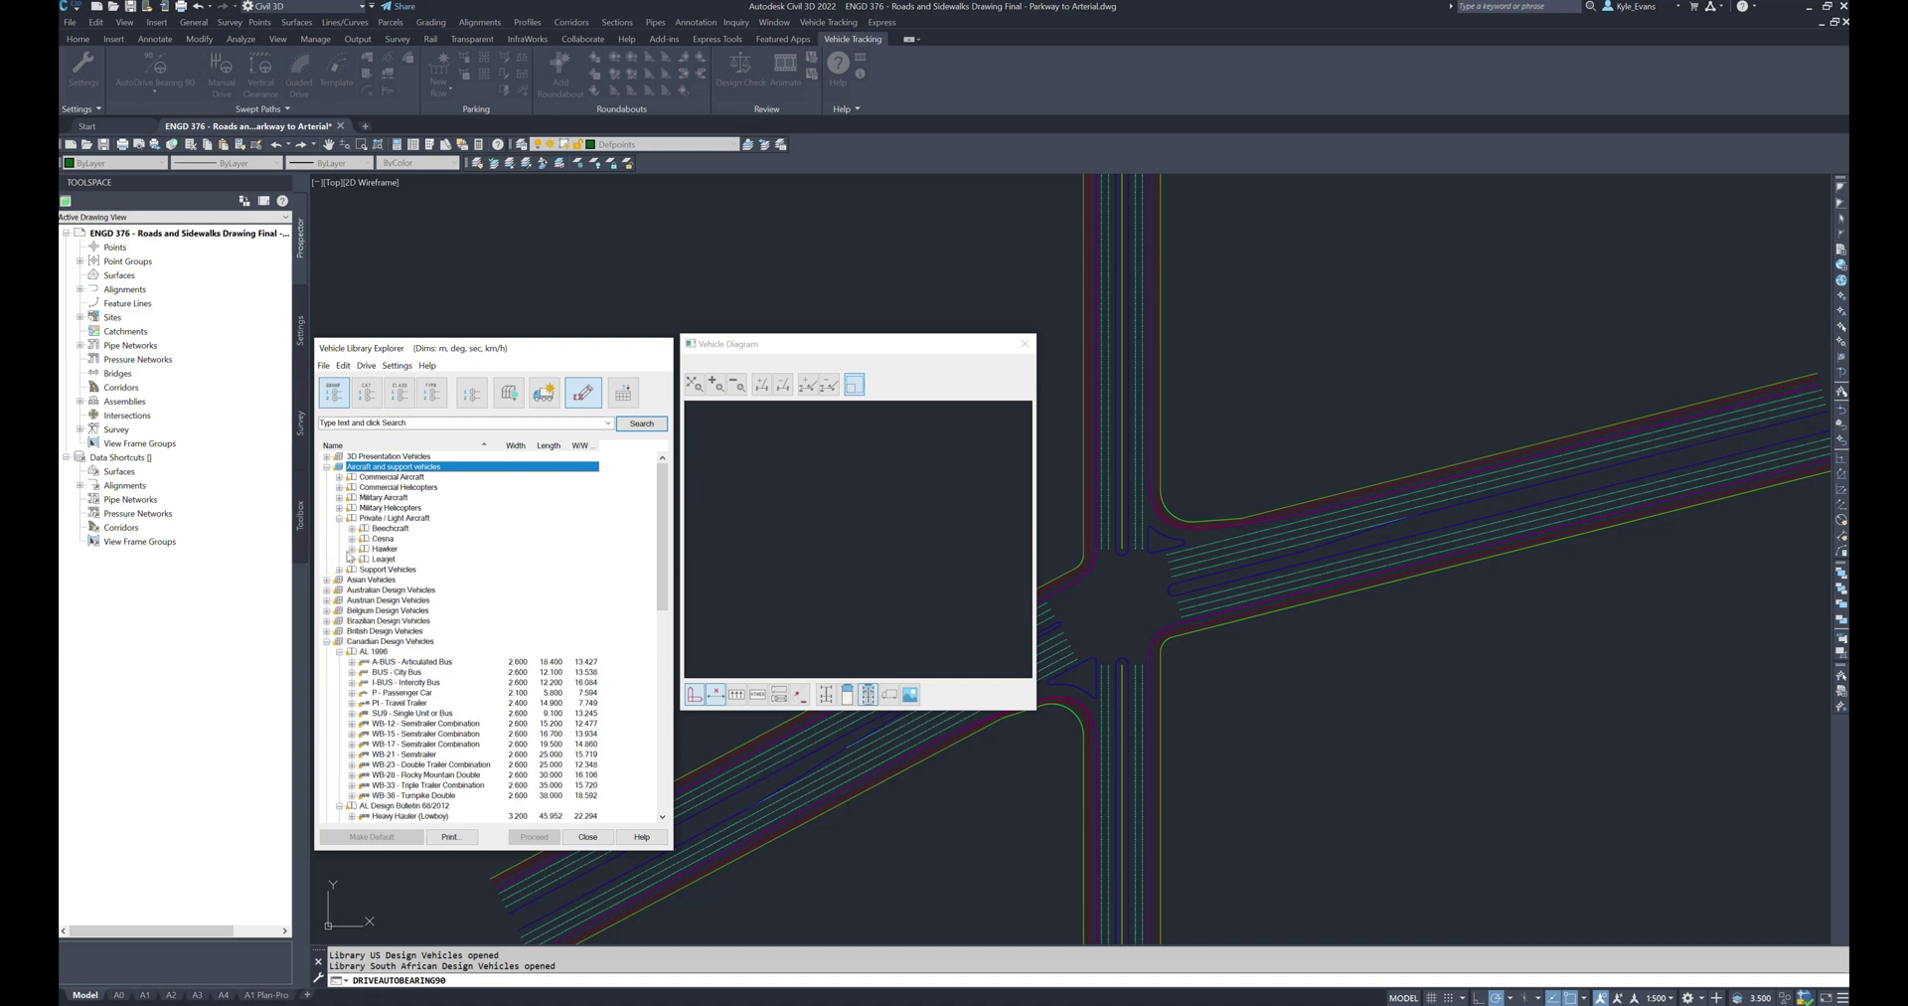
click(338, 518)
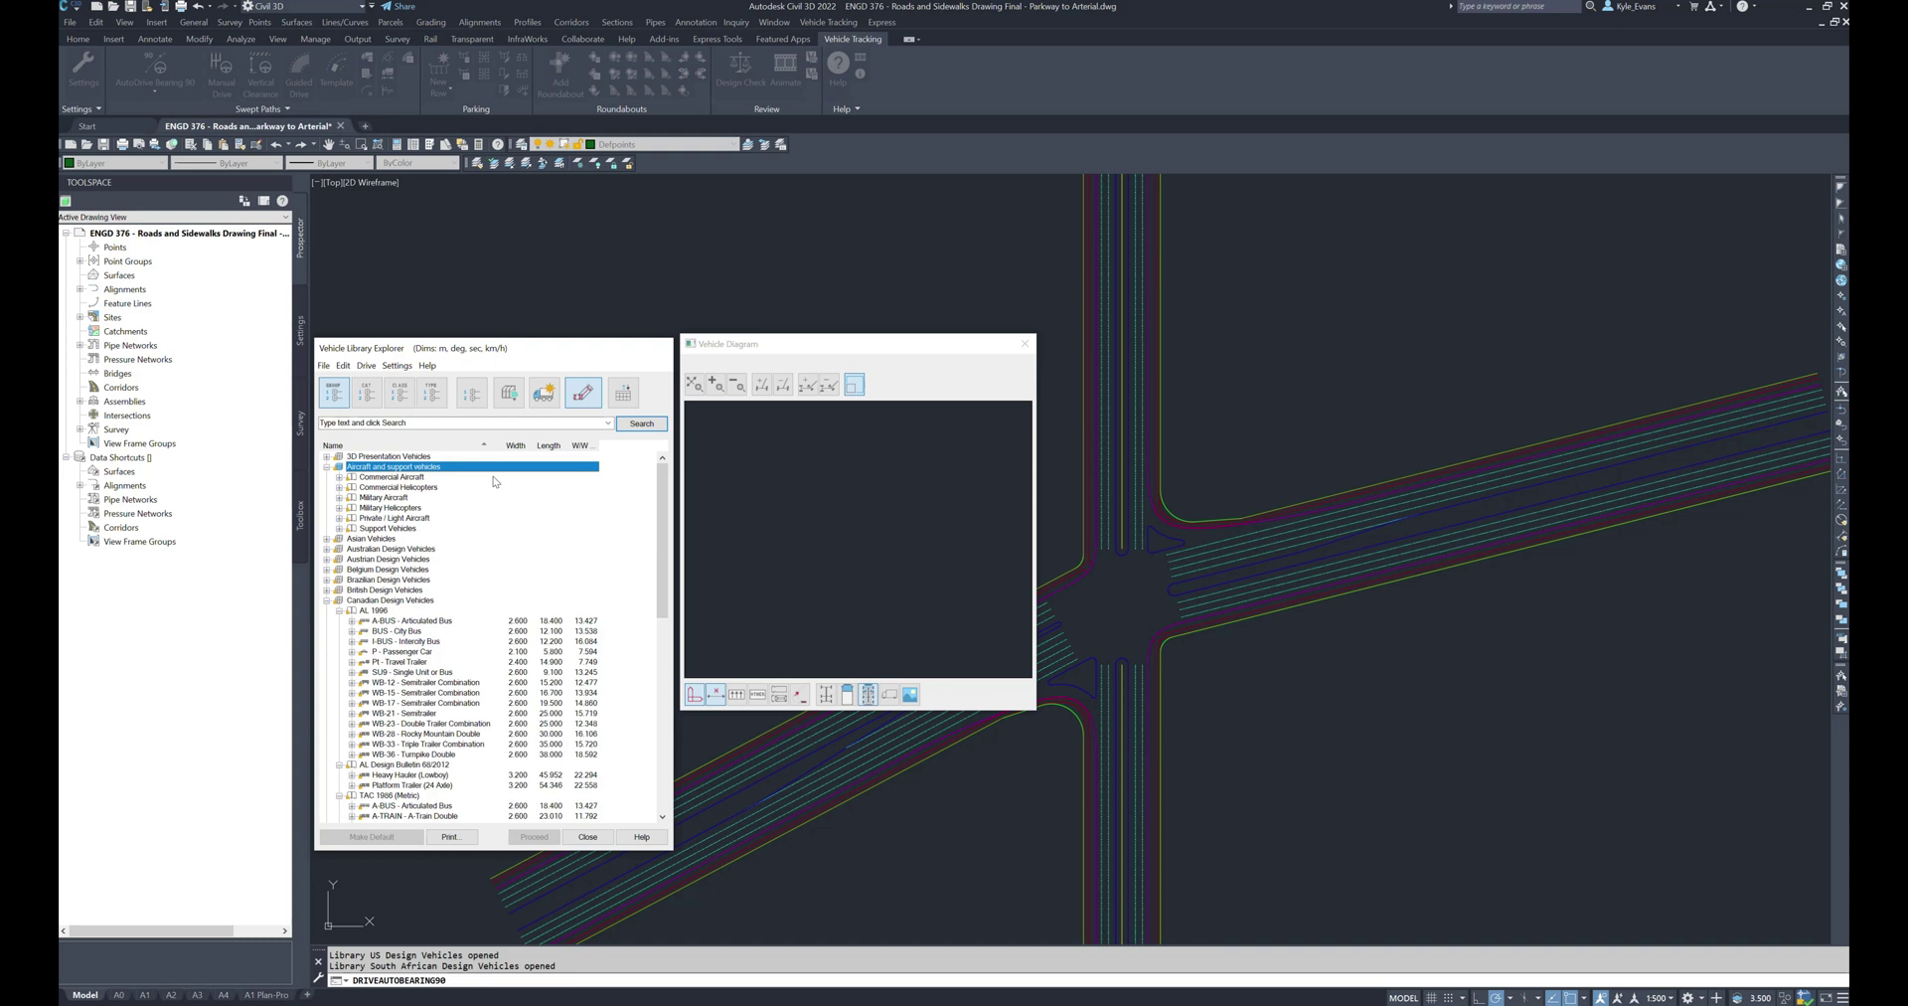
scroll(509, 536, down, 6)
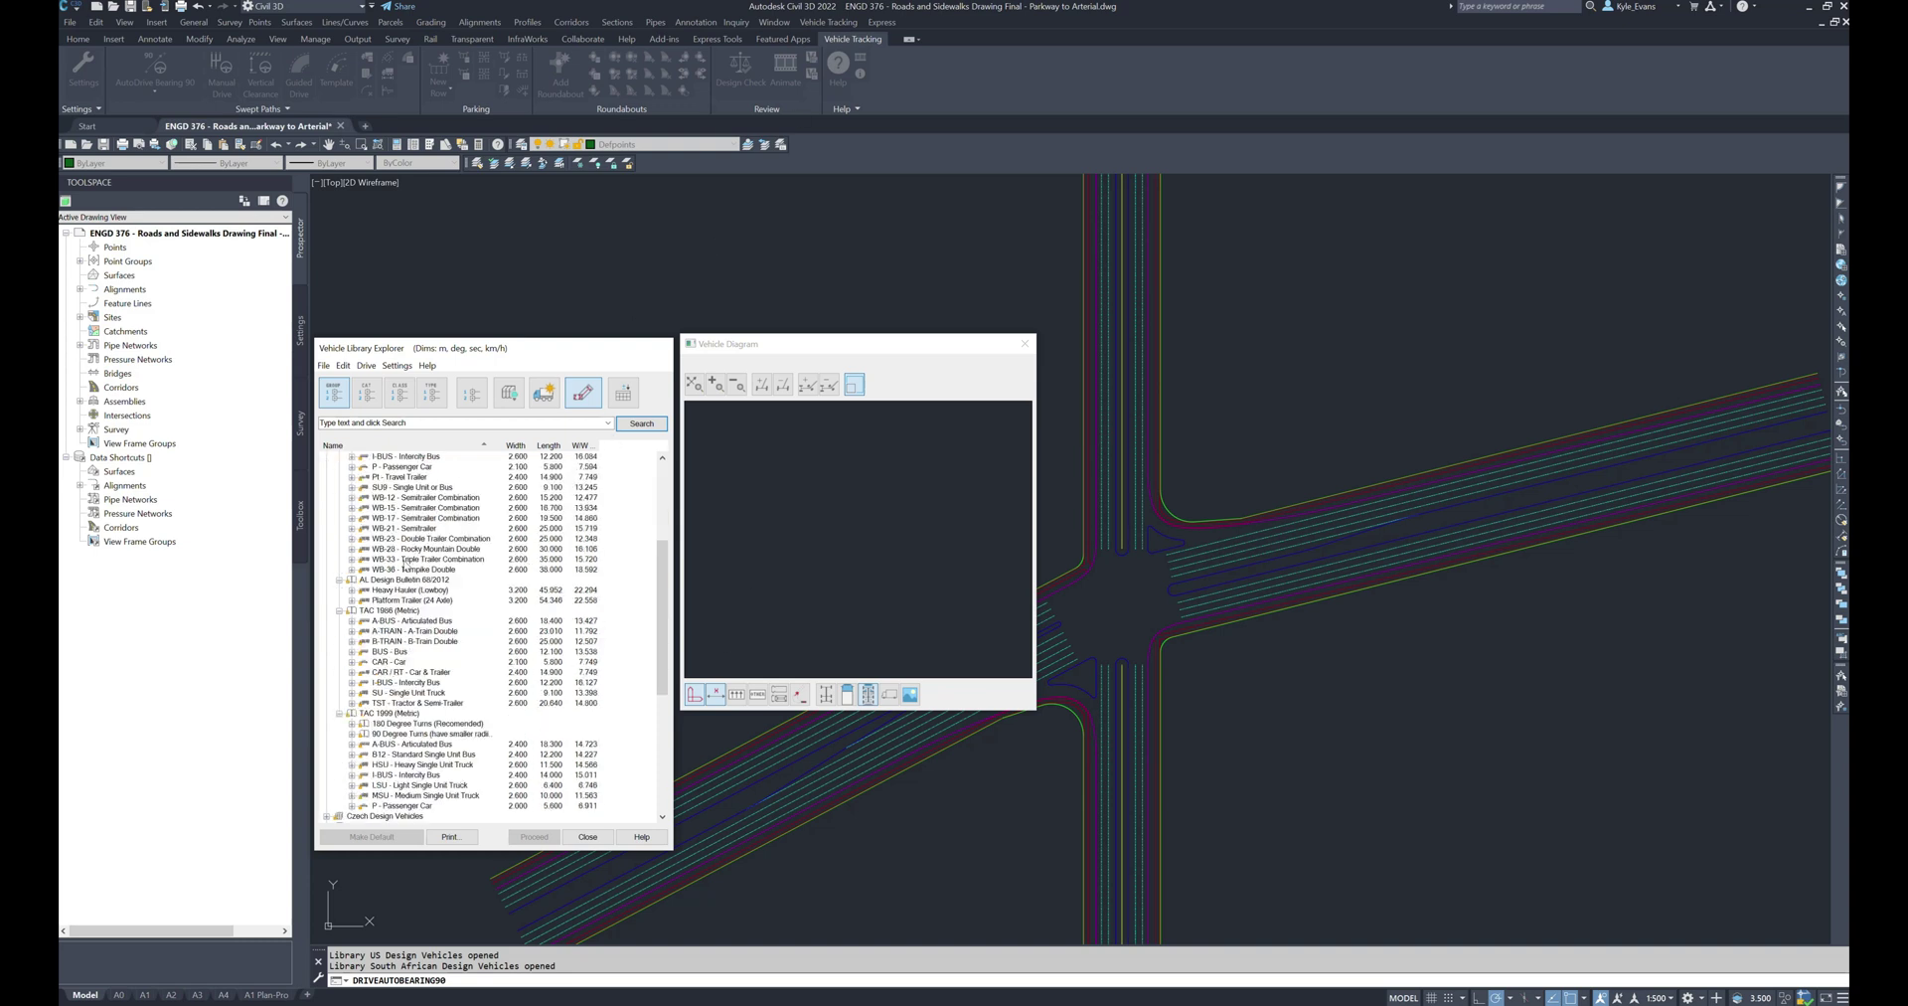
Choose the WB-23 Double Trailer Combination without making it the default vehicle
click(417, 548)
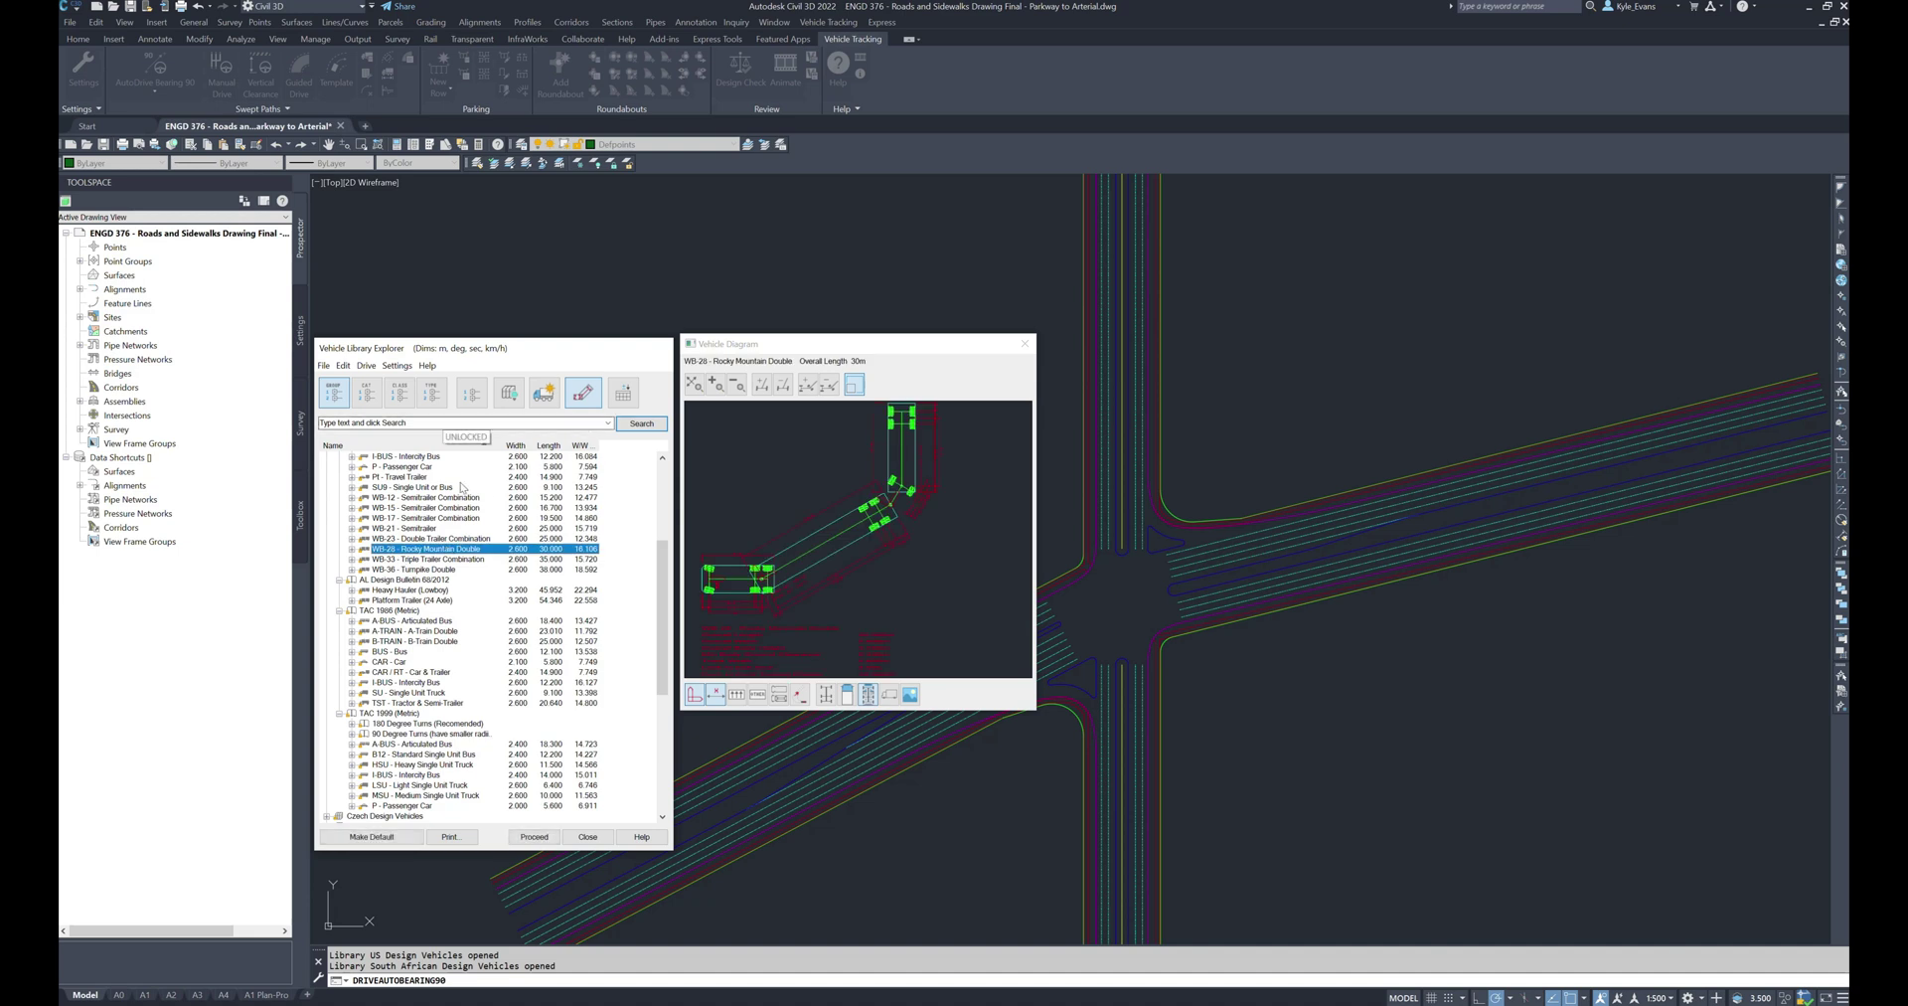
click(460, 538)
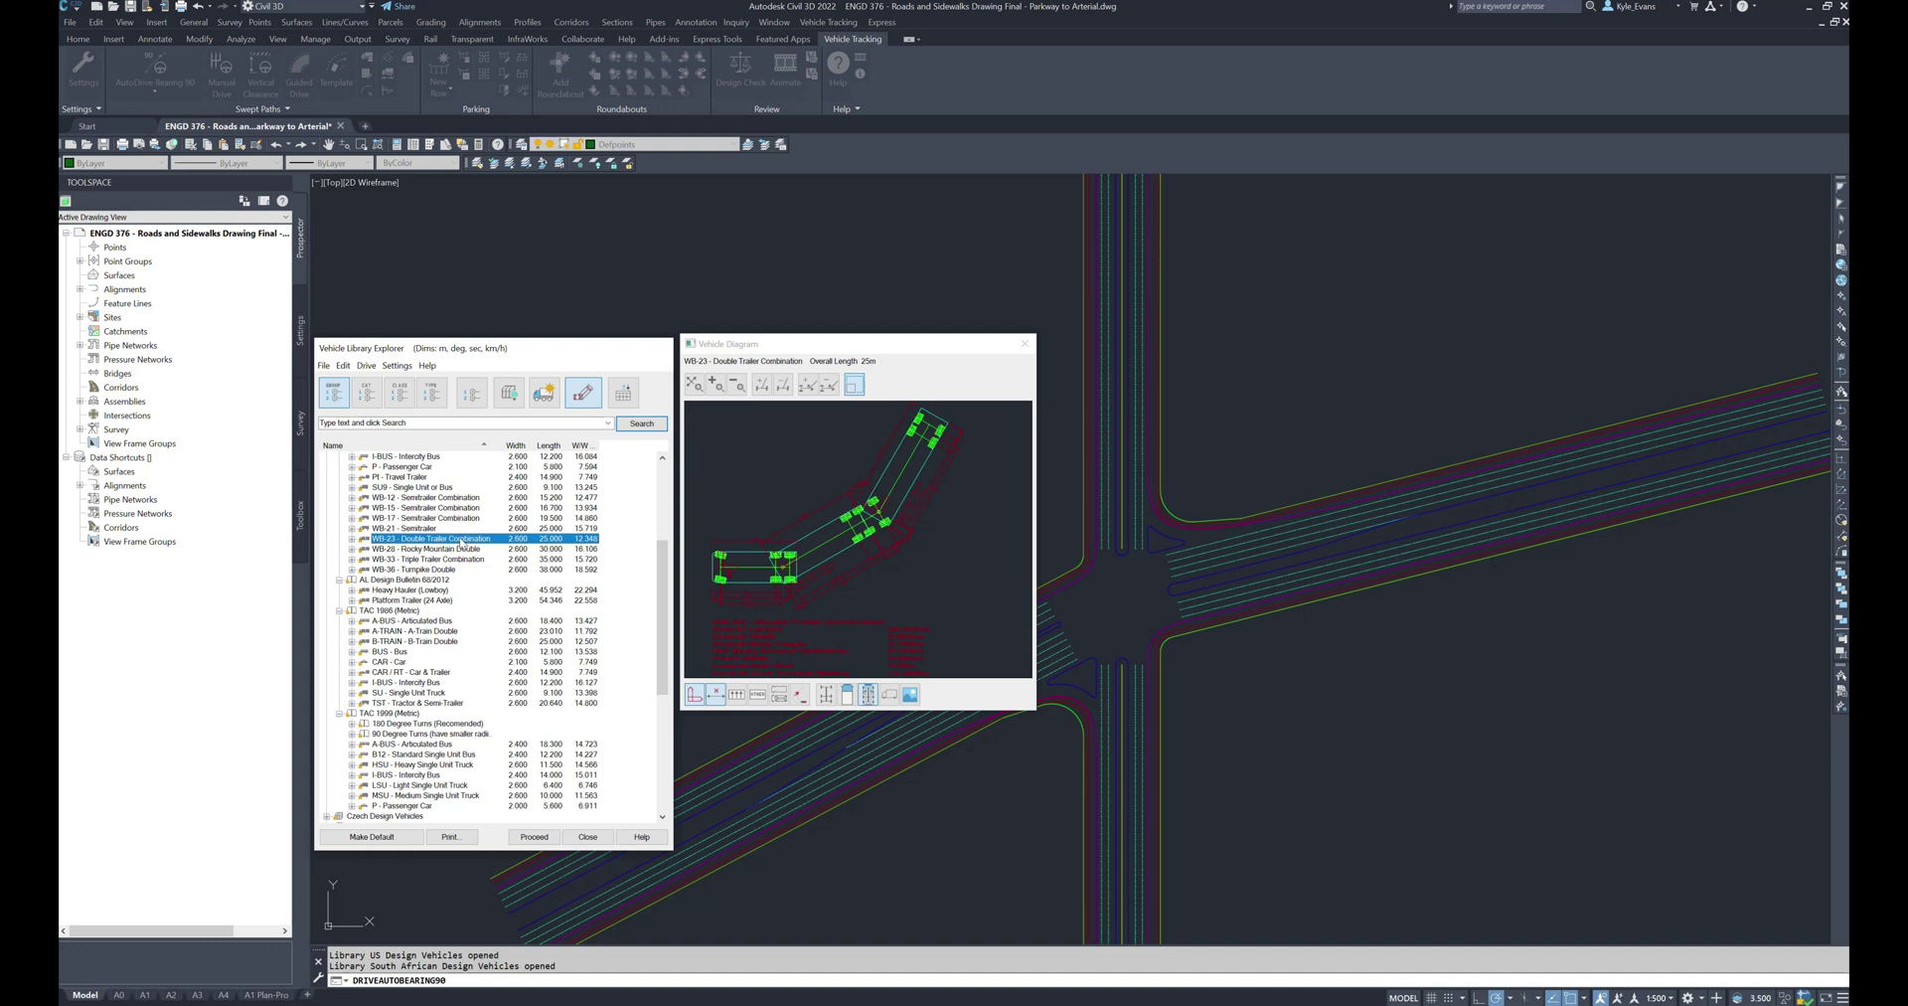
click(536, 835)
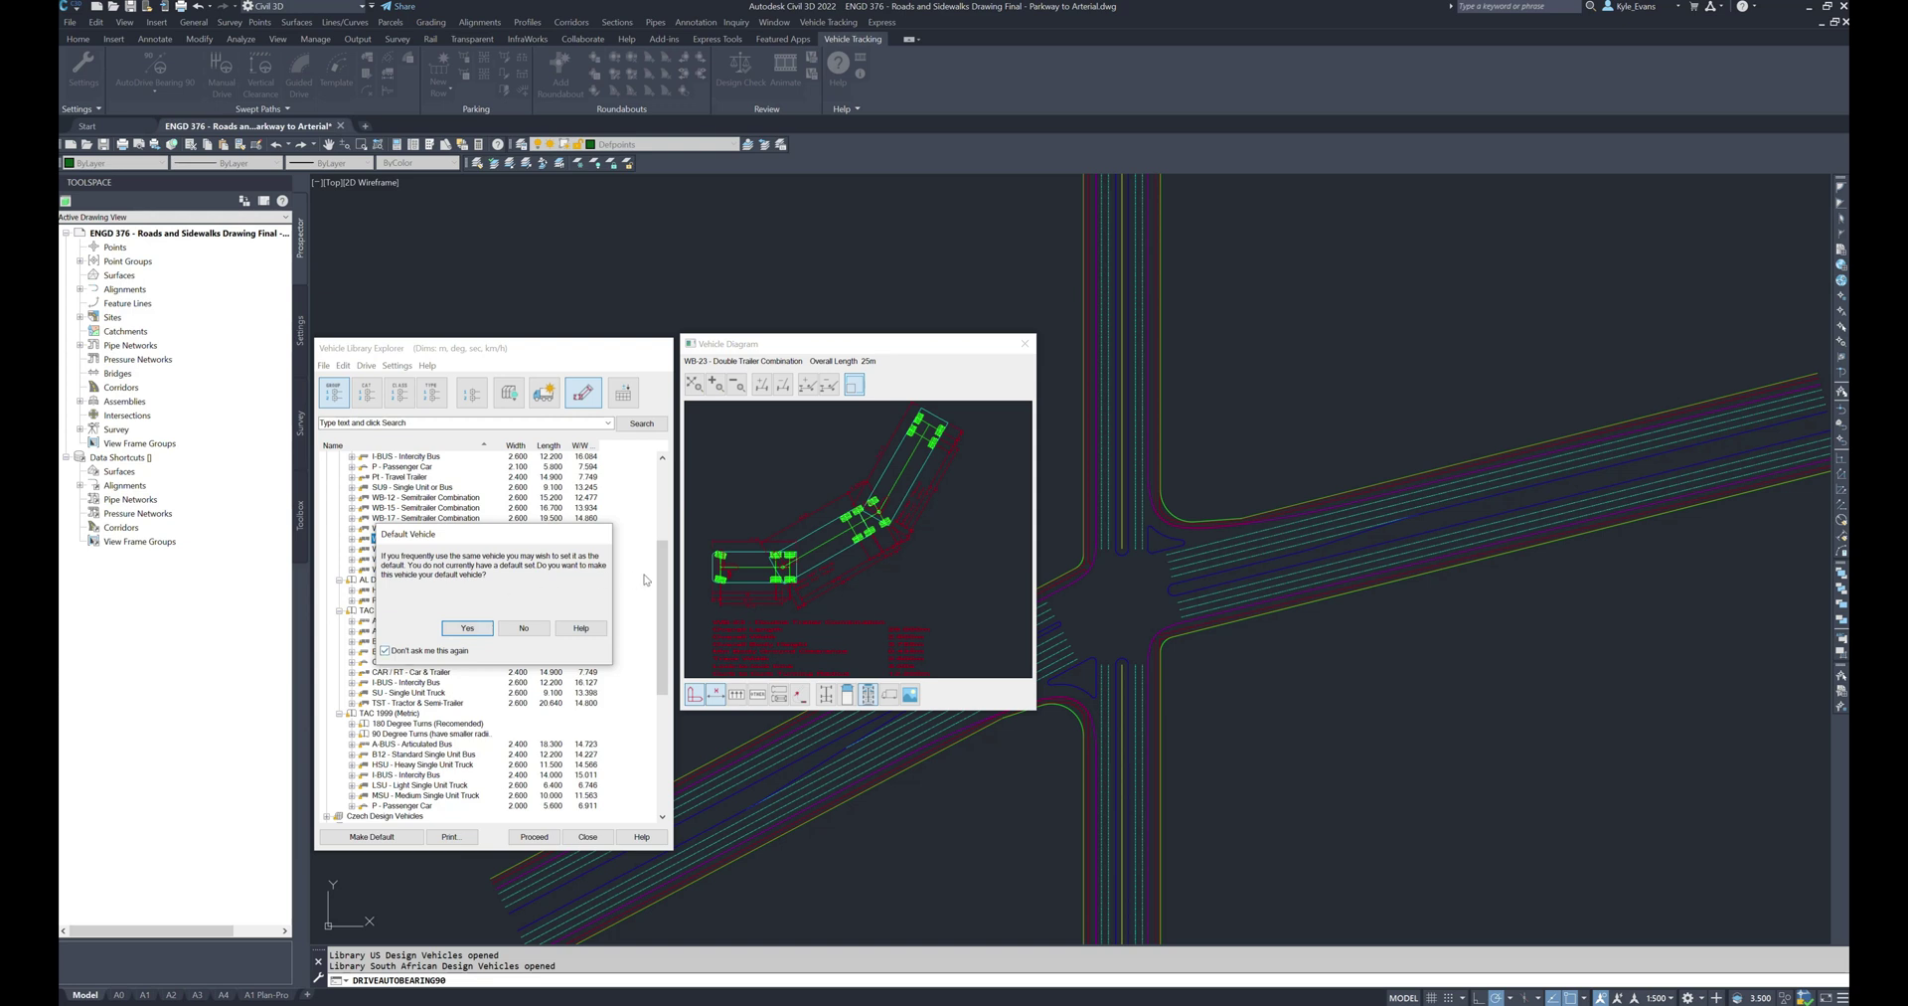
click(521, 626)
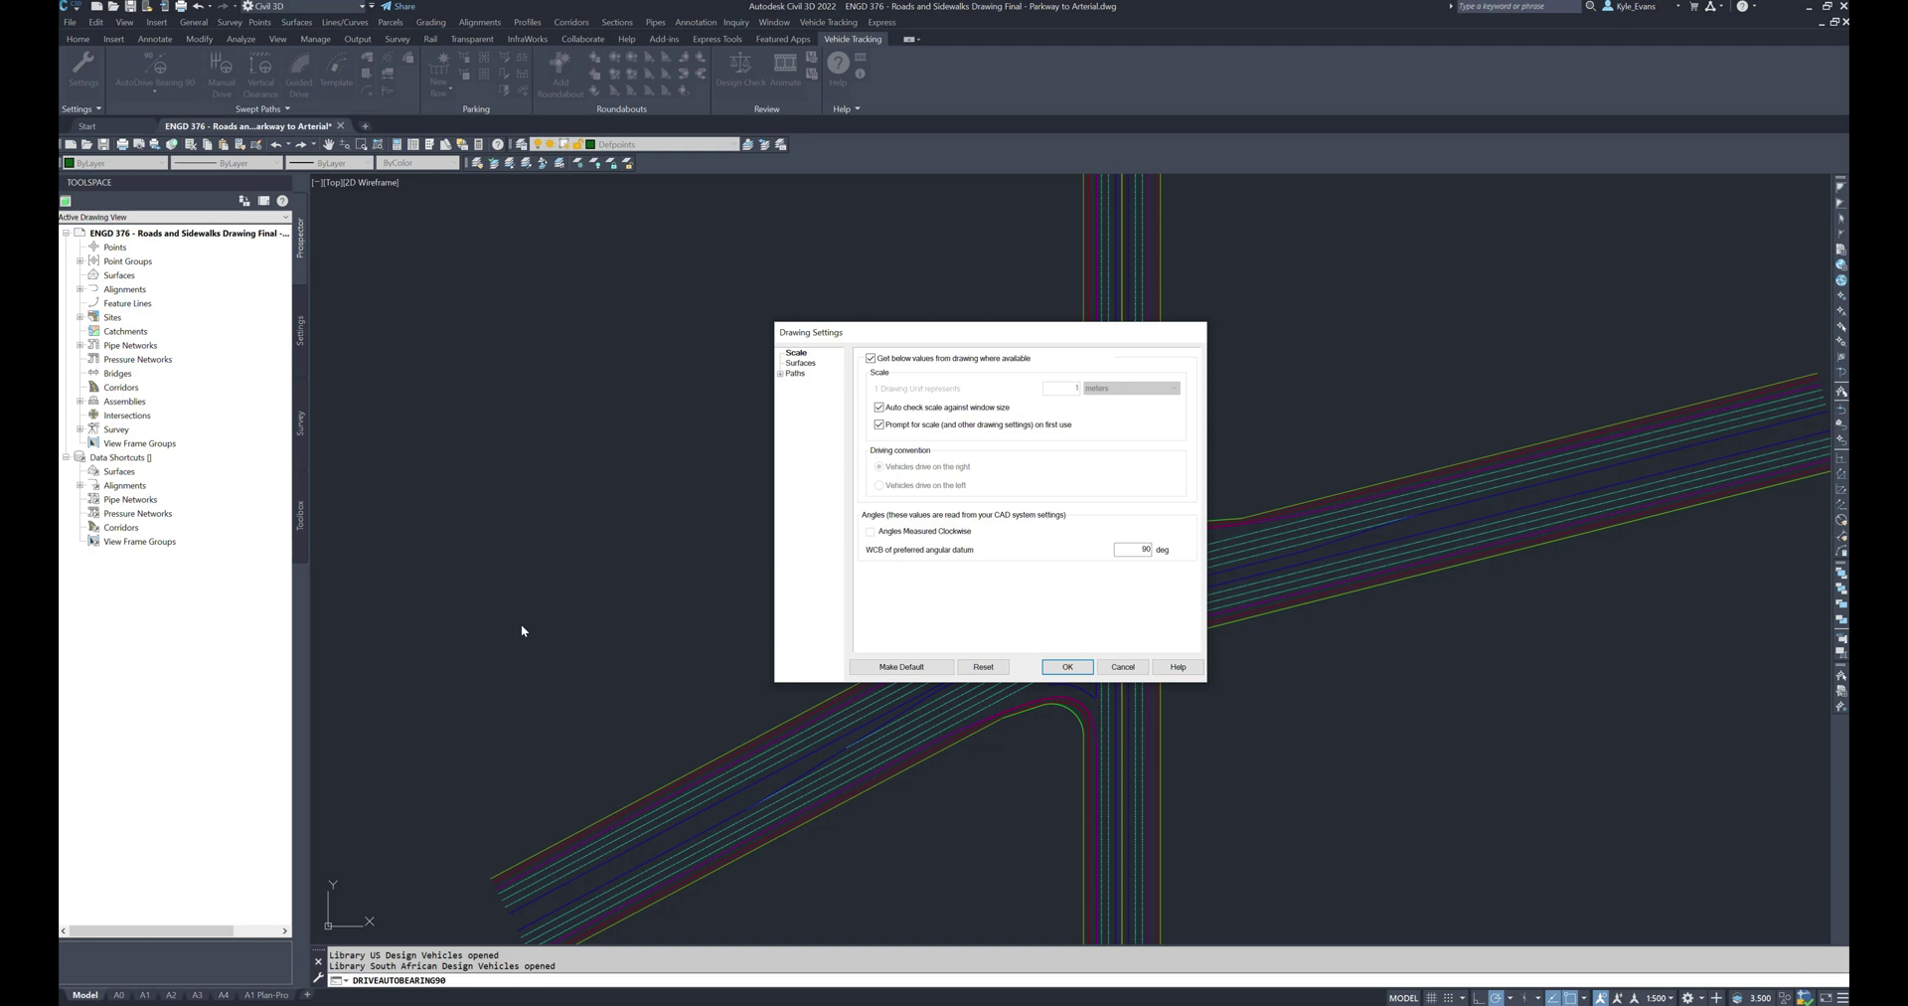
Accept Drawing Settings with no final surface and keep meters as the drawing unit
click(801, 363)
click(1120, 392)
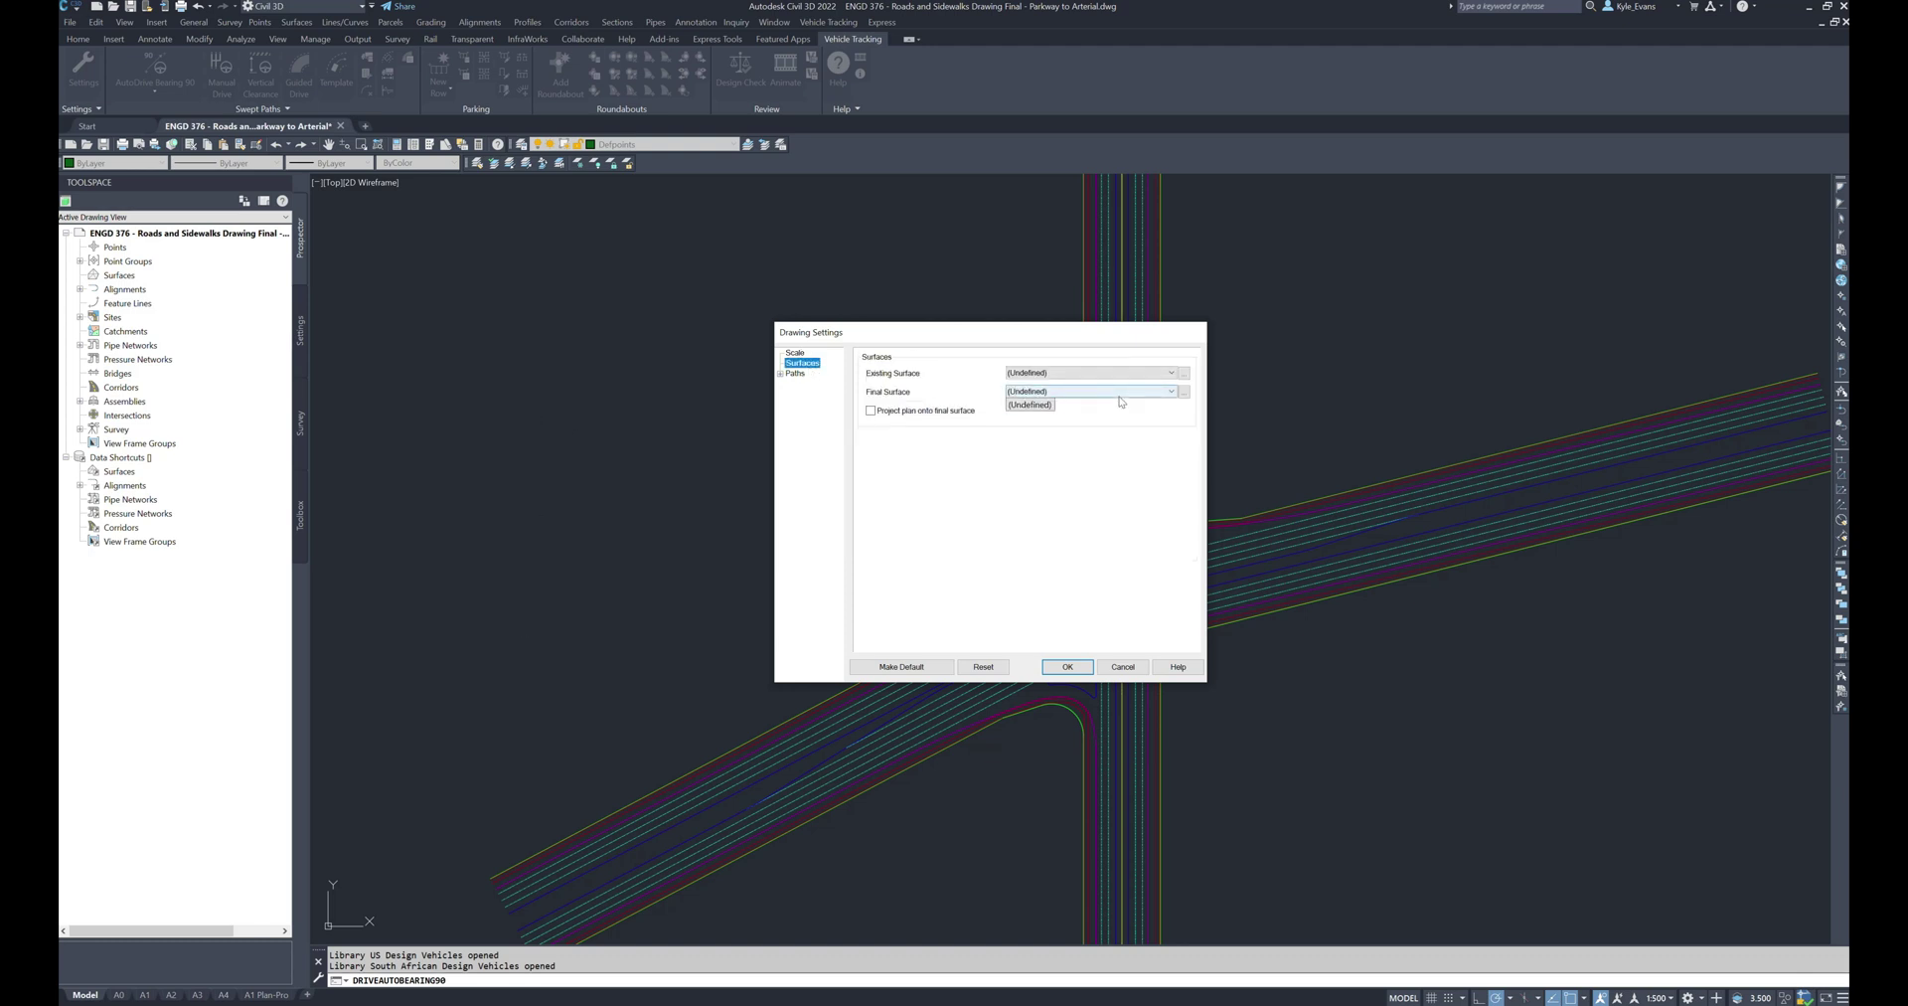
click(1122, 401)
click(780, 374)
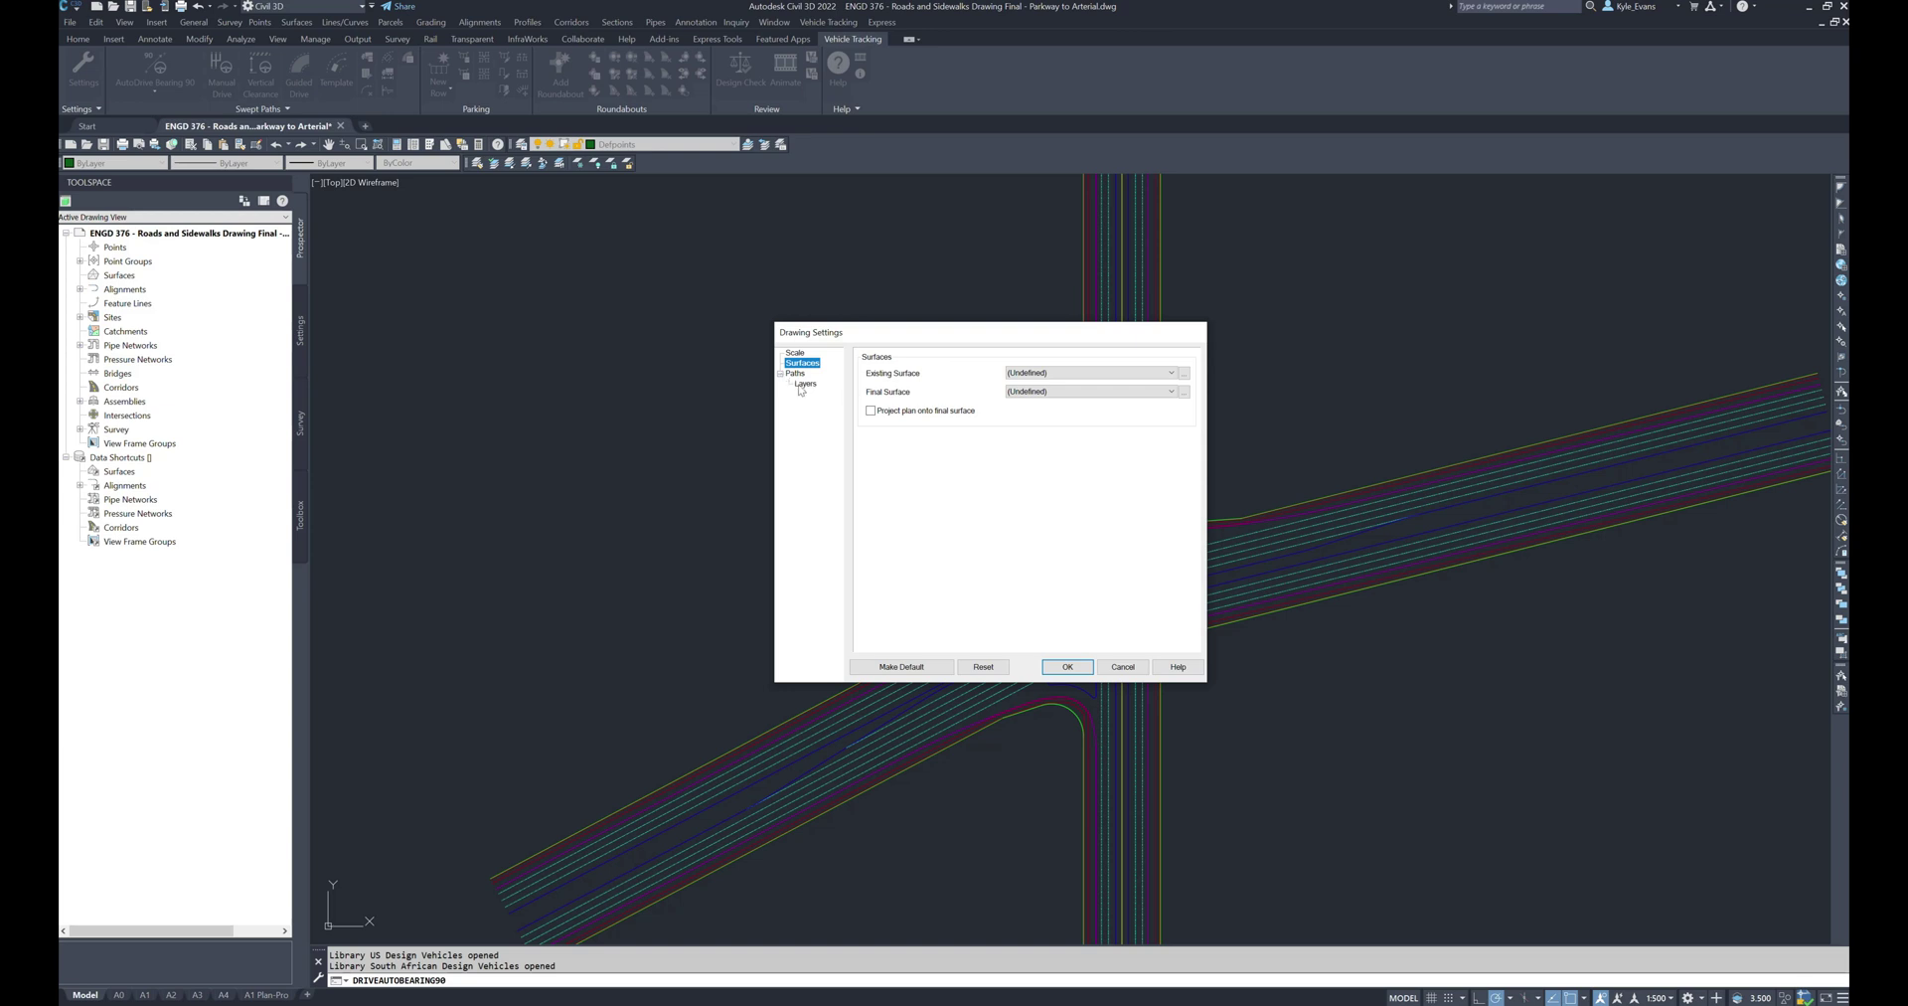
click(806, 384)
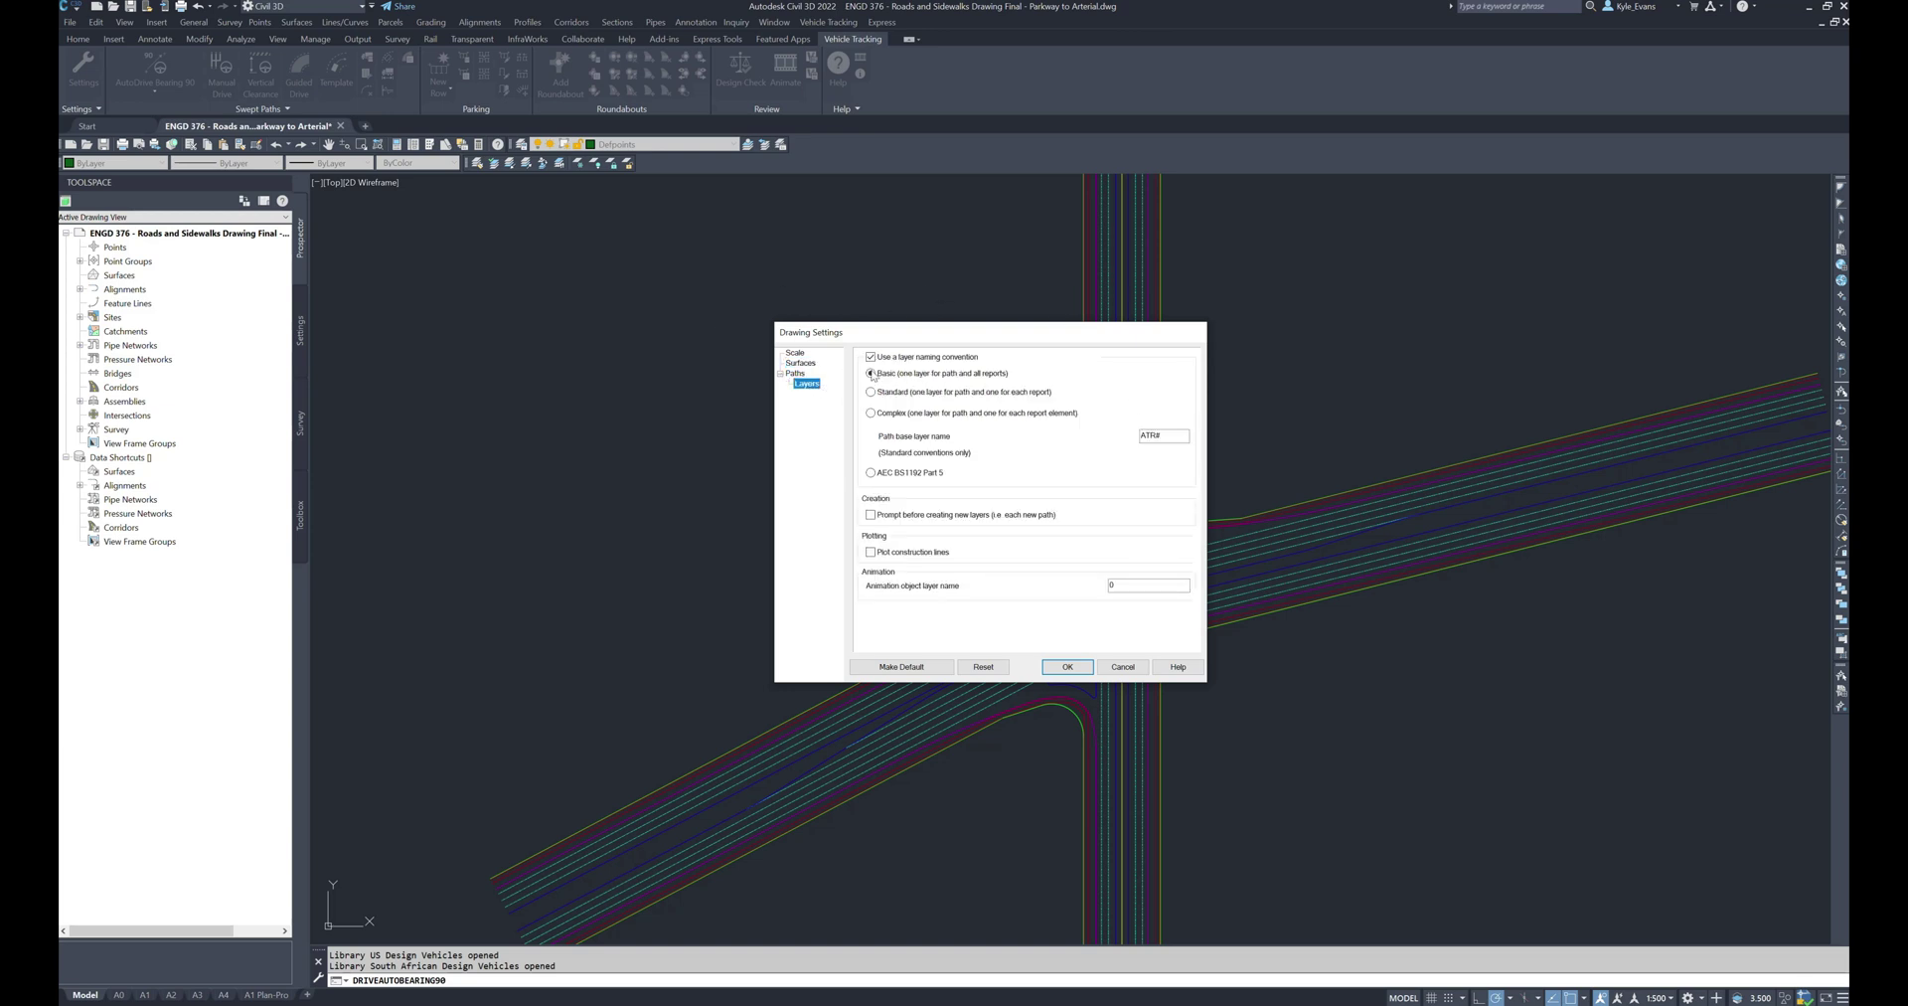
click(801, 362)
click(796, 373)
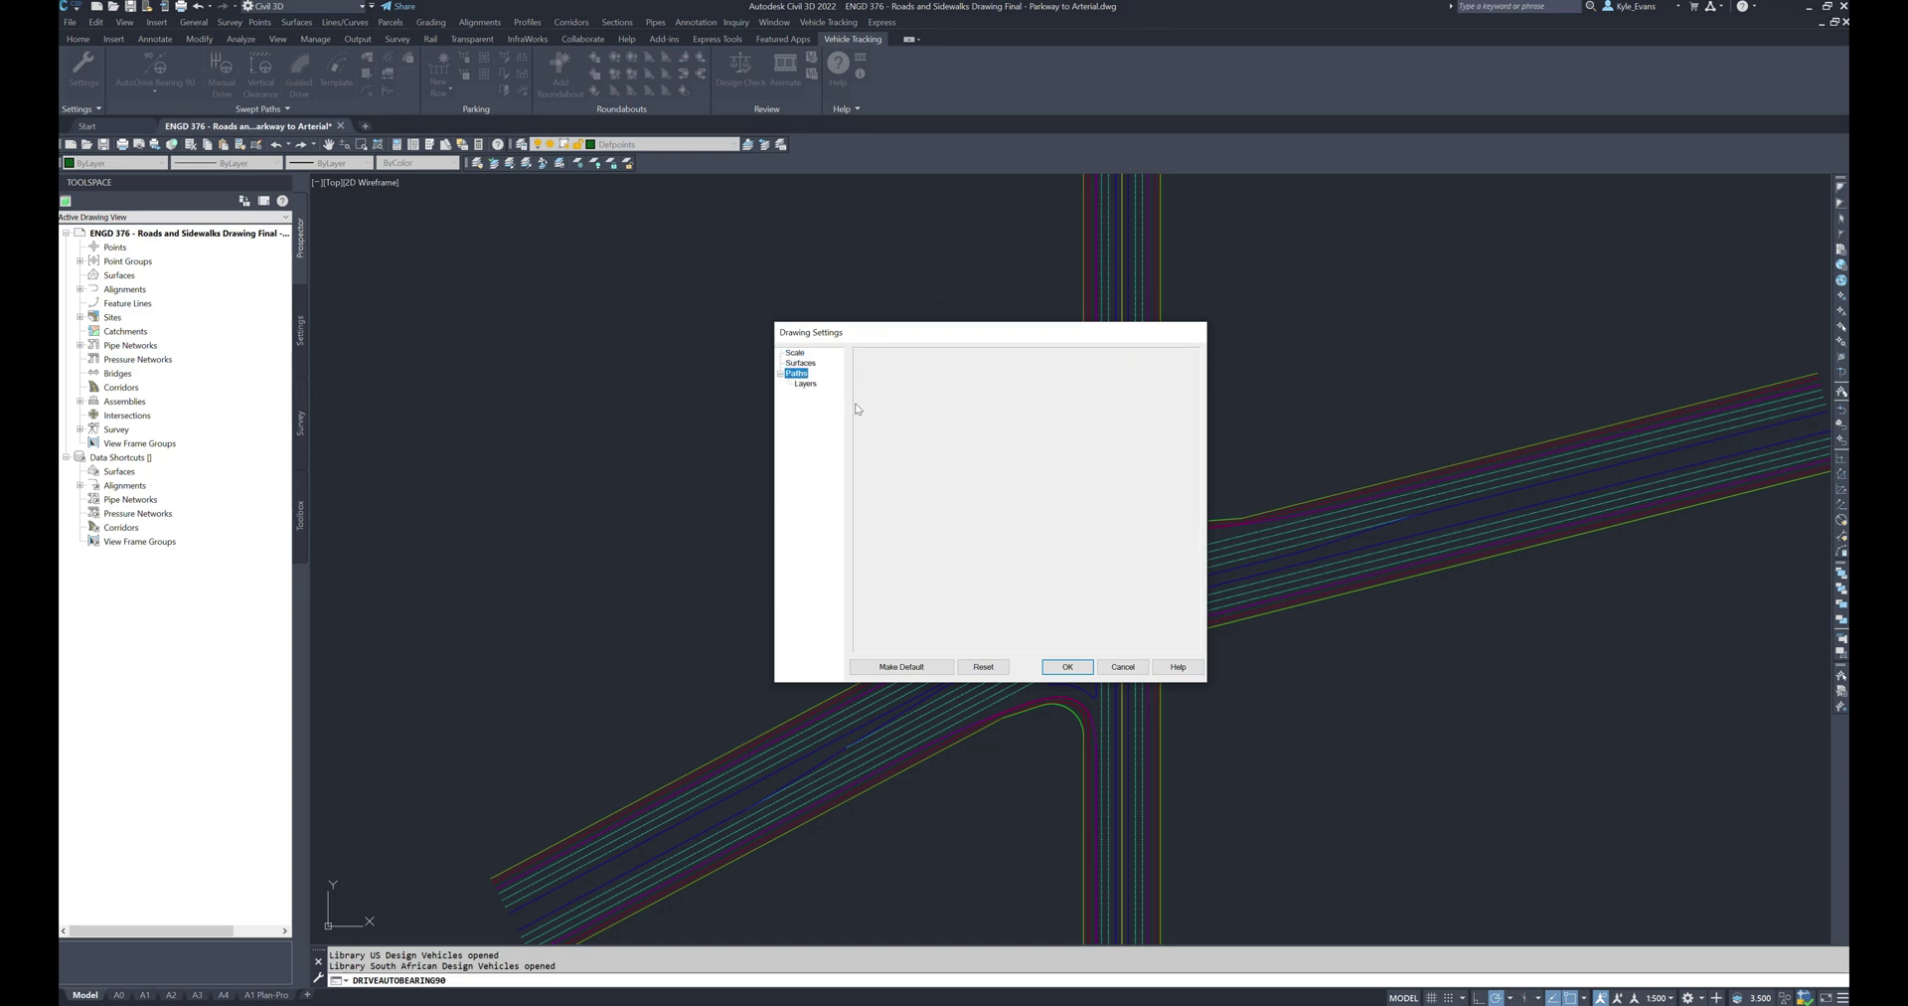
click(1067, 666)
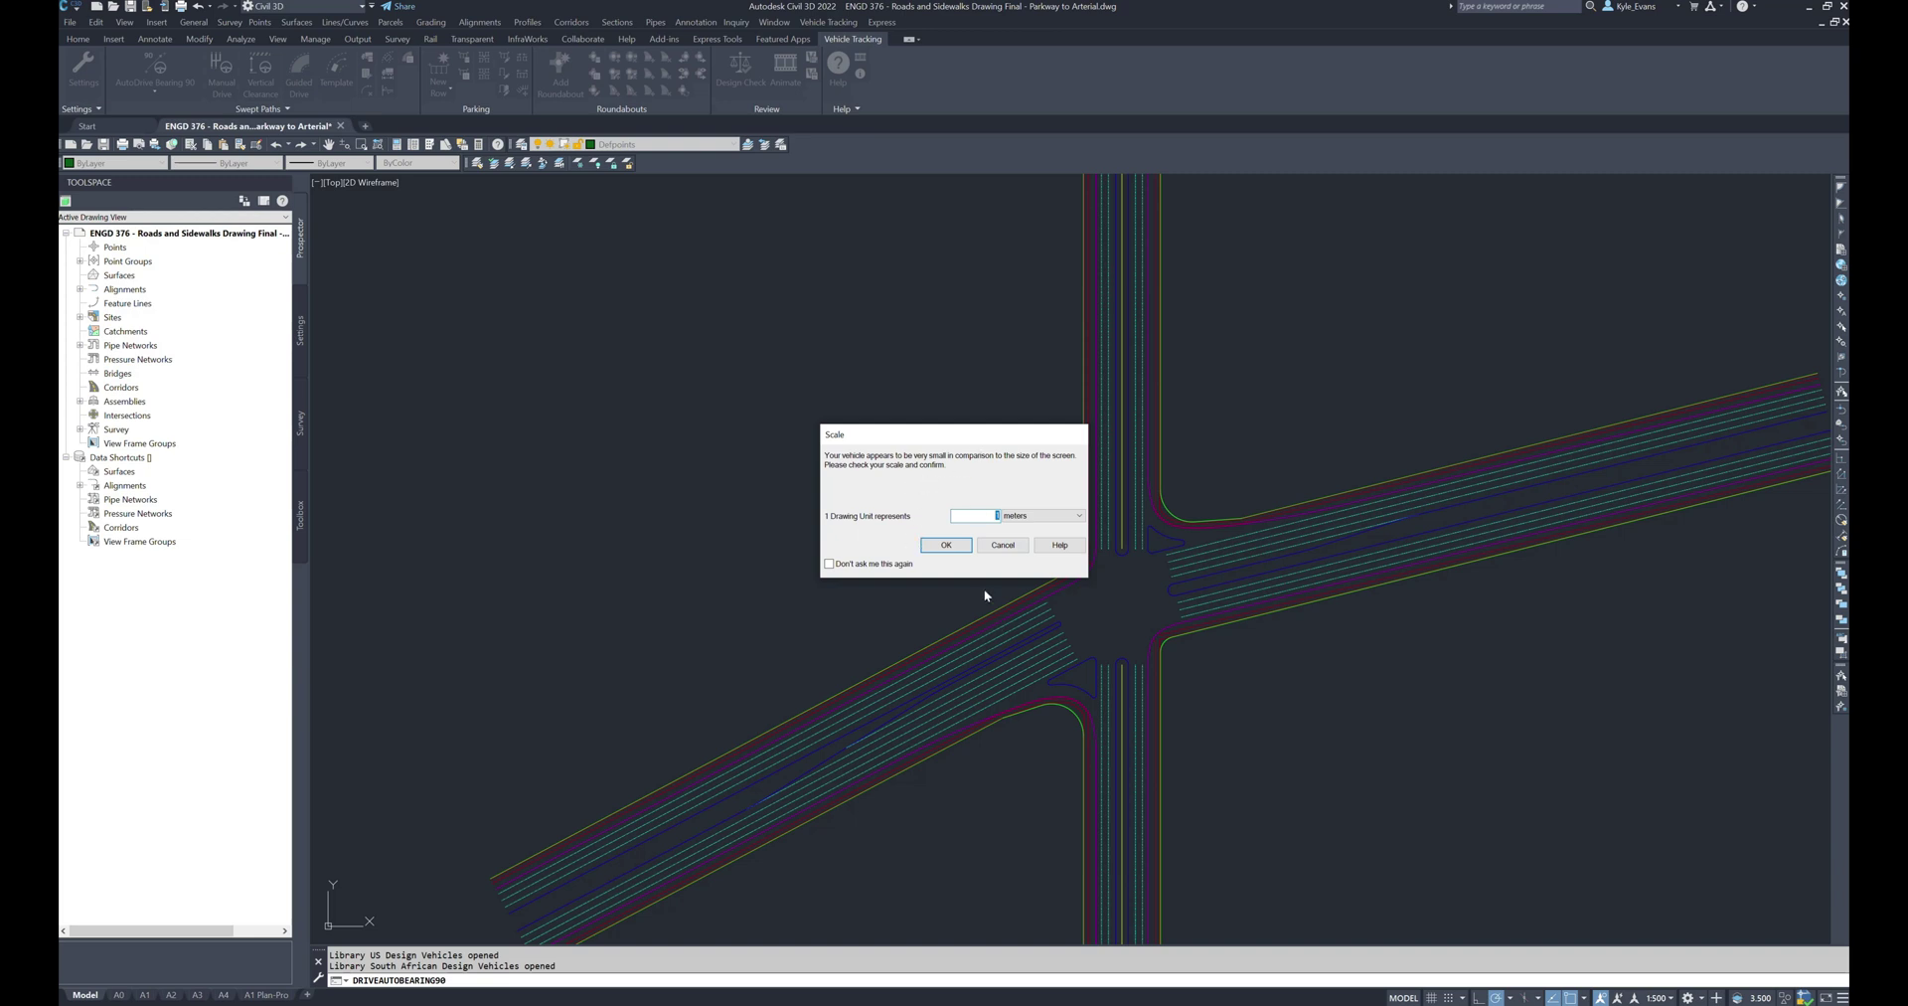
click(1024, 515)
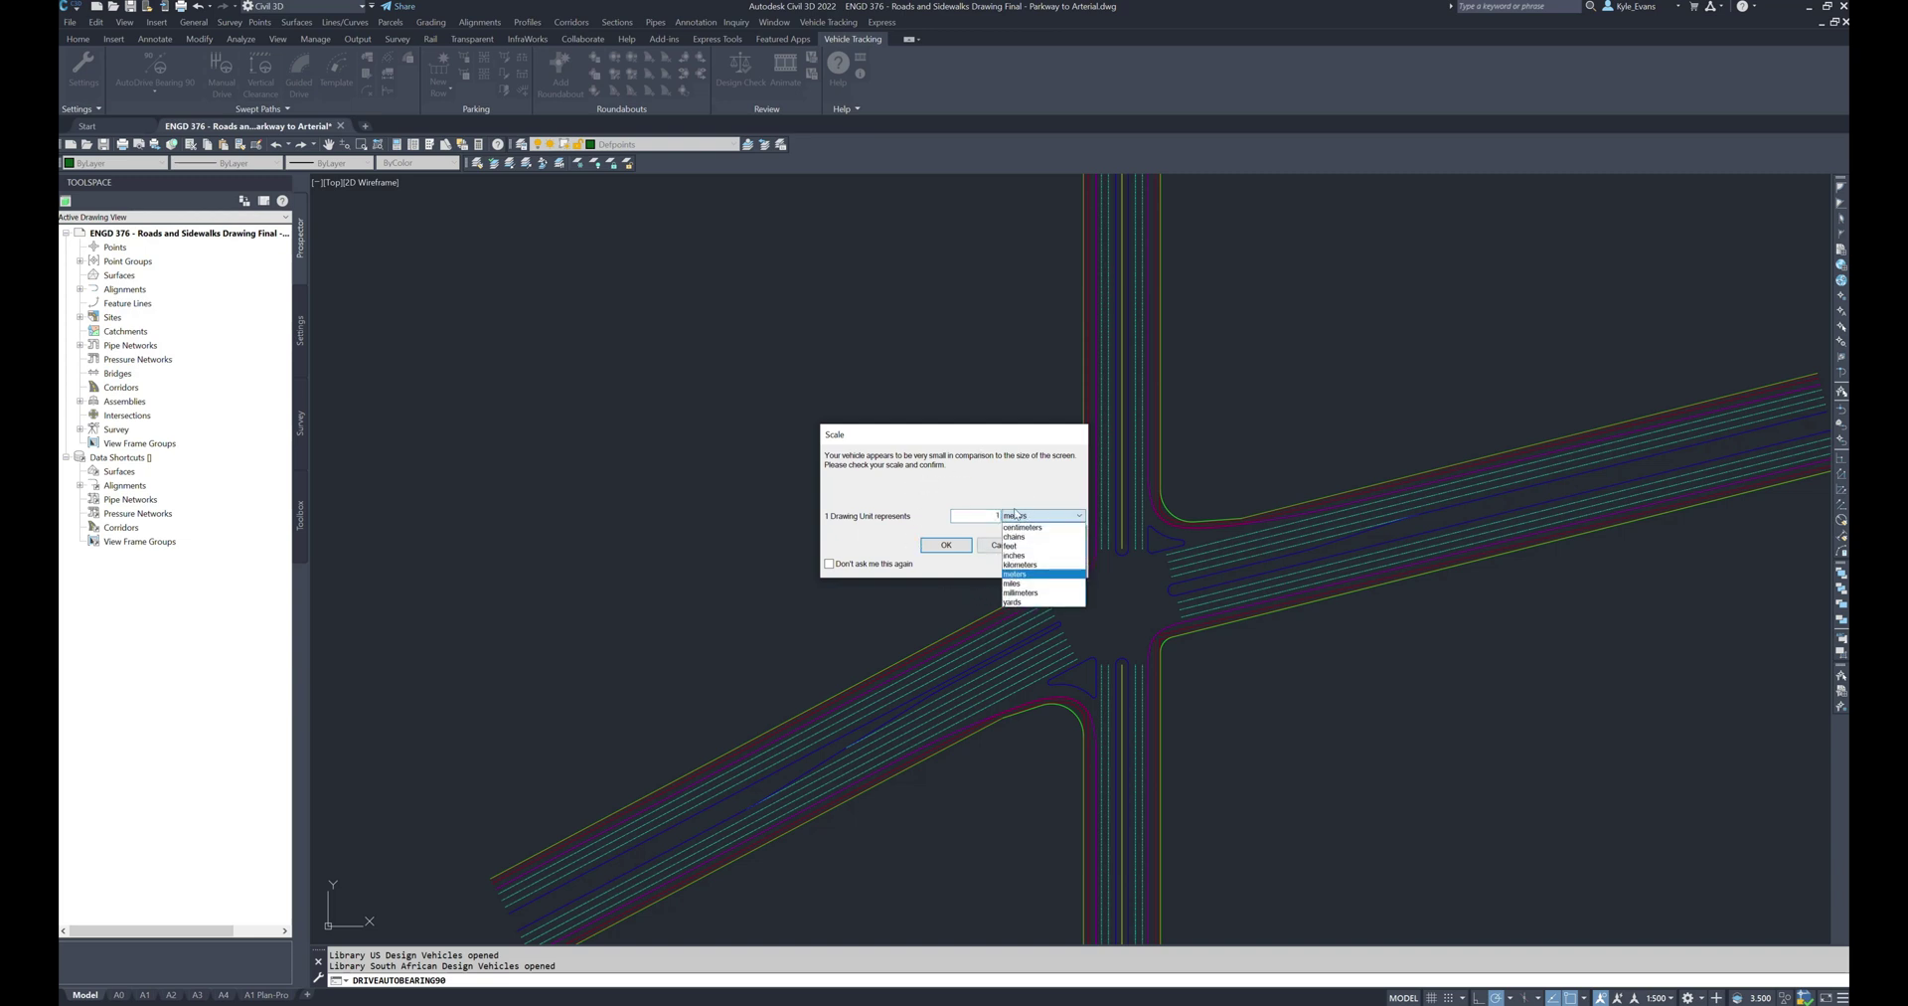
click(1024, 514)
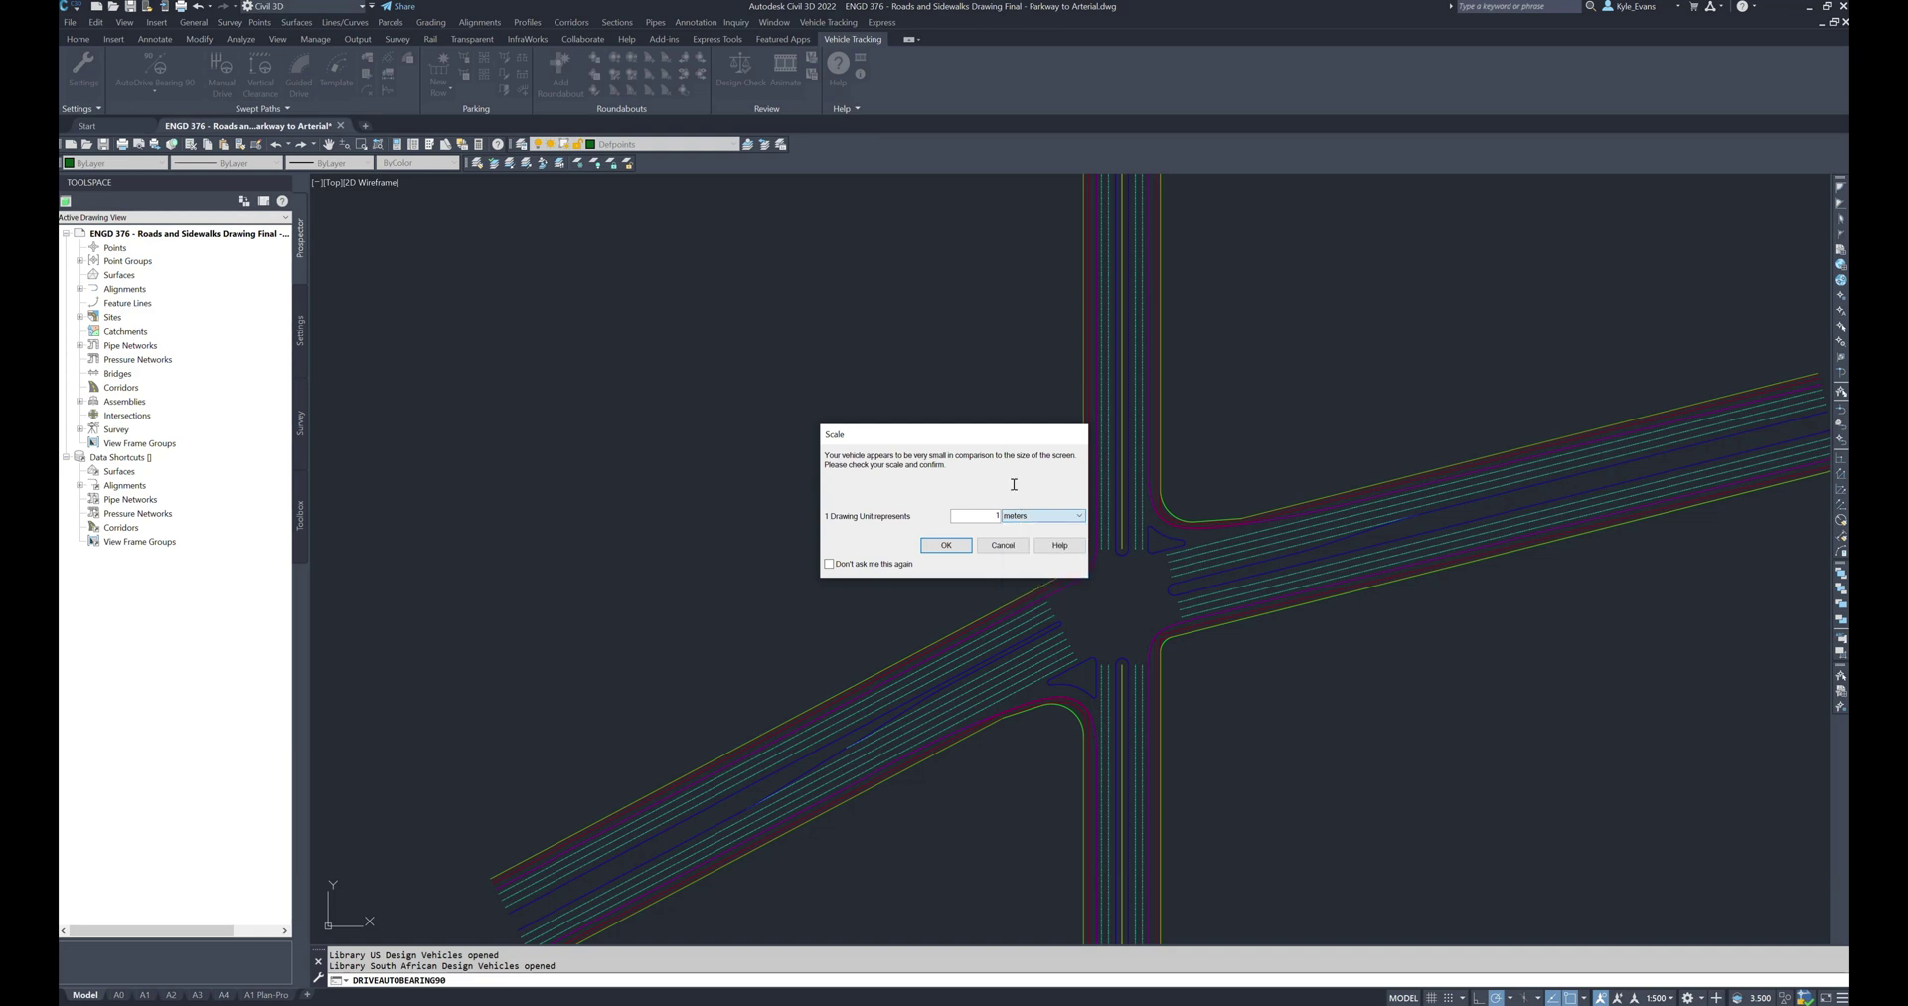
Confirm 1 unit = 1 metre and place the WB-23 on the western approach
click(946, 545)
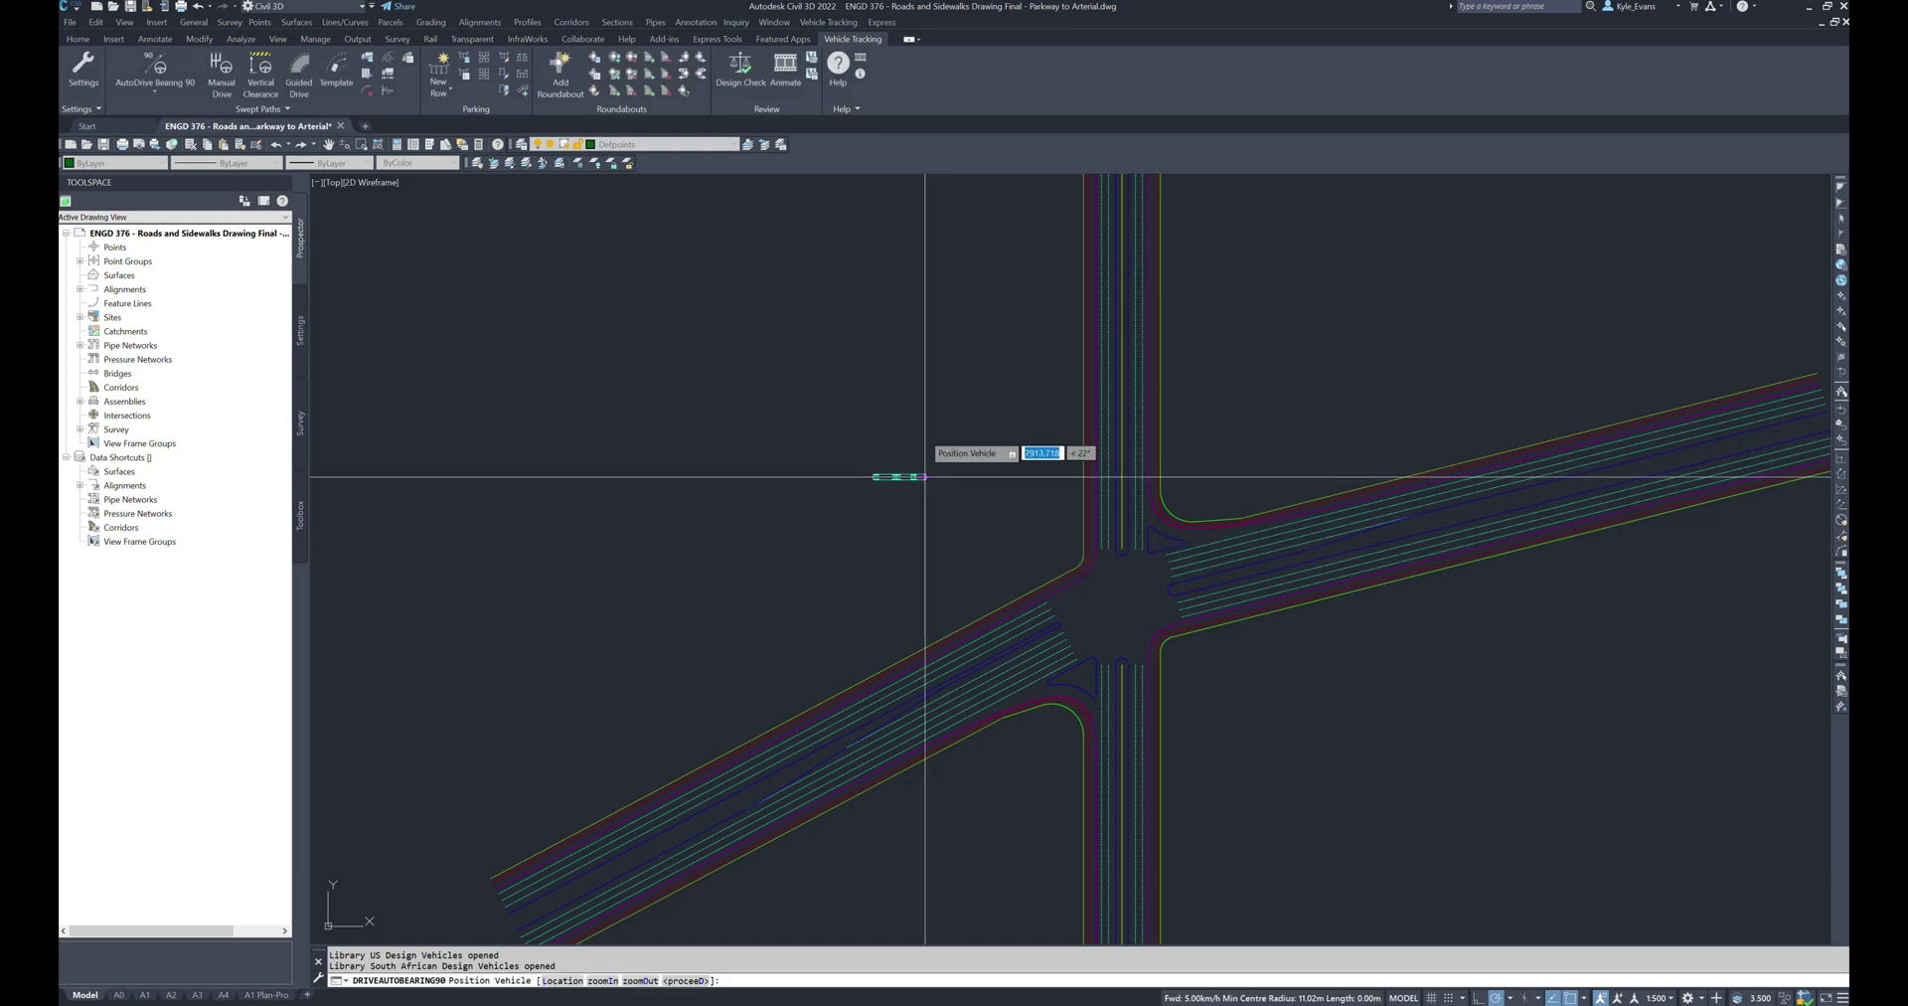
middle_drag(1323, 689, 1293, 565)
scroll(994, 448, up, 6)
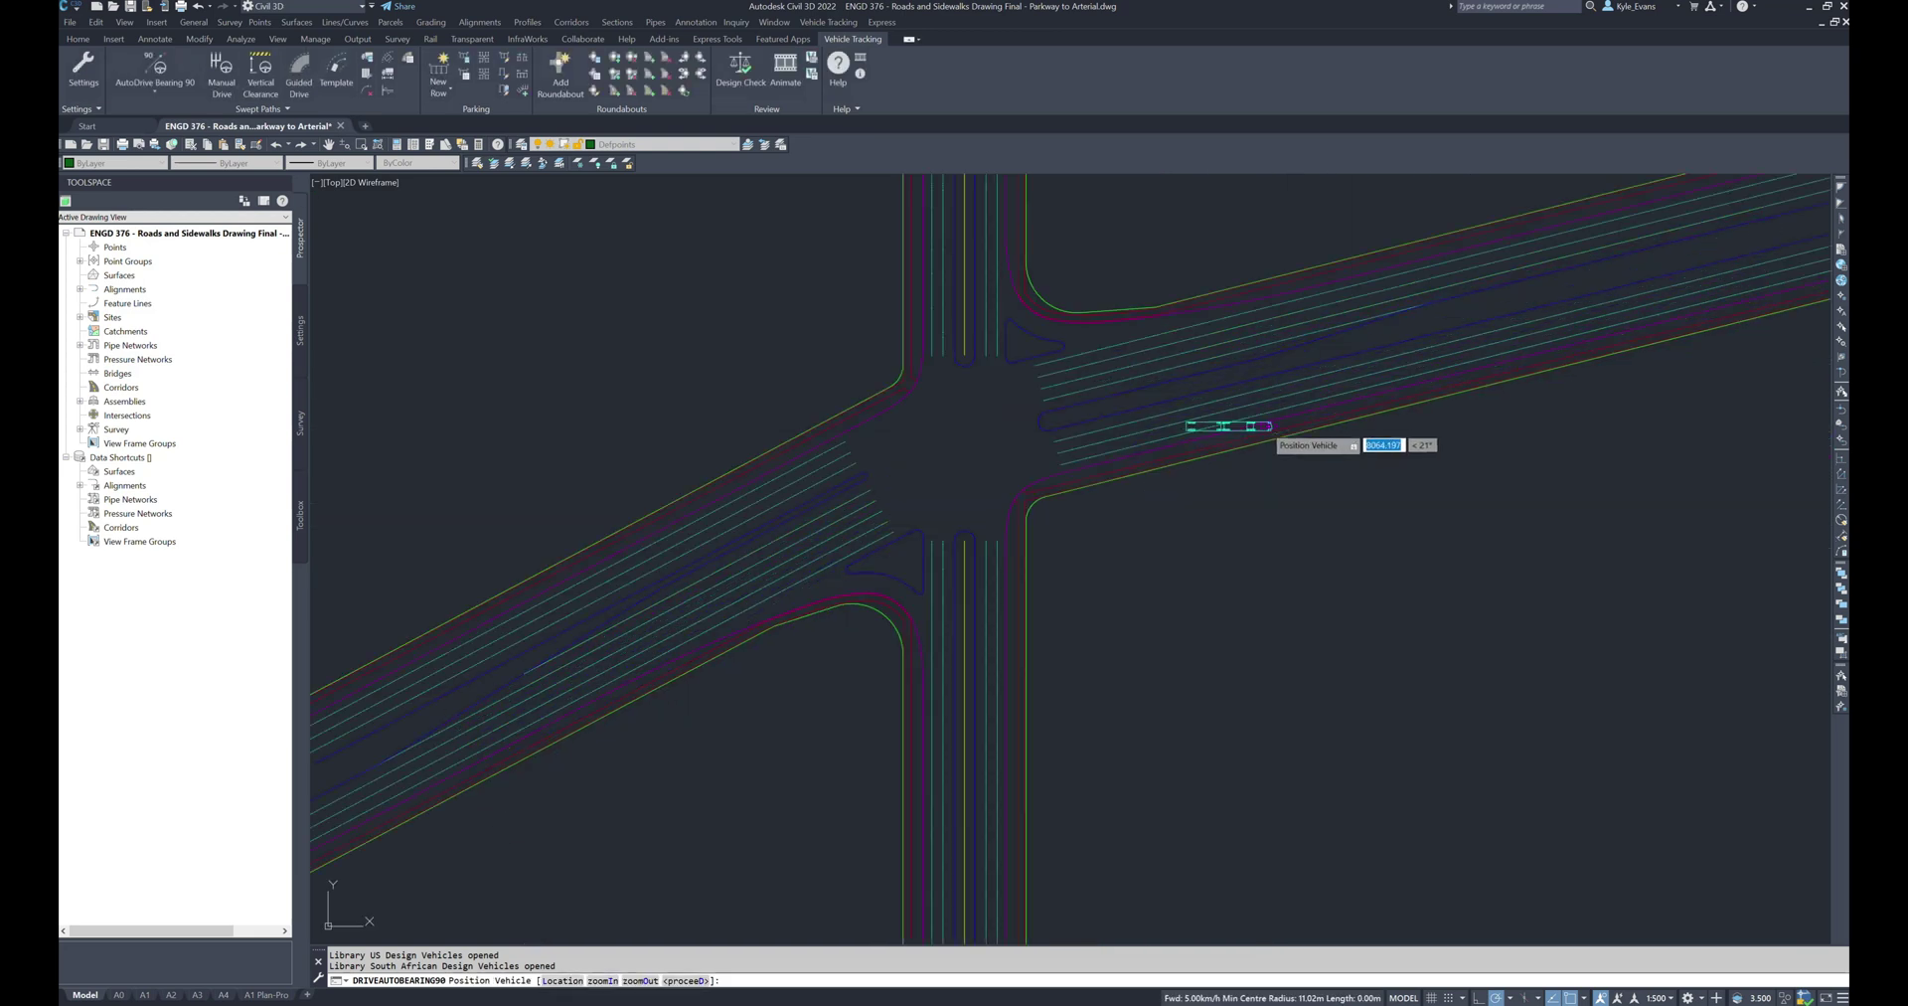
scroll(1007, 429, up, 4)
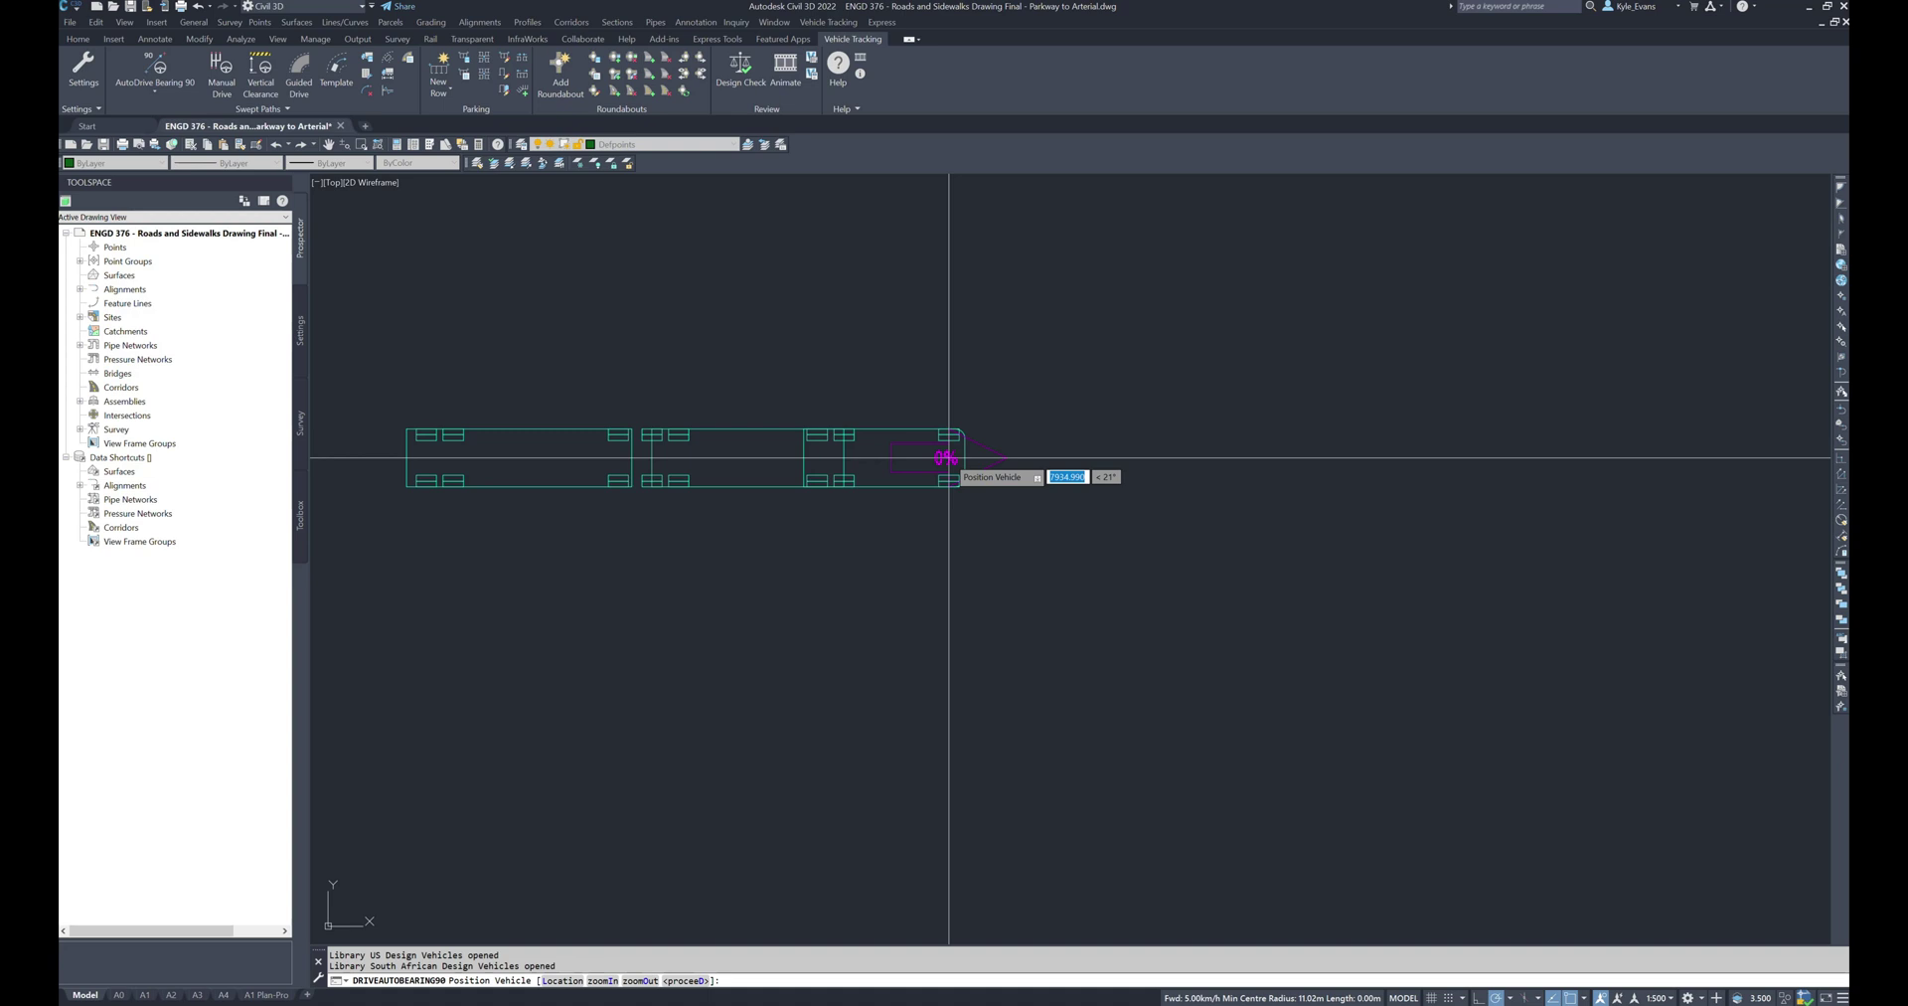
scroll(984, 398, down, 6)
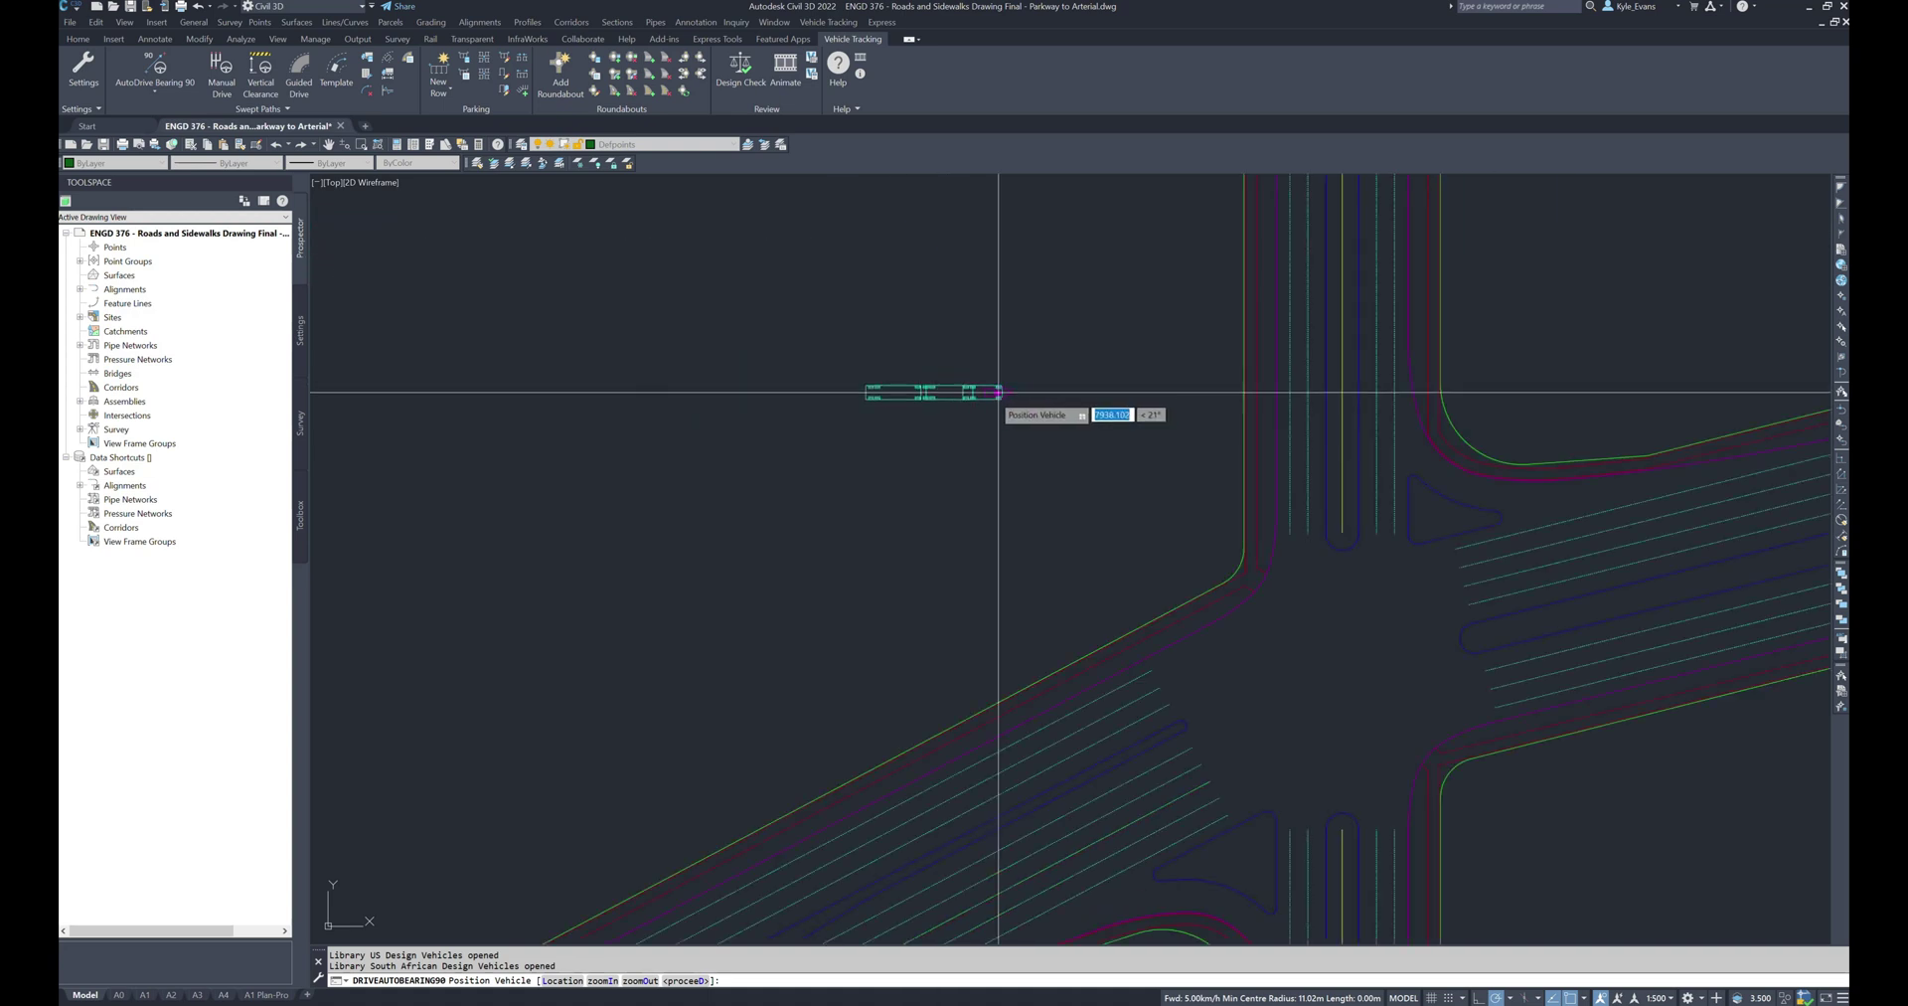
scroll(981, 512, down, 2)
middle_drag(1024, 467, 1166, 430)
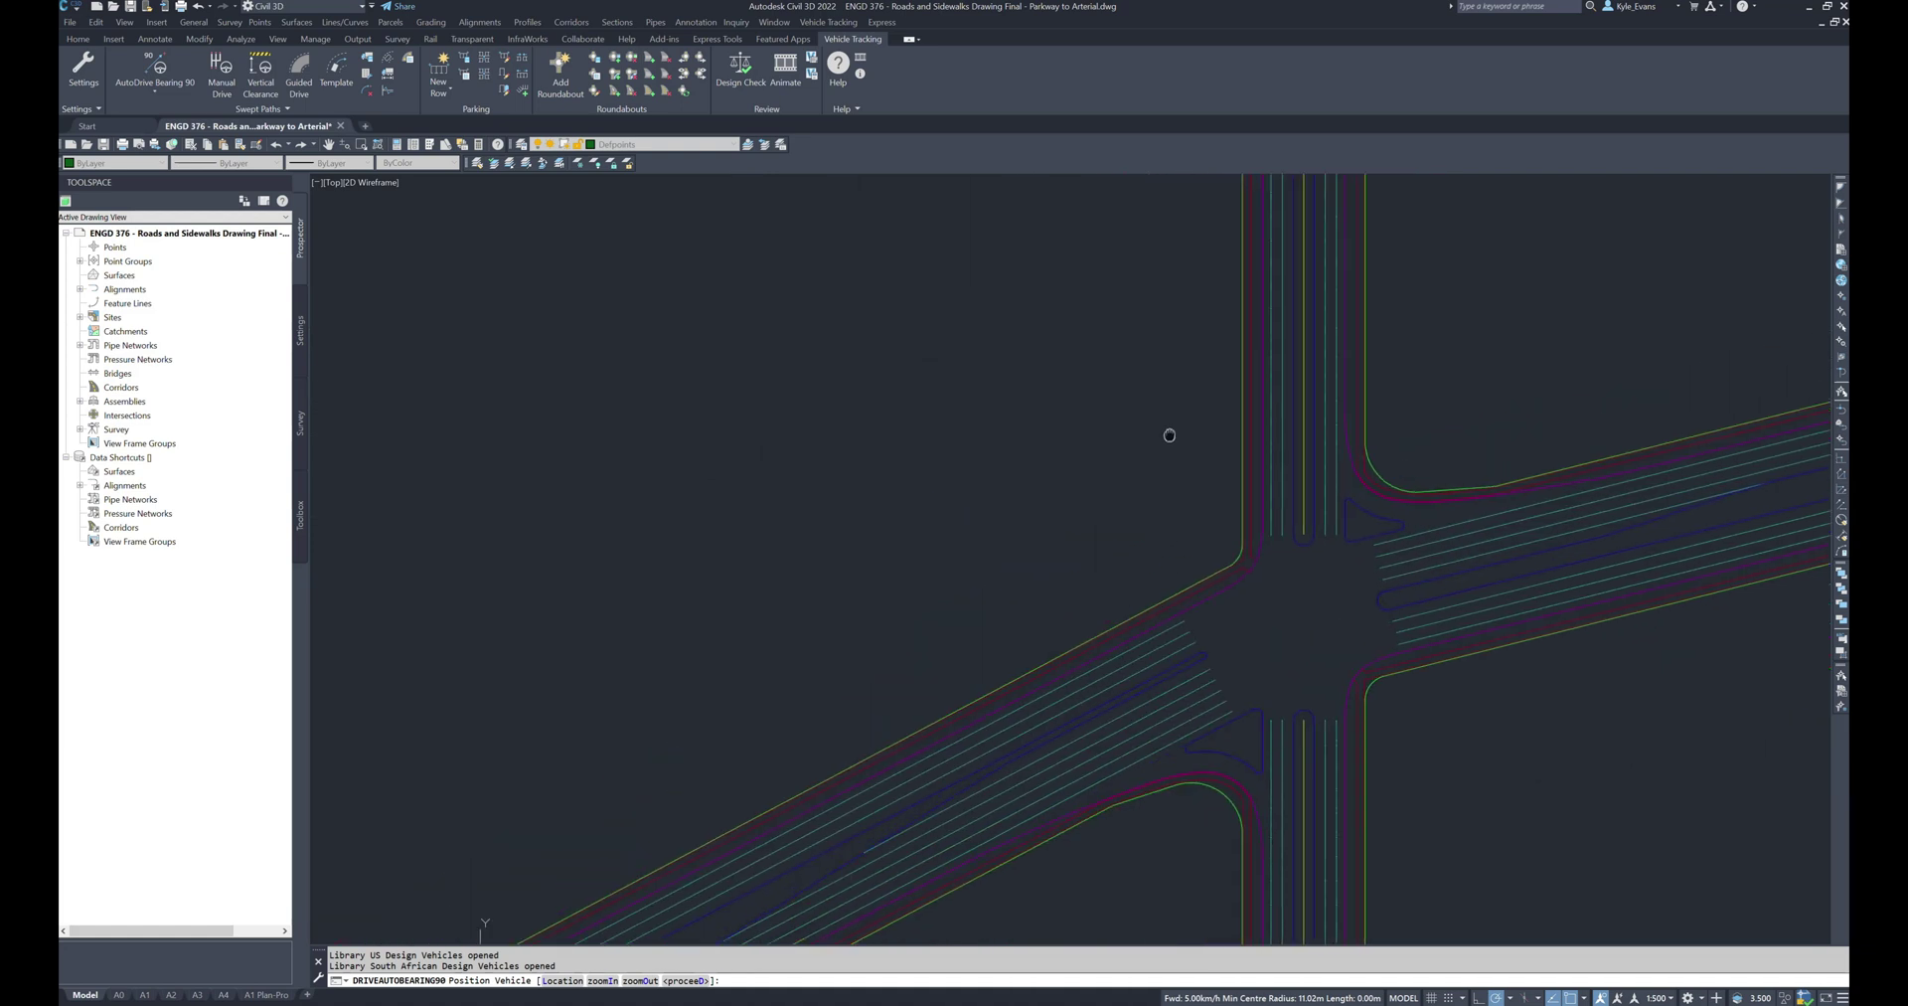
click(749, 405)
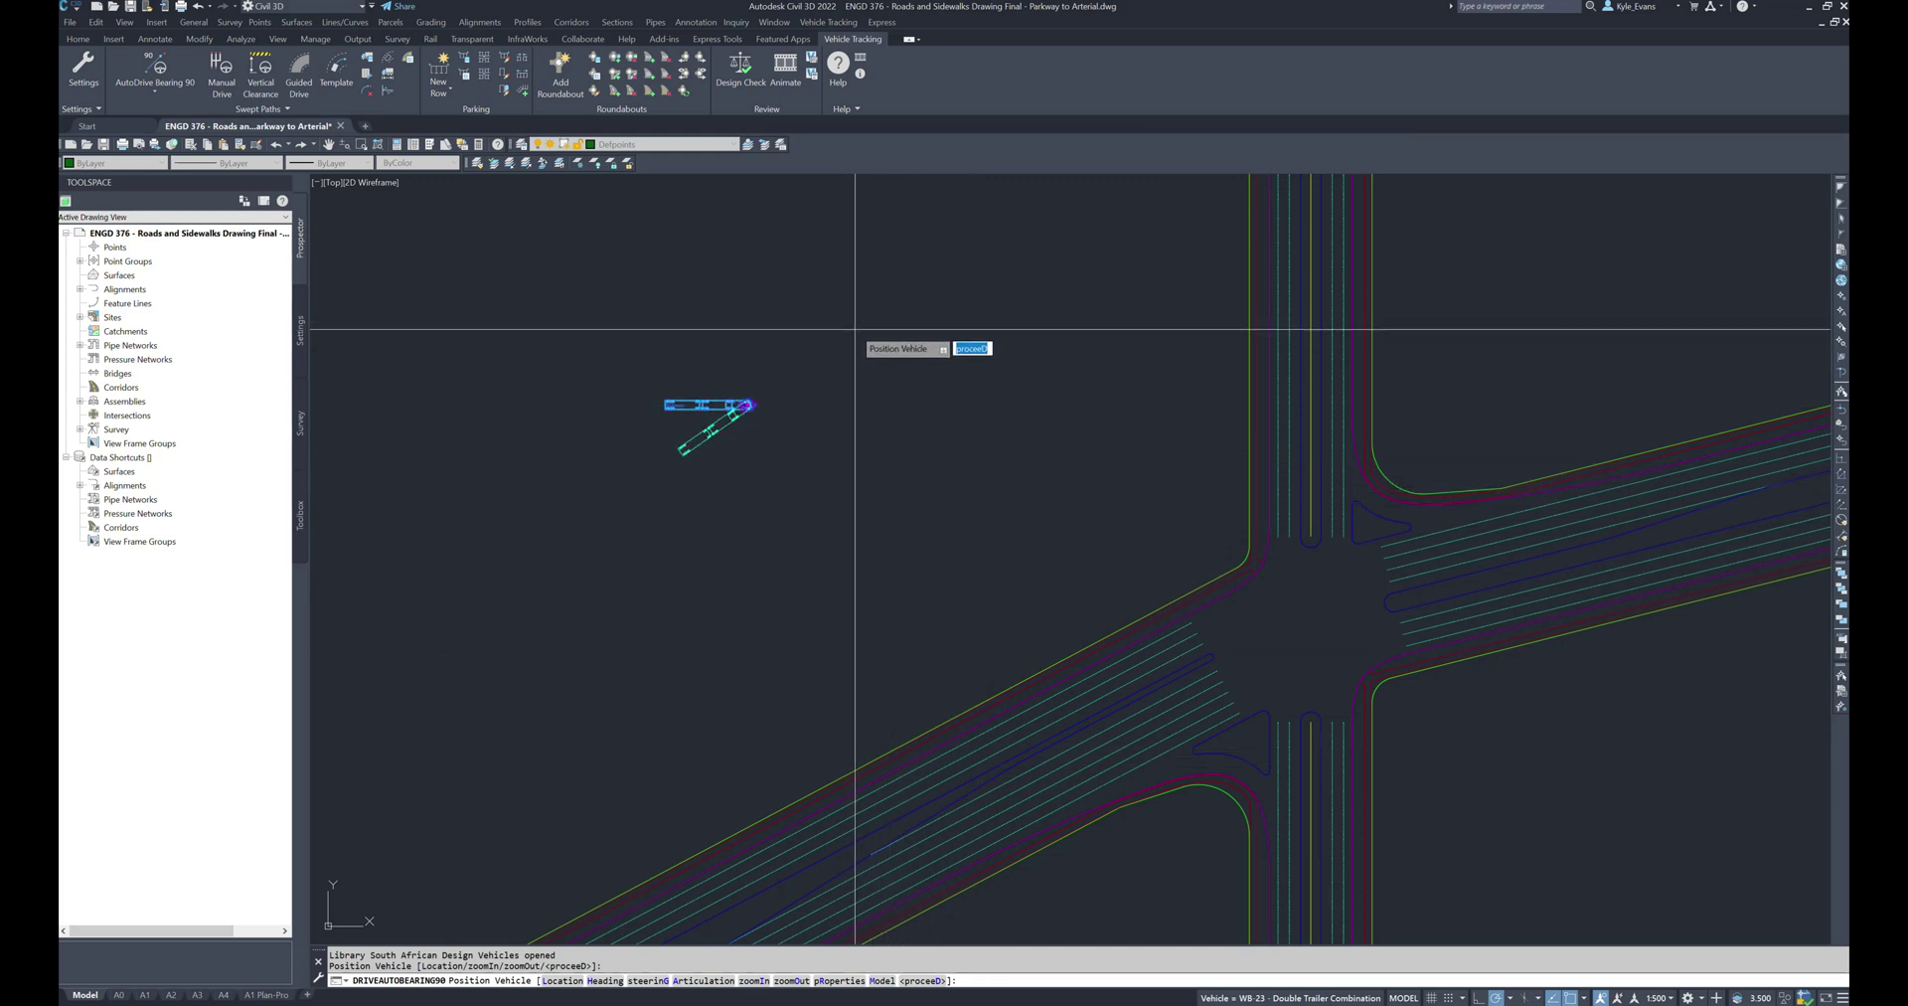
key(Return)
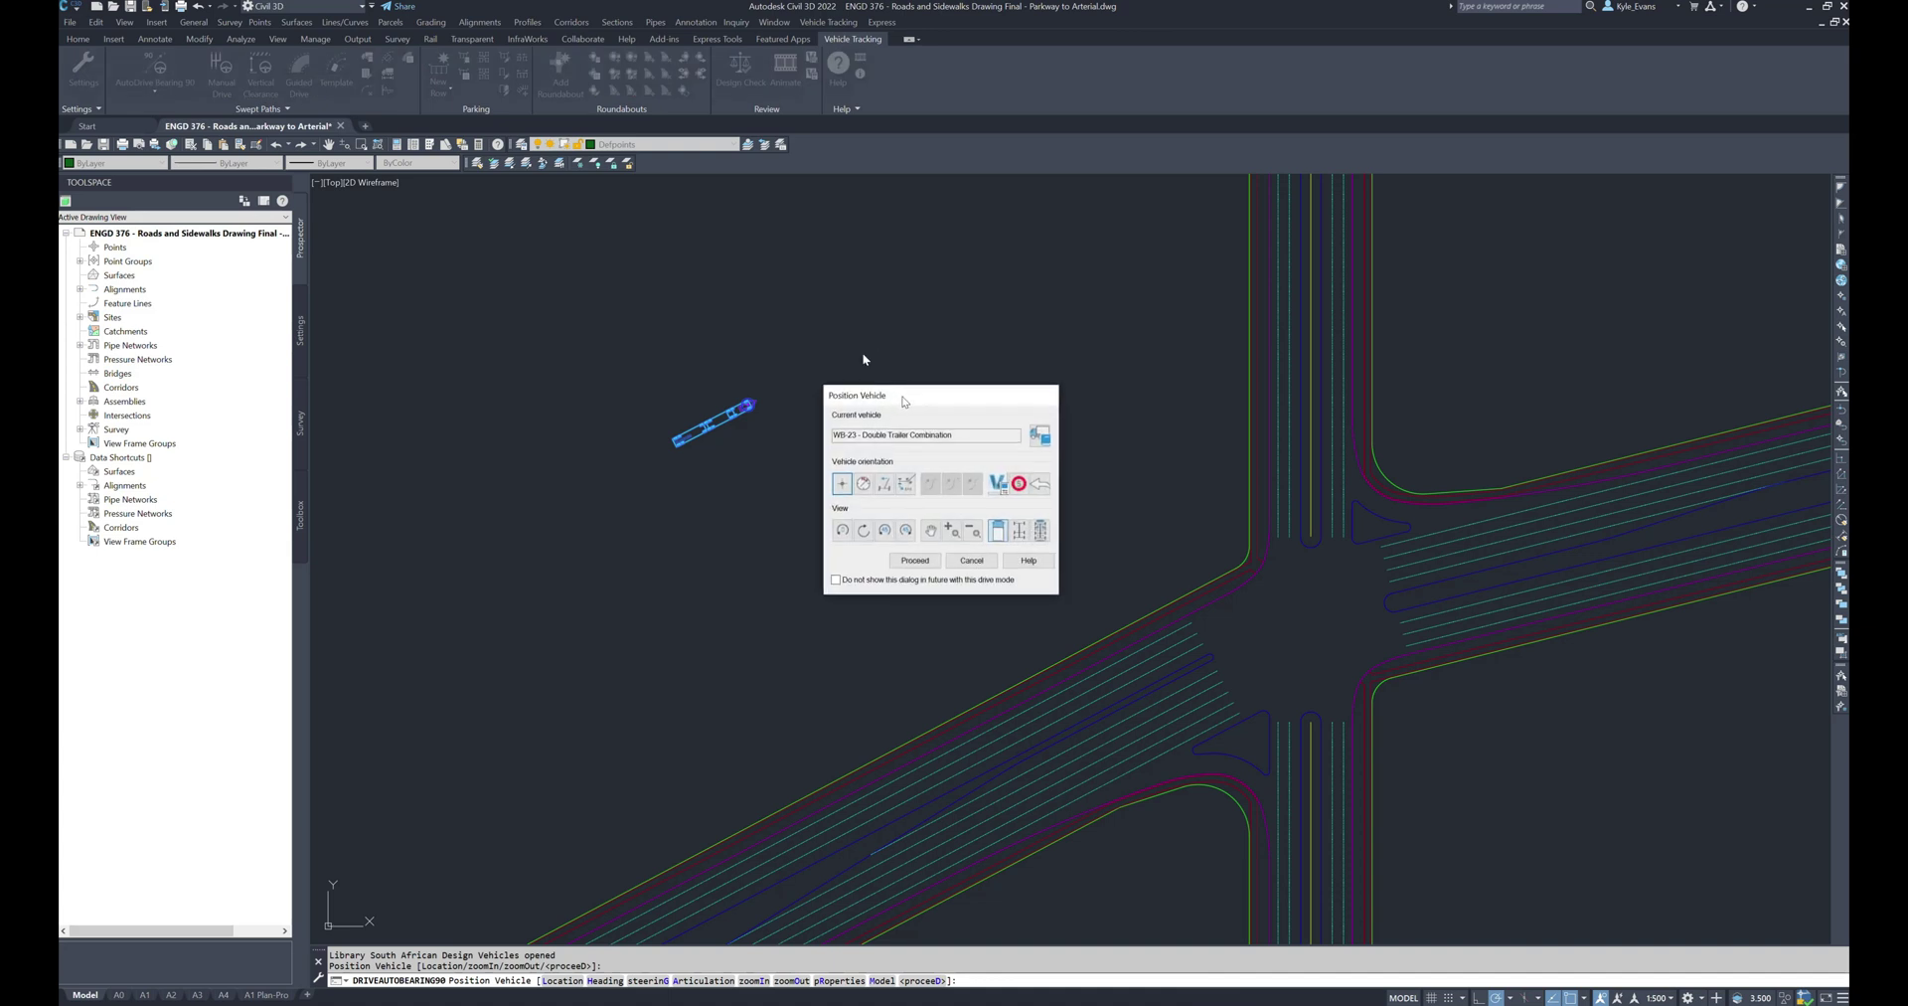
Check the design speed for new maneuvers, then accept the WB-23 position to start AutoDrive
drag(790, 313, 960, 315)
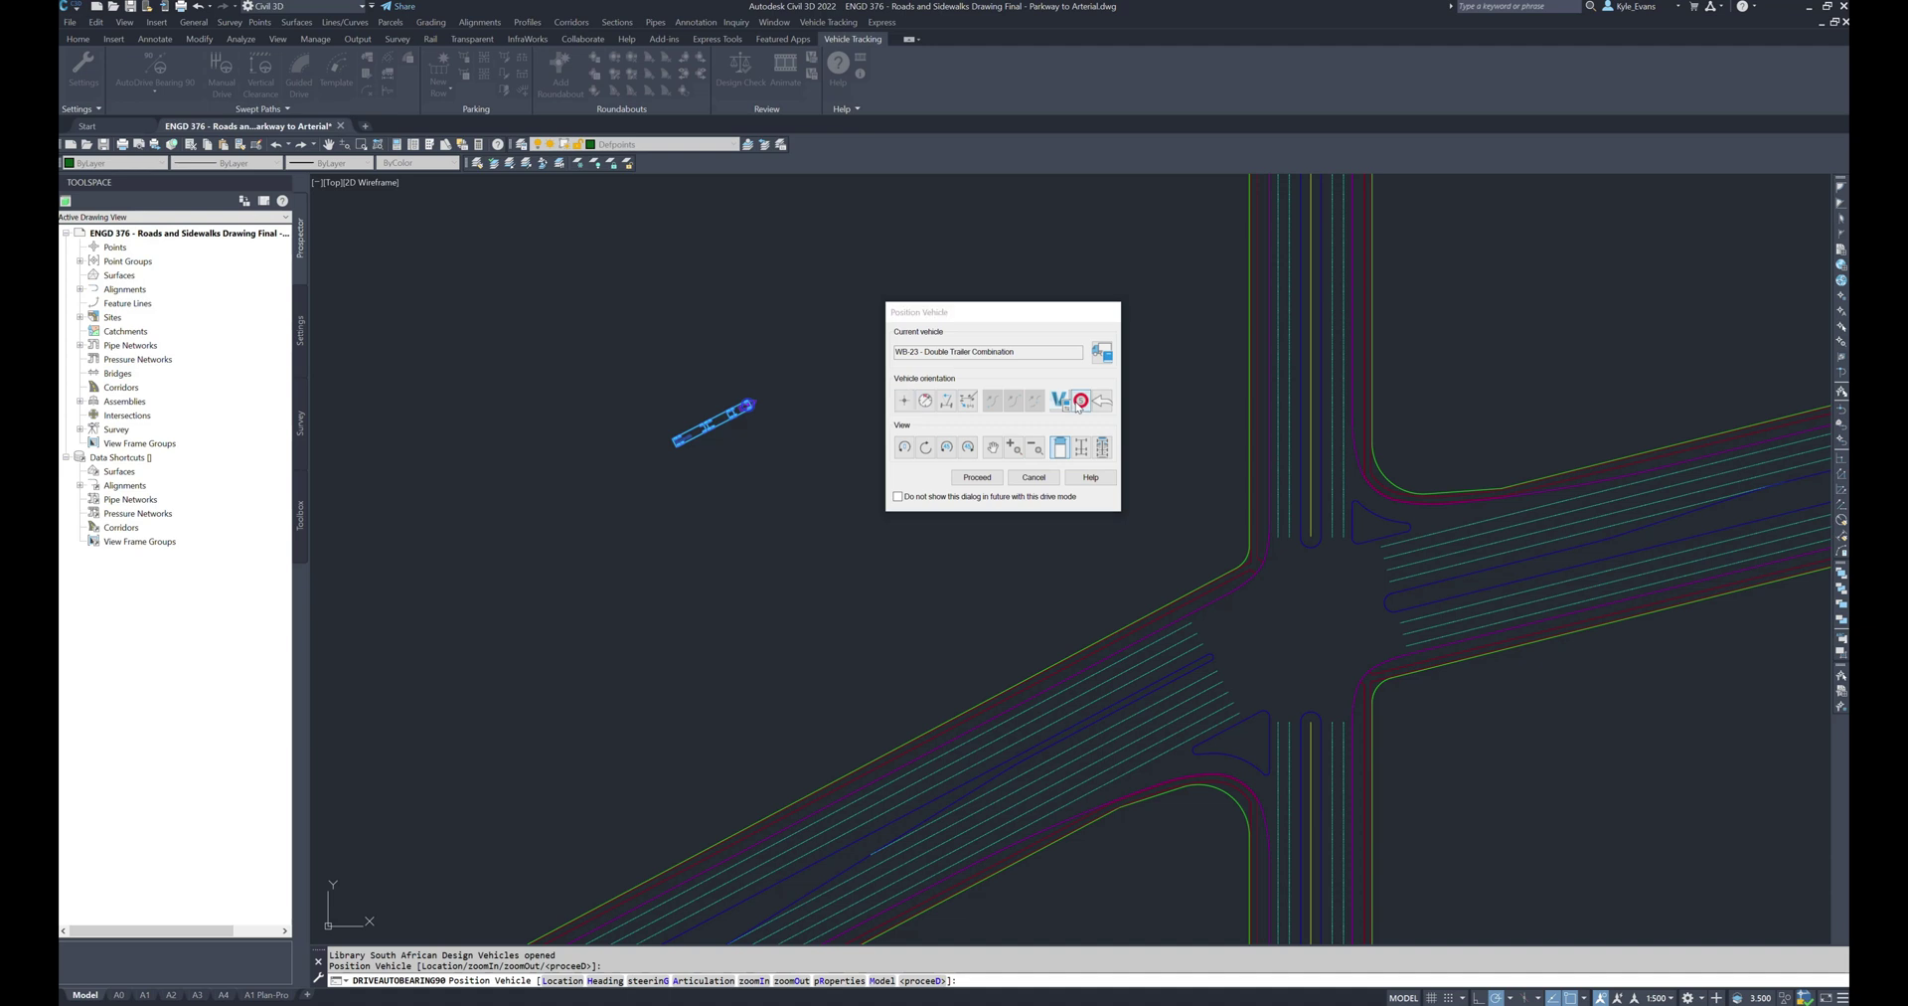
click(1080, 401)
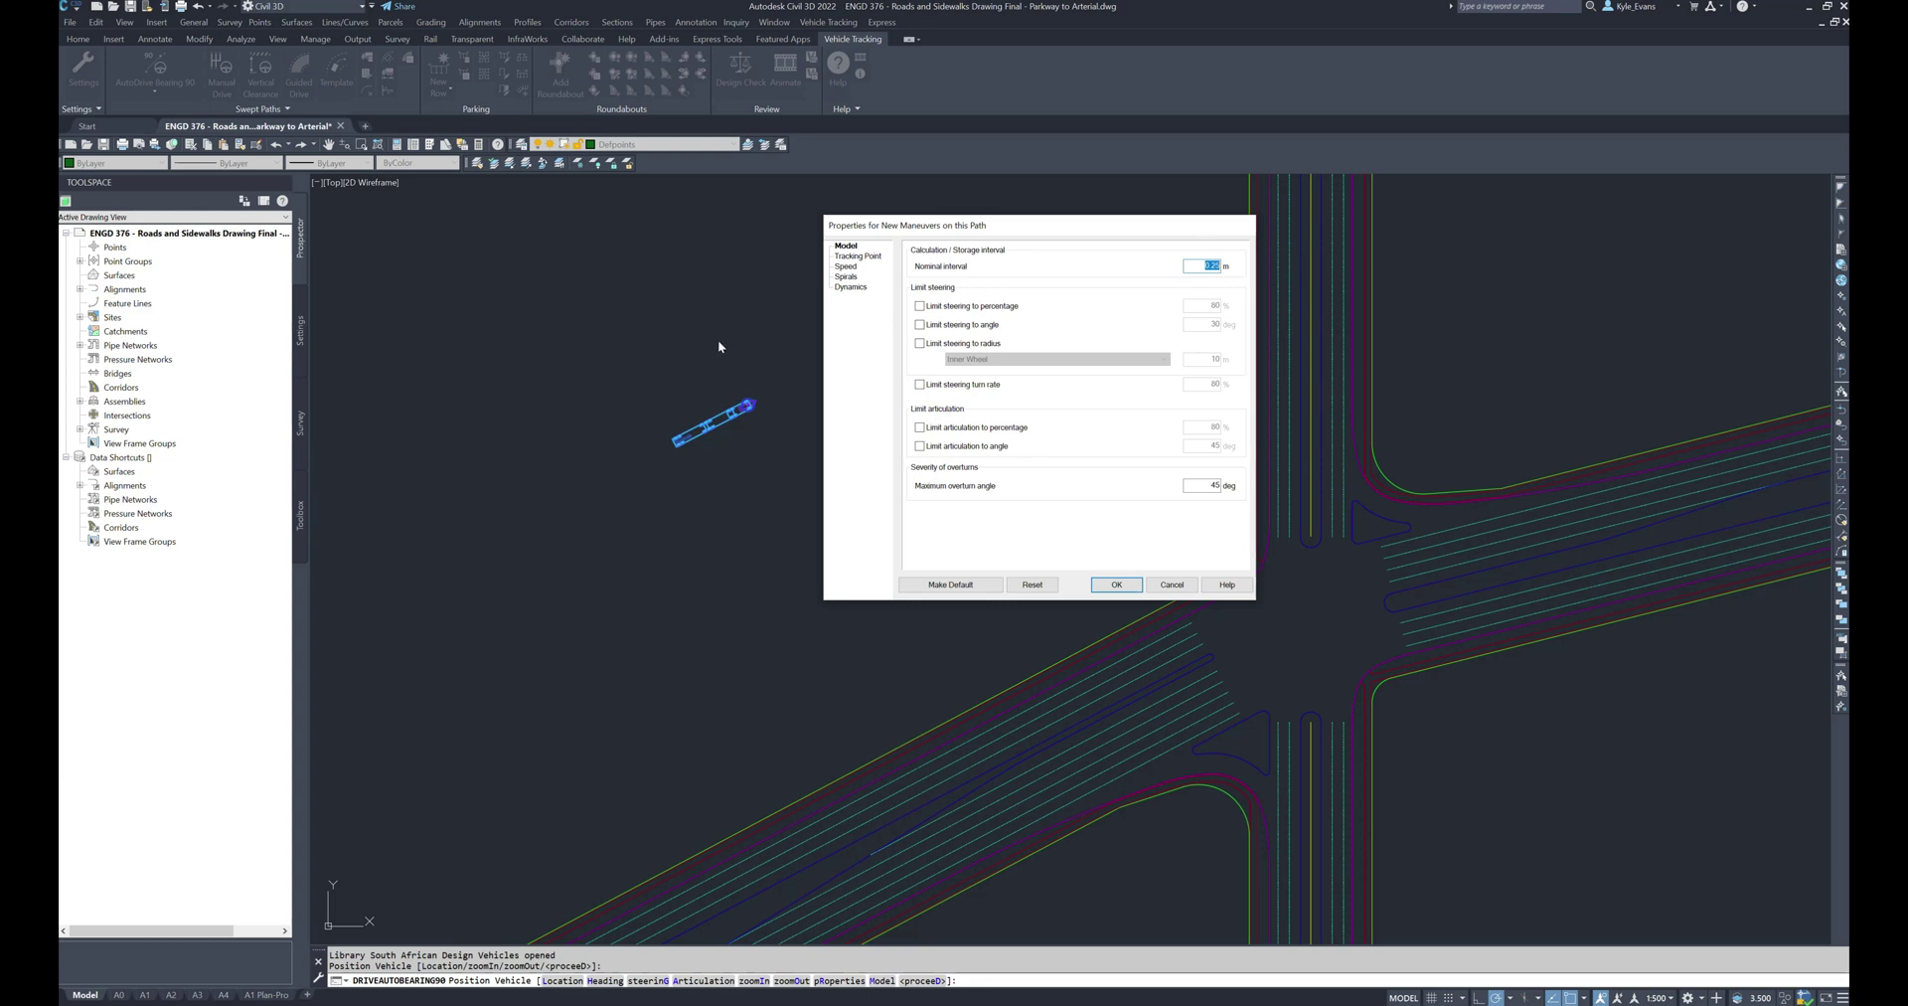
click(846, 266)
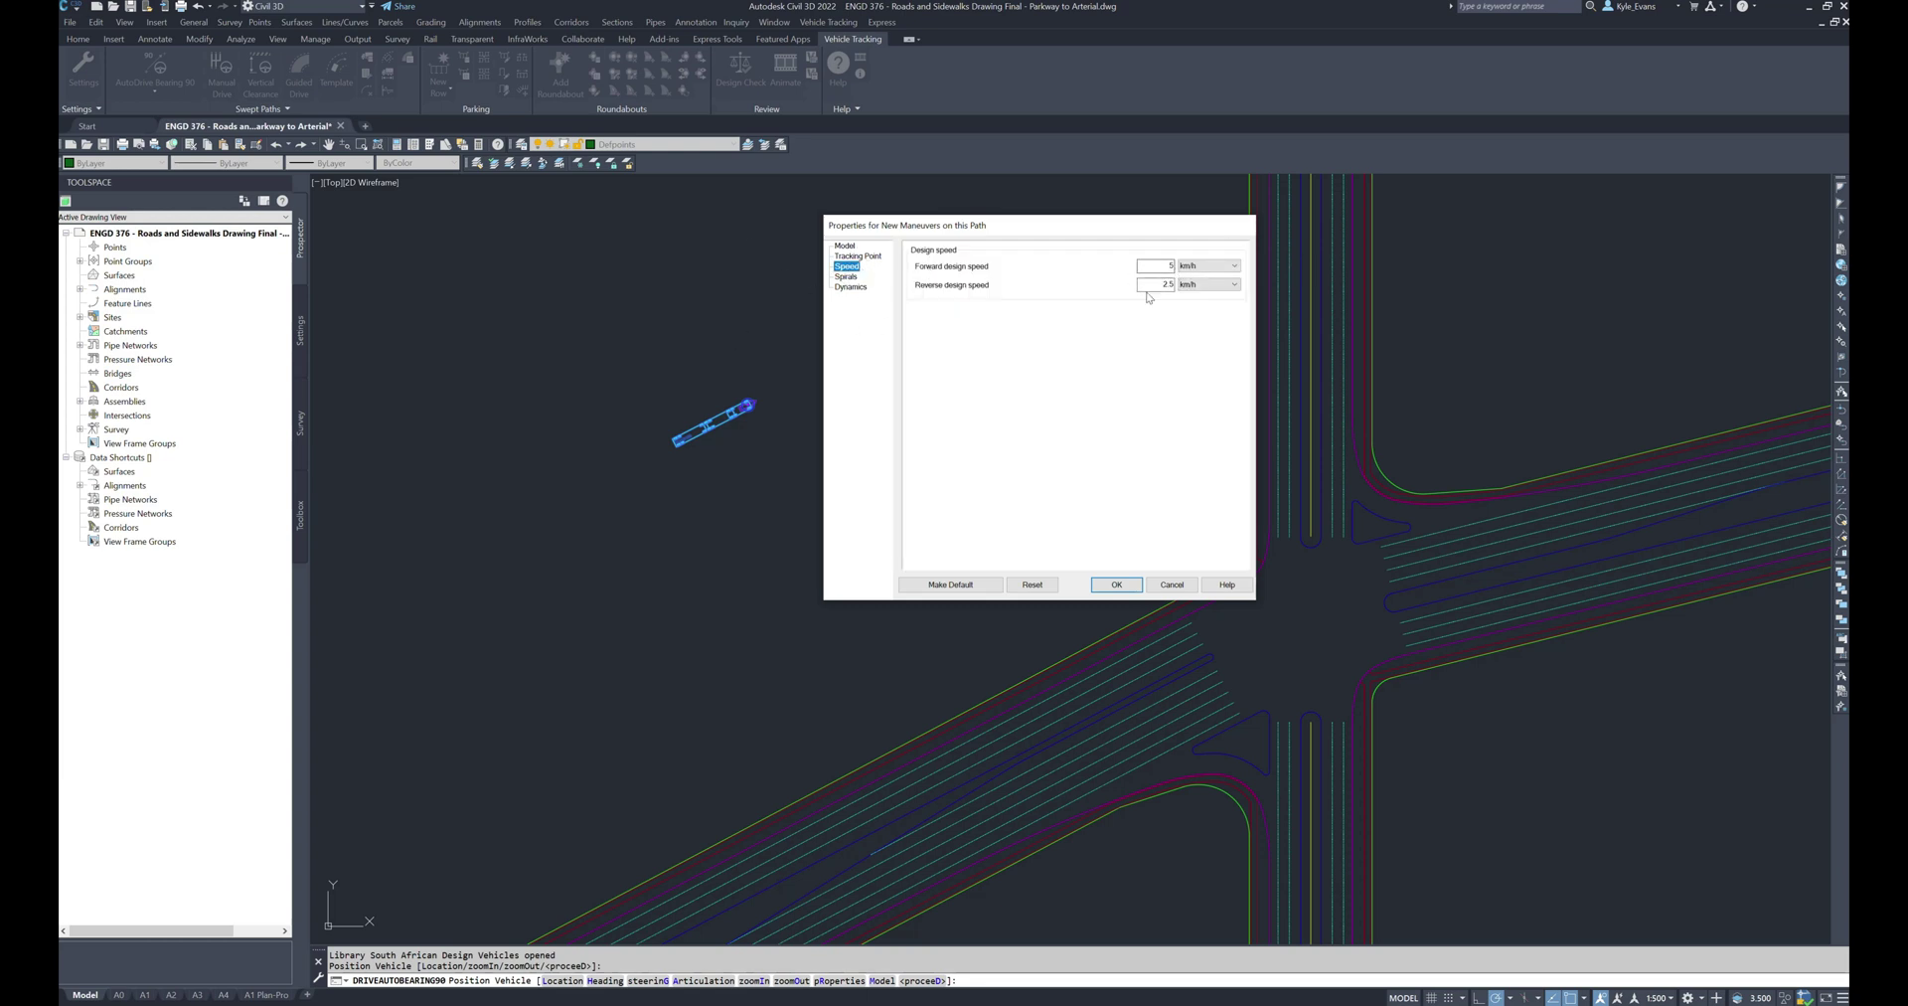
click(1158, 585)
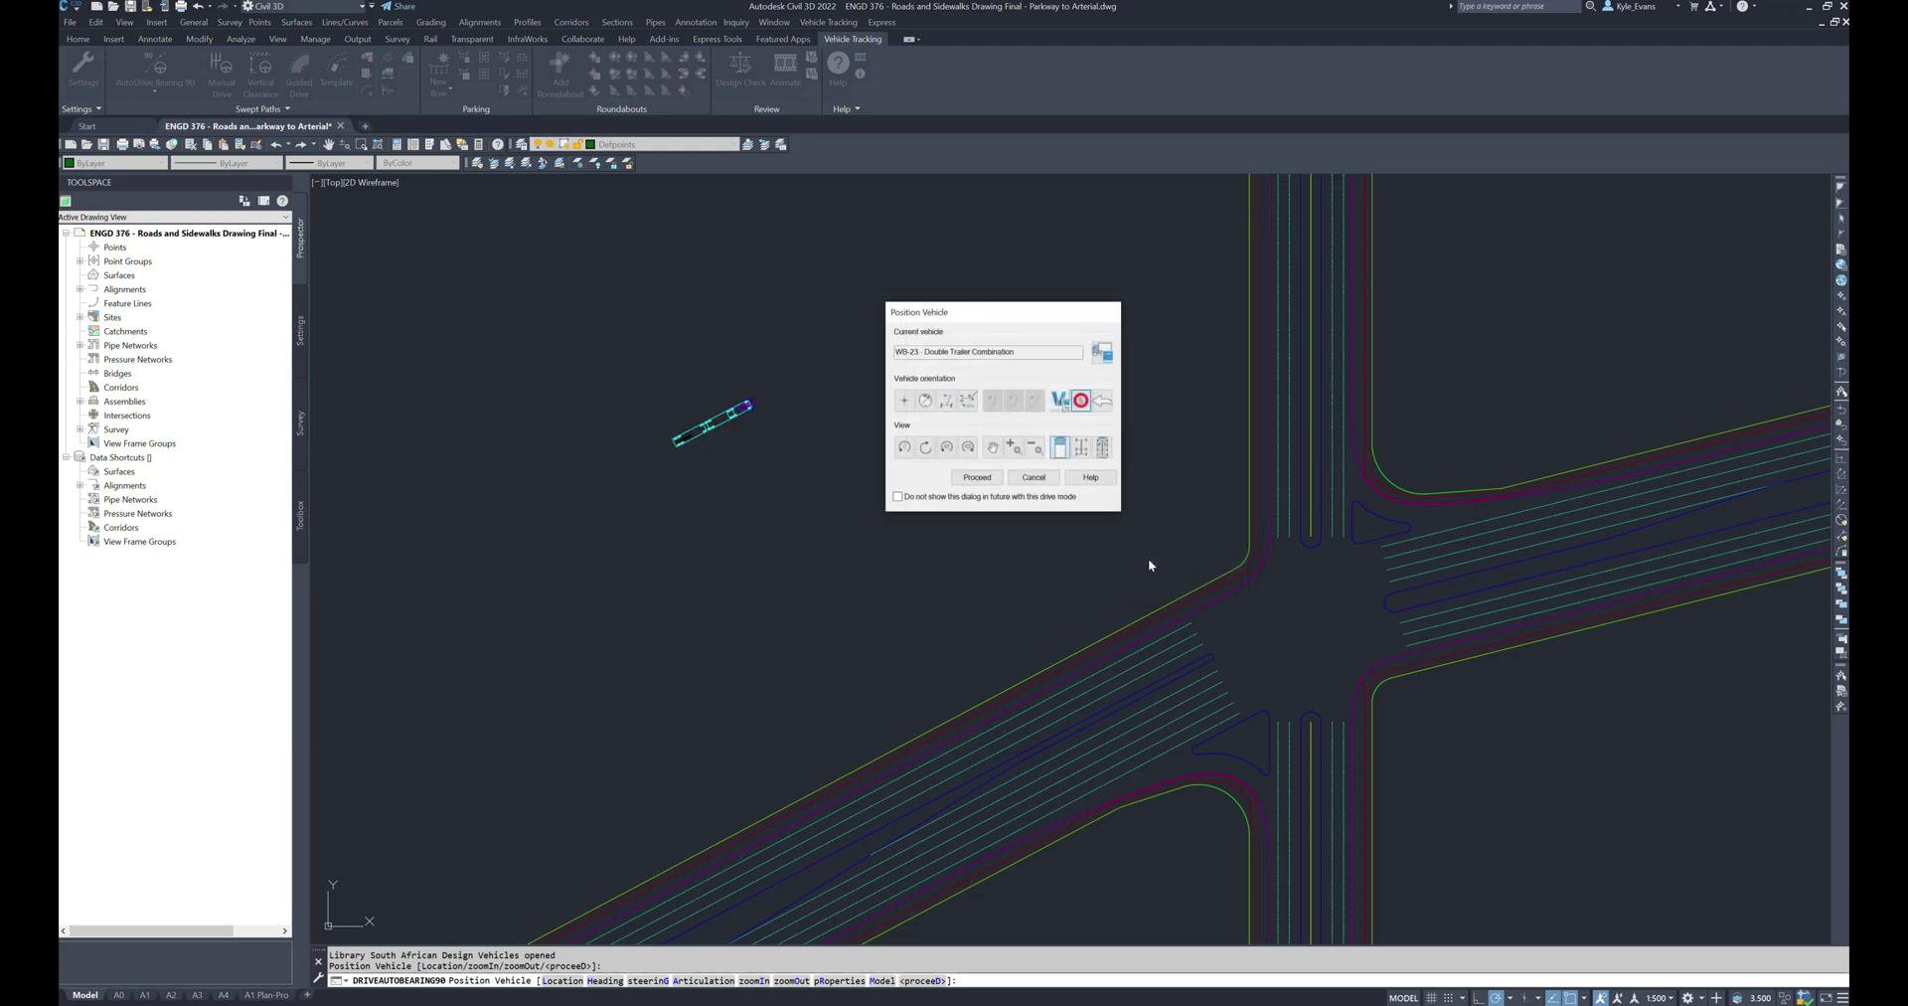
click(976, 477)
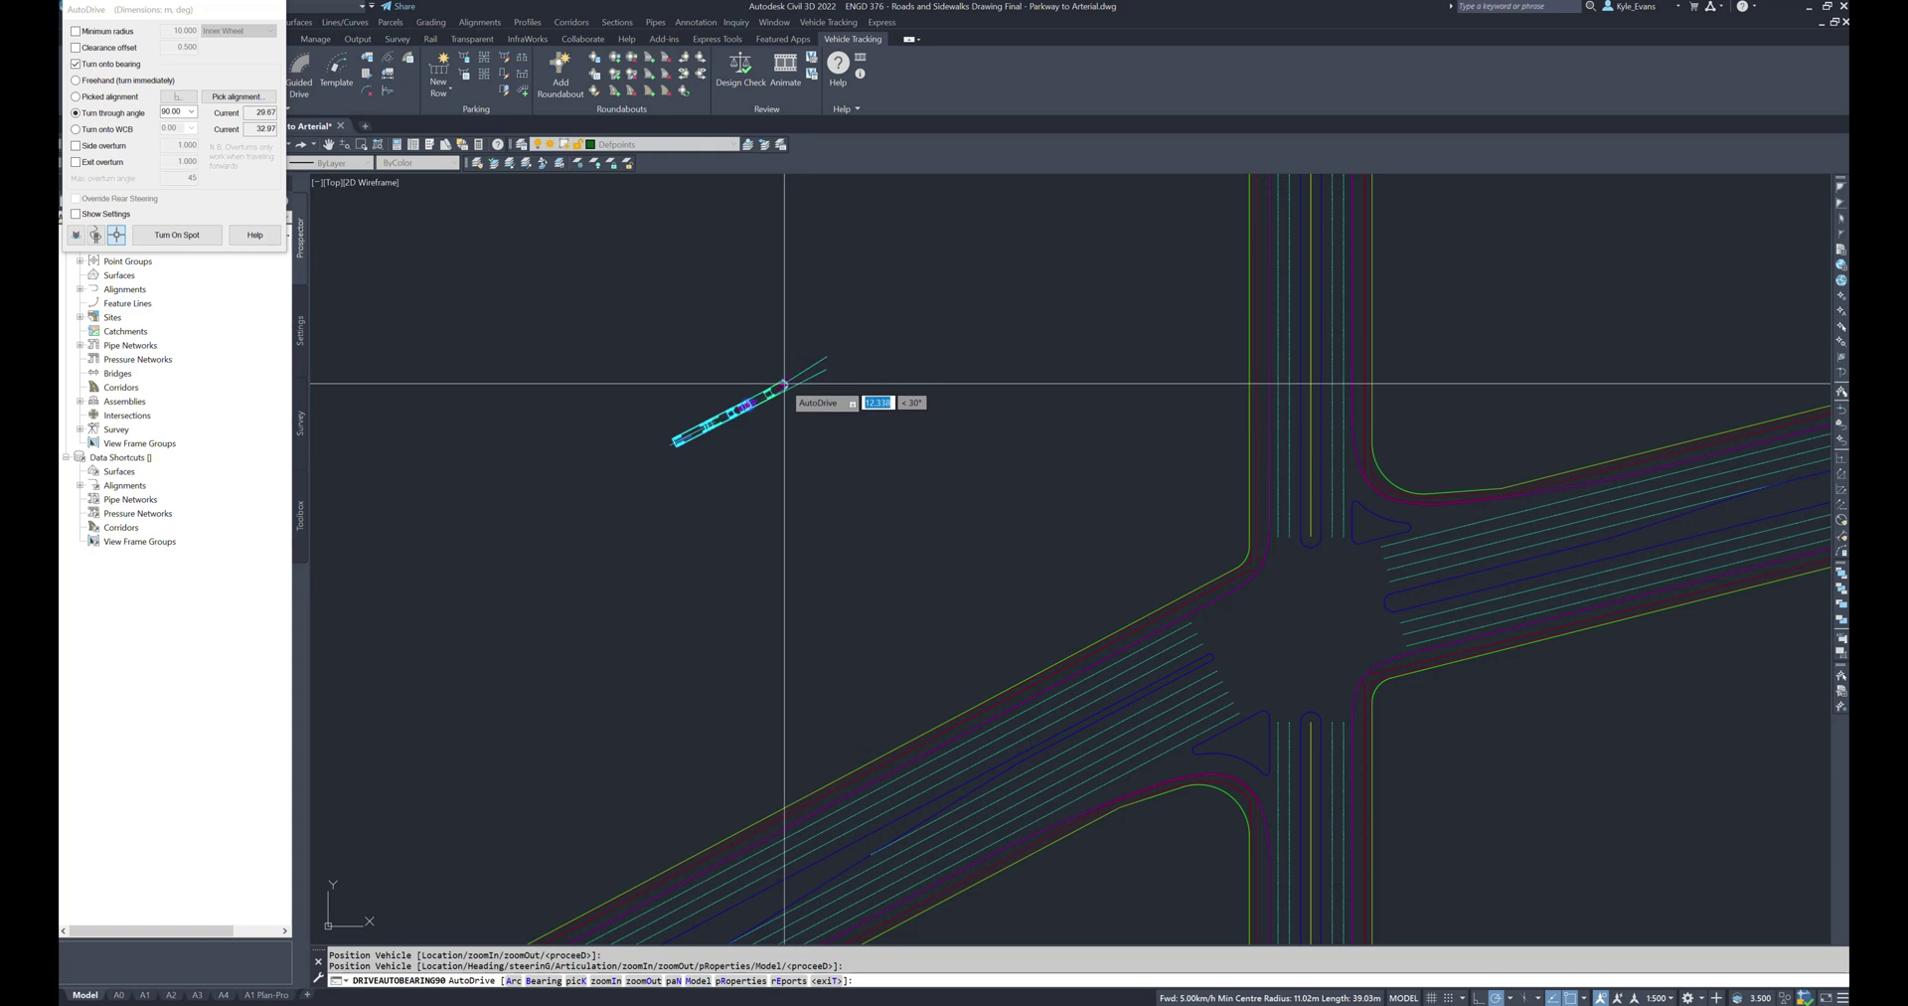
Commit the WB-23's 90-degree right turn and end AutoDrive, keeping its swept path
scroll(784, 383, up, 3)
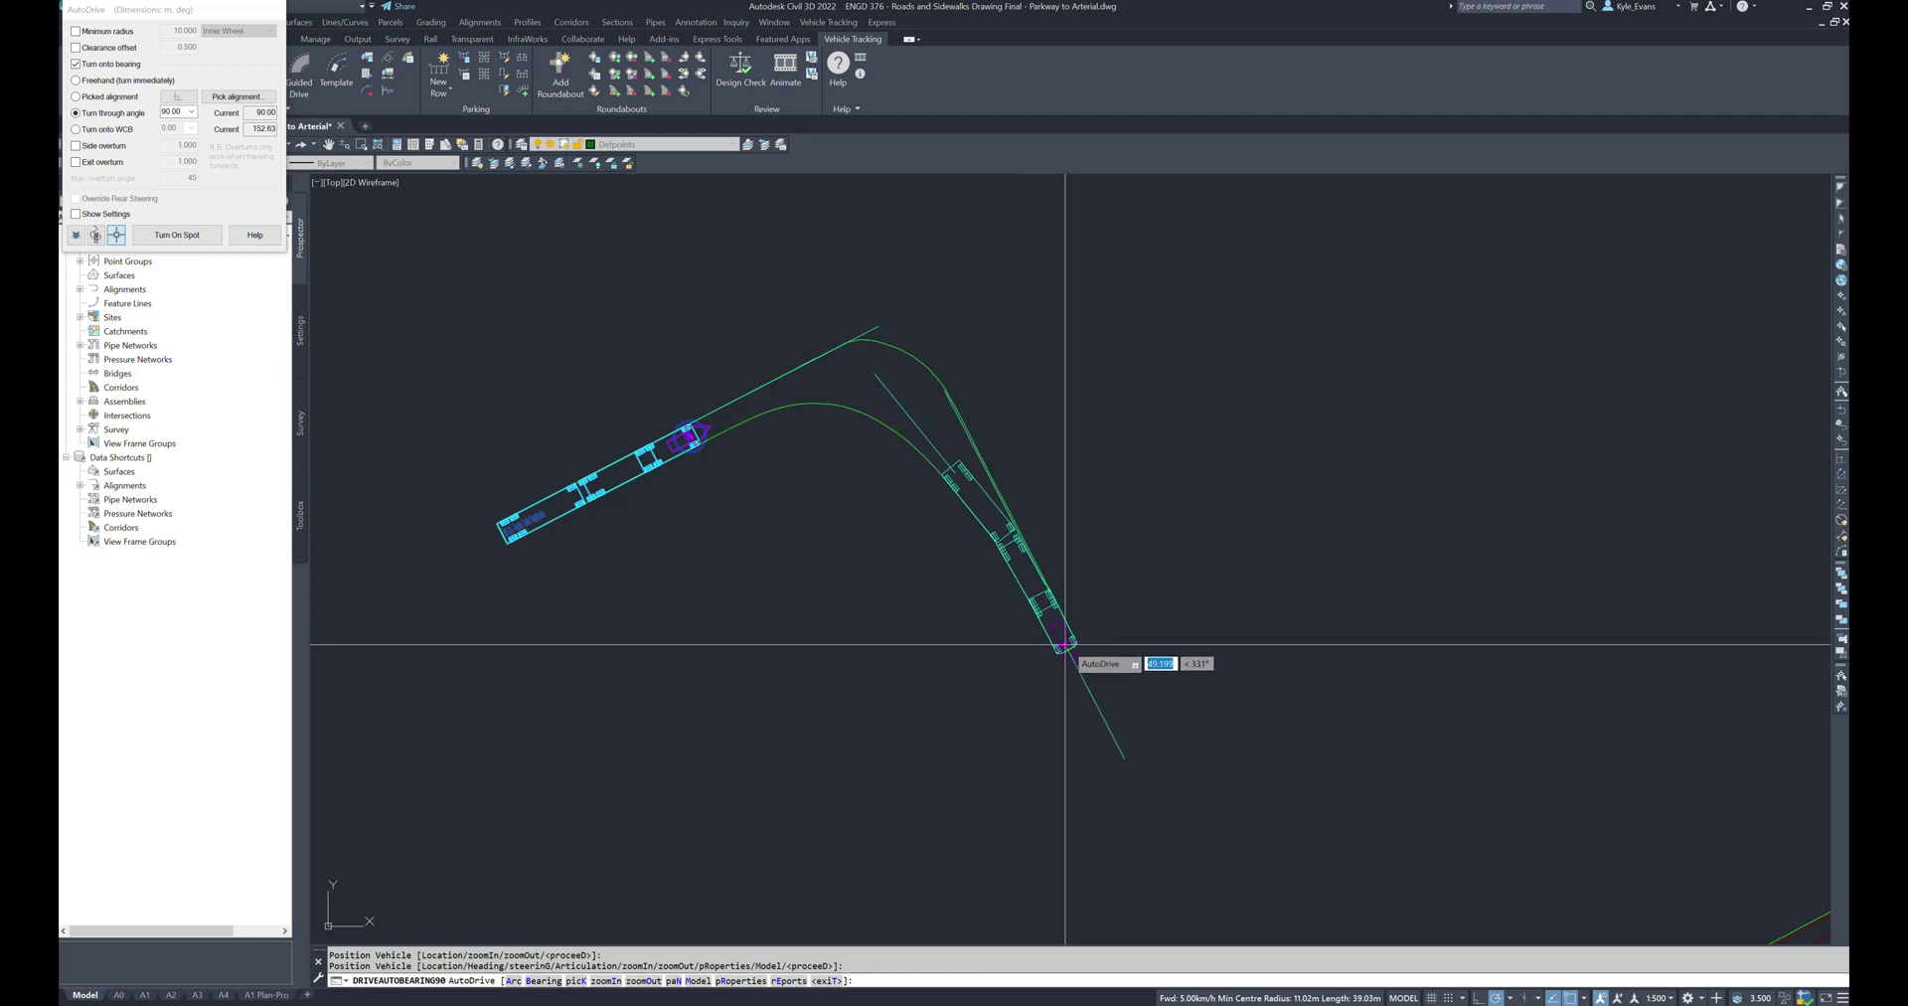
scroll(1117, 677, down, 2)
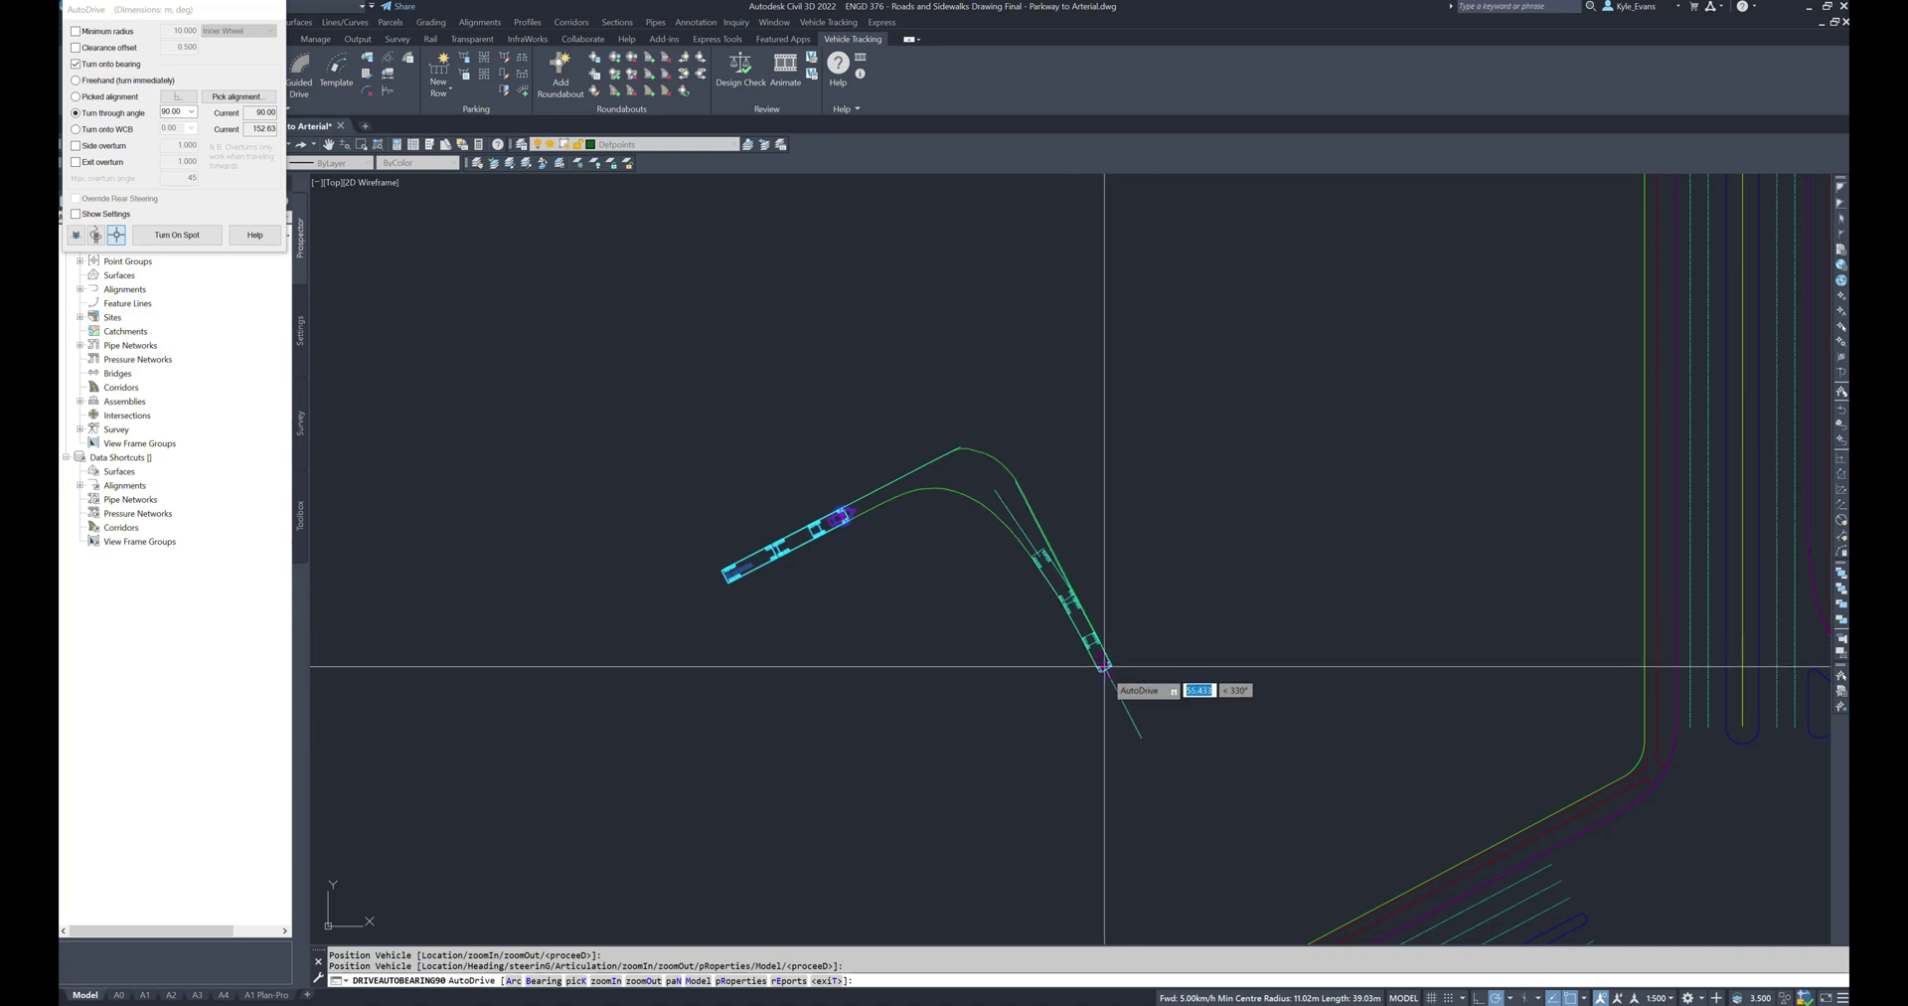
click(1106, 672)
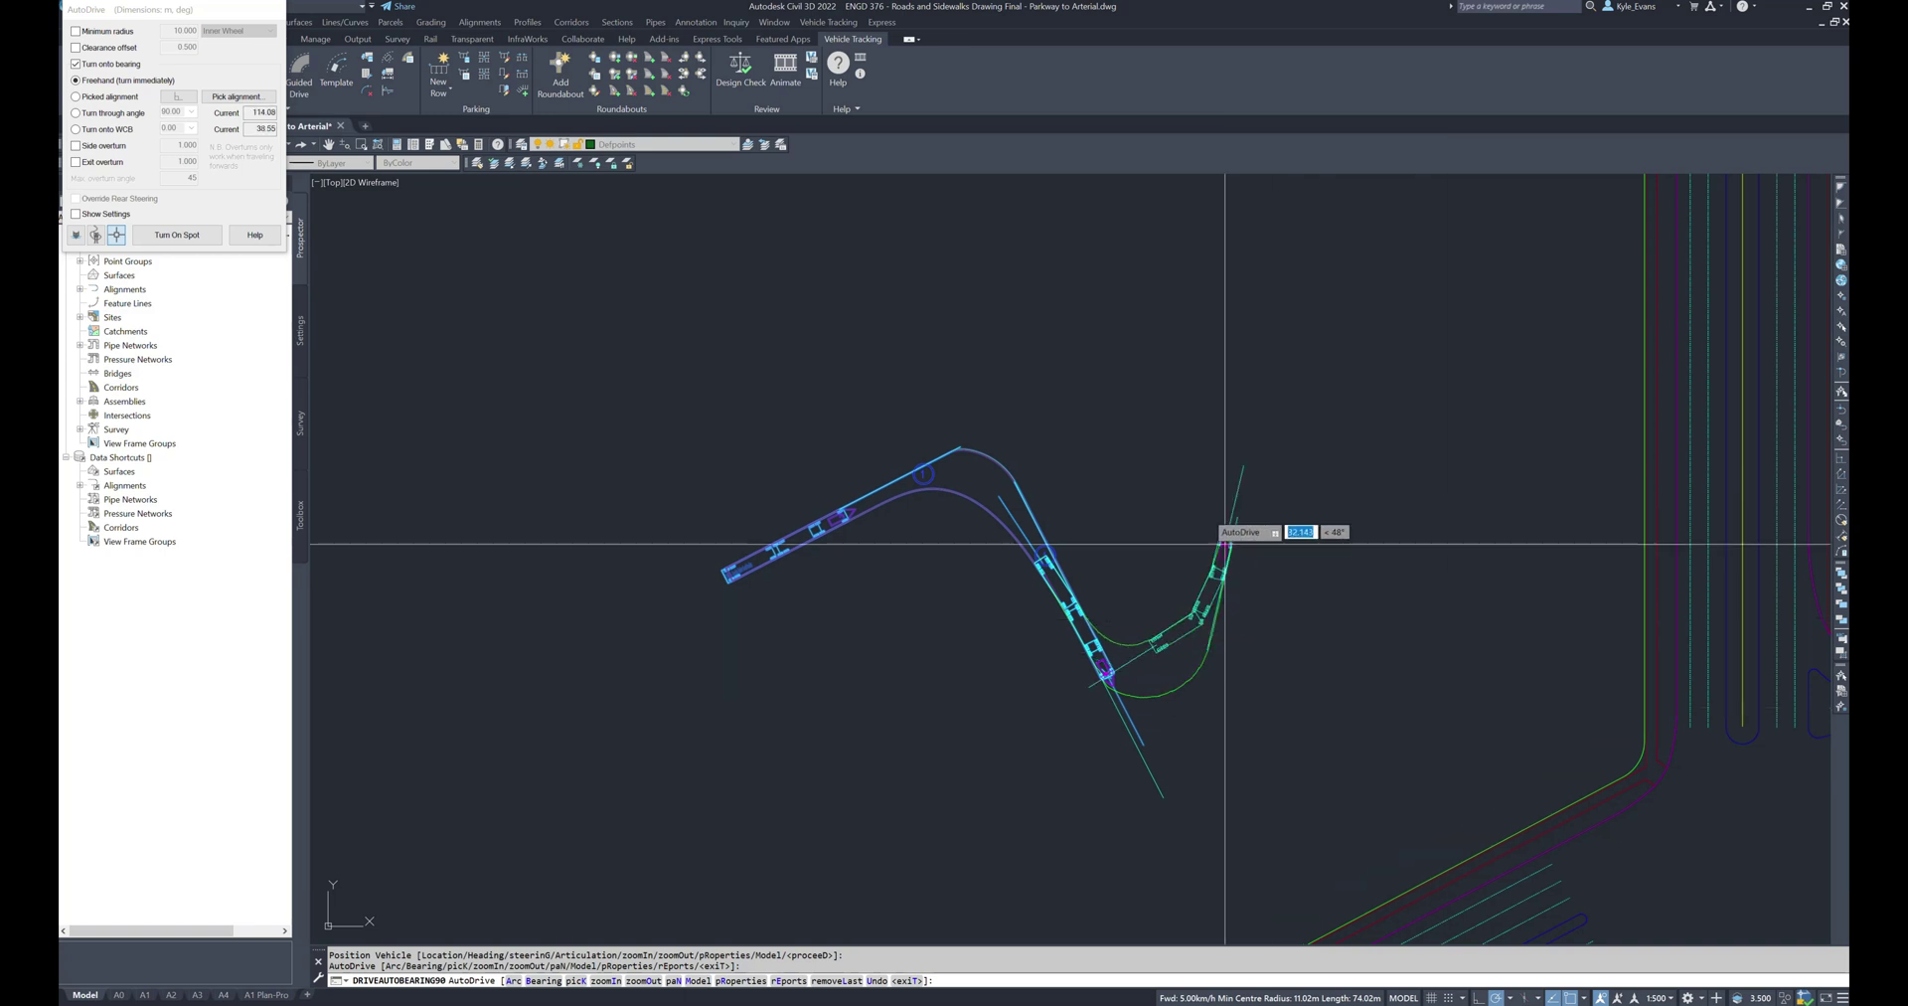
key(Escape)
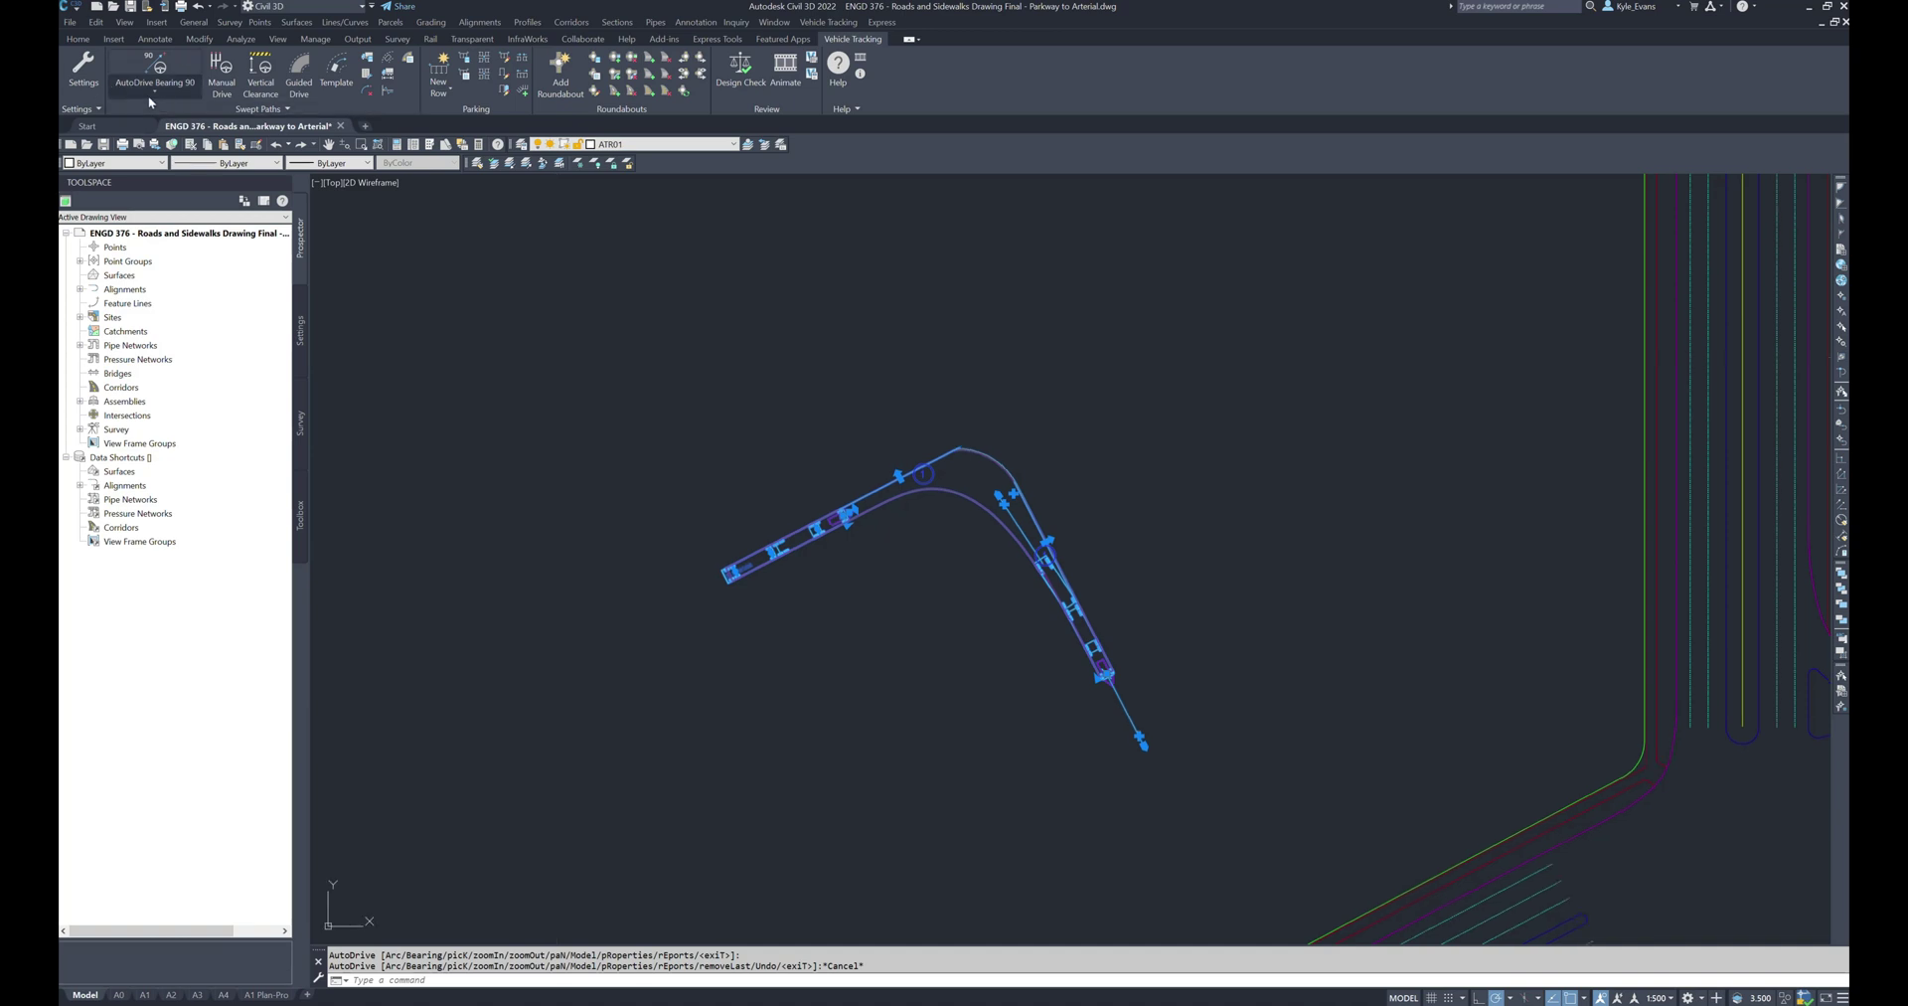
click(155, 90)
Start another 90° bearing AutoDrive and select the WB-28 Rocky Mountain Double (30 m)
click(182, 359)
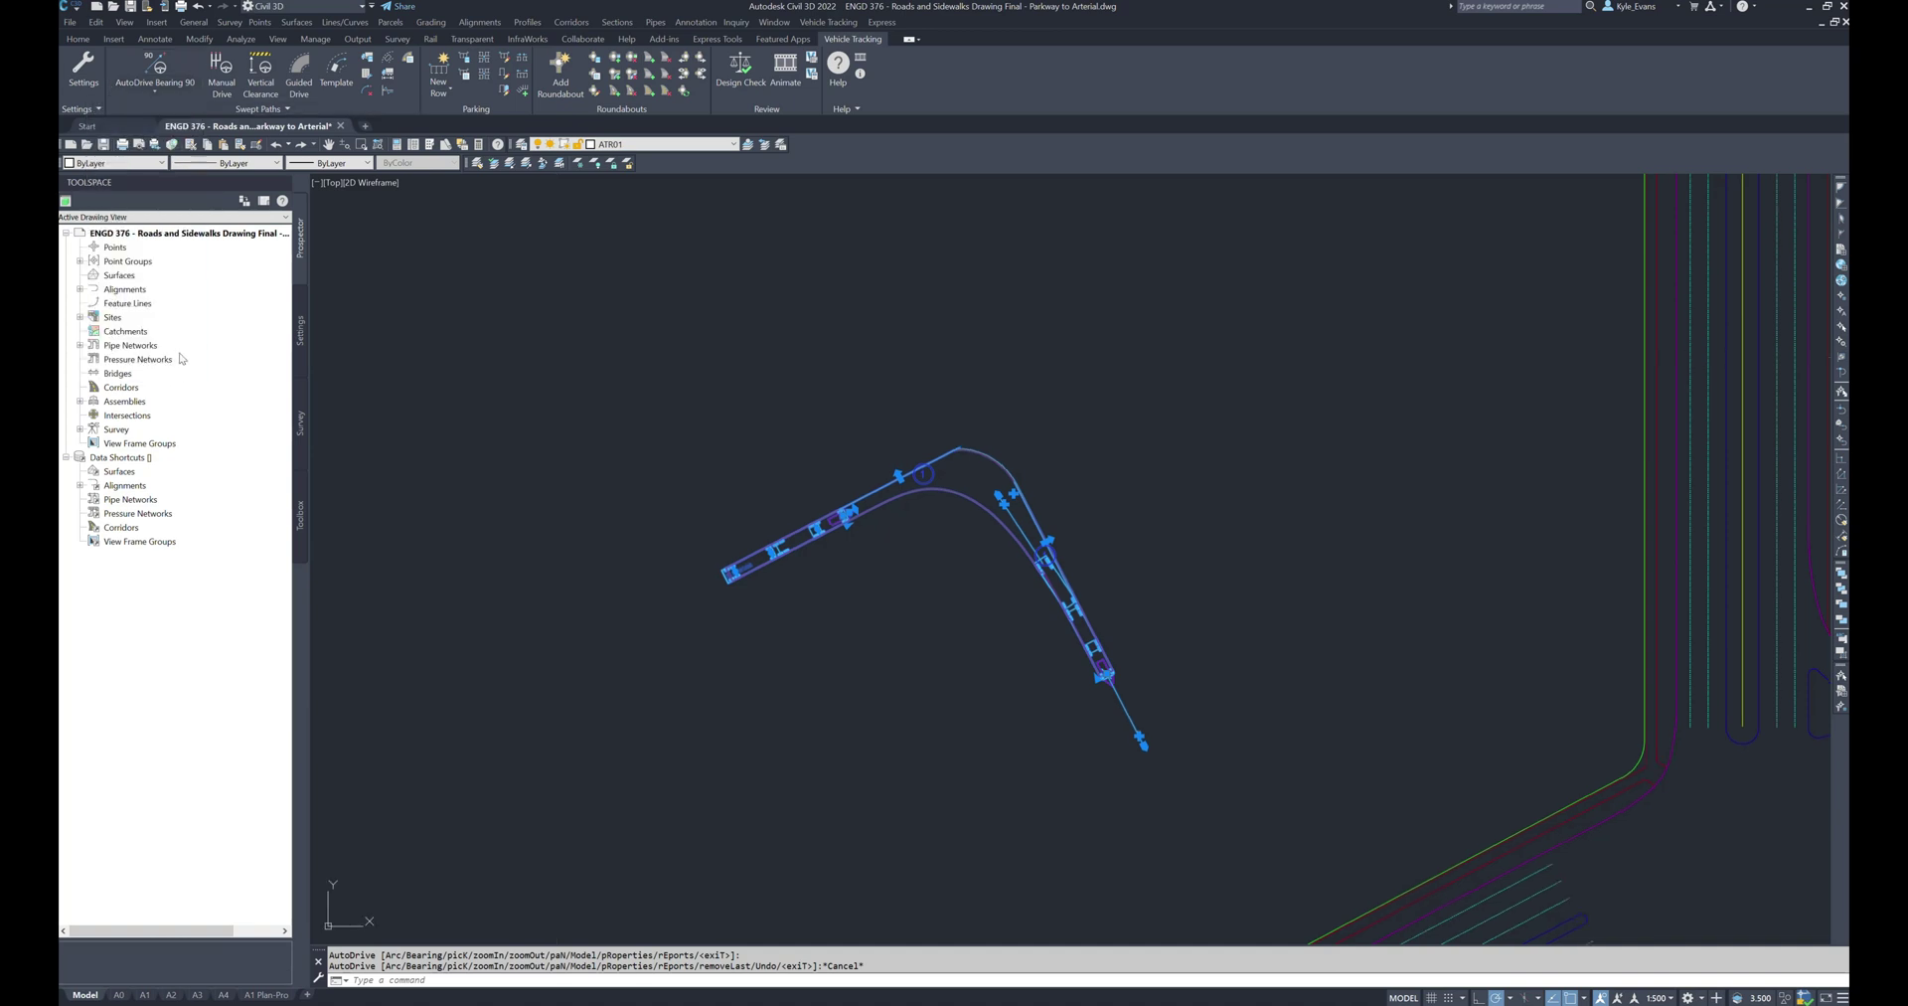
click(155, 89)
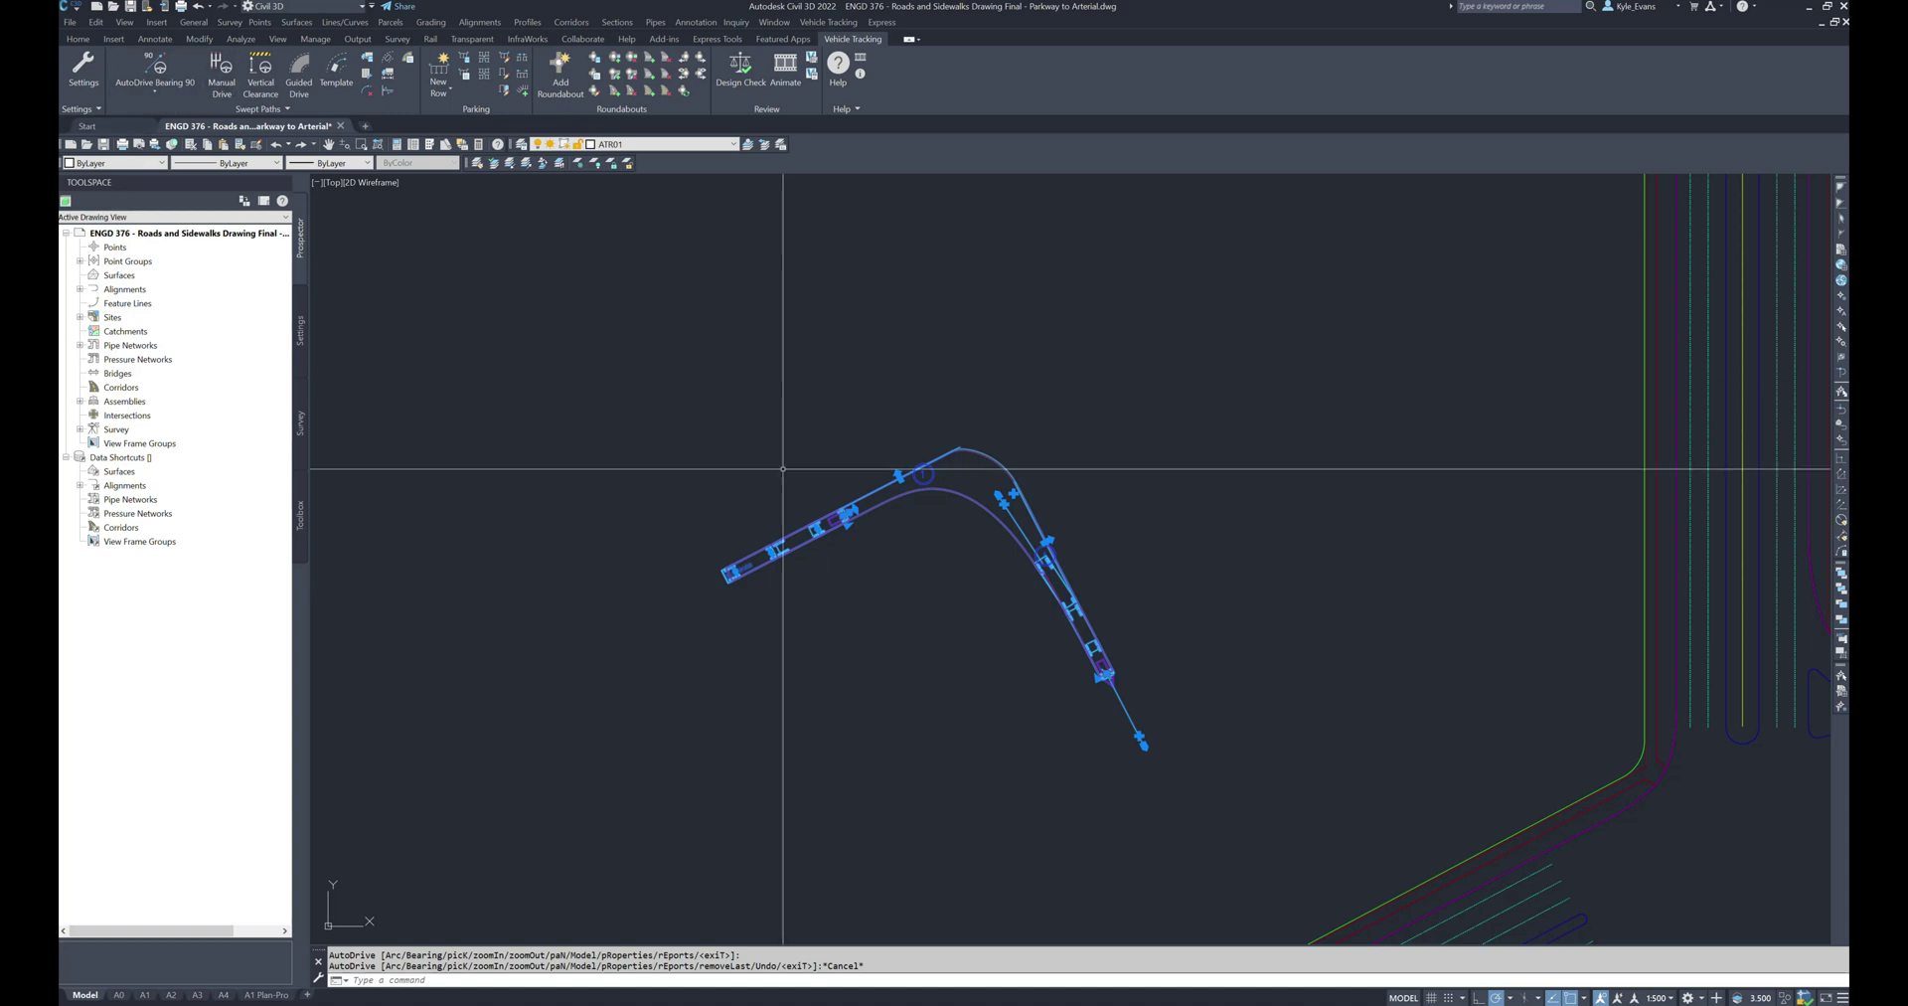
scroll(780, 460, down, 3)
key(Escape)
middle_drag(1102, 366, 1142, 453)
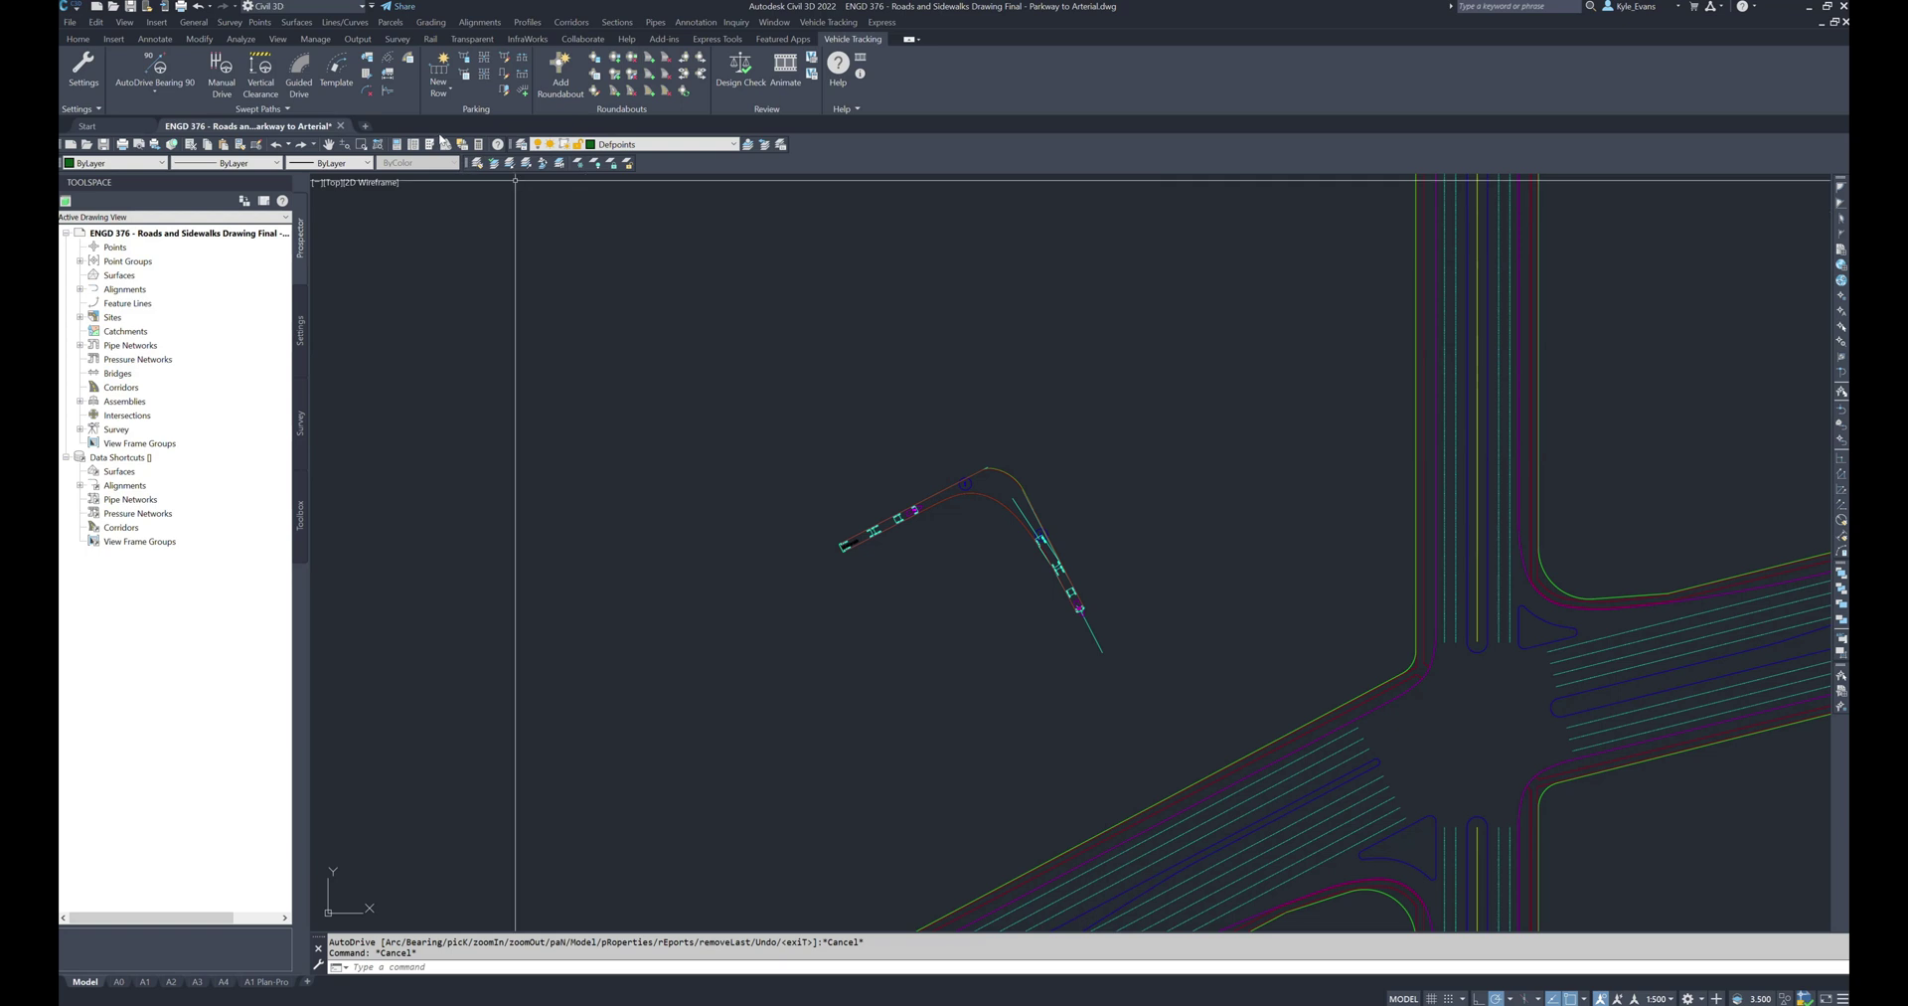
click(155, 89)
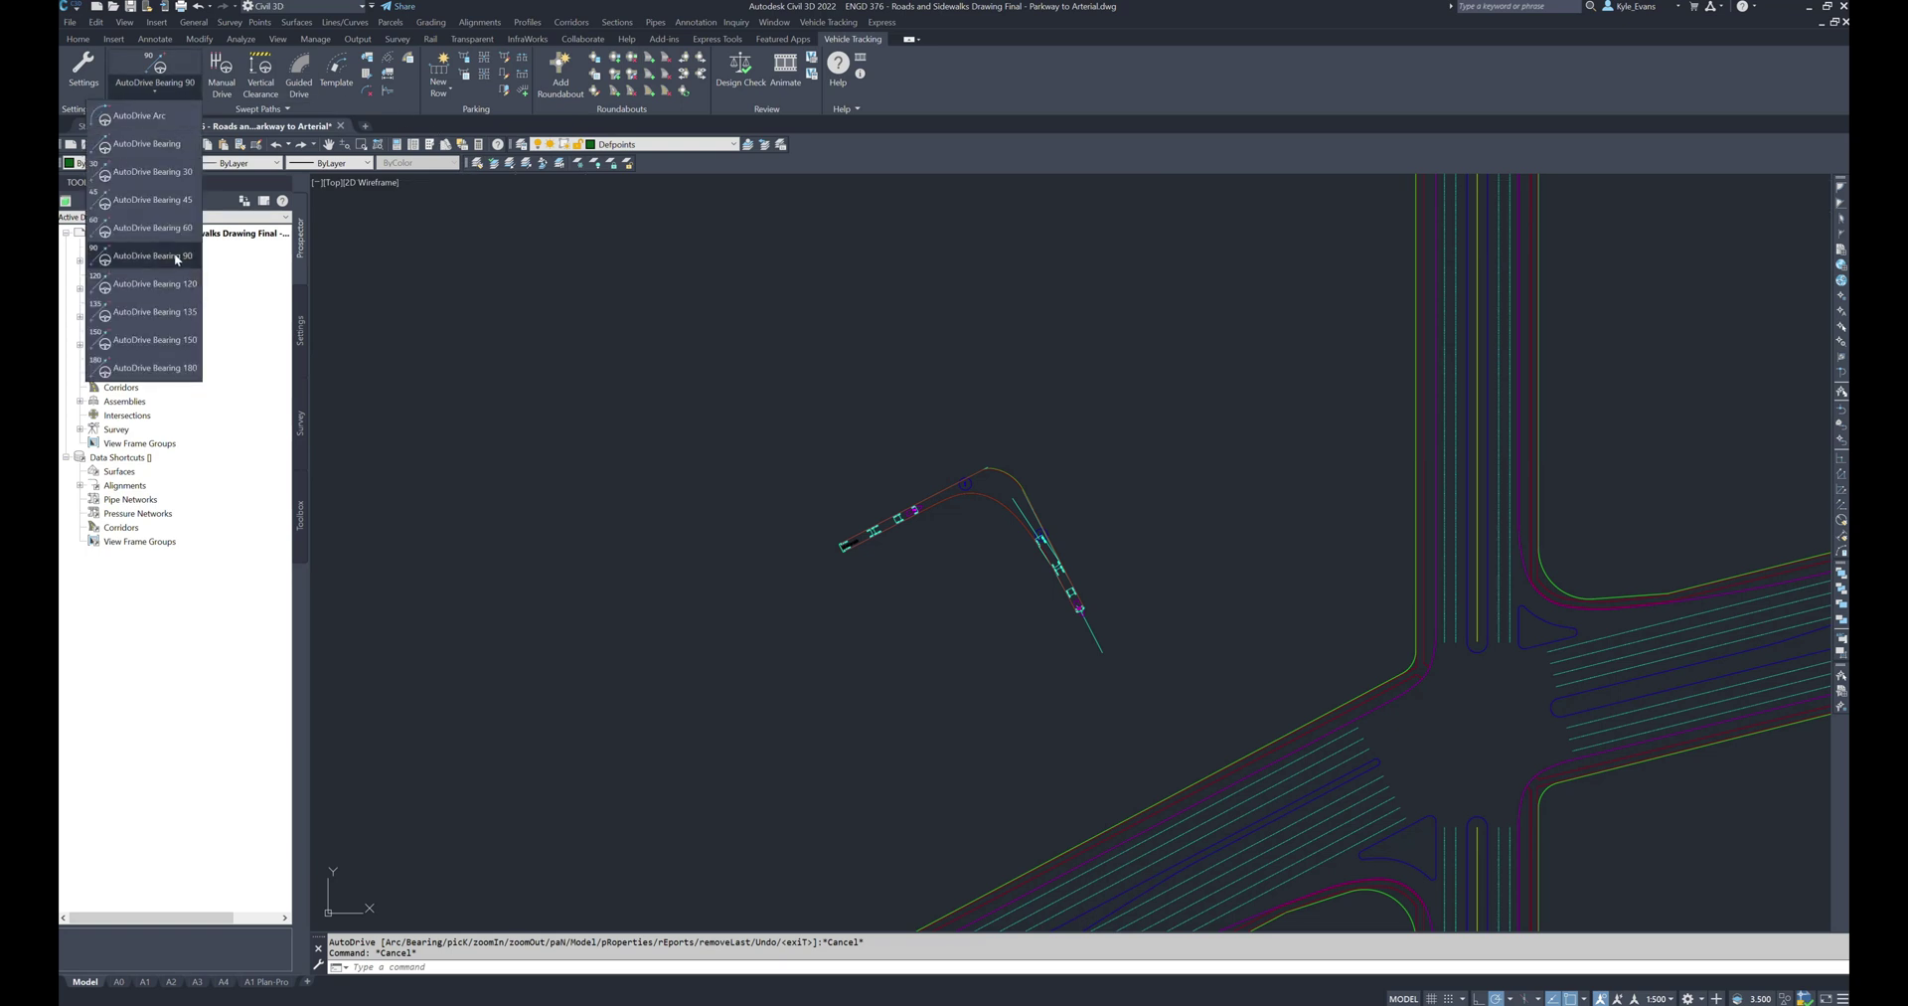
click(175, 252)
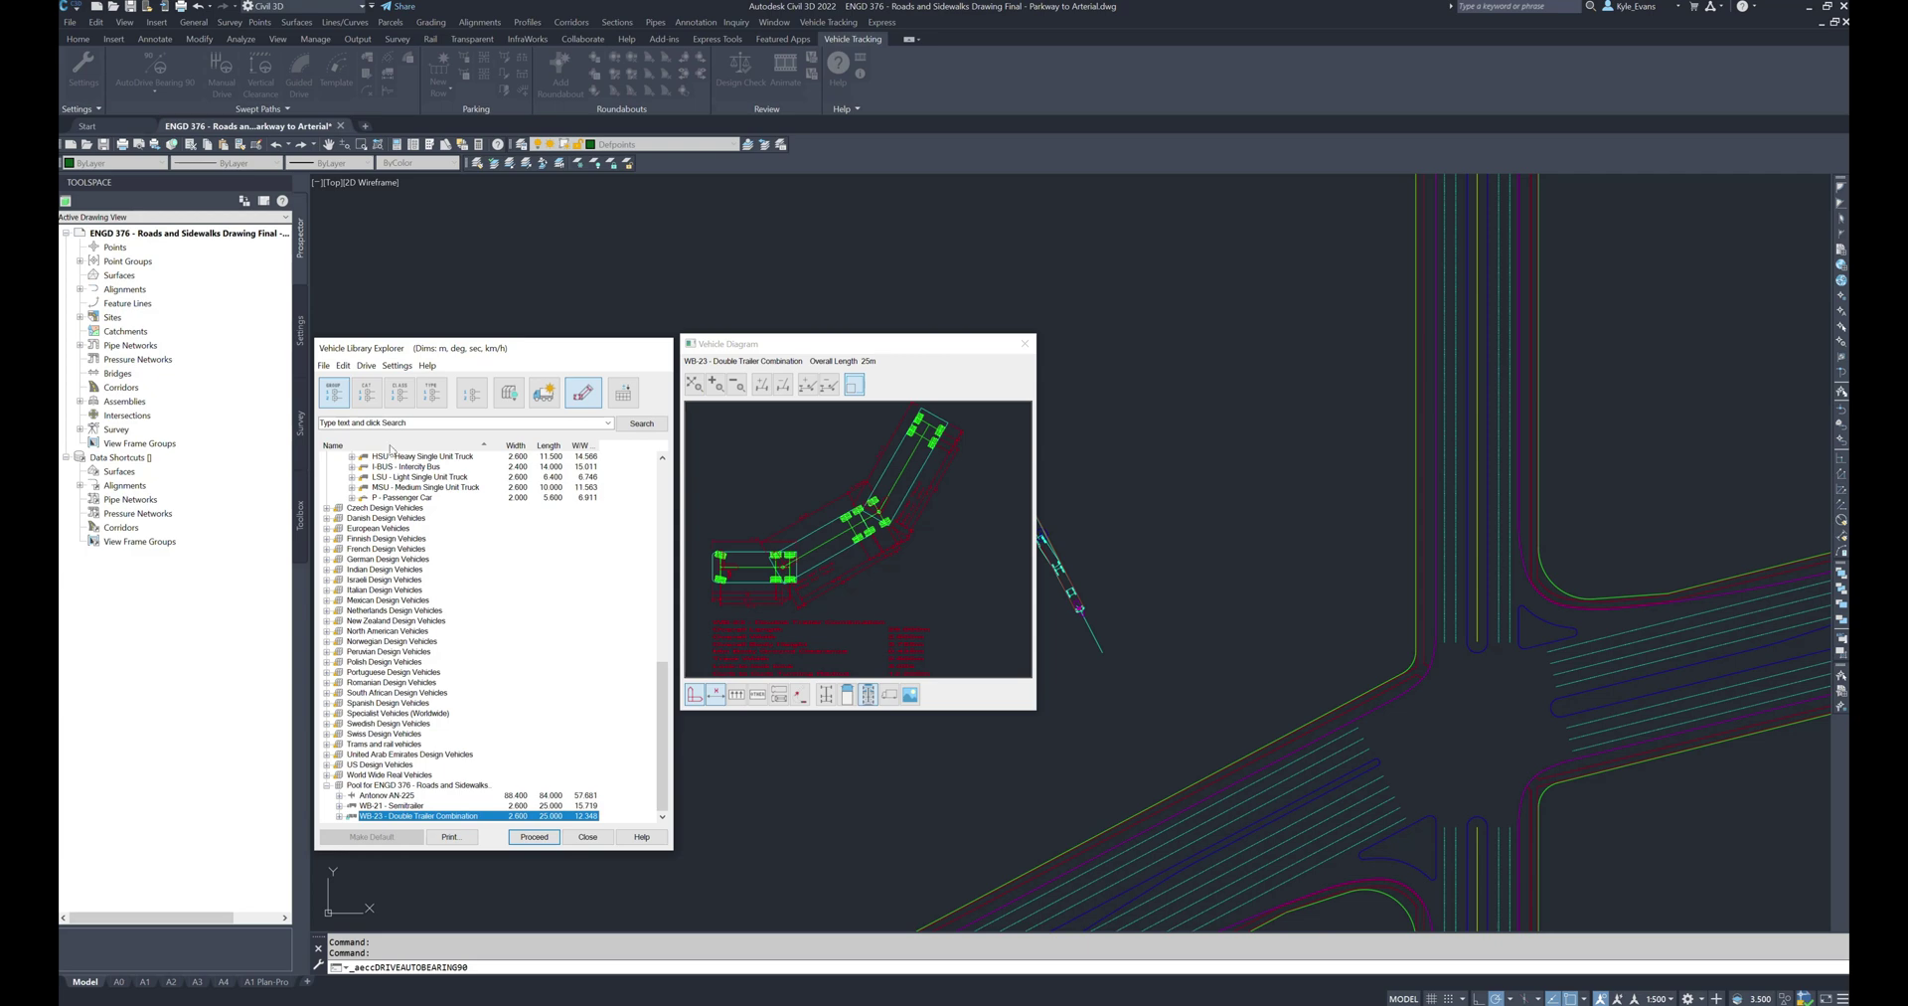
scroll(427, 724, up, 10)
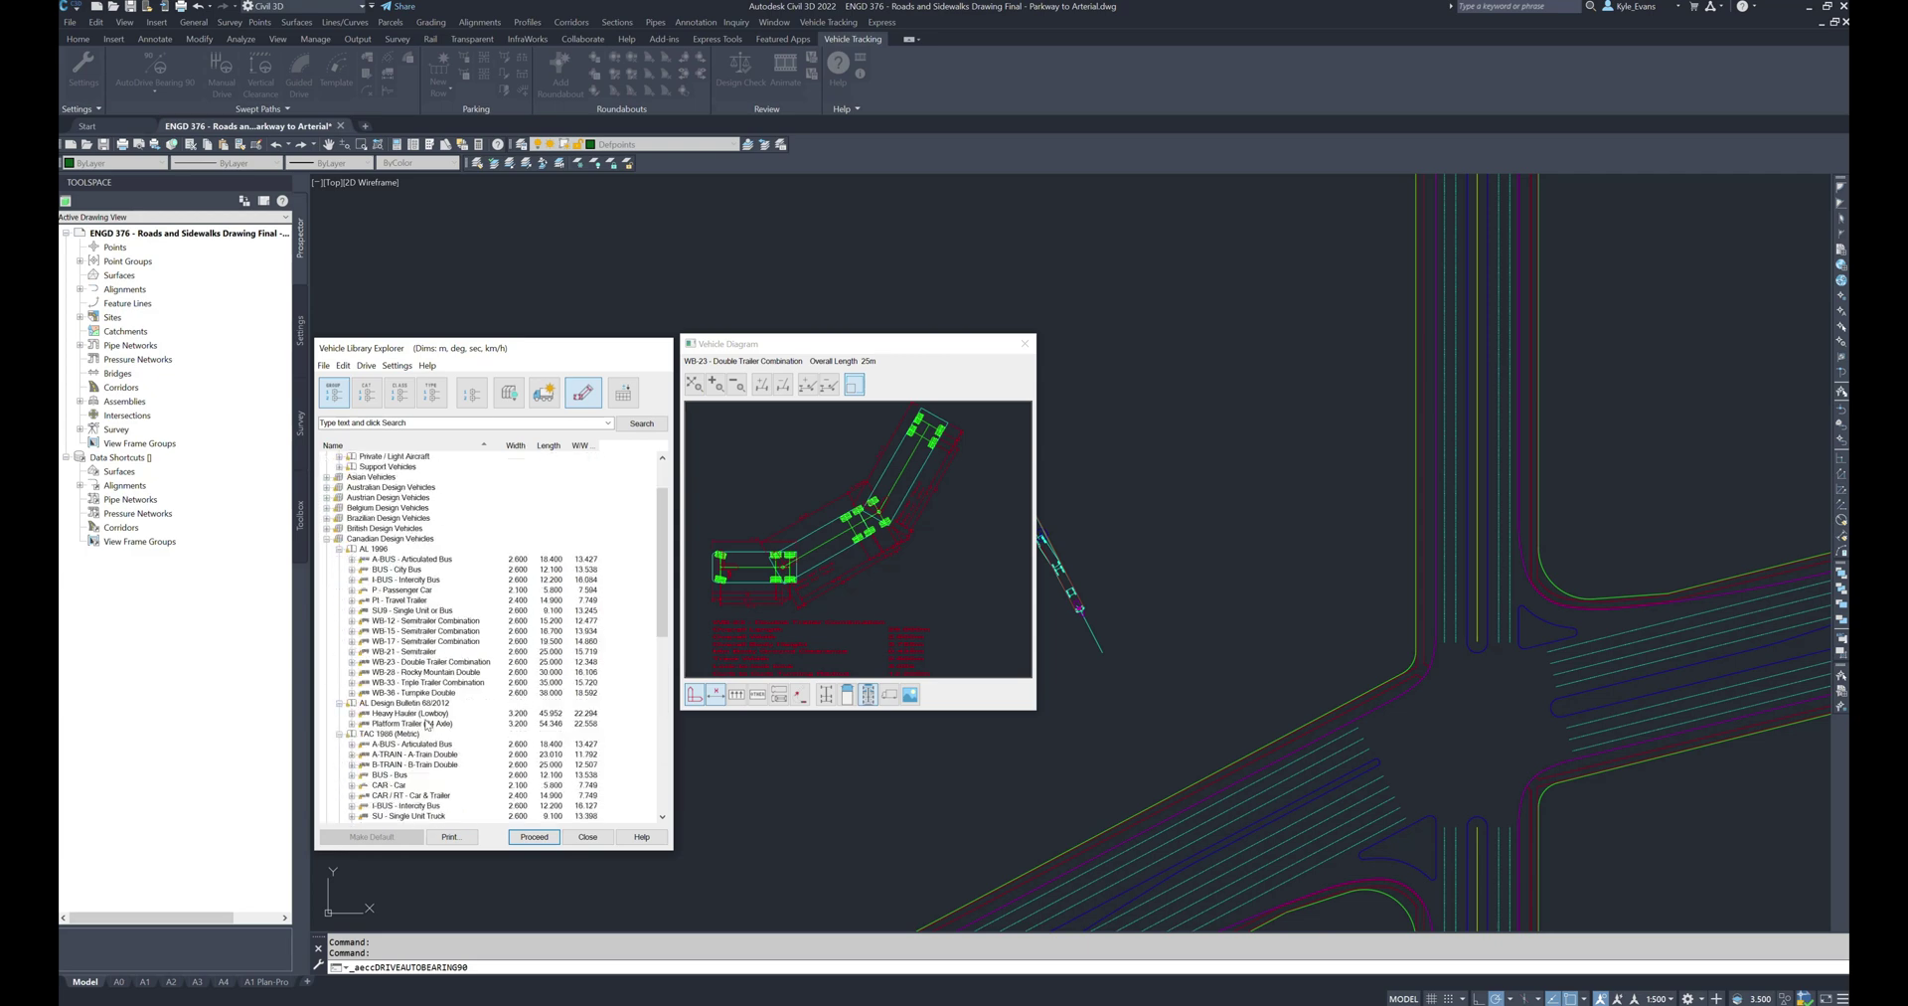
click(426, 671)
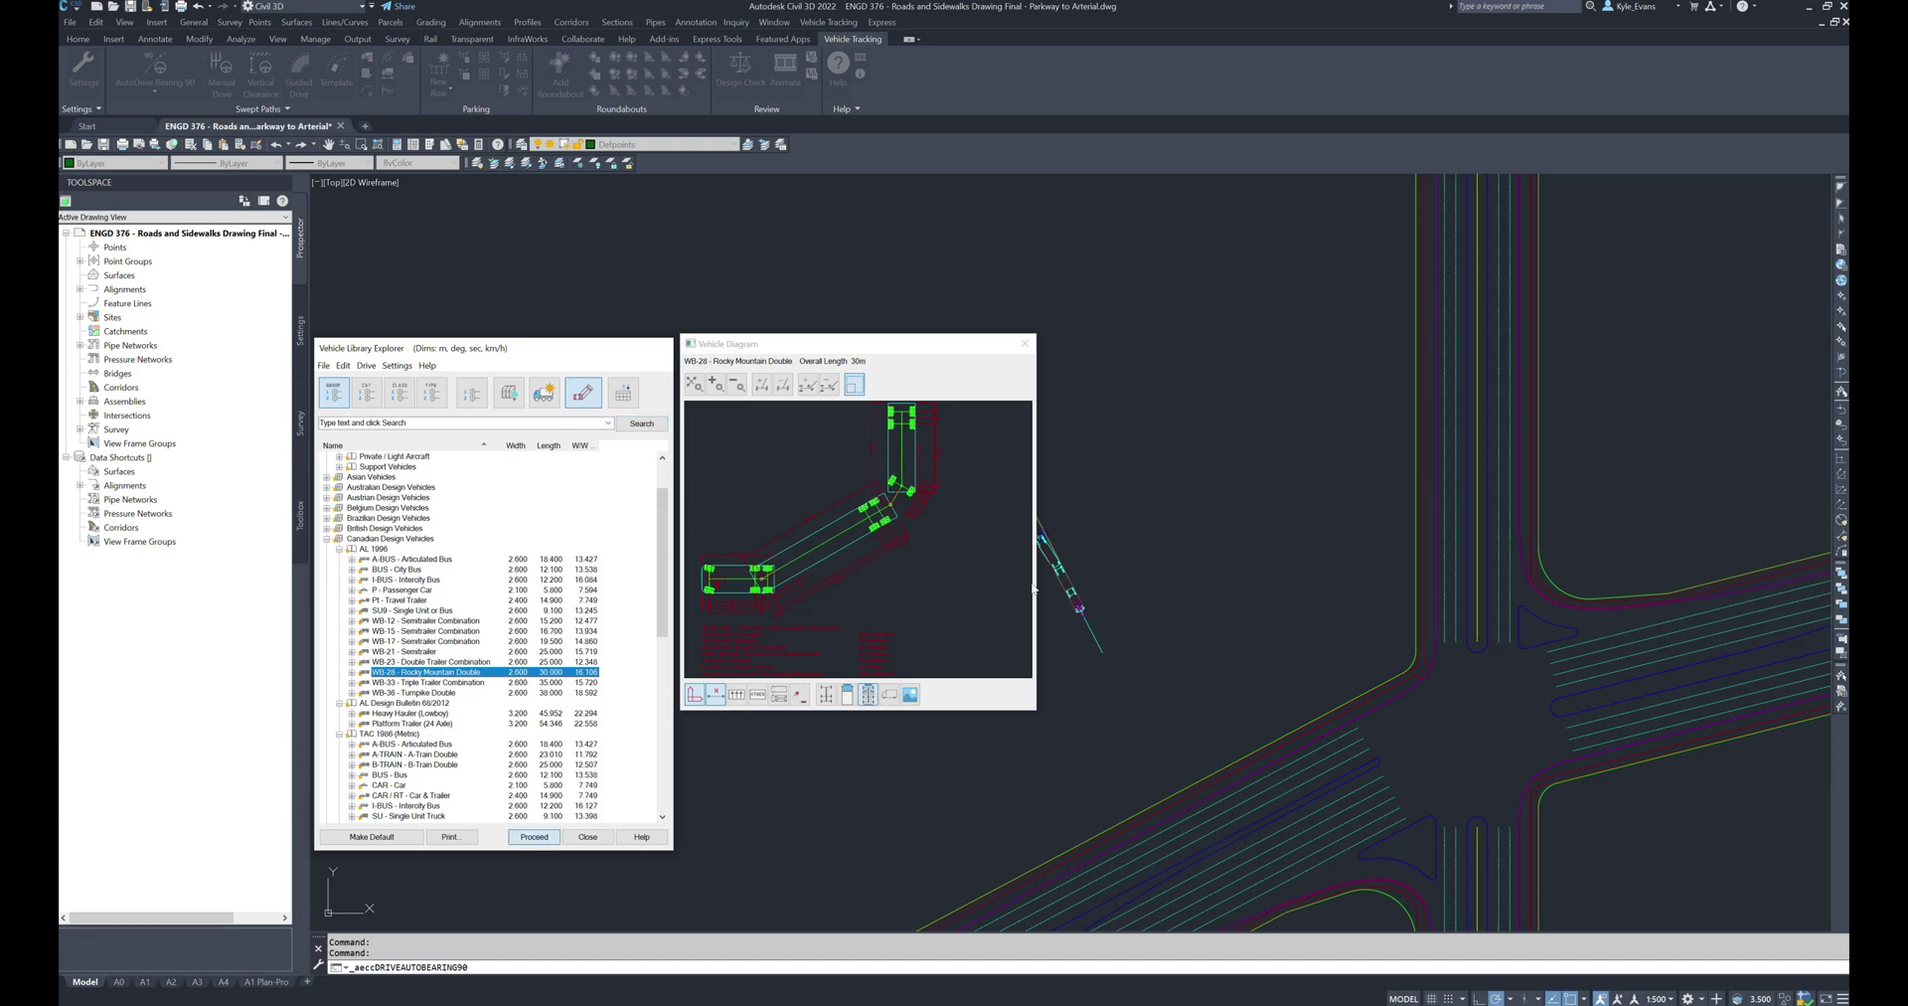
Place and auto-drive a WB-28 Rocky Mountain Double around the corner beside the WB-23 path
scroll(881, 553, up, 2)
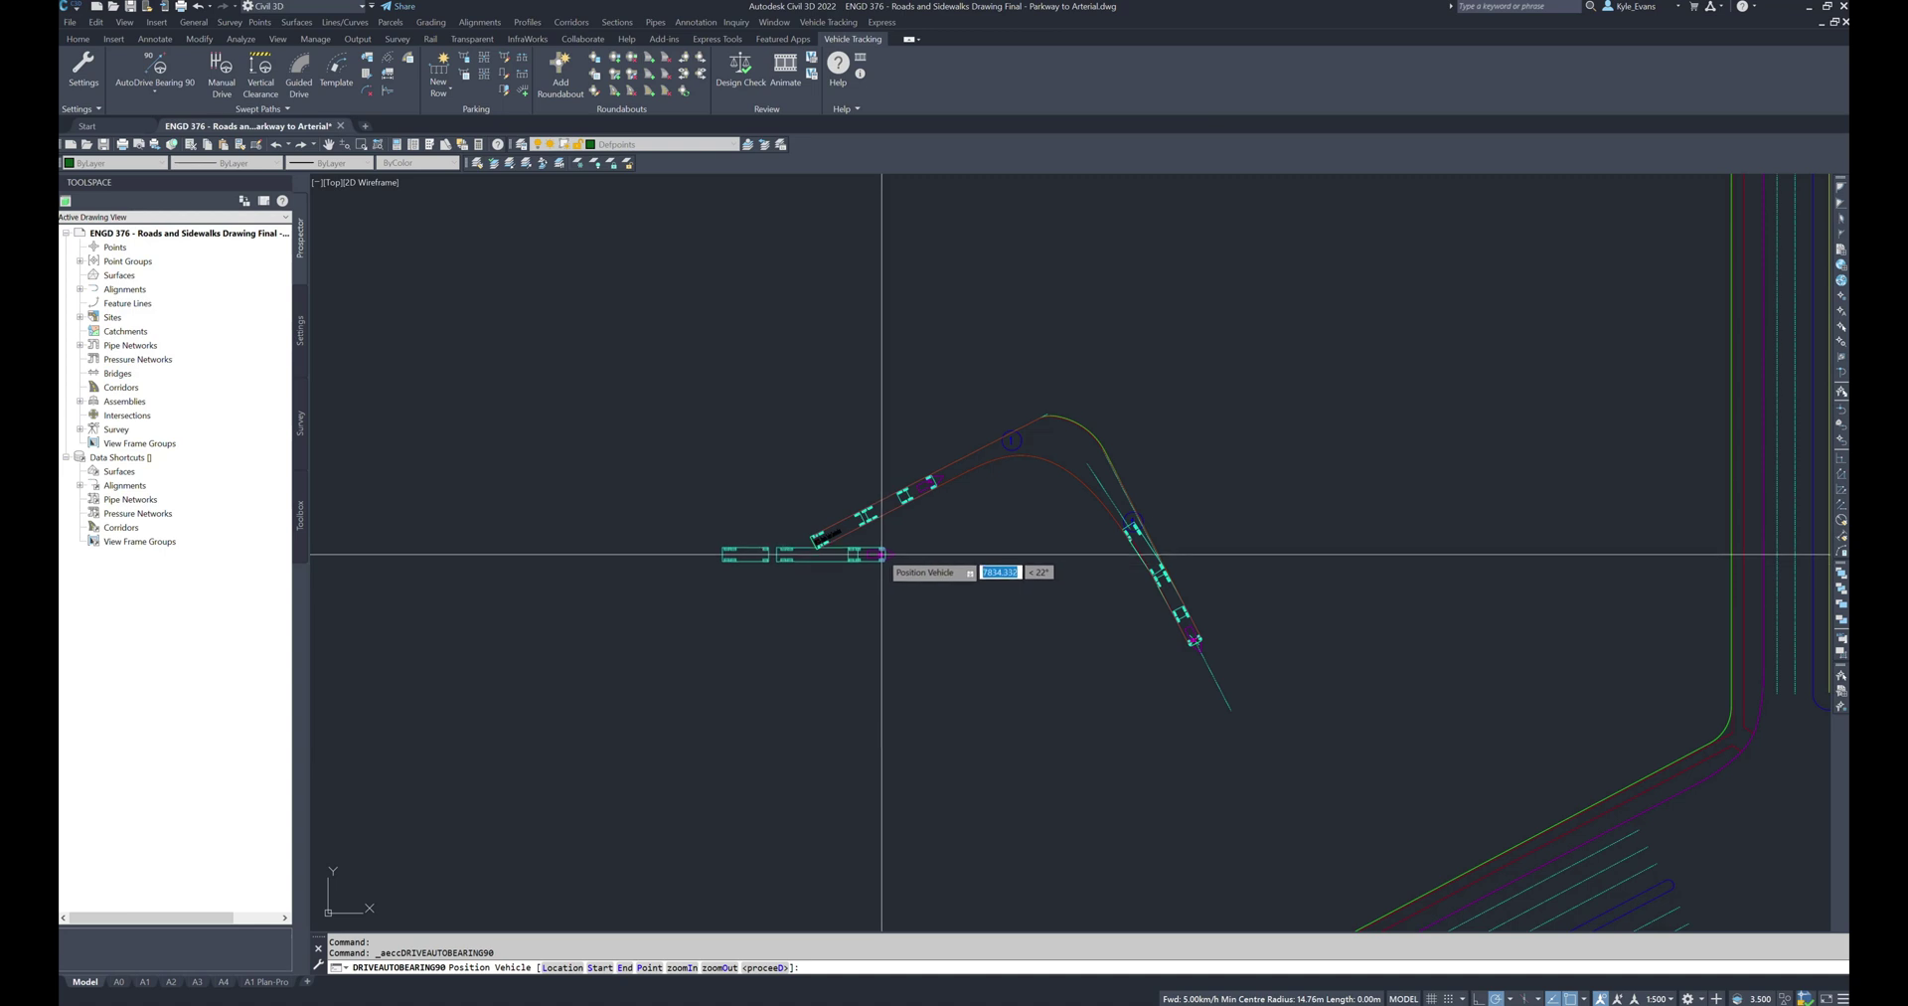
click(837, 561)
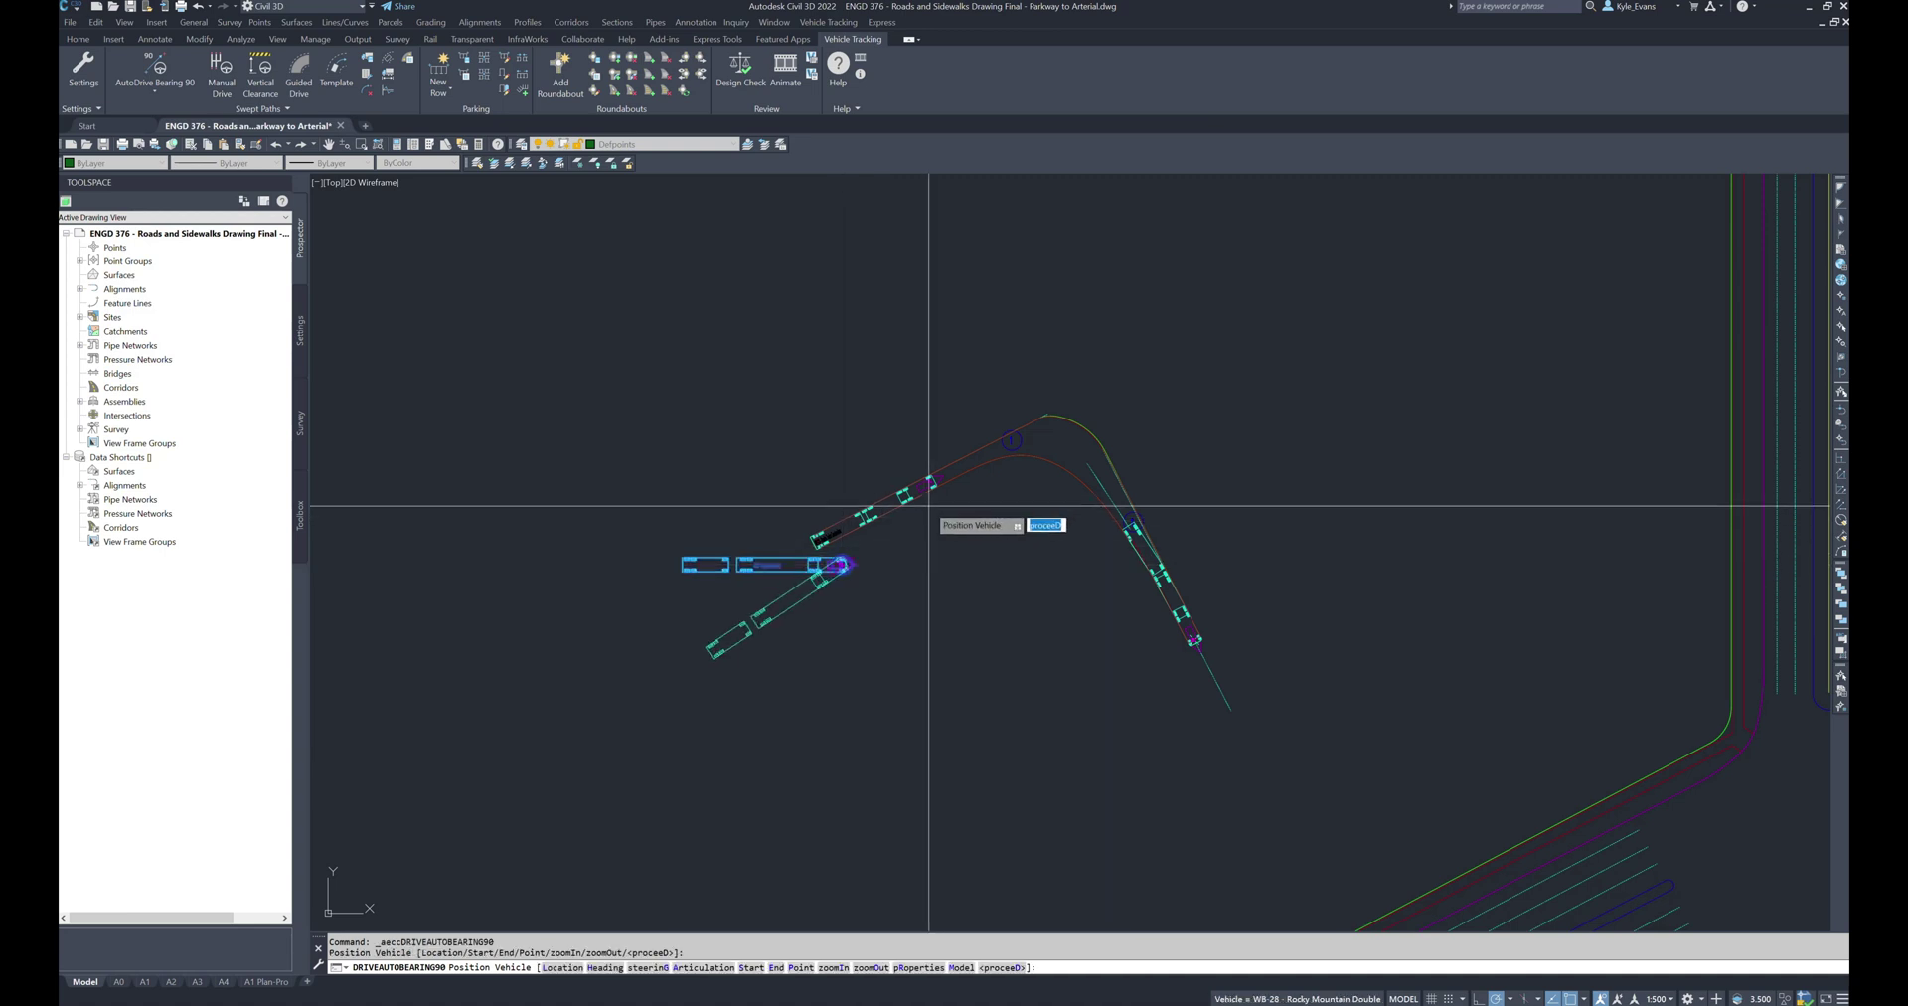
click(930, 509)
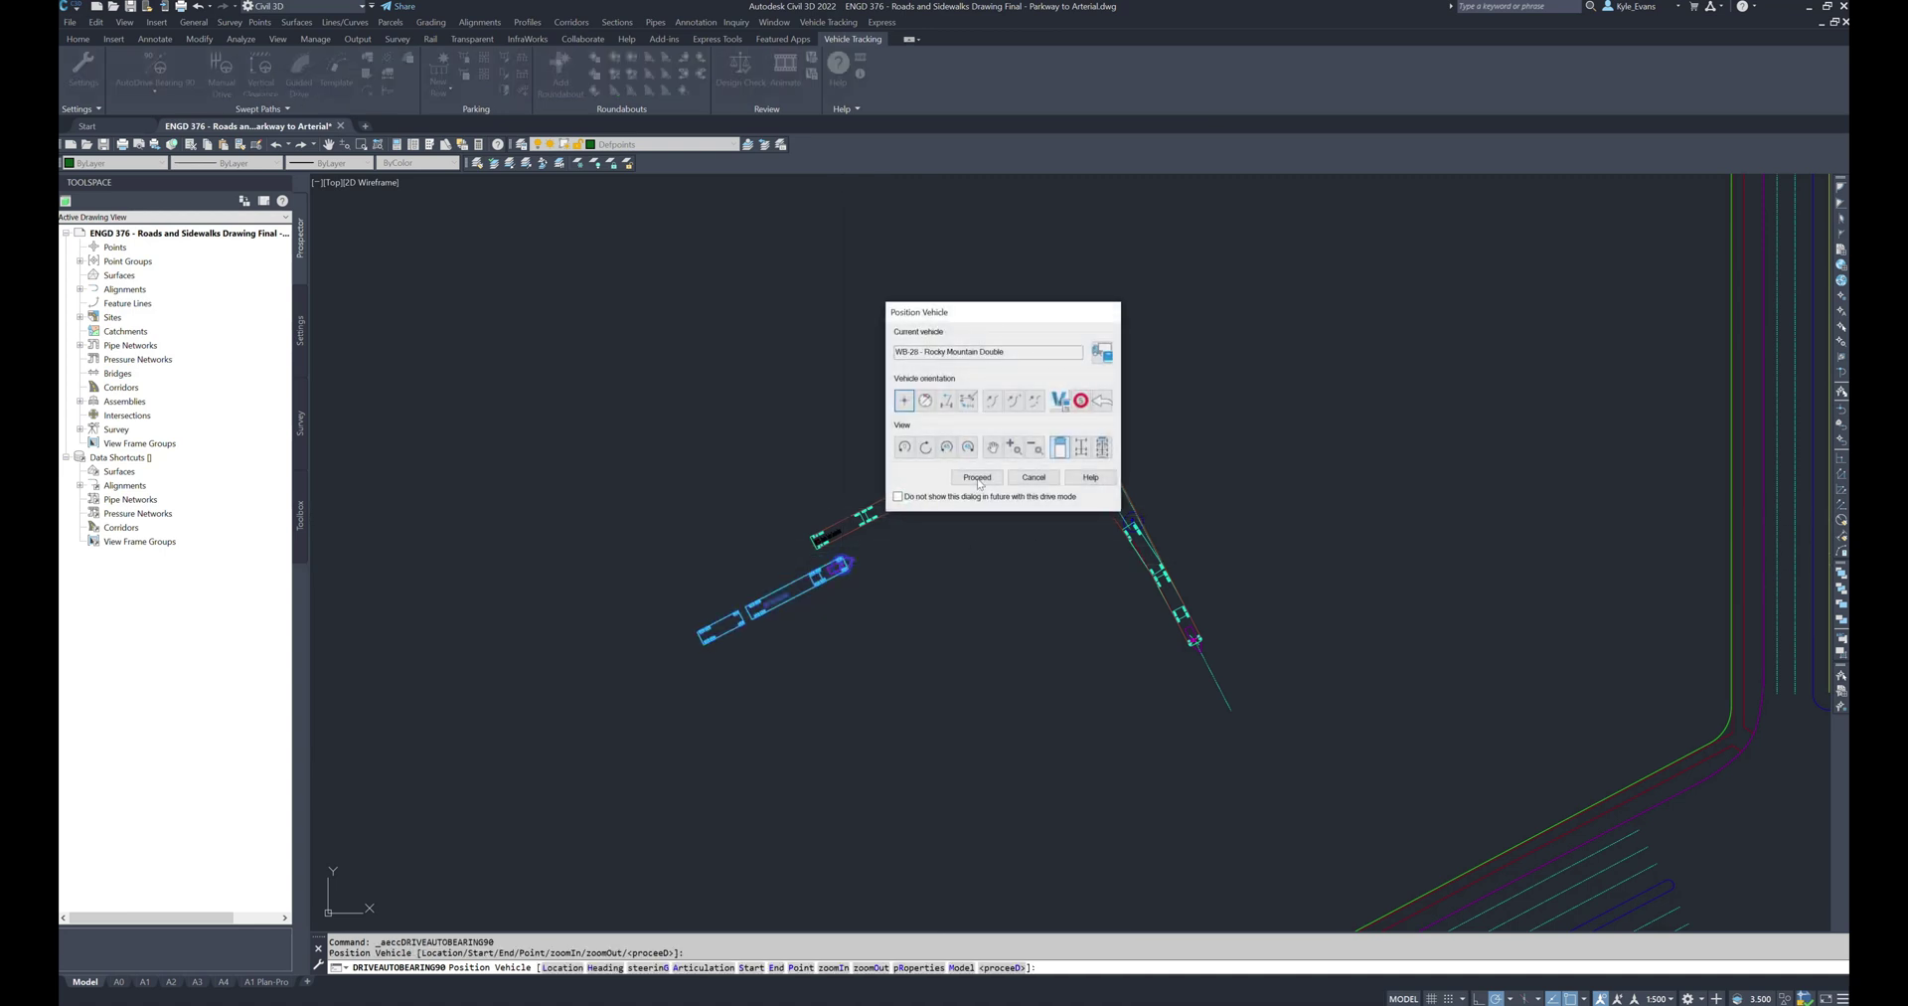
click(977, 479)
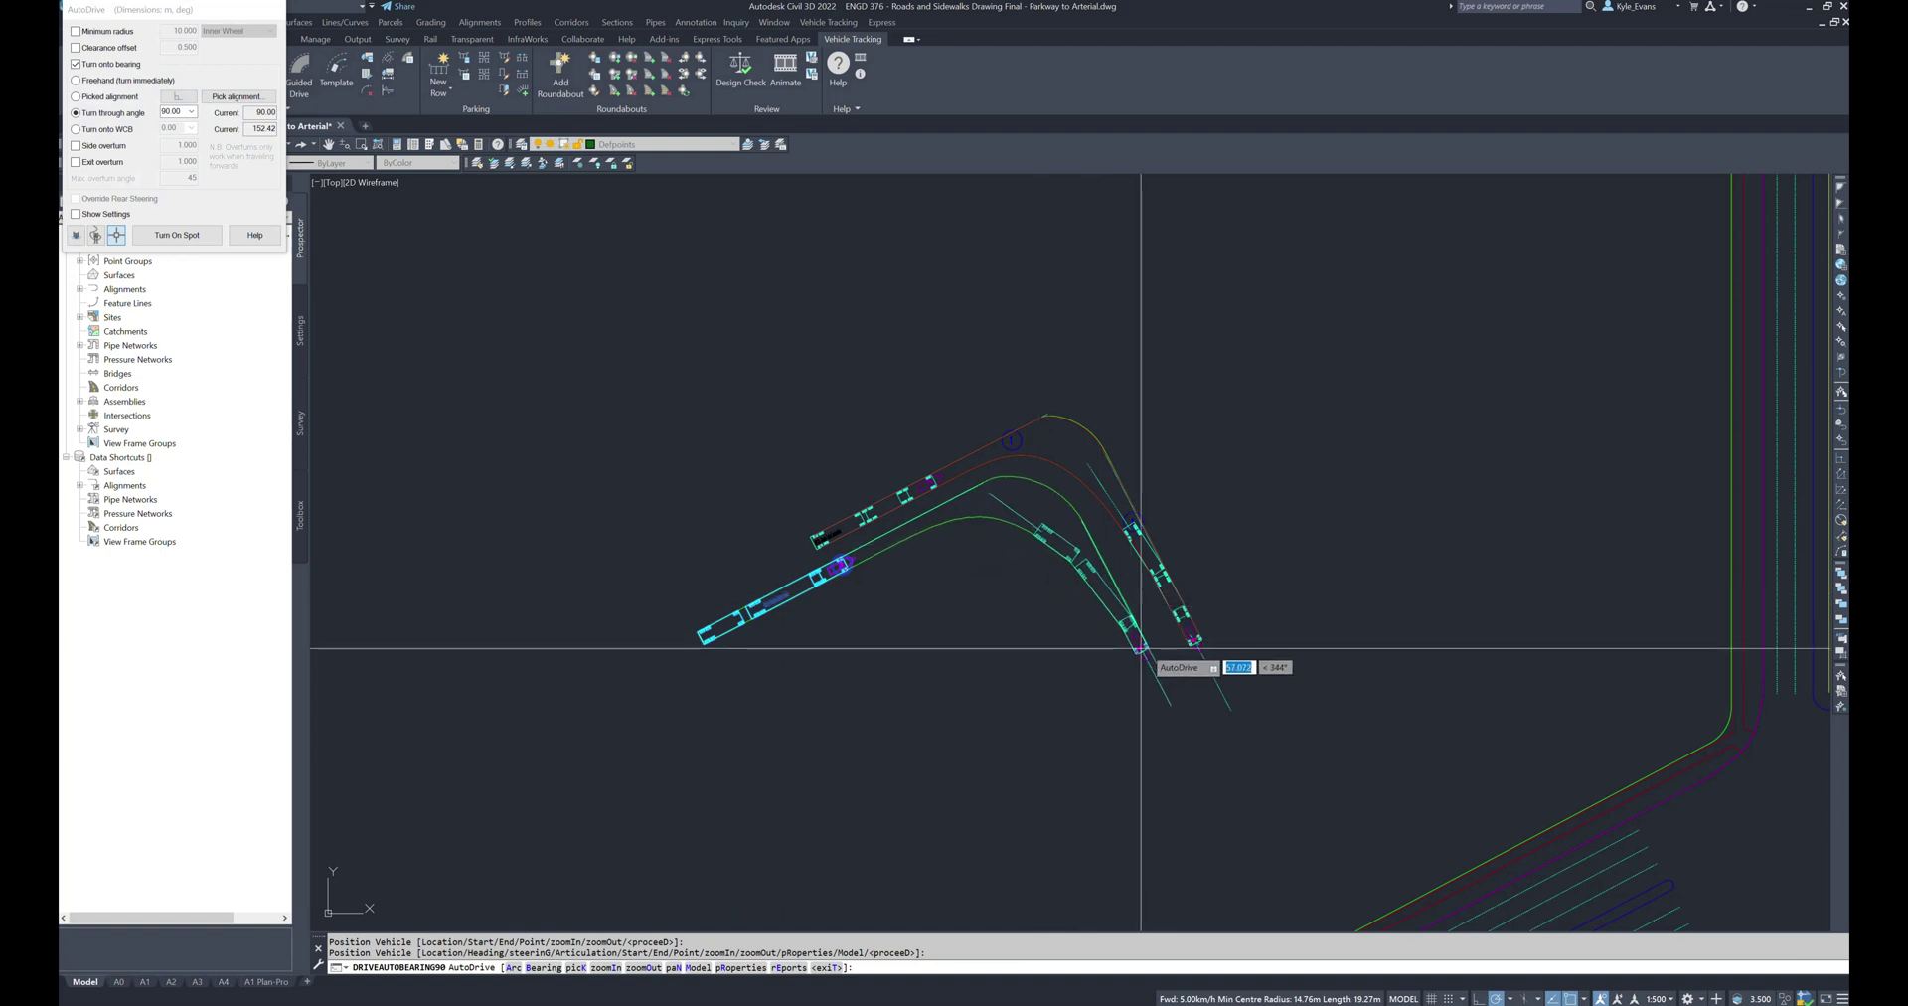
click(1213, 737)
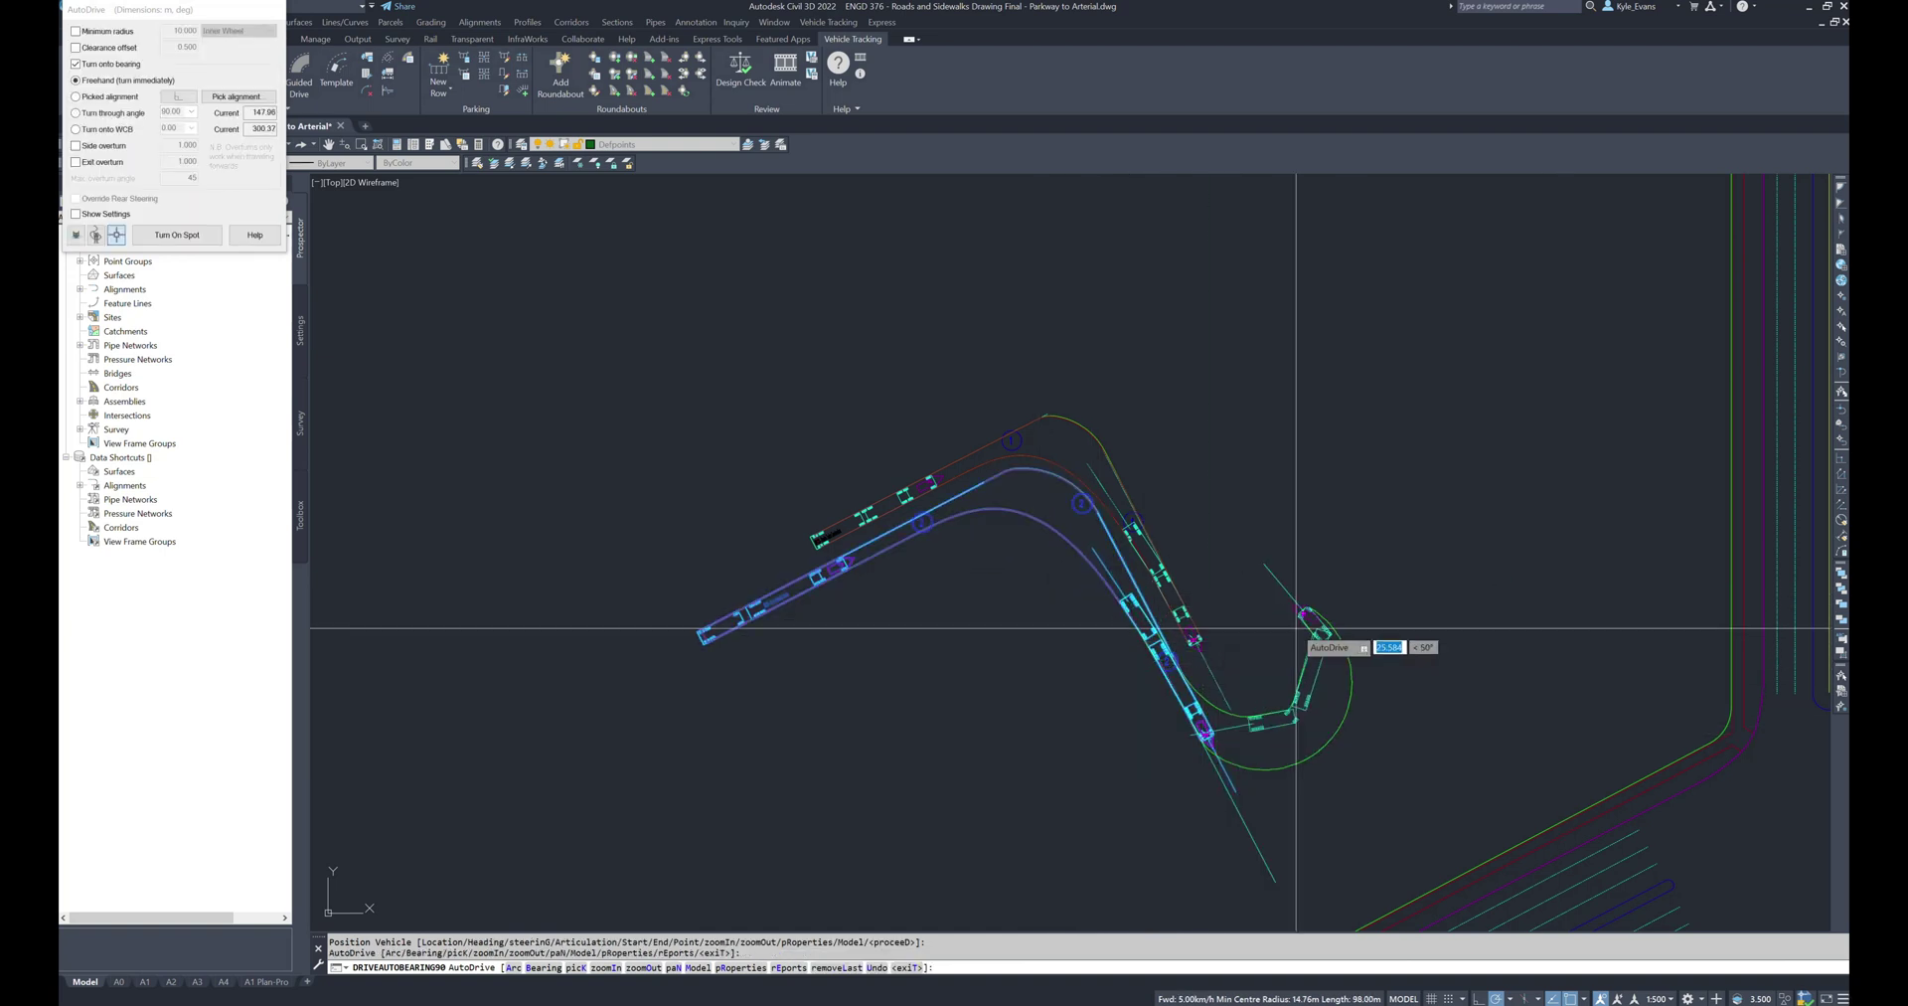
key(Escape)
scroll(977, 532, up, 3)
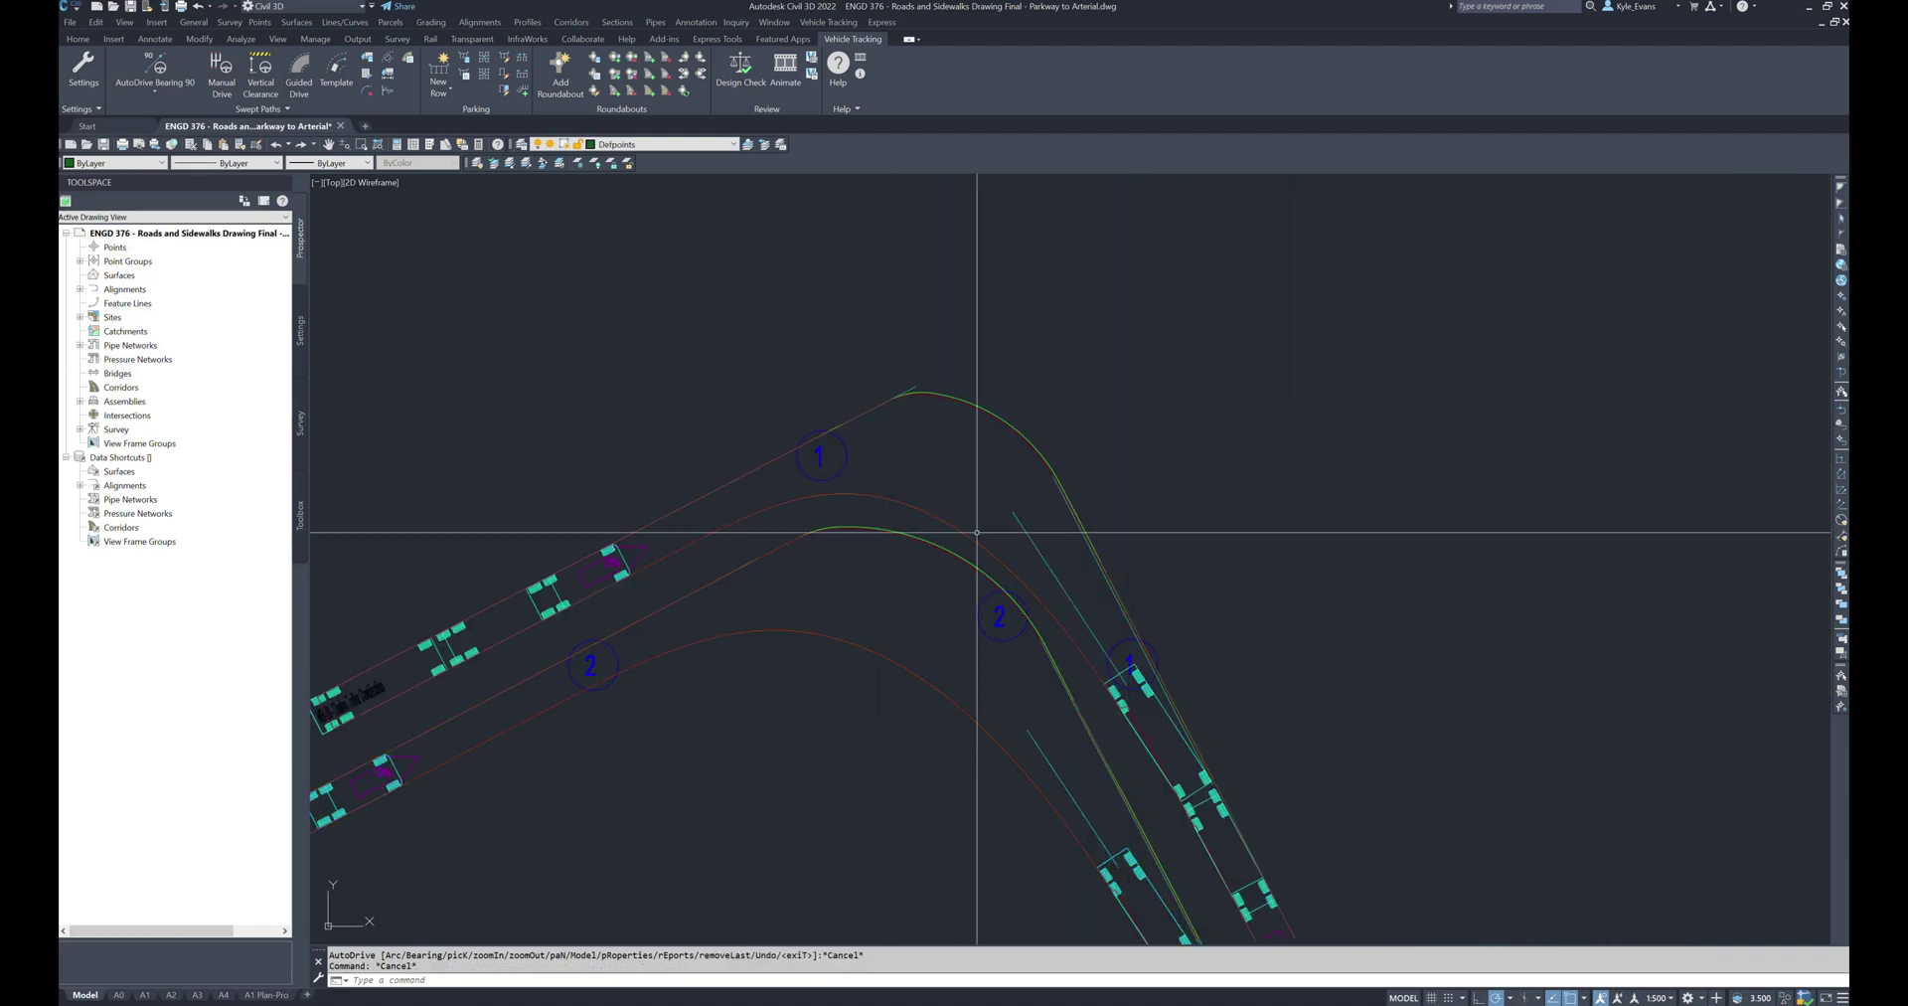
scroll(864, 656, down, 4)
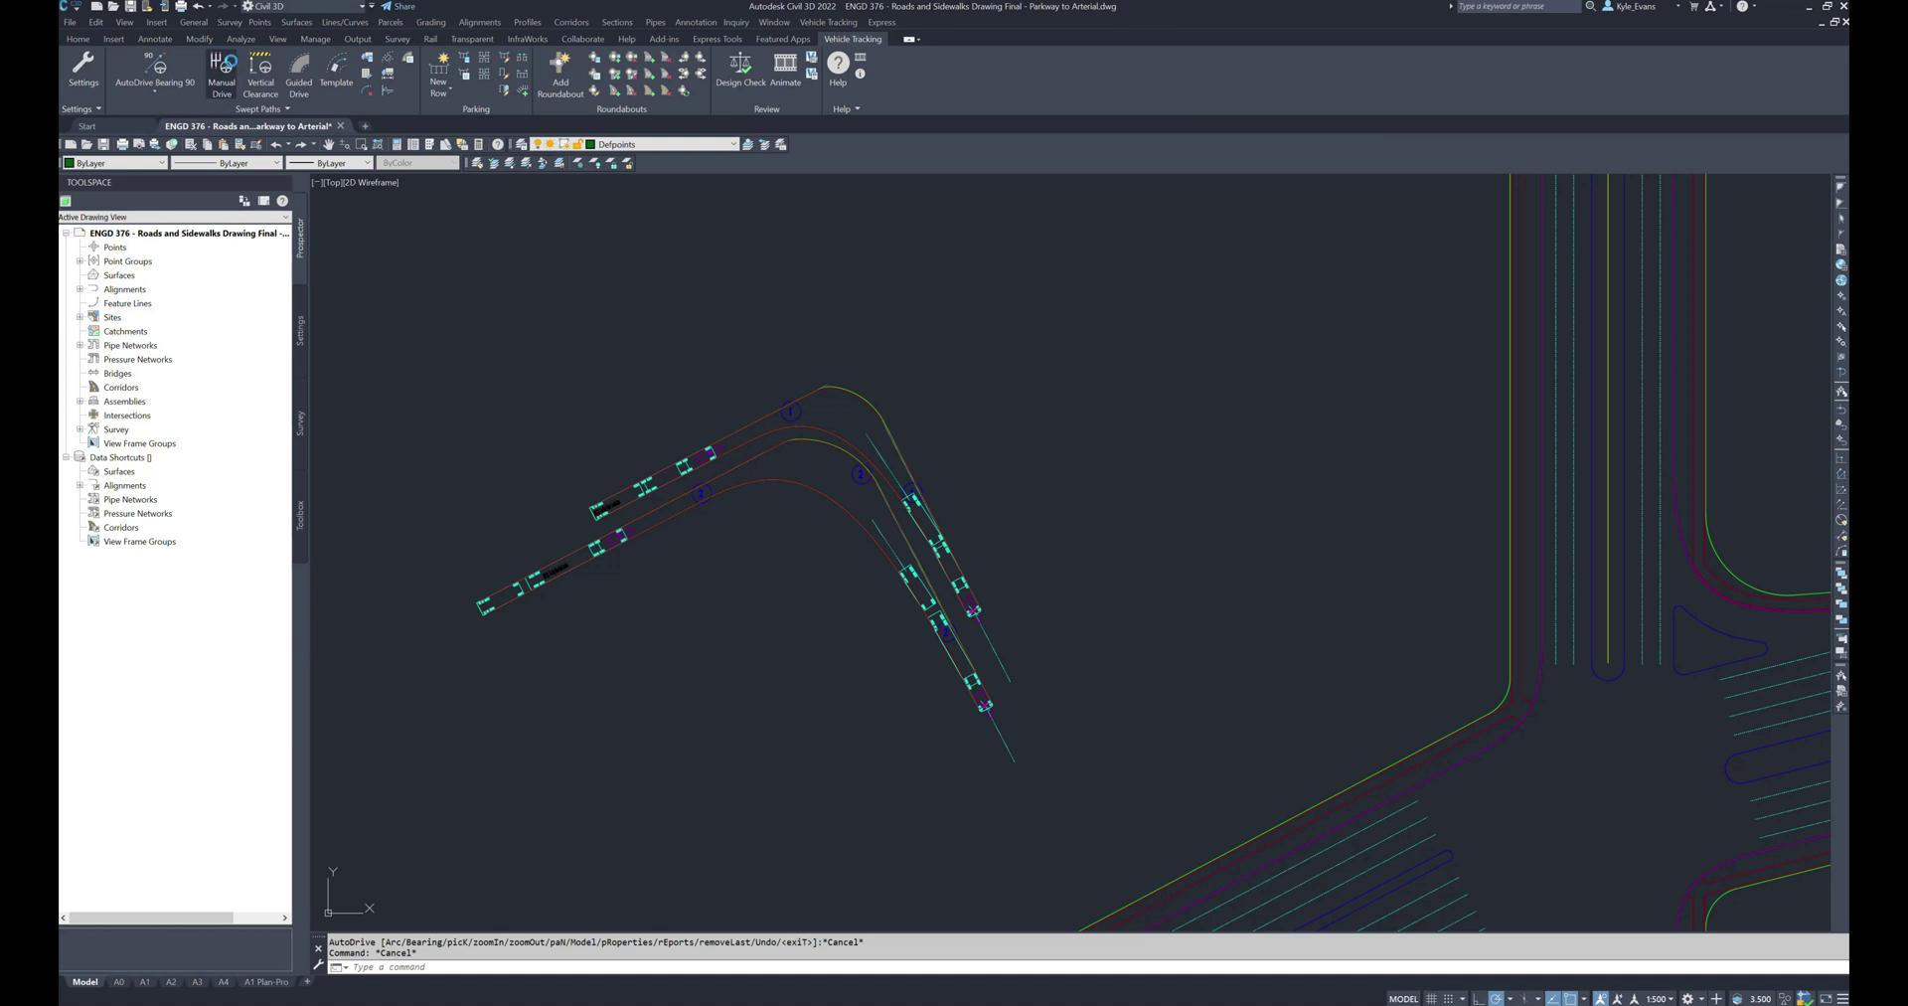
Start a manual drive using the WB-23 Double Trailer Combination from the ENGD 376 Roads and Sidewalks pool
click(223, 67)
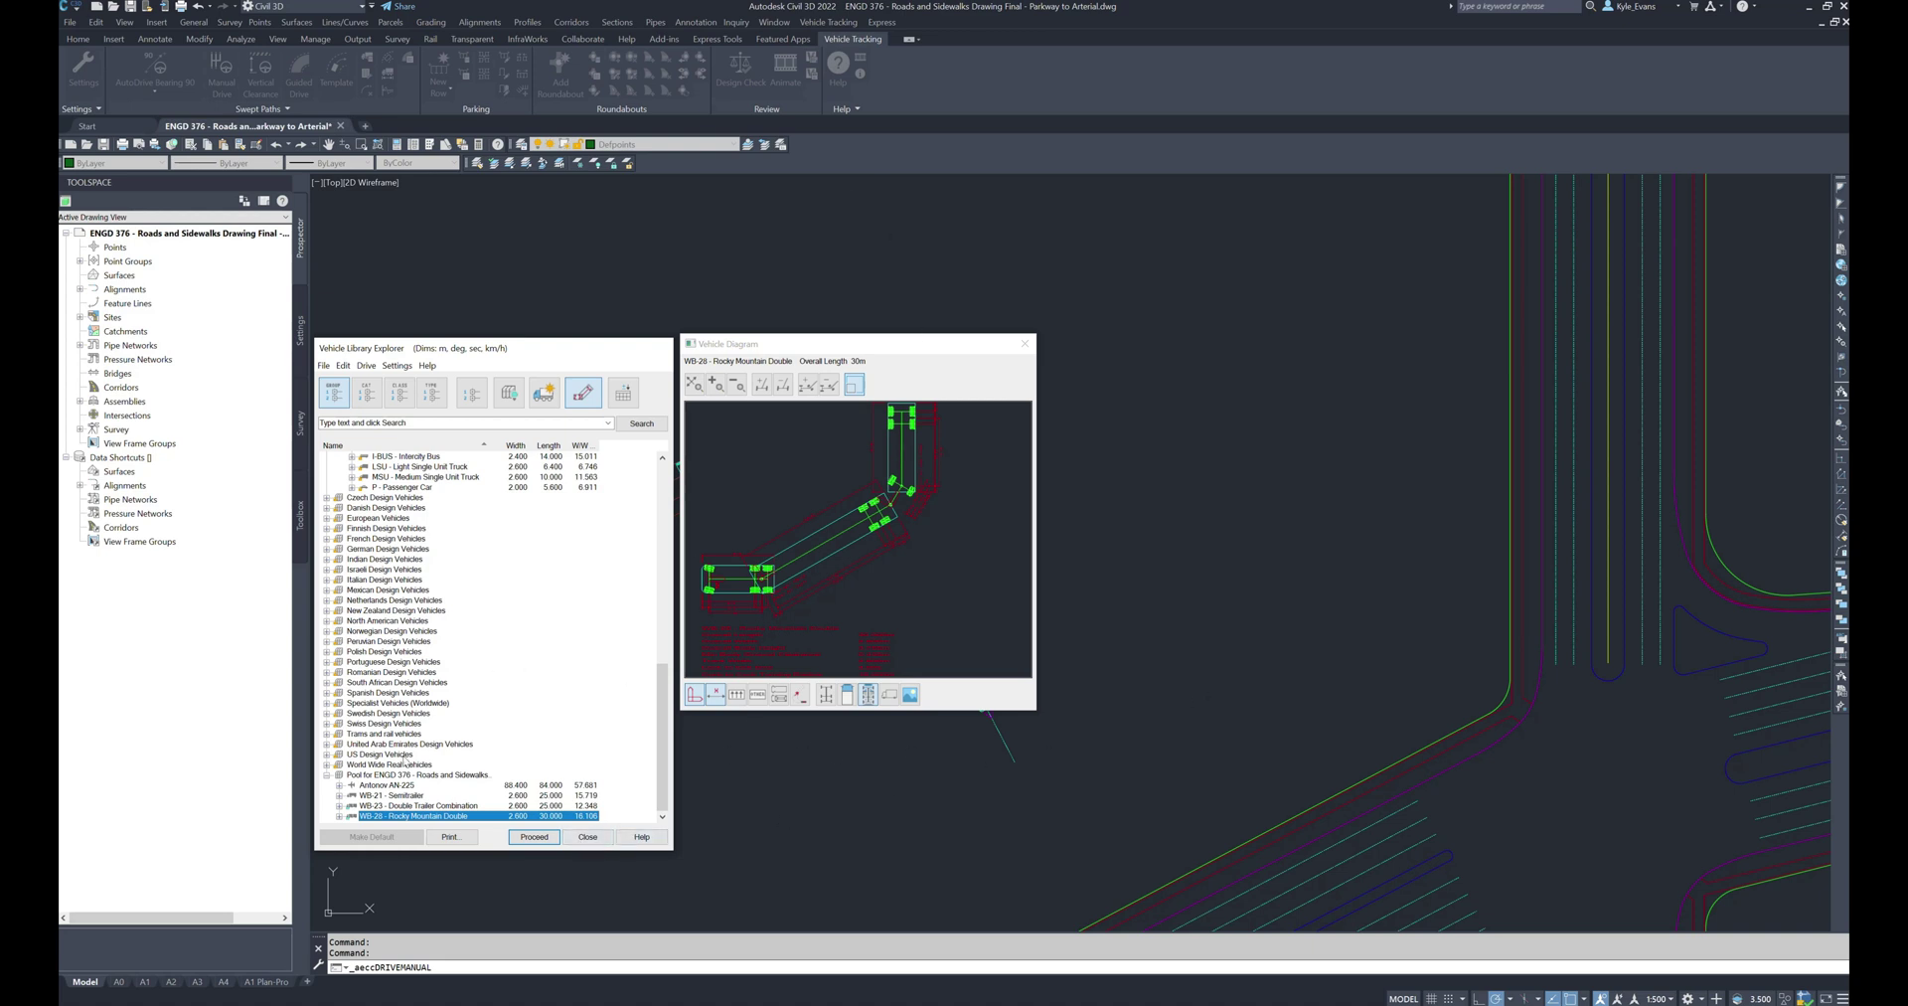
click(429, 806)
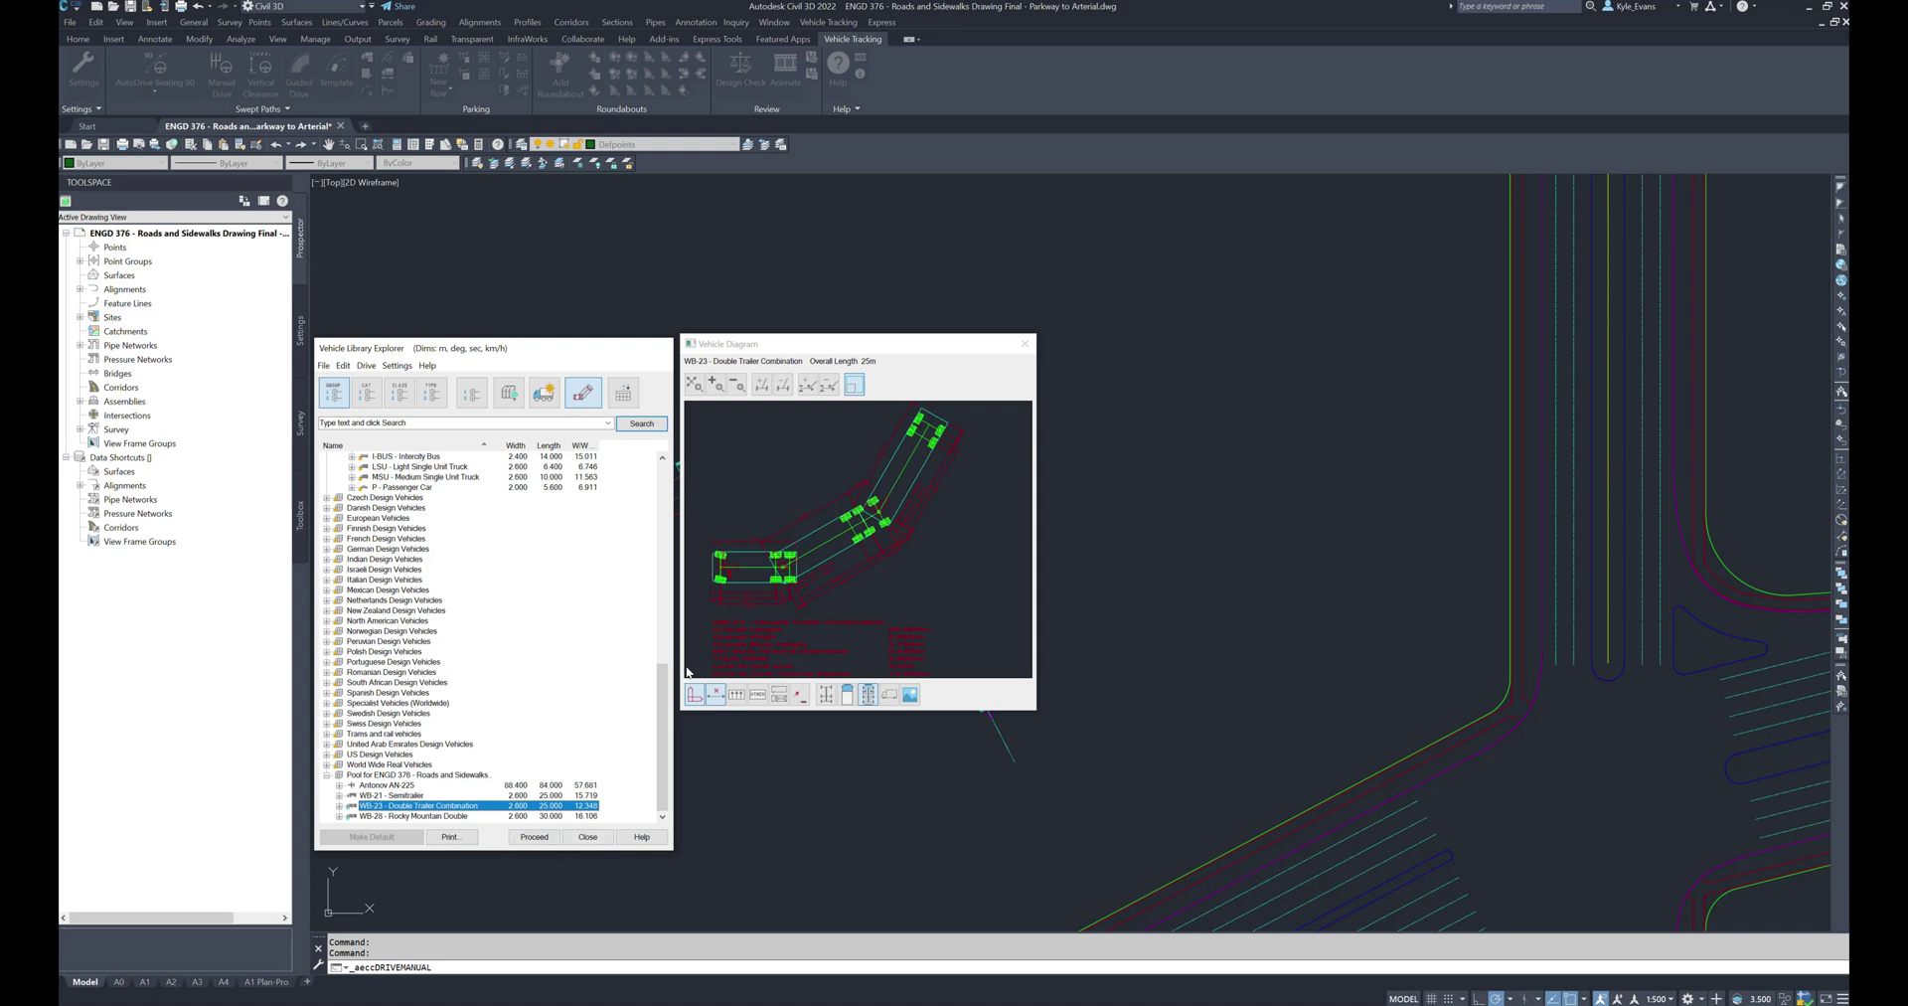
click(389, 775)
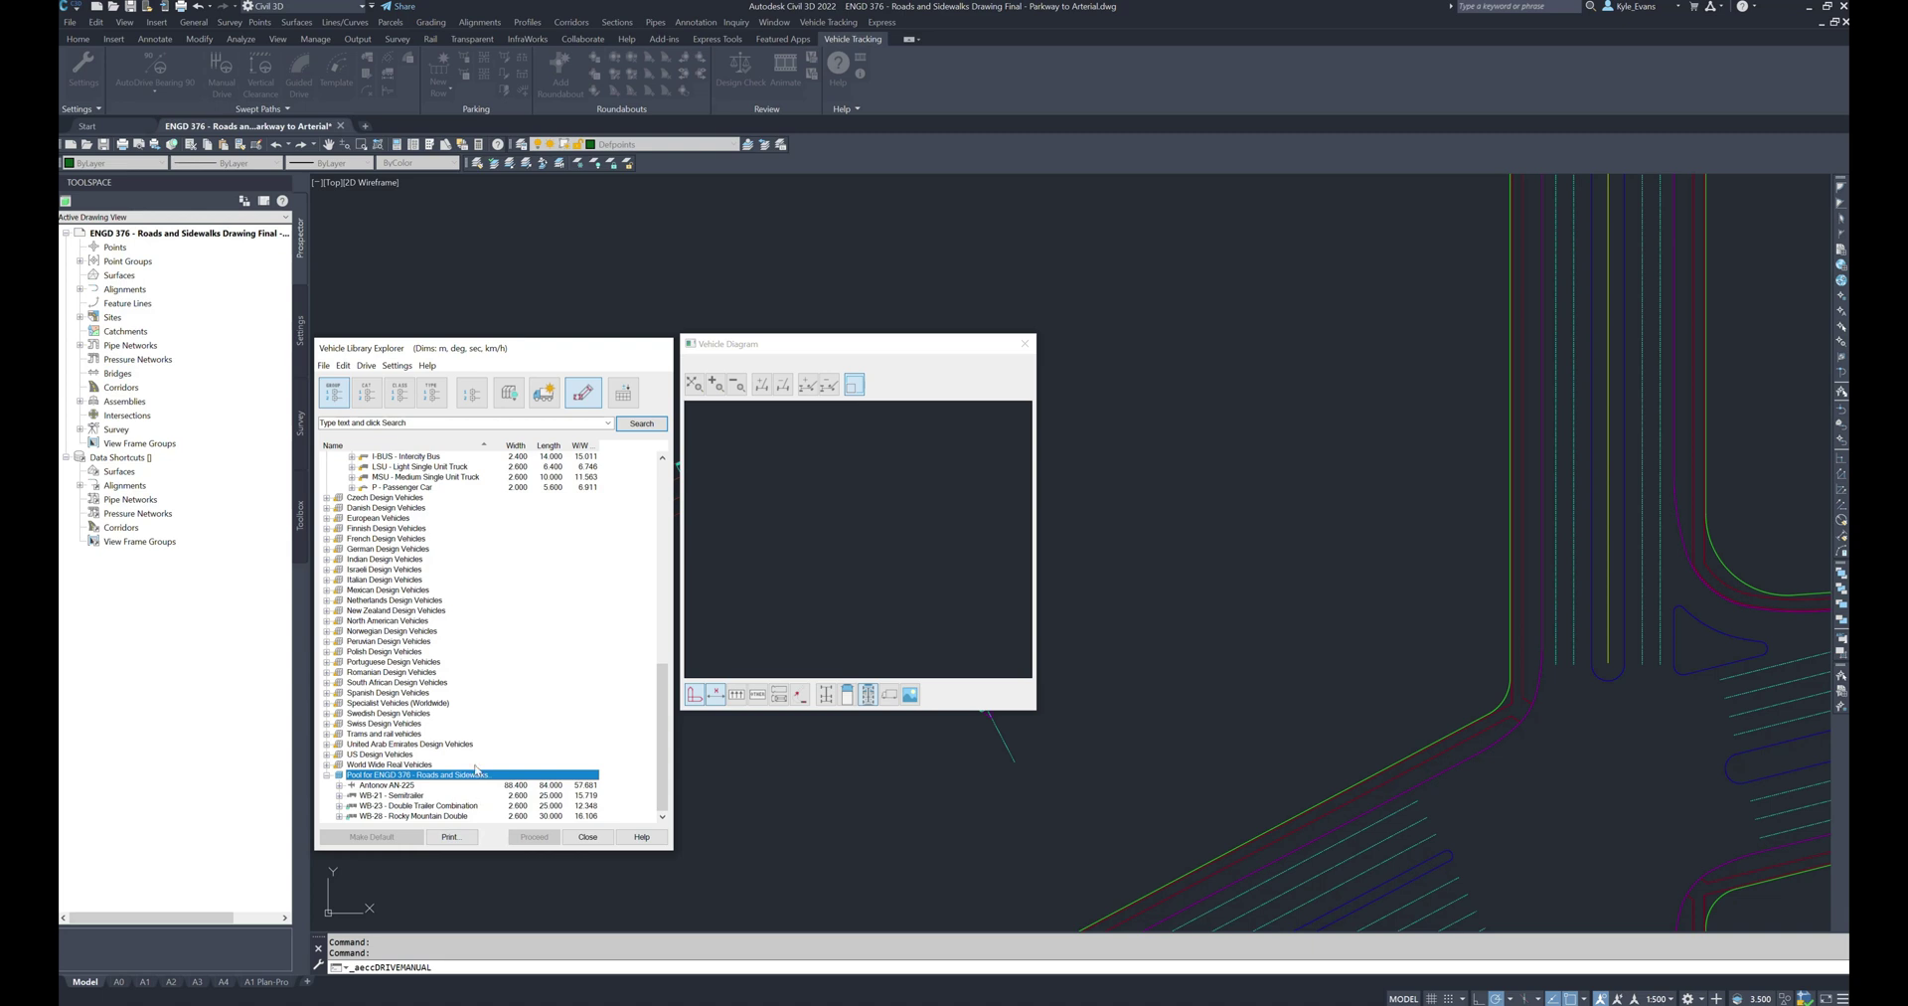
click(369, 806)
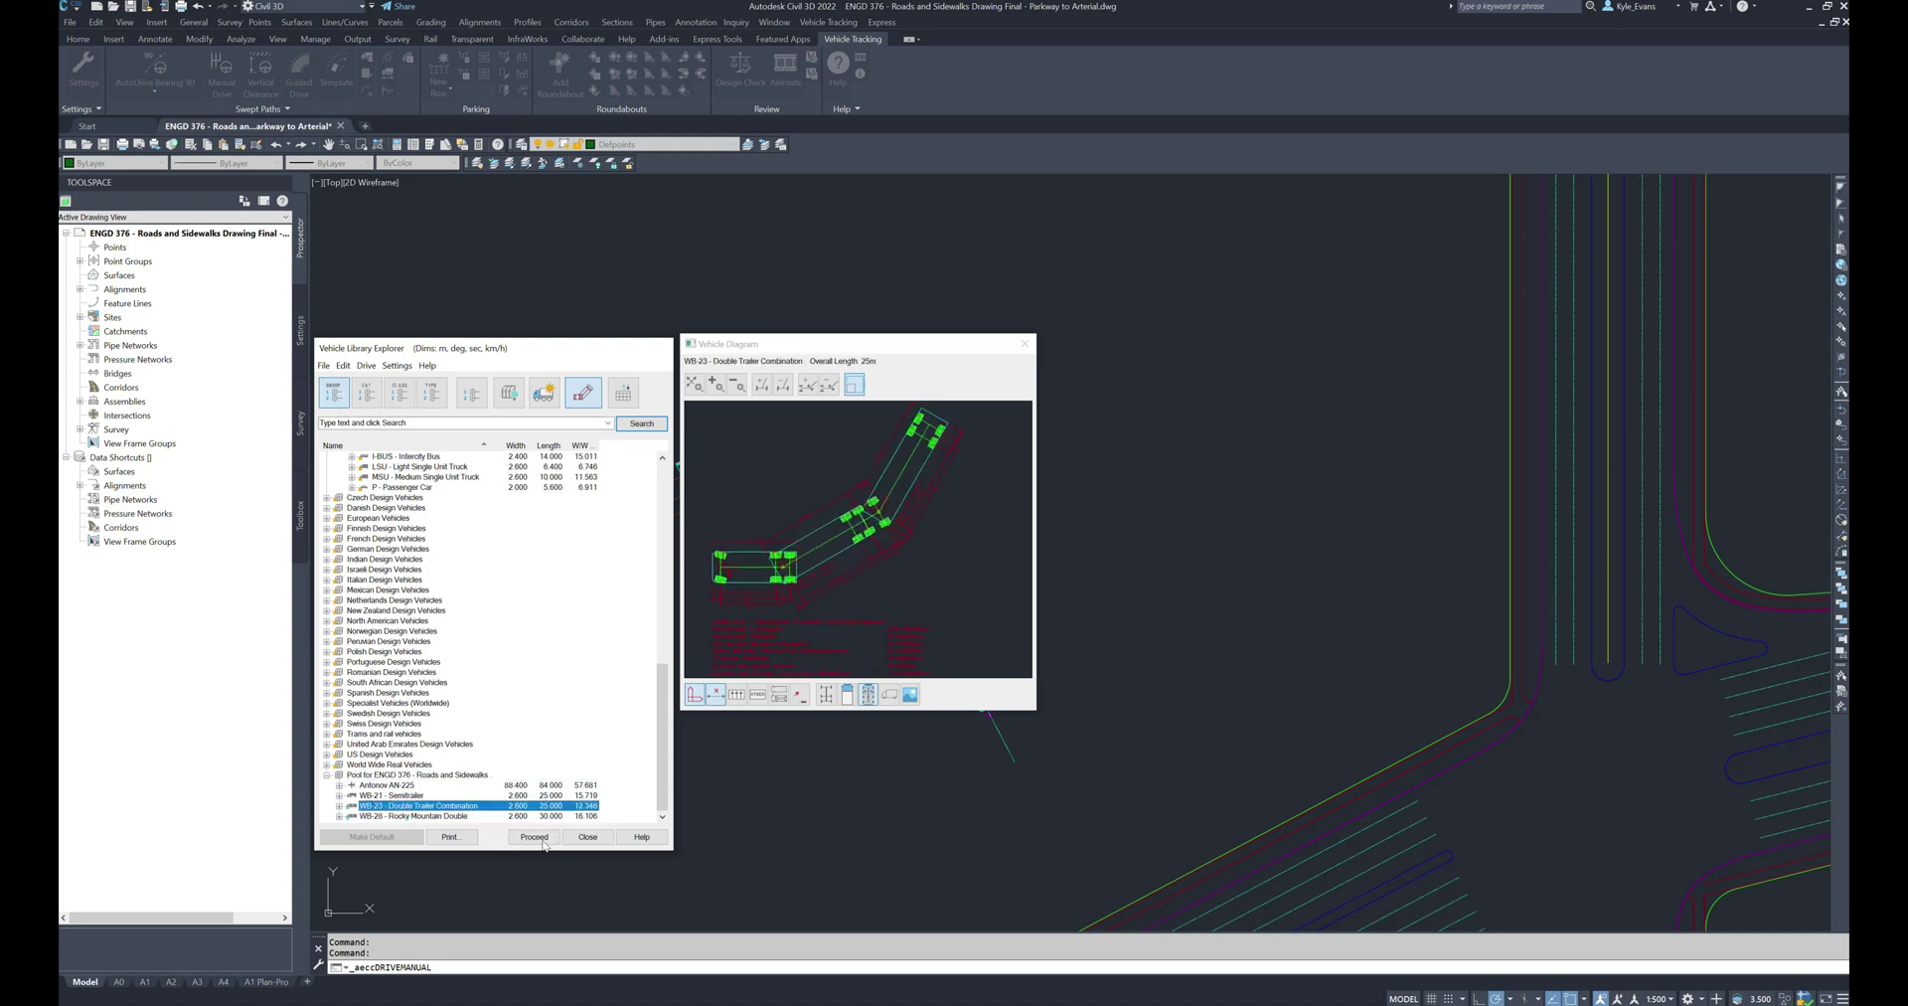
key(Return)
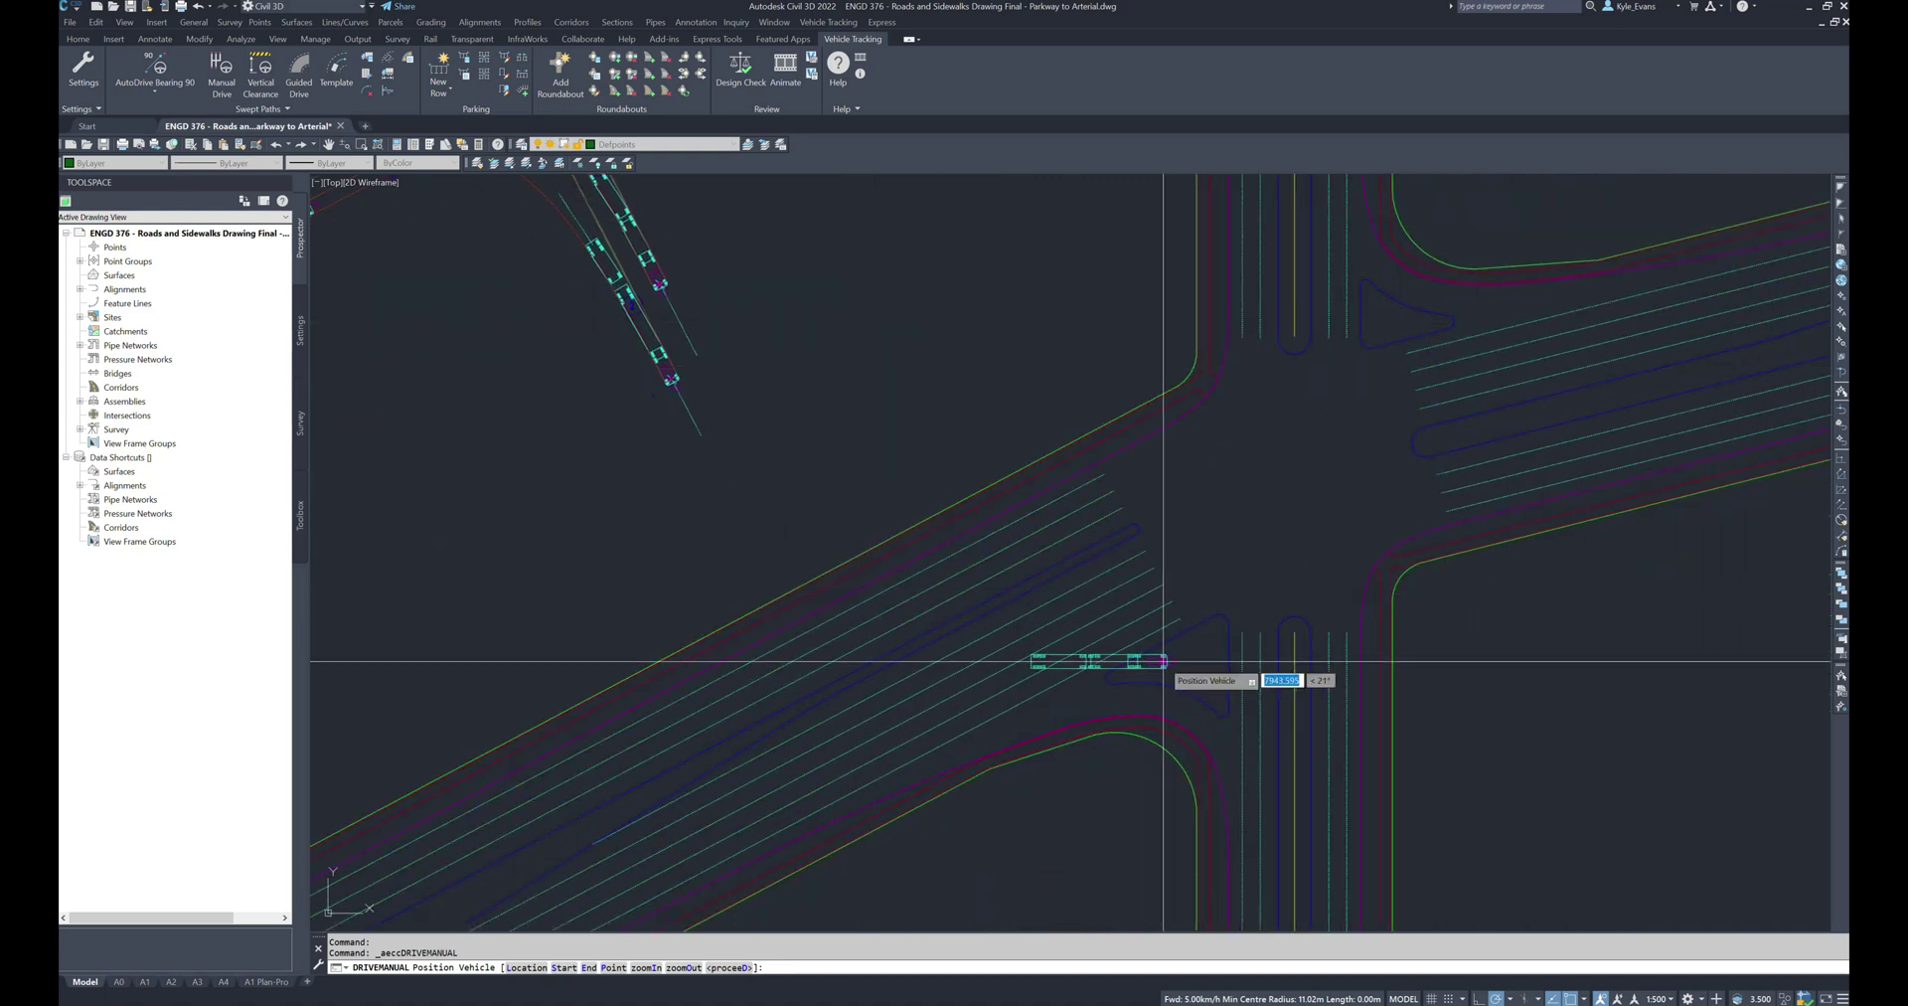
Position the WB-23 in the northbound lane south of the intersection, heading up the road
scroll(1206, 536, up, 5)
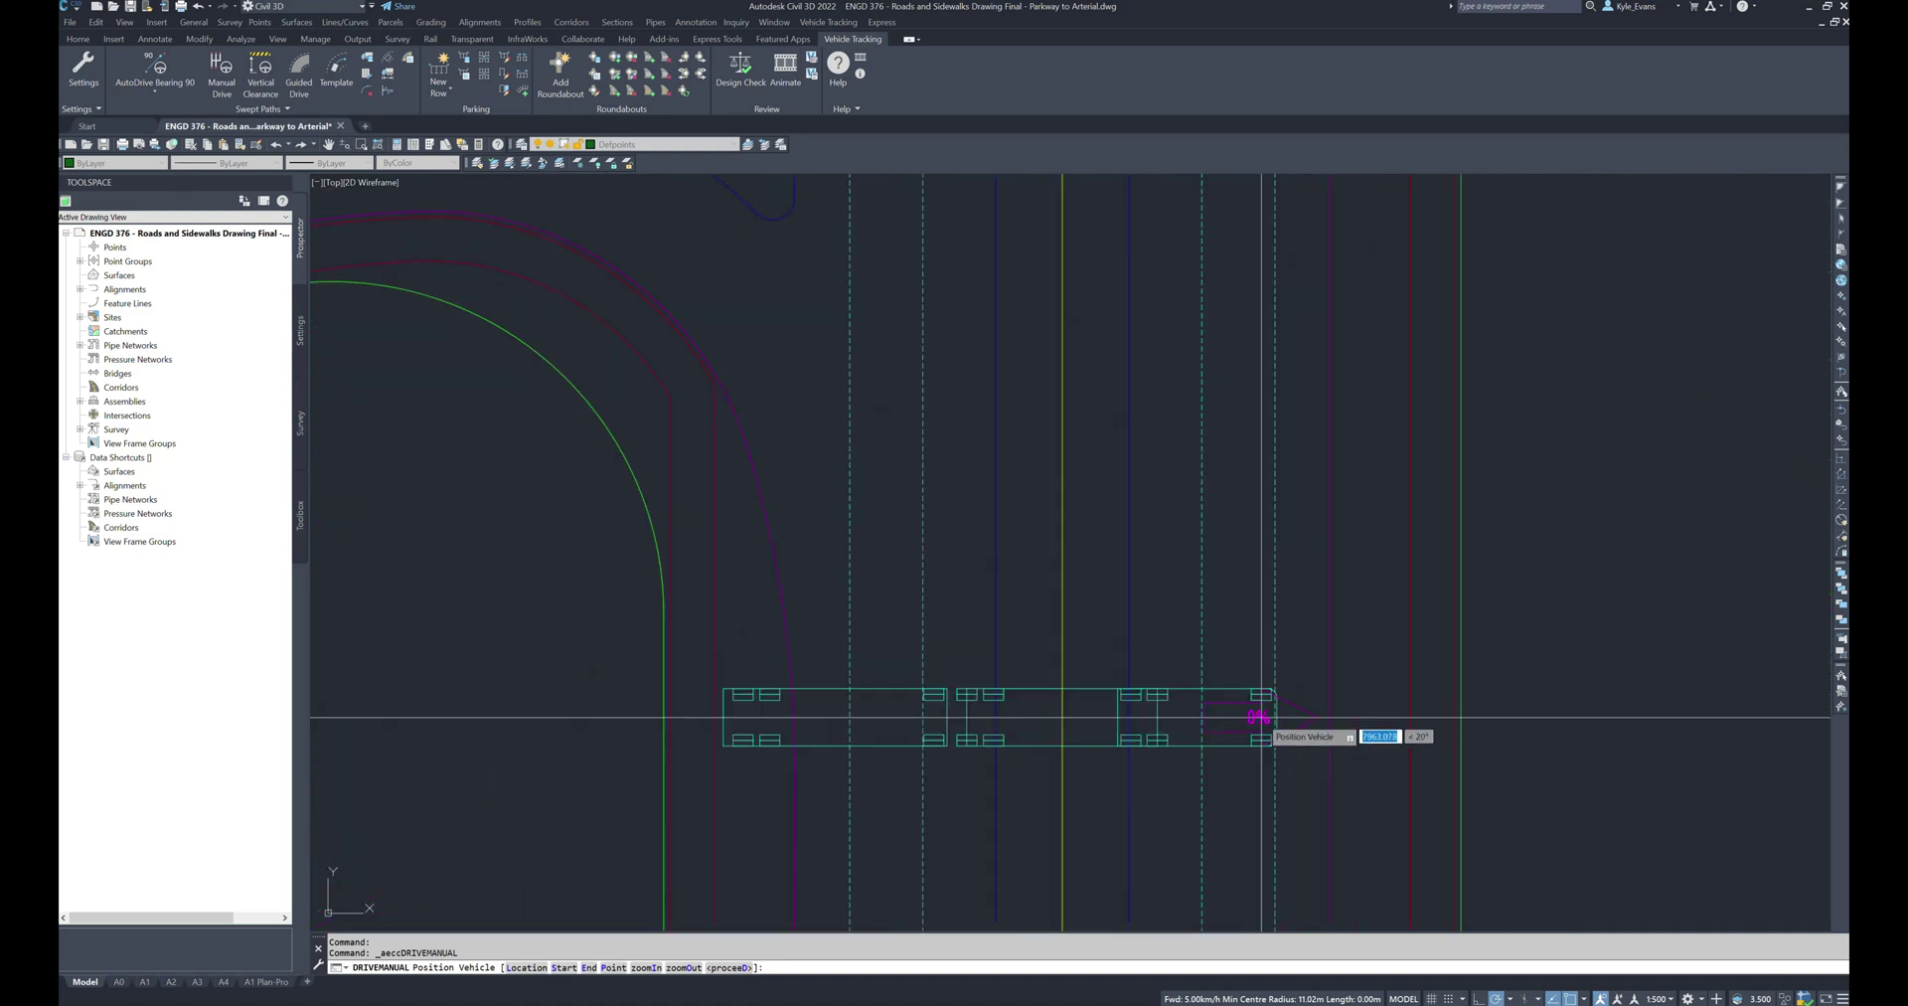
click(1166, 795)
key(Return)
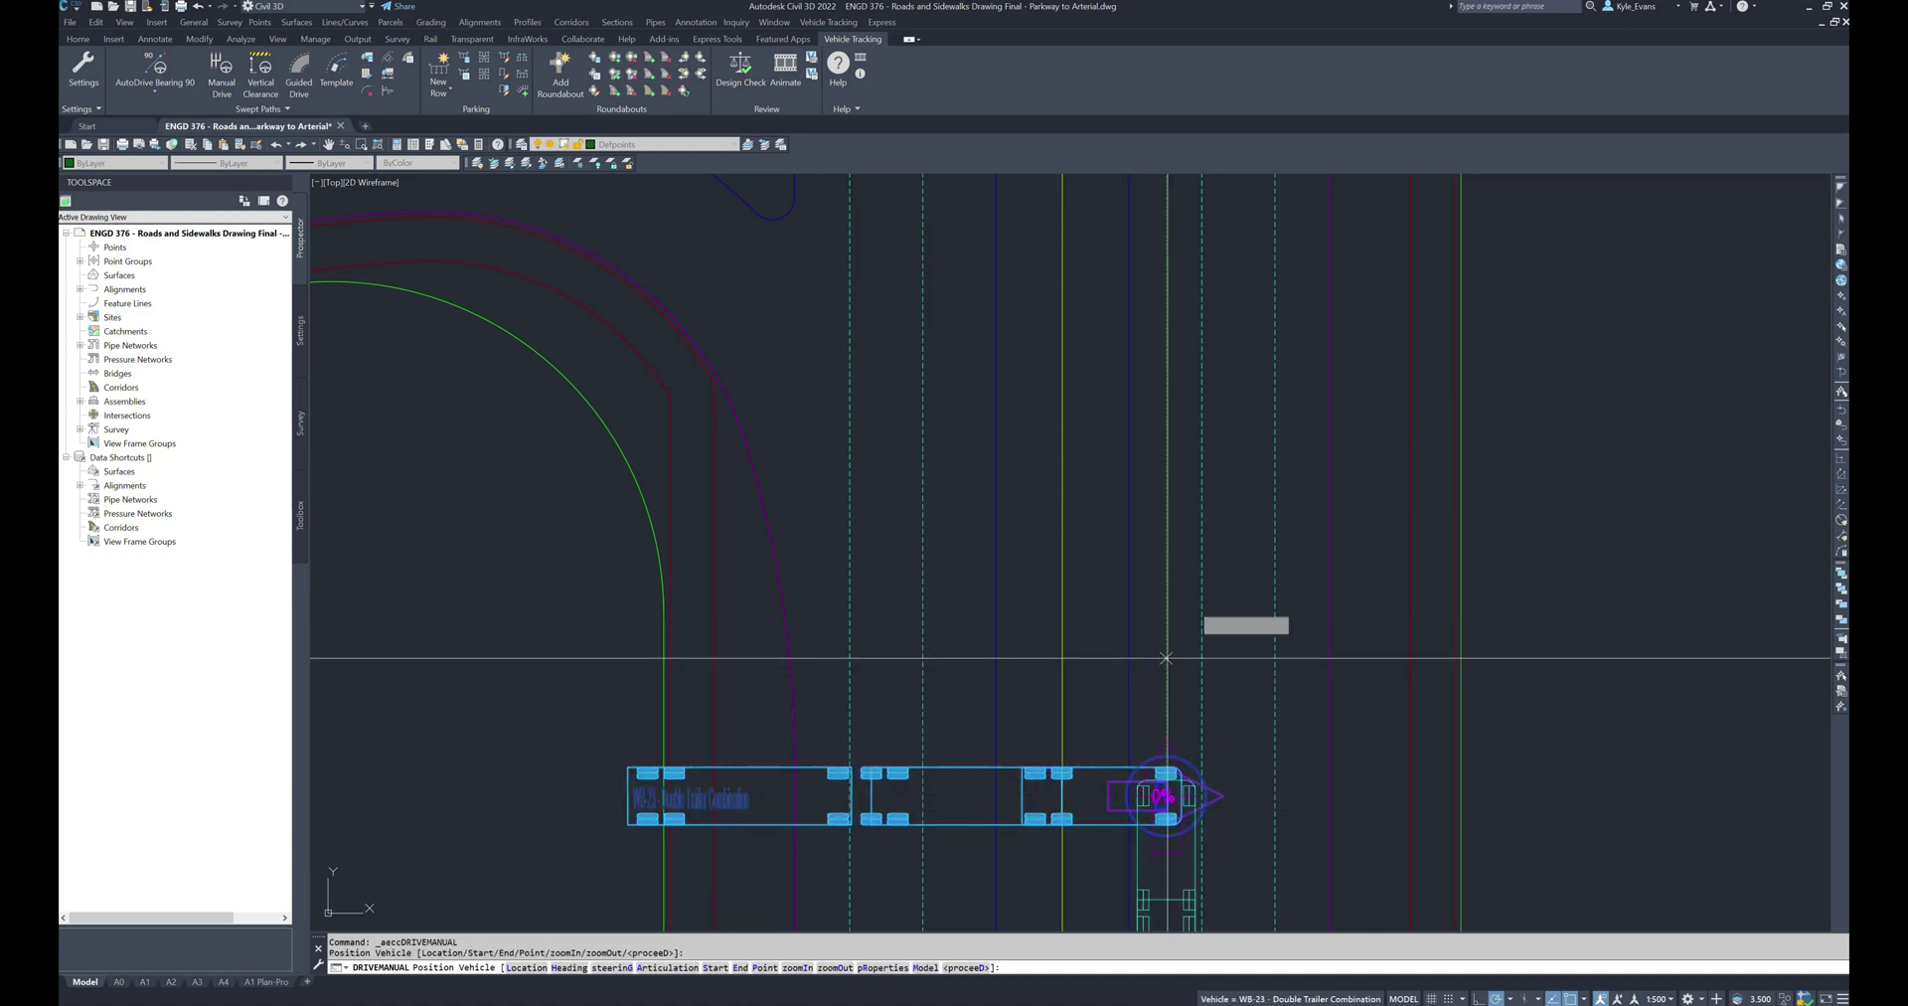
key(Return)
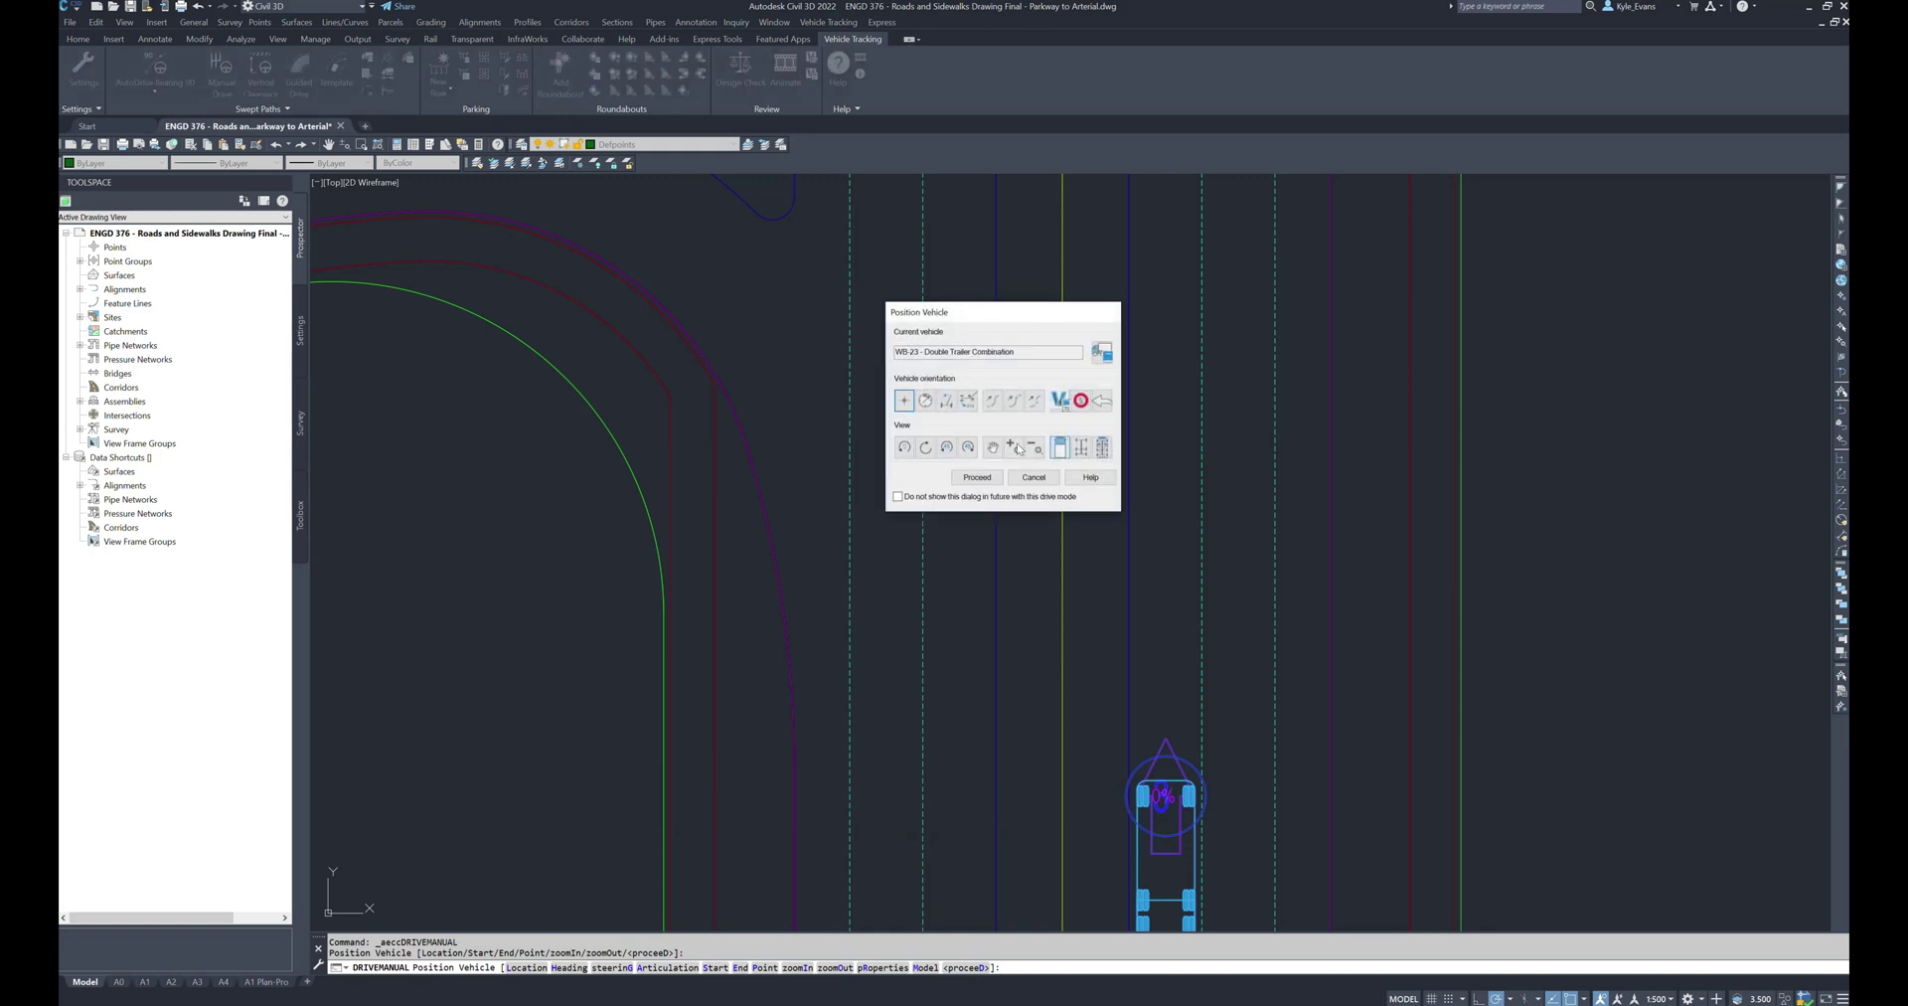
click(978, 478)
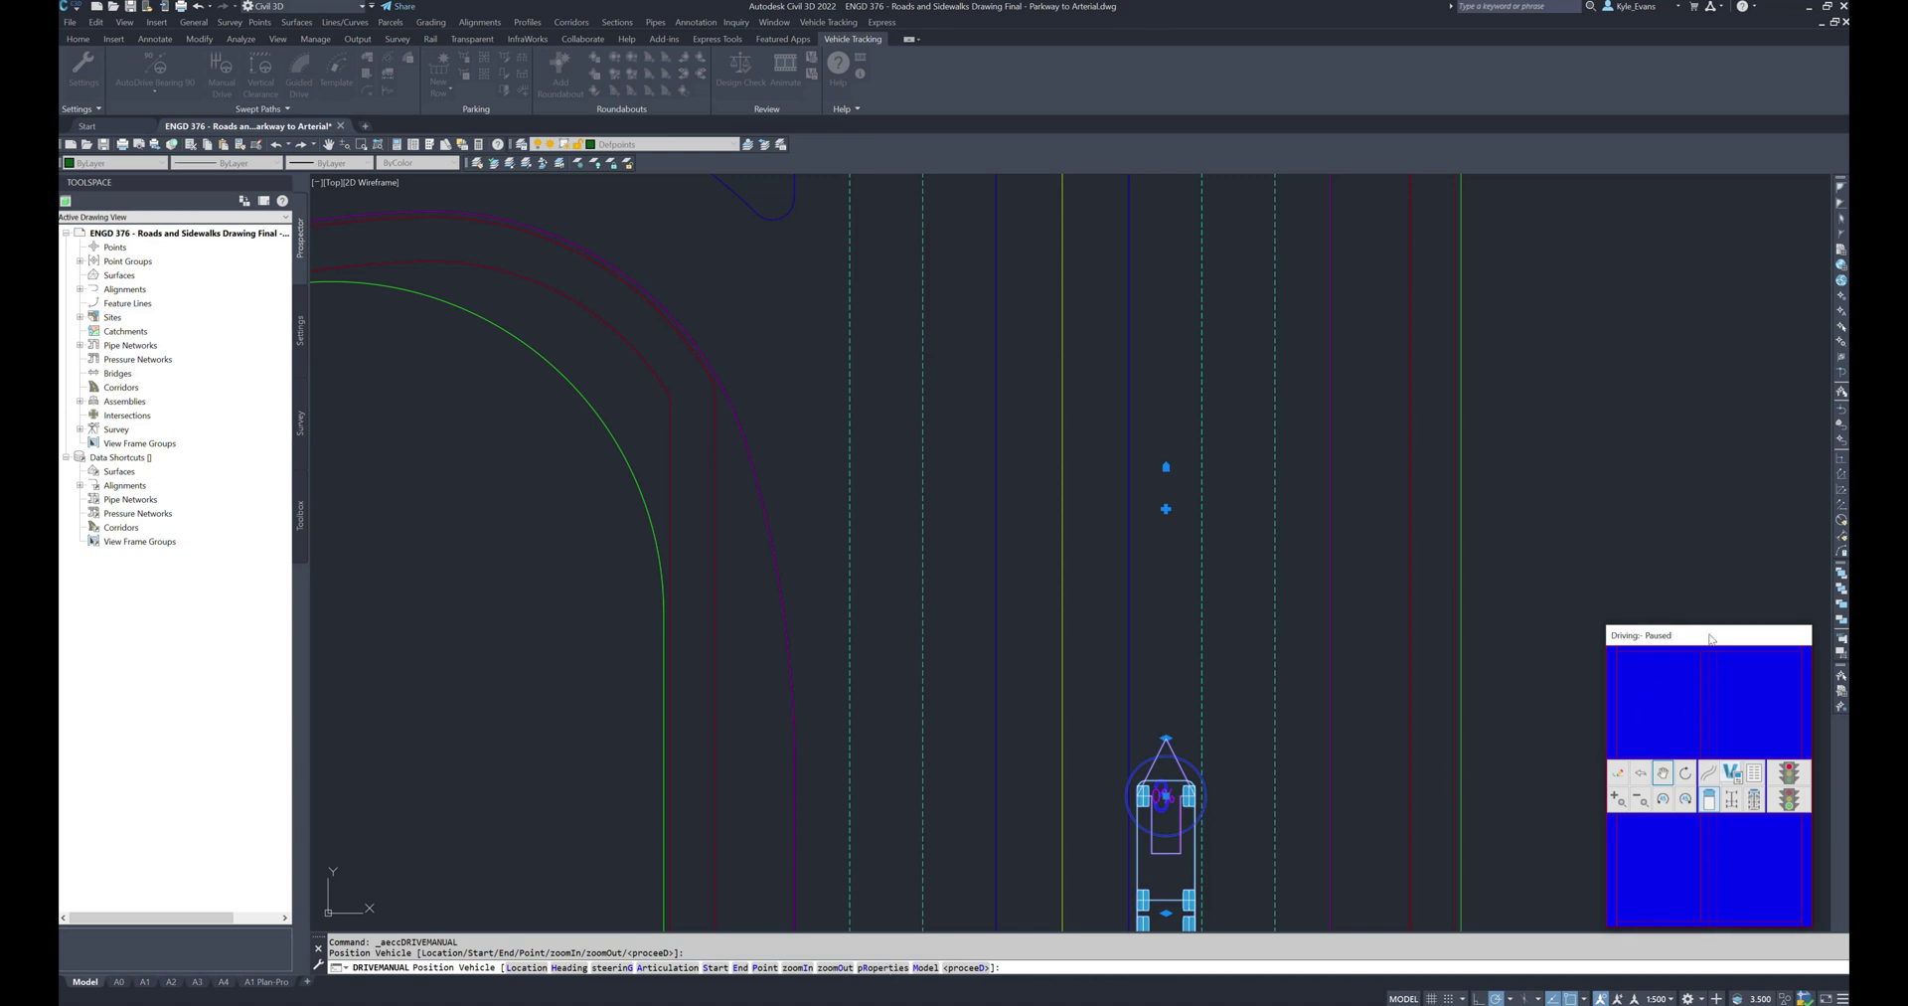
Drive the WB-23 forward manually, pause it, and end the manual drive
click(1707, 727)
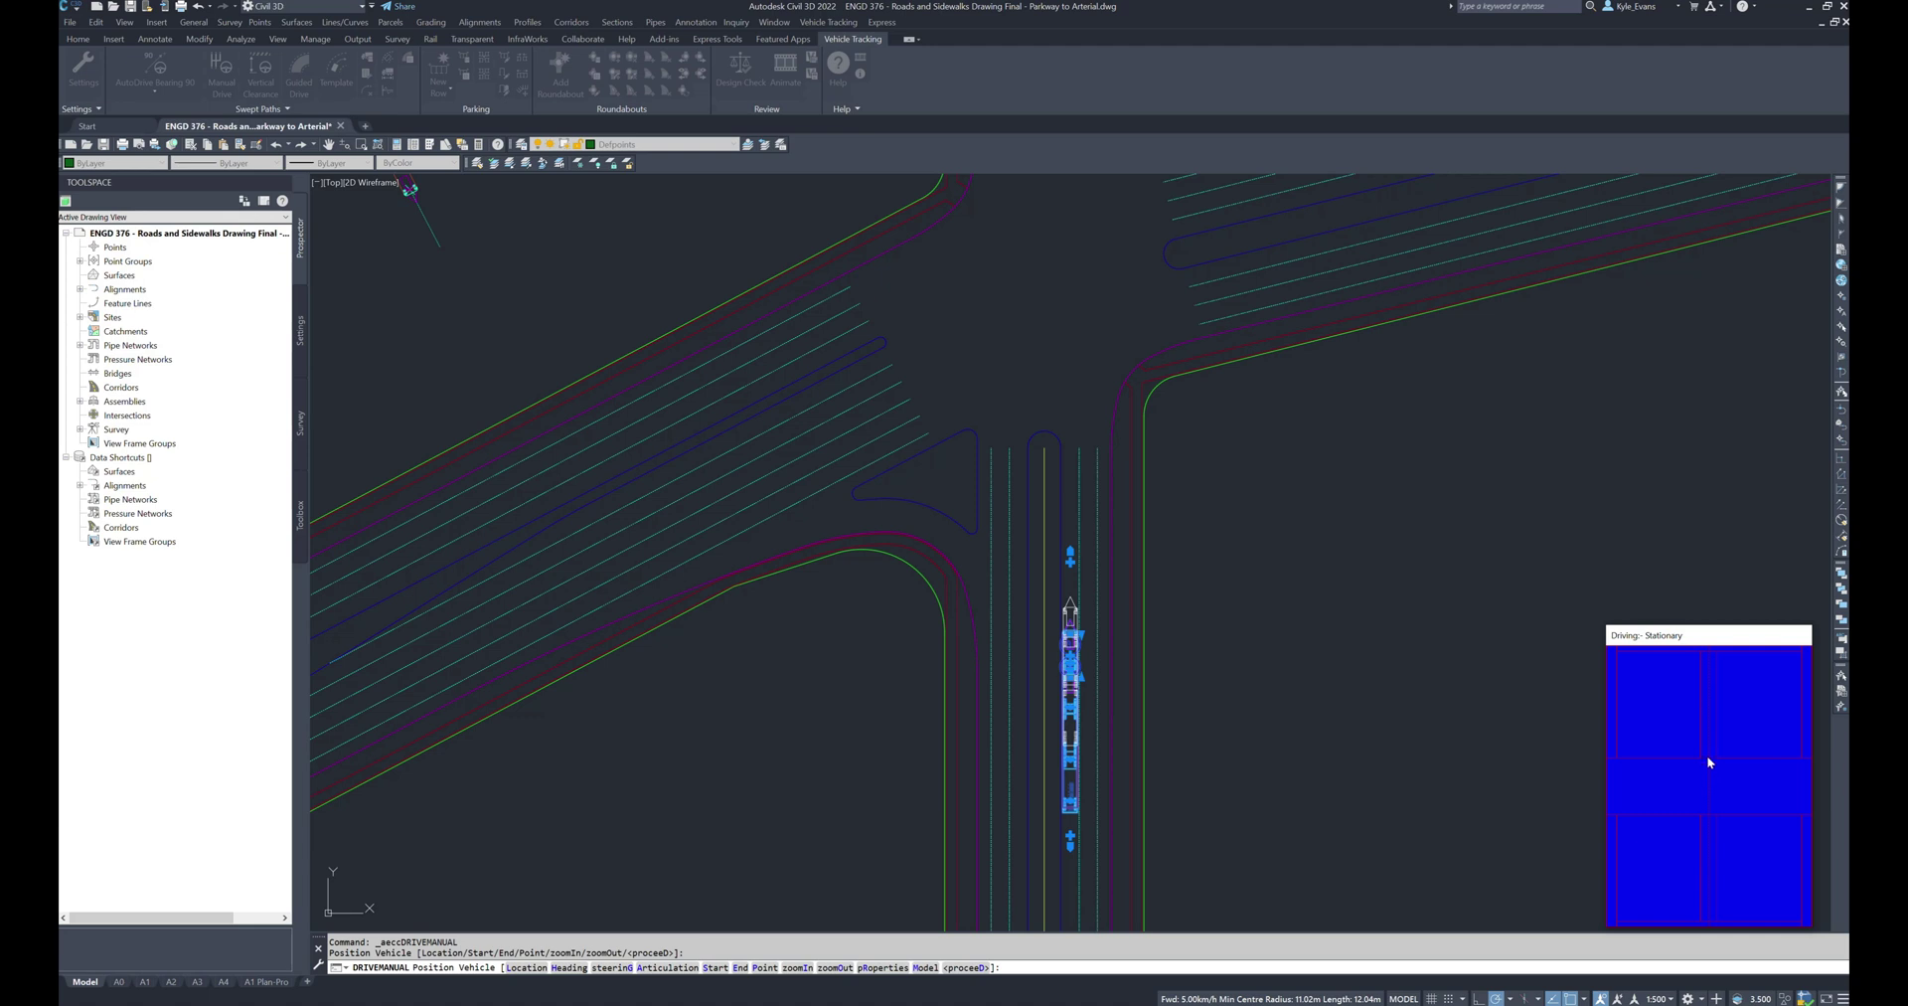
mouse_move(1708, 718)
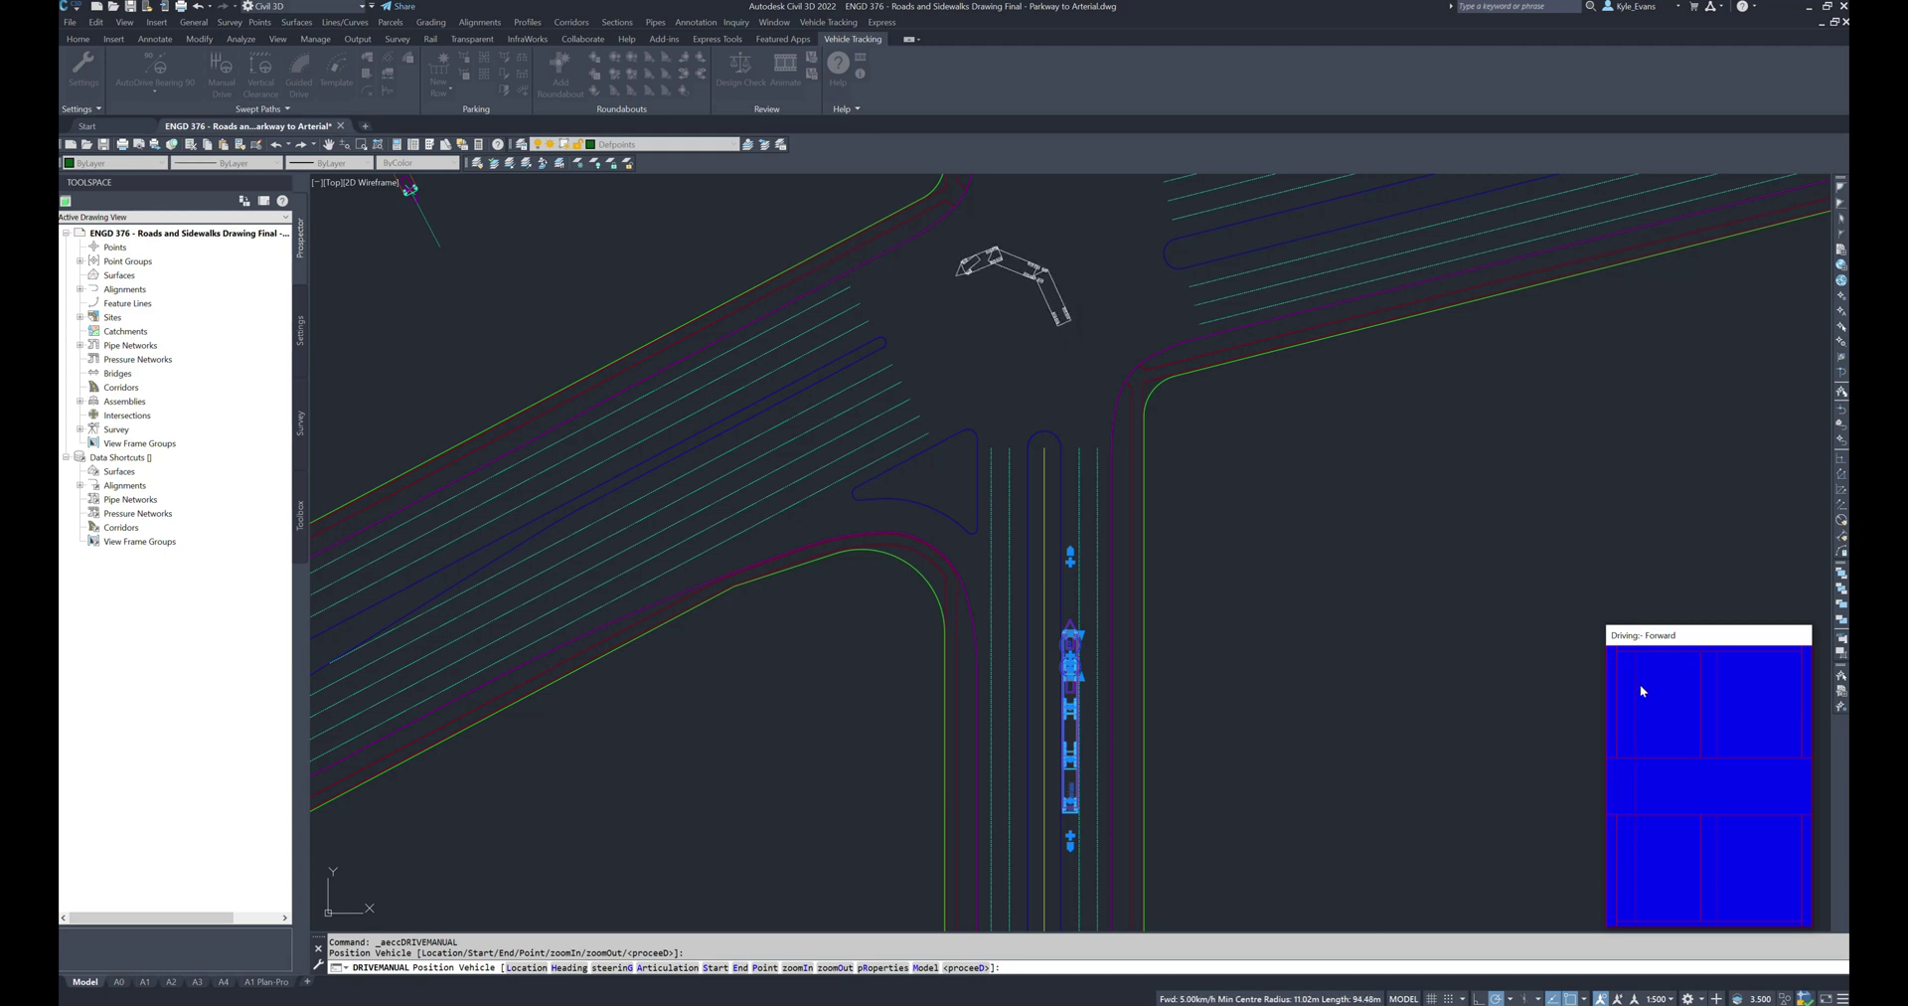
click(1707, 688)
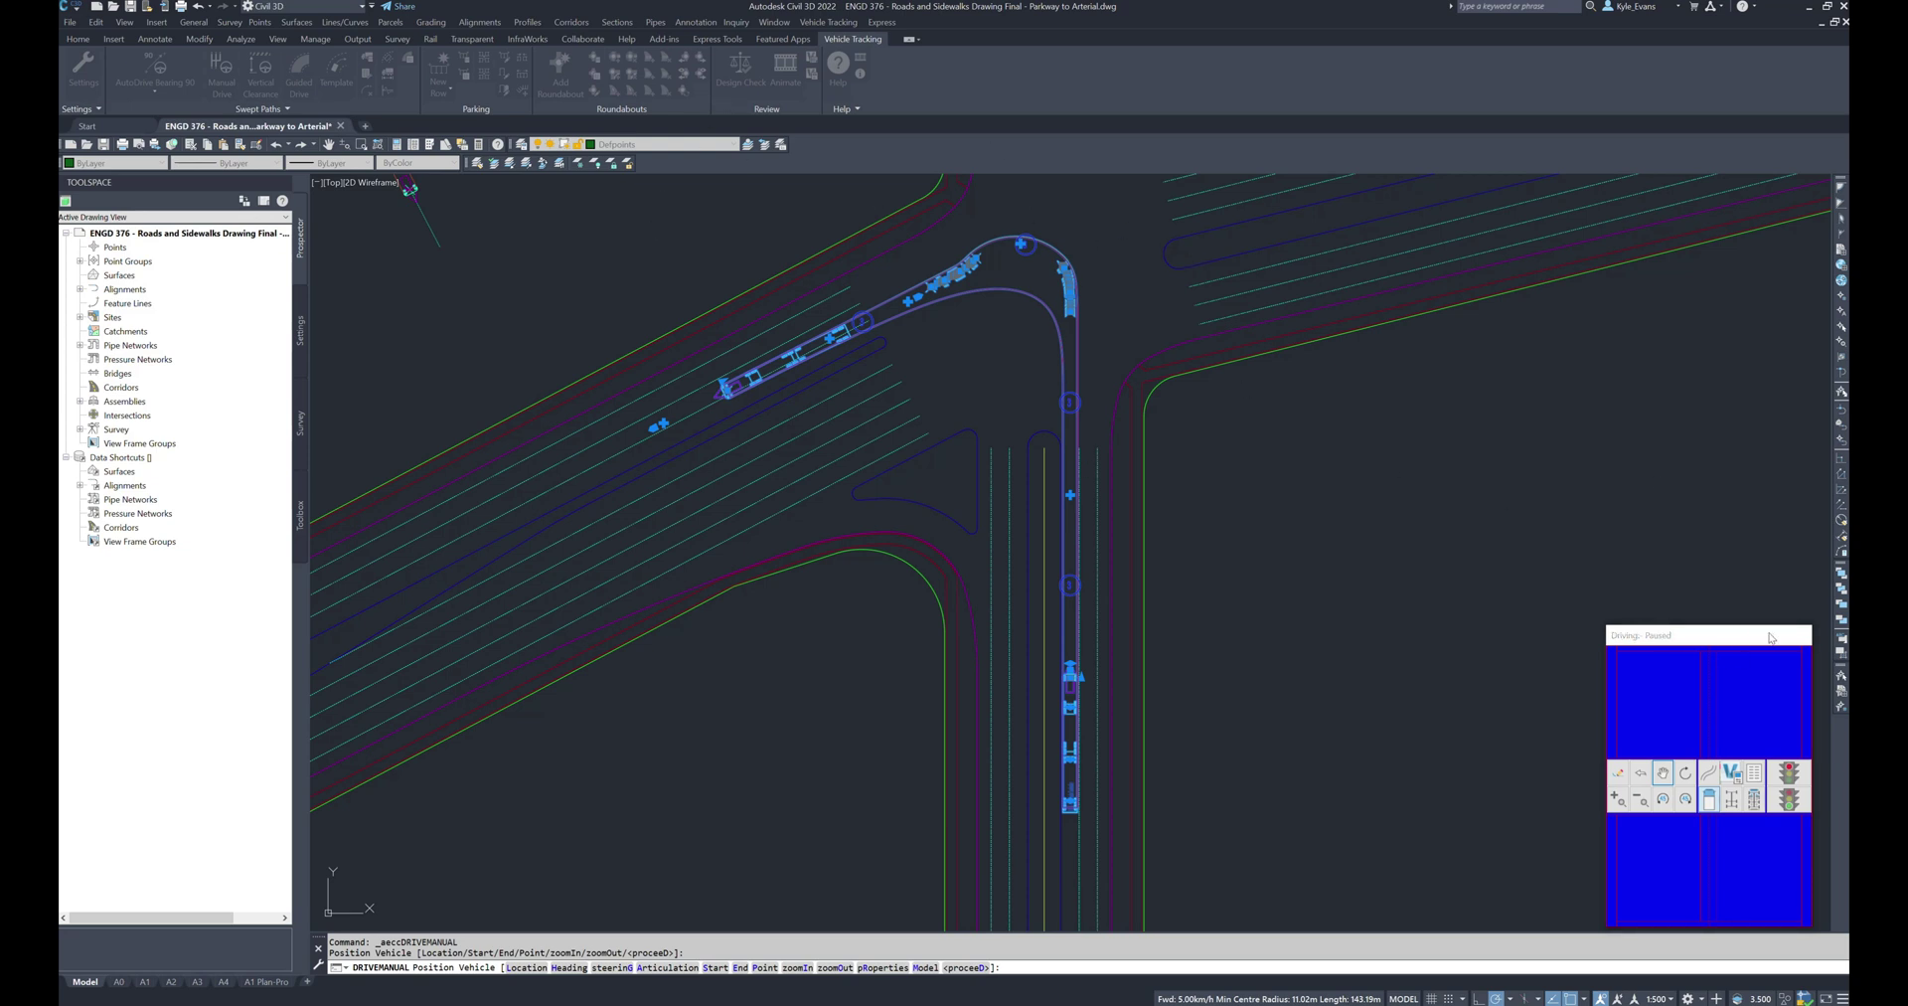
click(1761, 754)
key(Return)
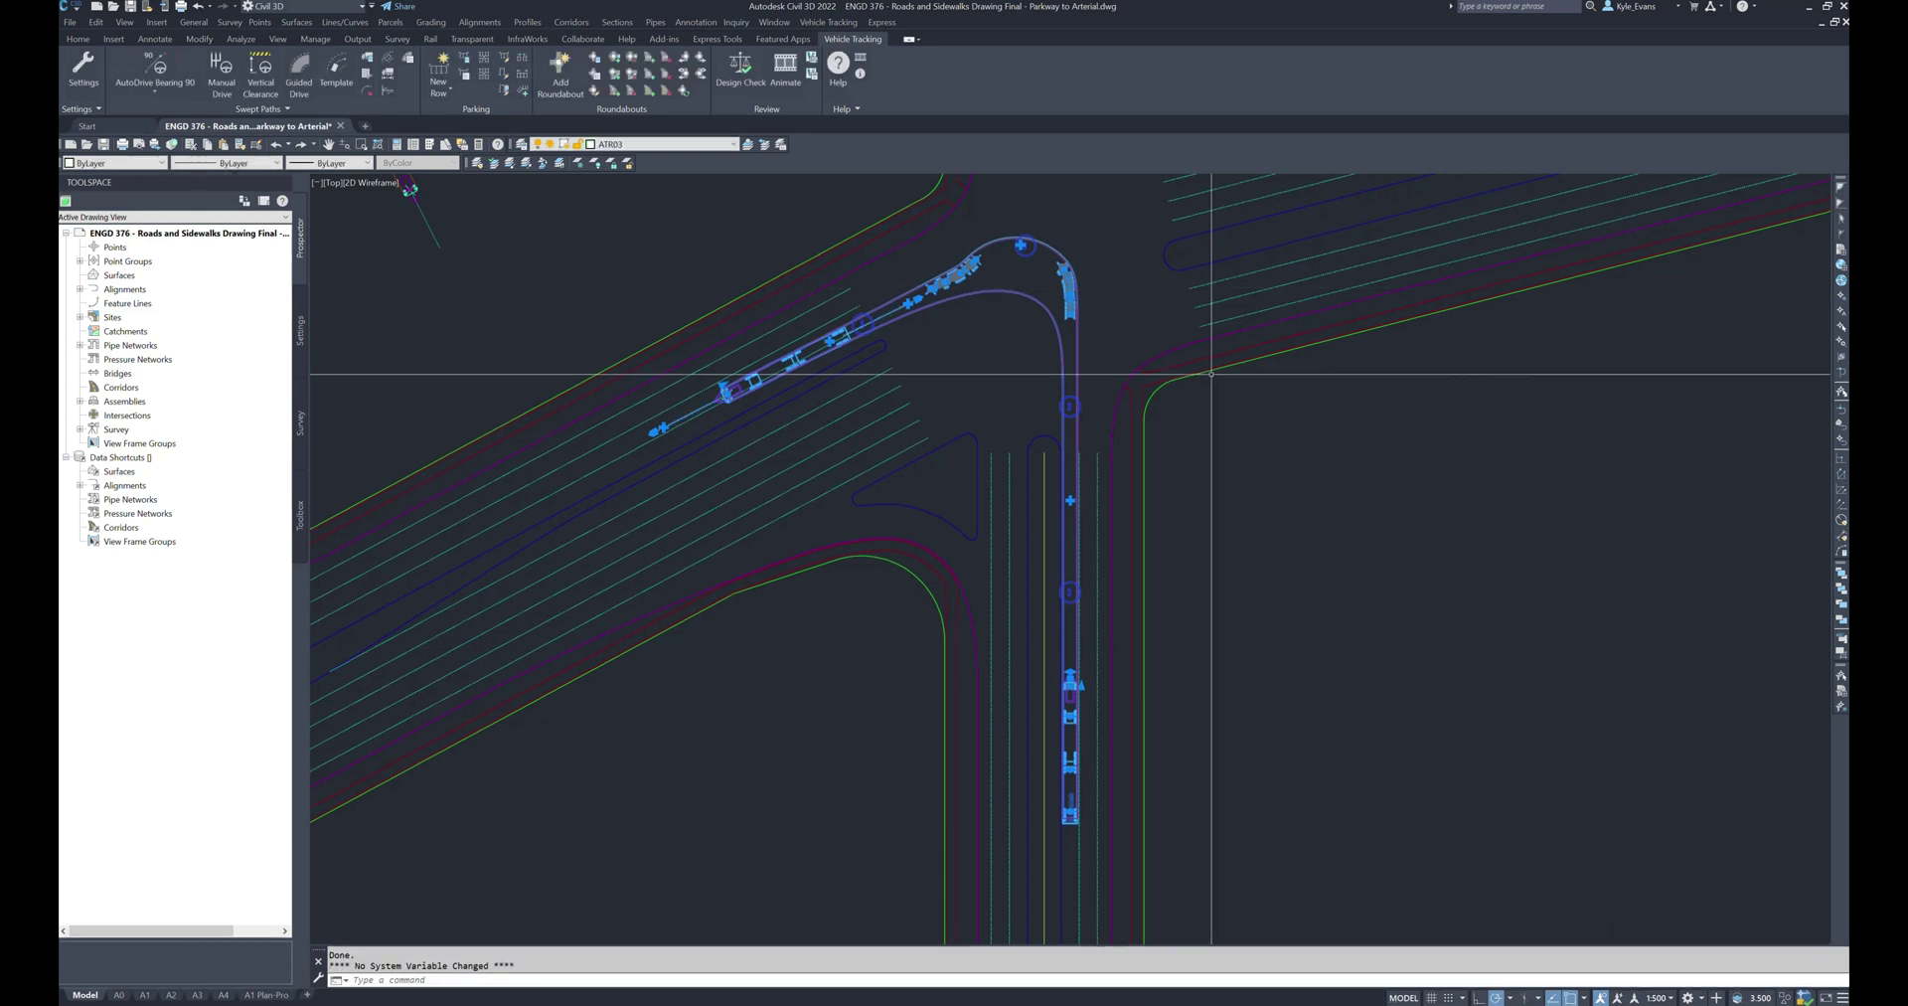
Erase the swept path and the leftover vehicle path from the intersection
mouse_move(985, 243)
middle_down()
mouse_move(1028, 368)
mouse_move(1046, 342)
middle_up()
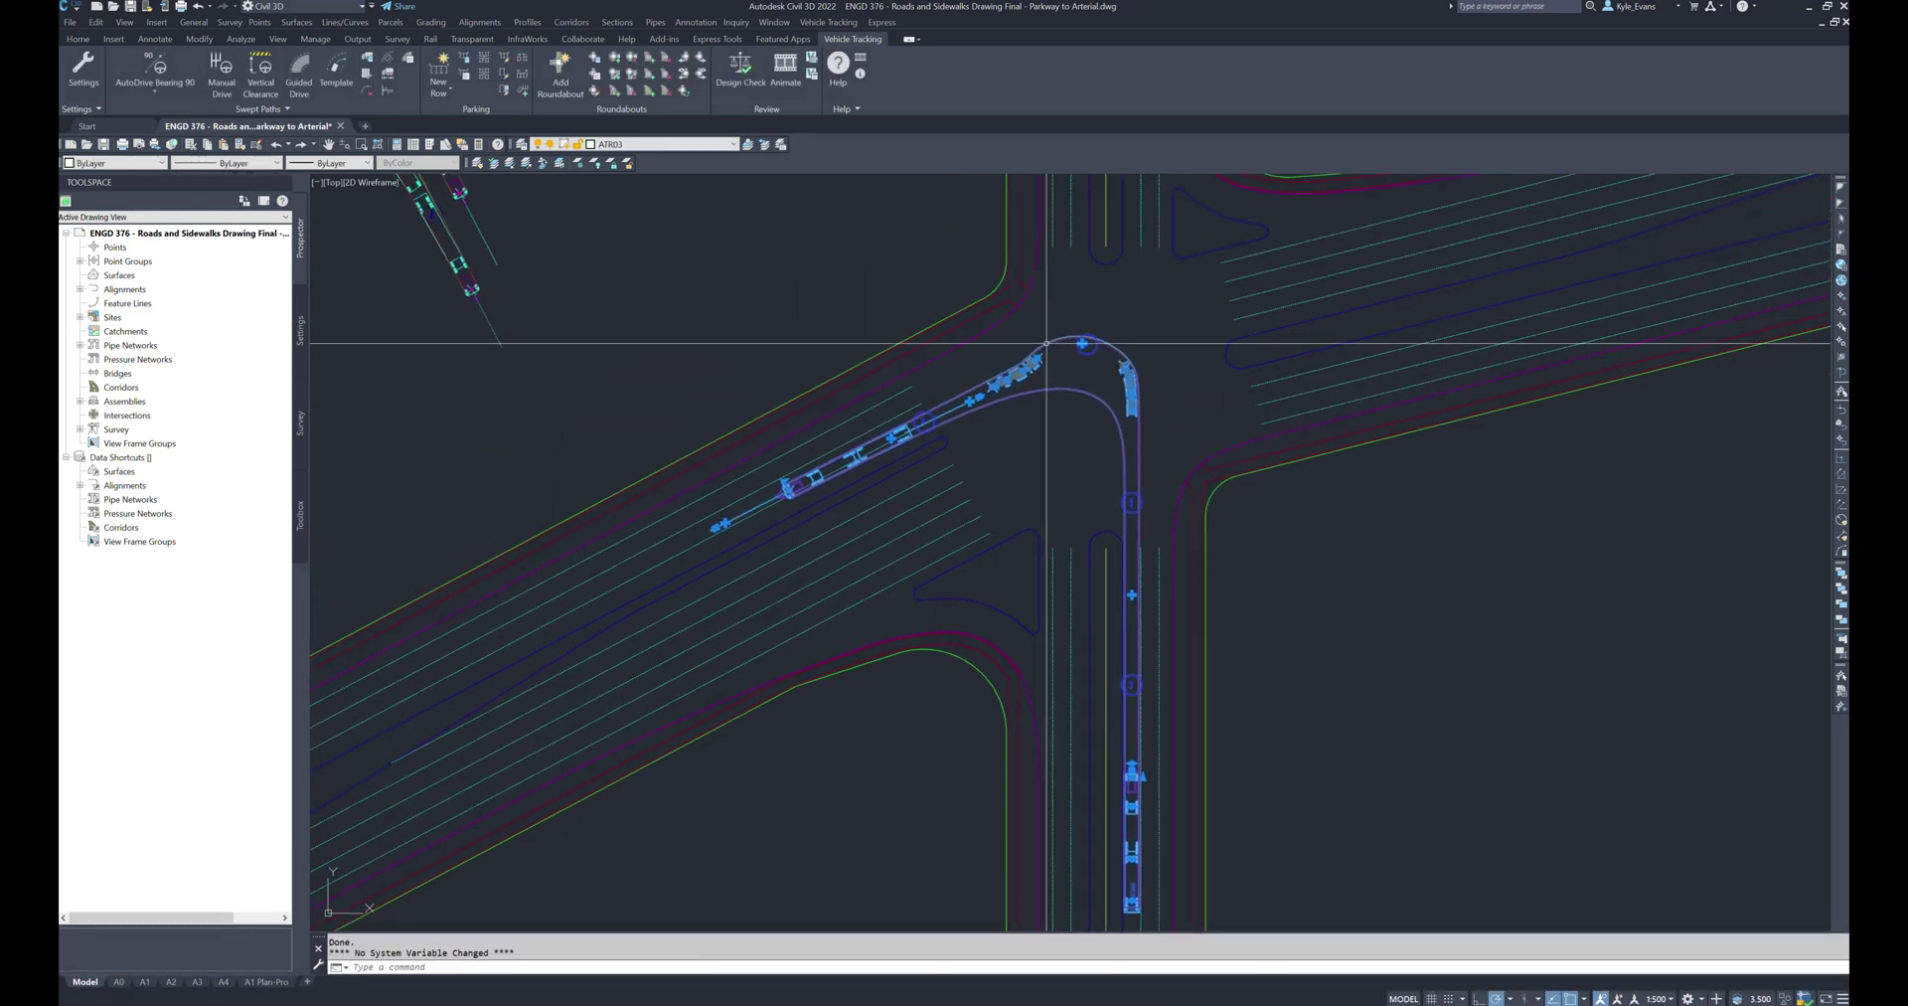
click(1038, 376)
key(Delete)
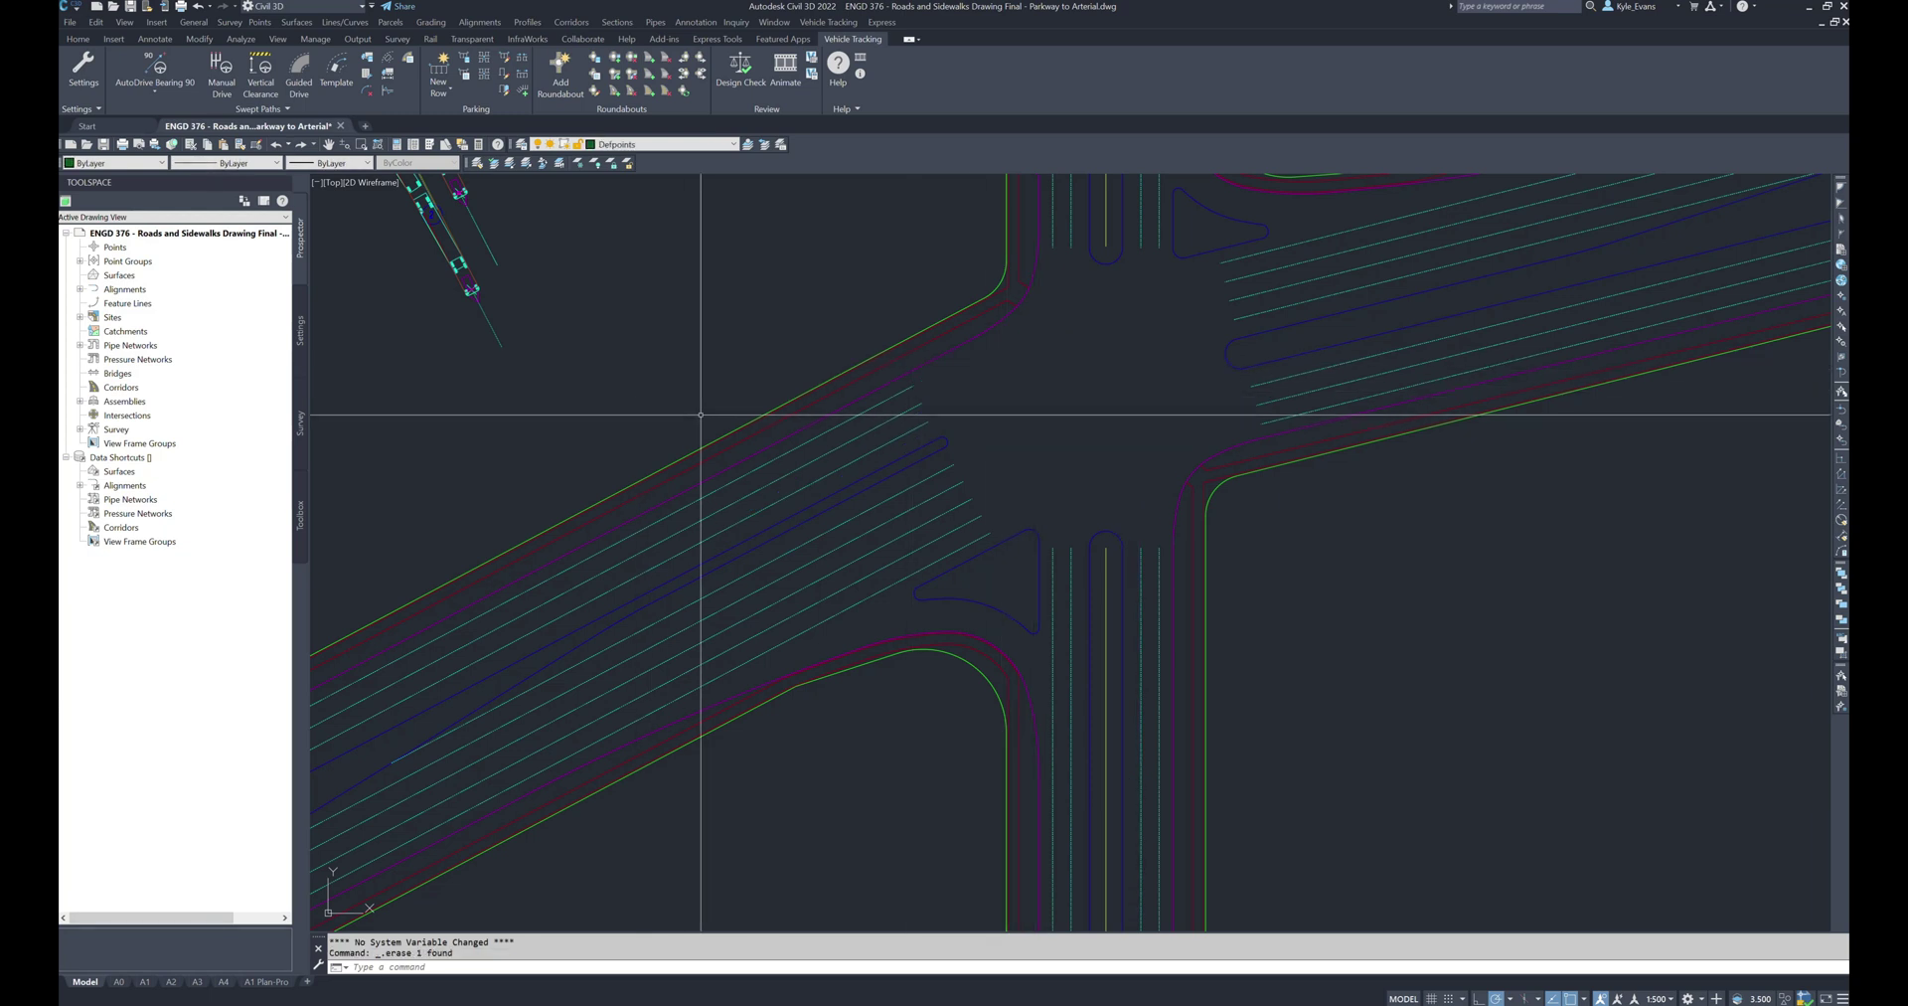
click(456, 266)
click(332, 187)
key(Delete)
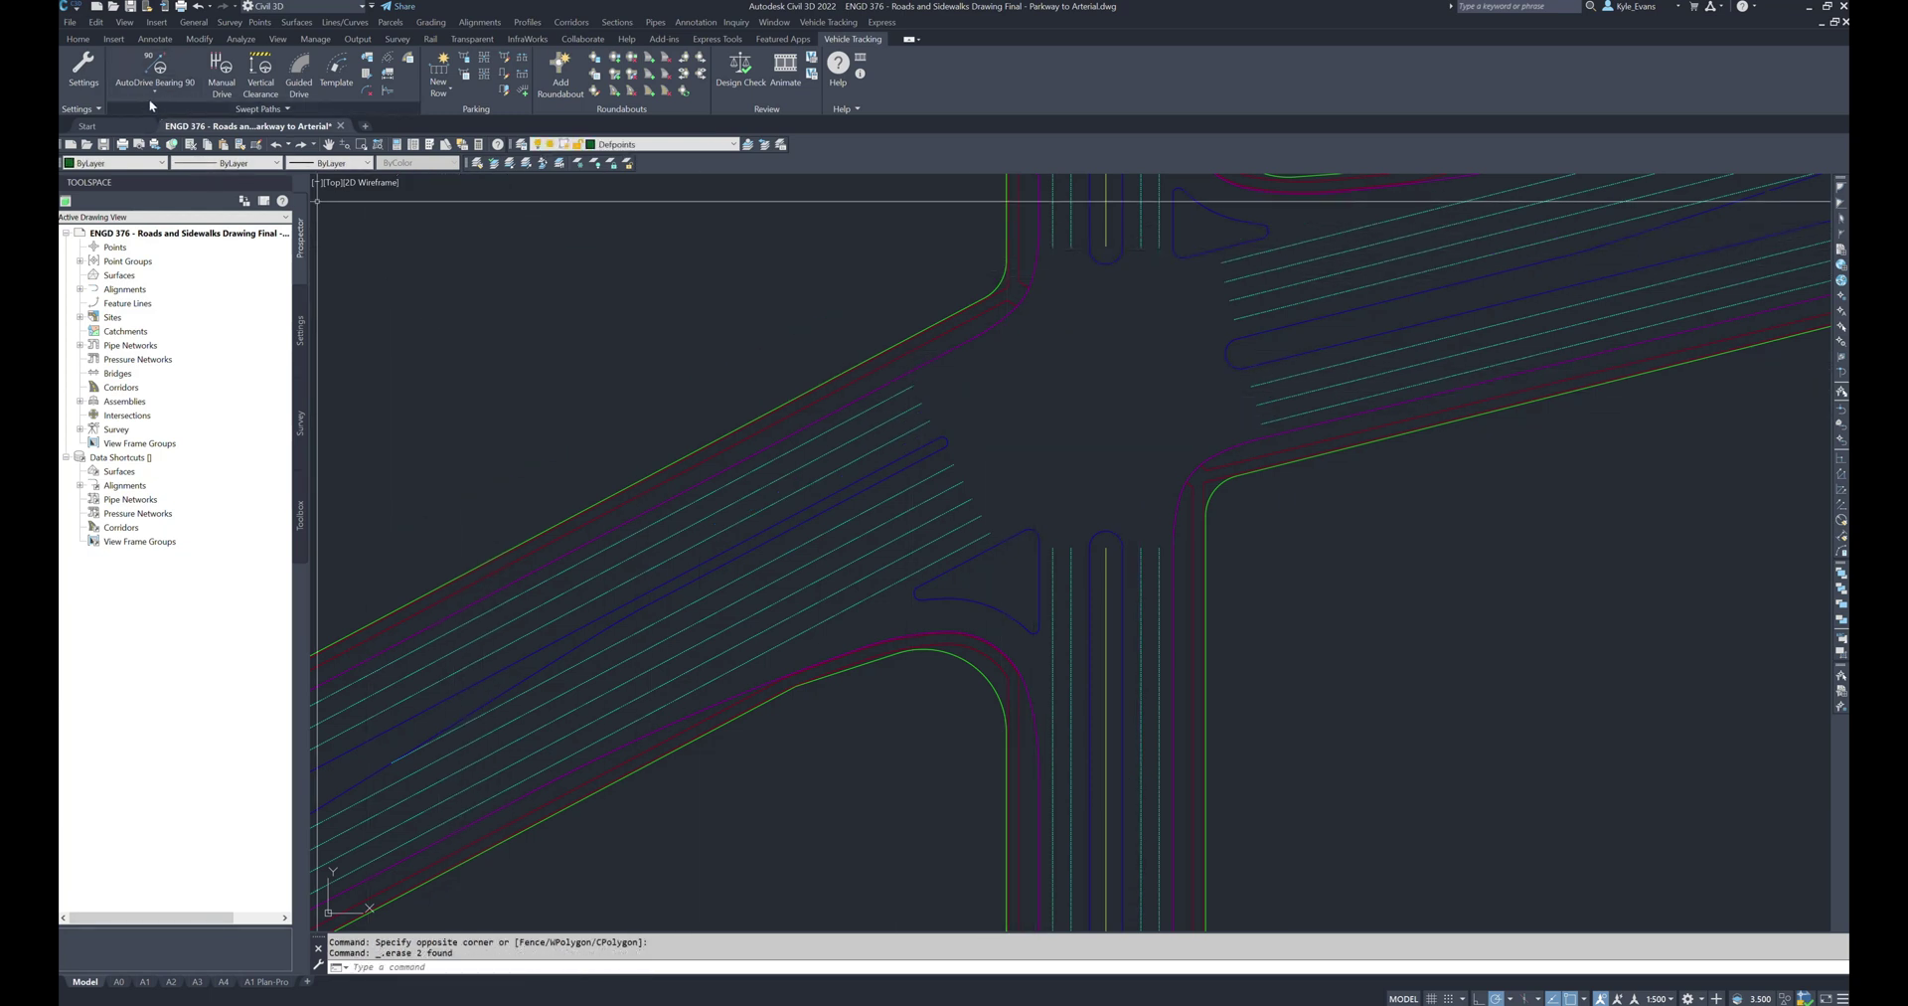
Start an AutoDrive Arc and place the WB-23 in the upper-right road lane
click(154, 91)
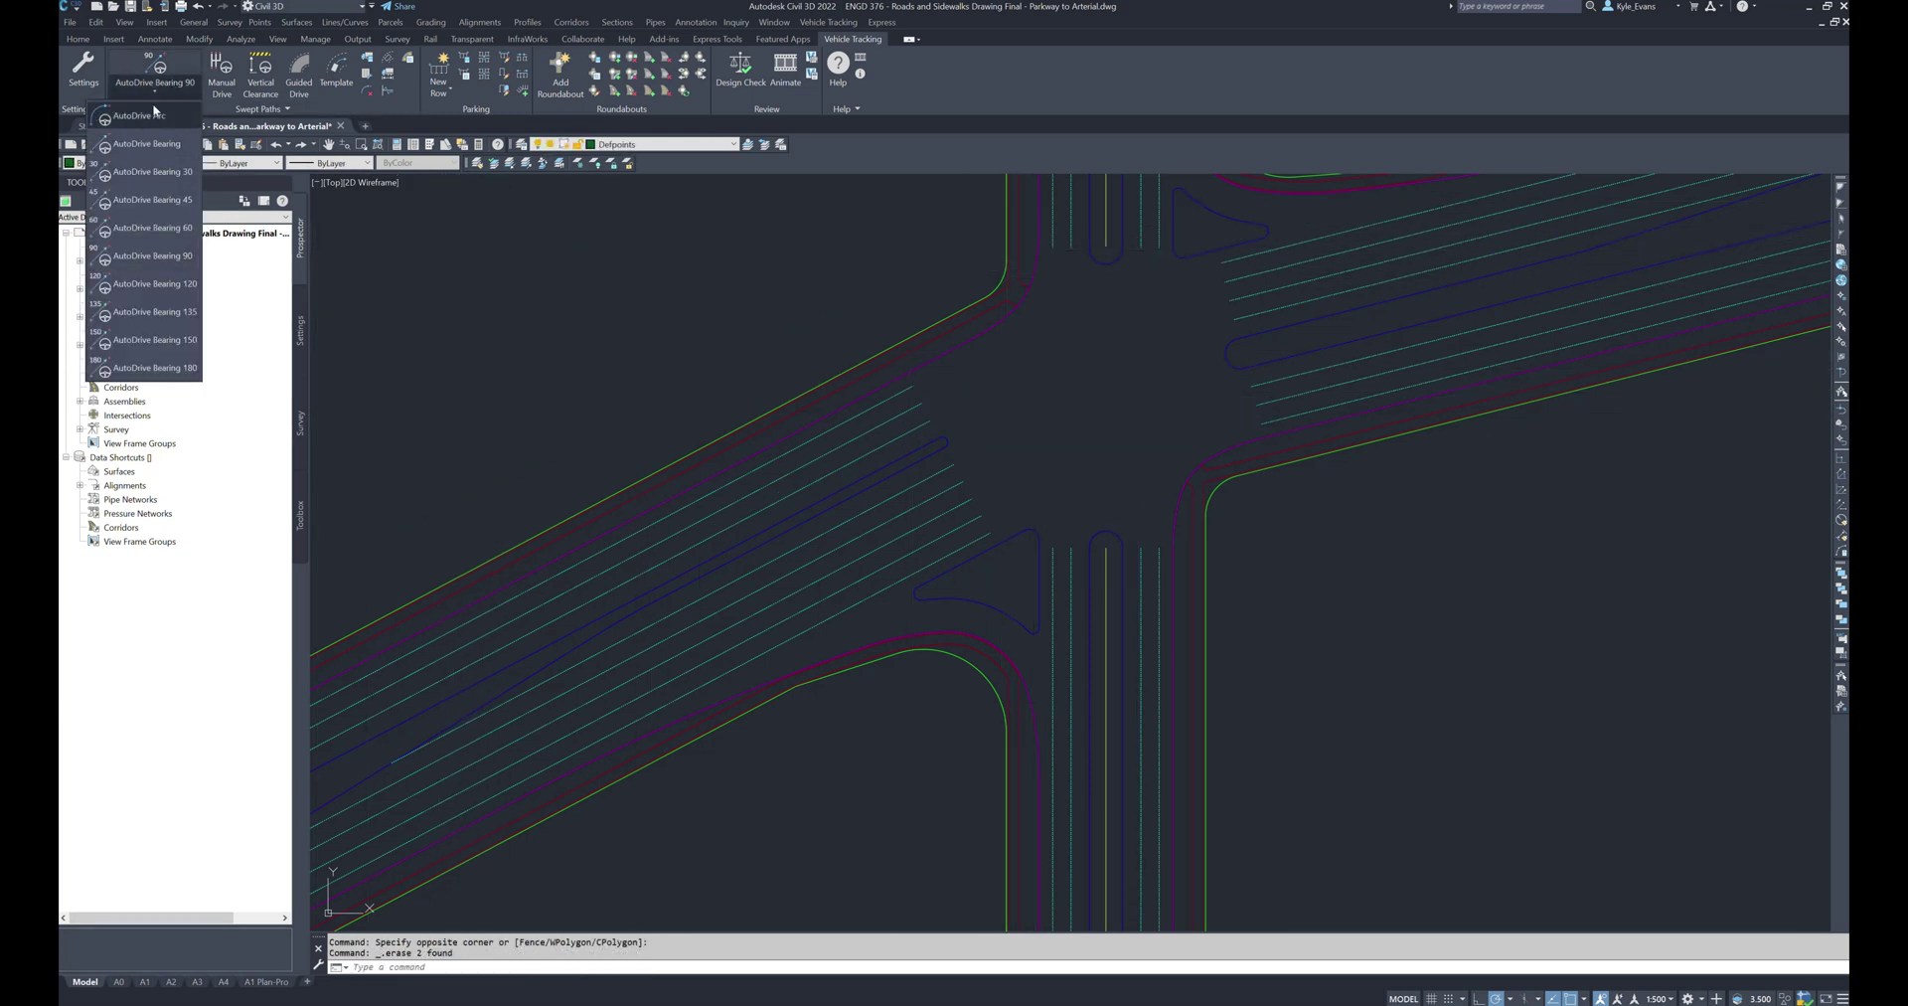
click(140, 115)
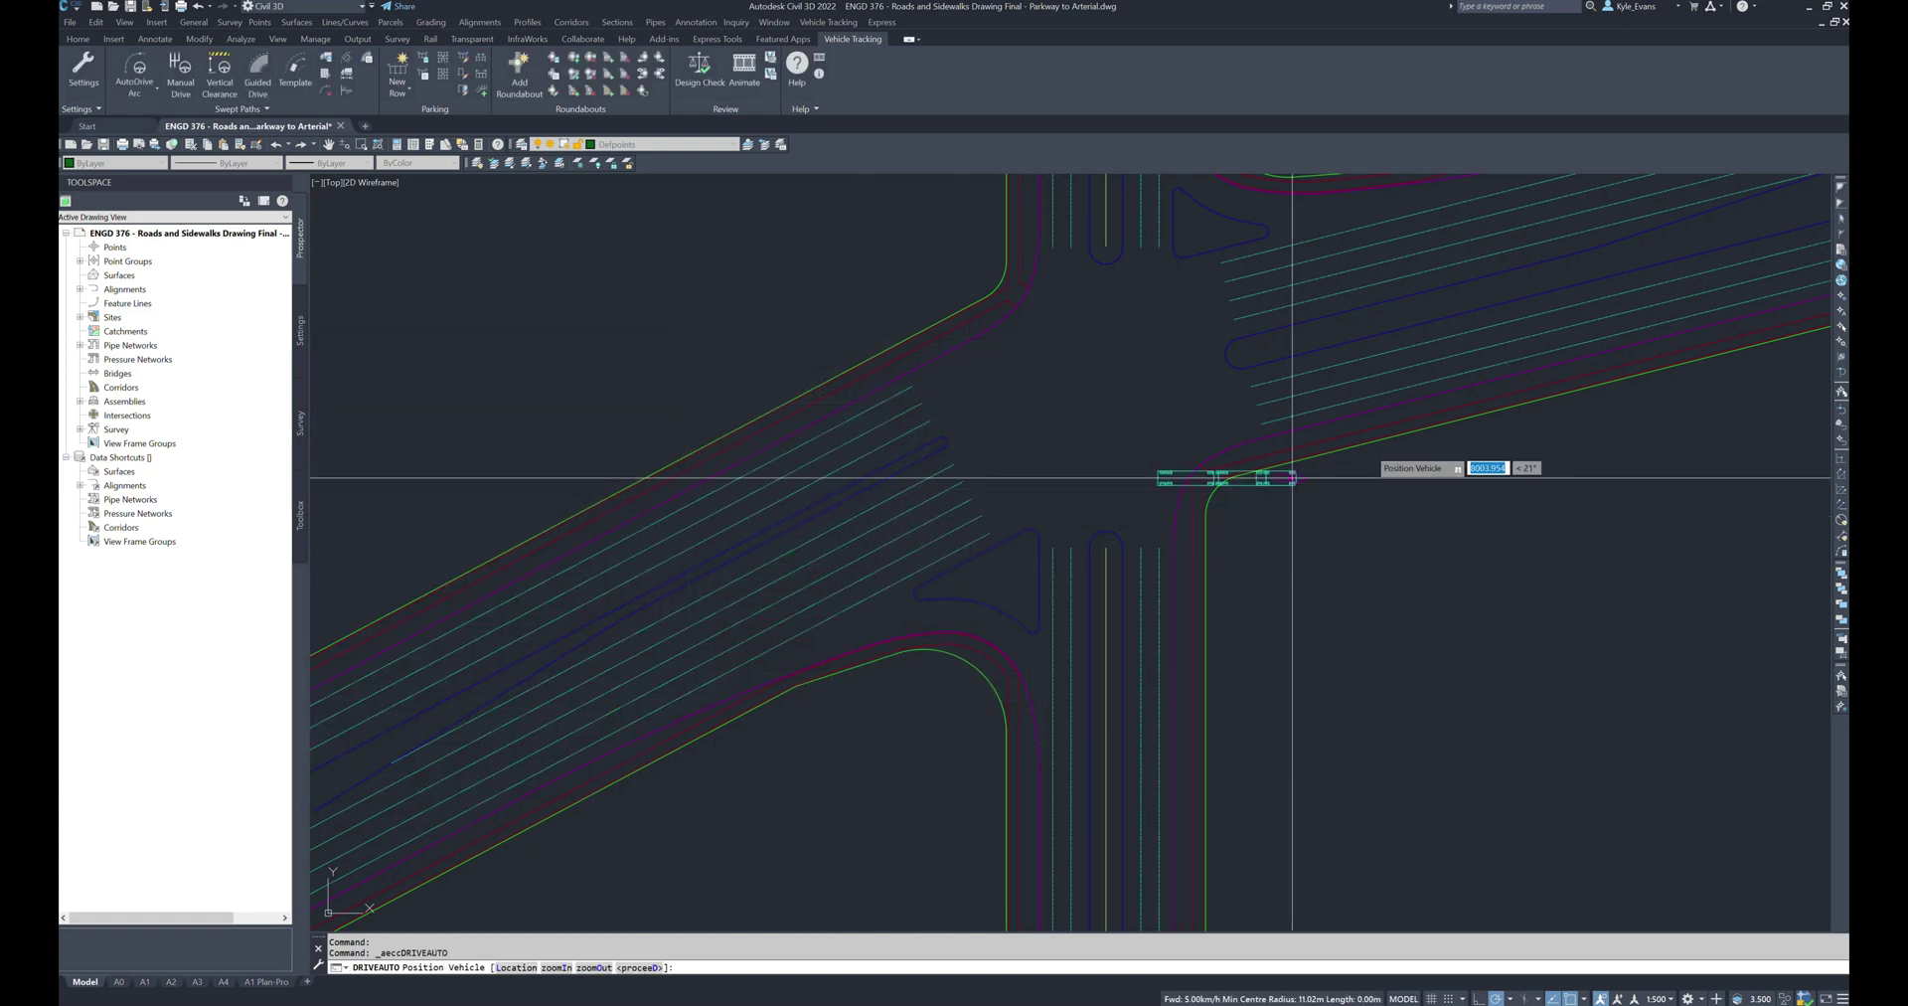
scroll(1292, 478, up, 5)
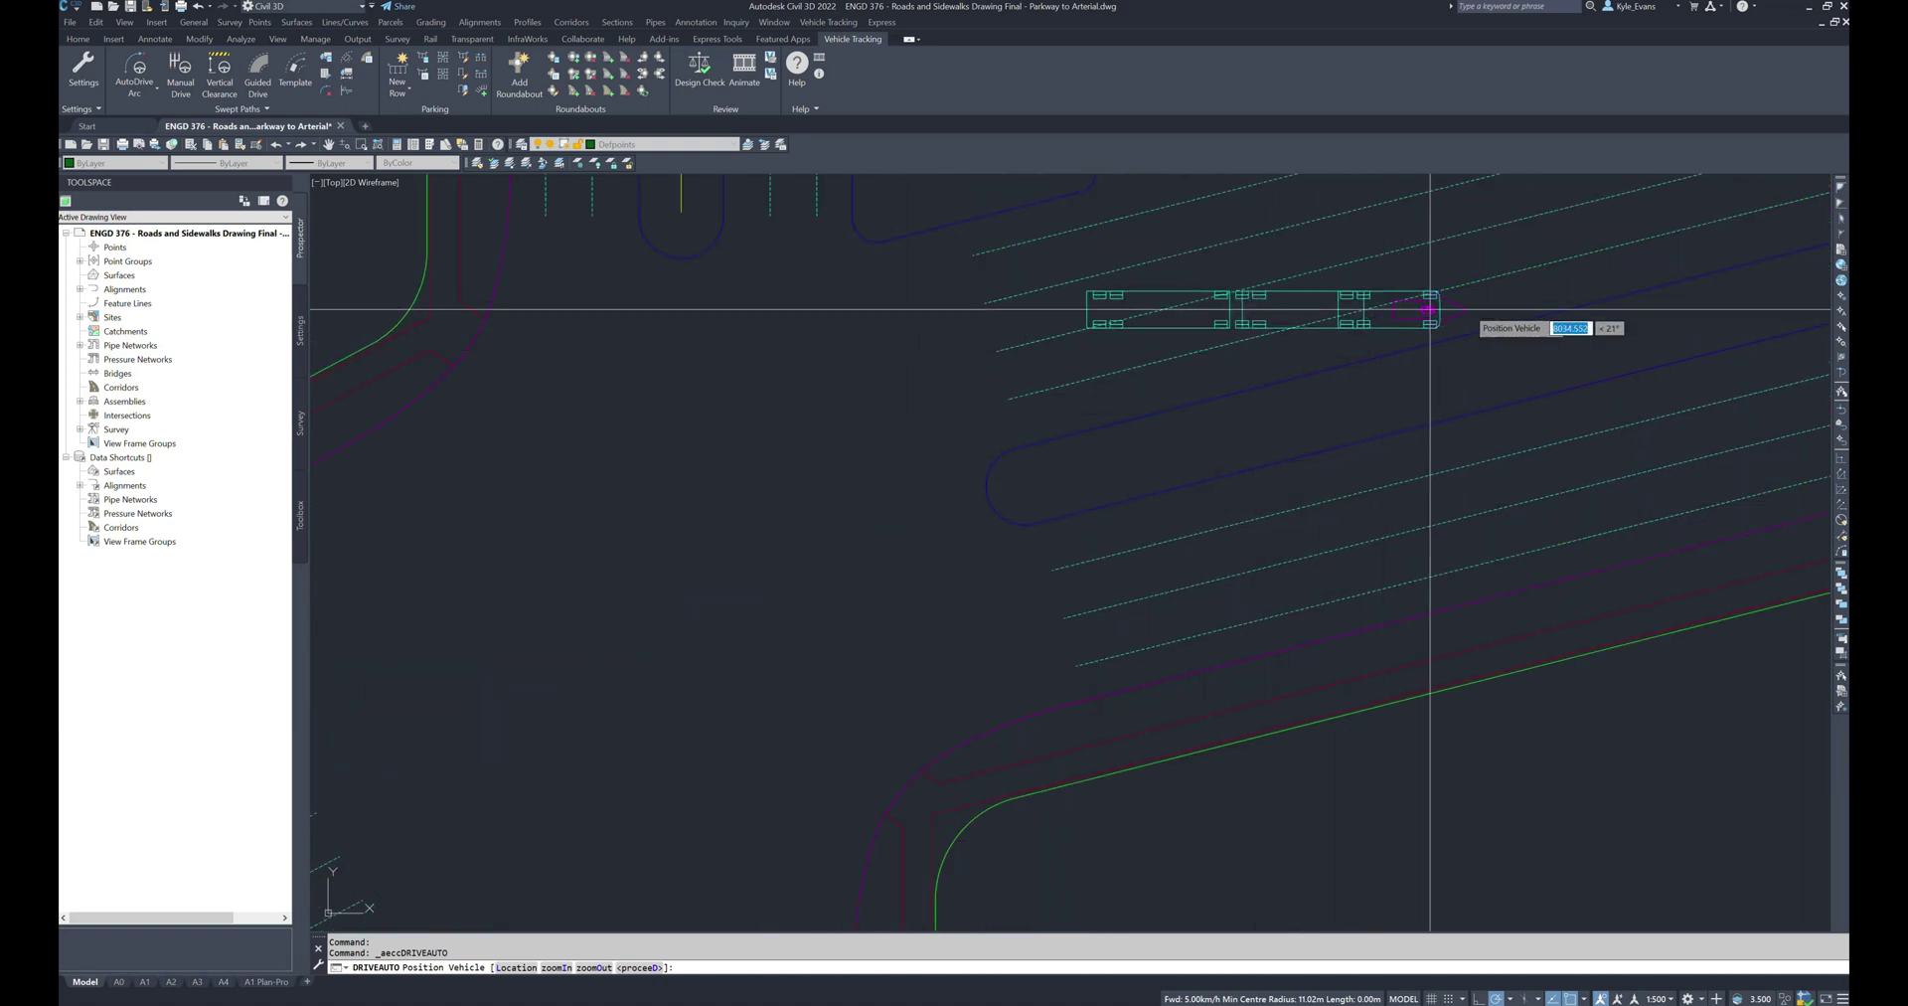
click(1699, 250)
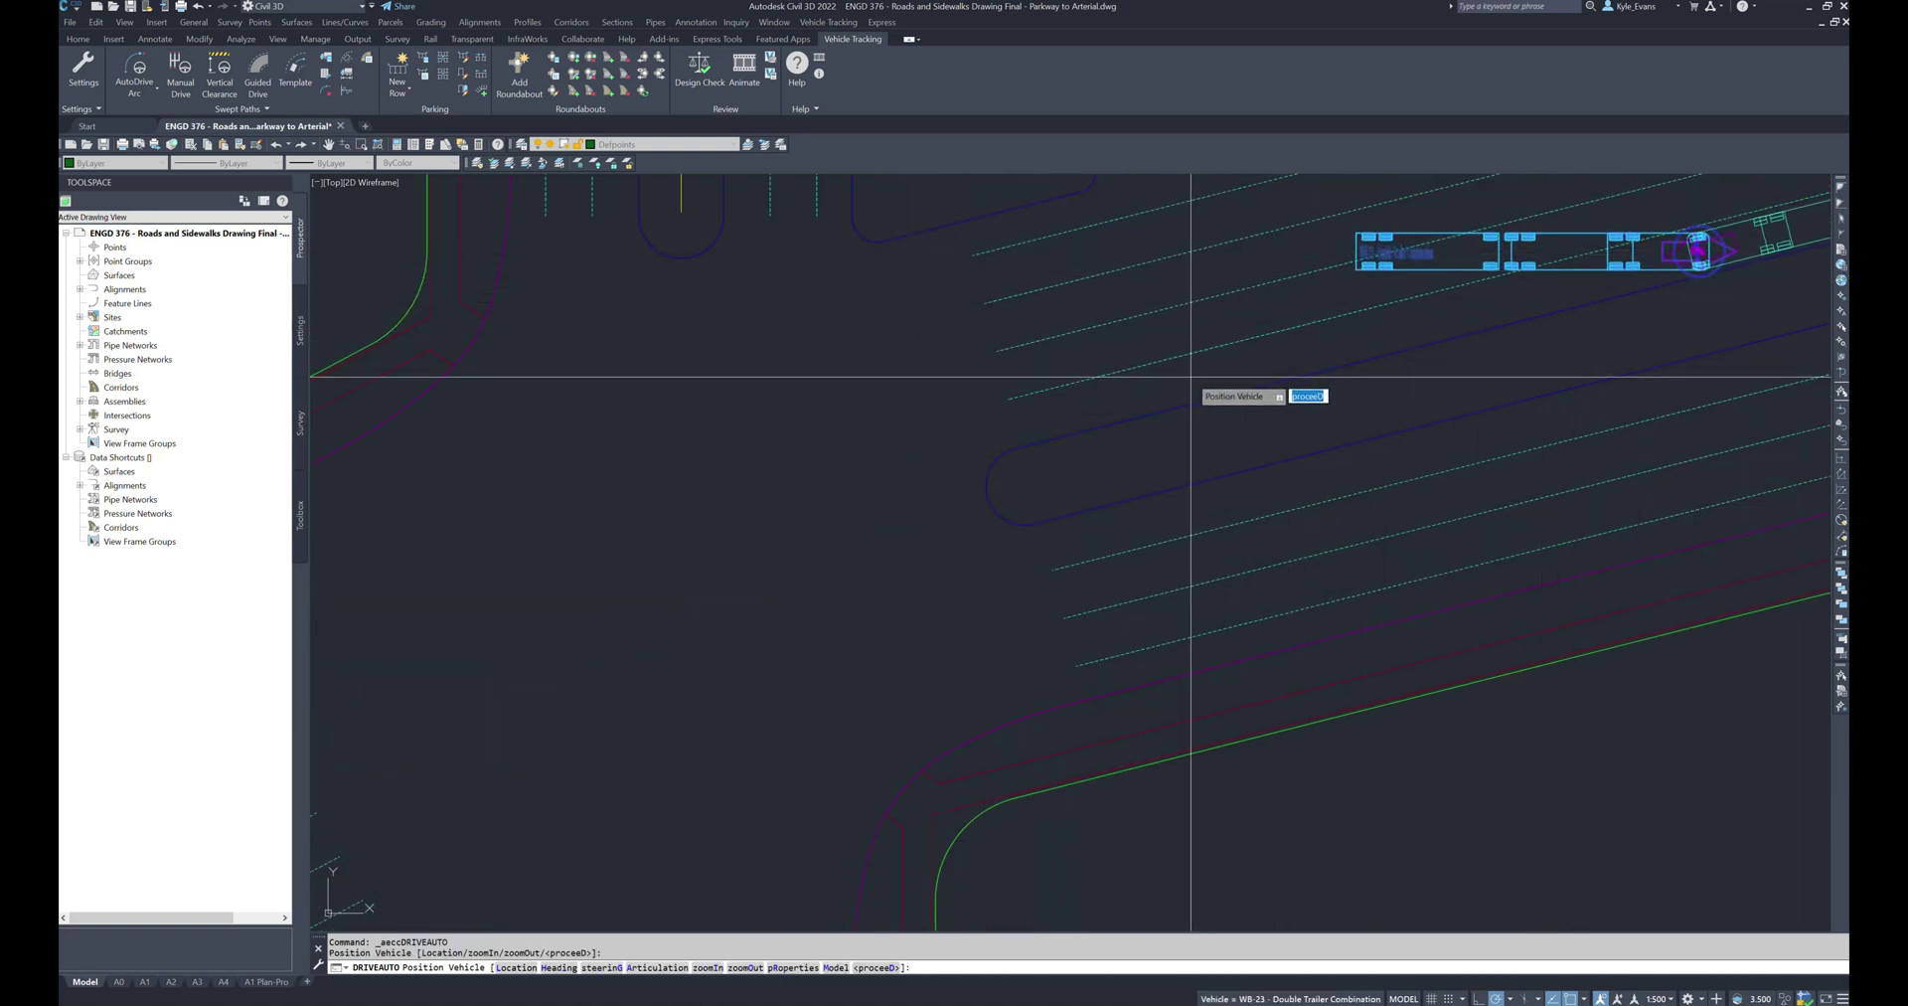
key(Return)
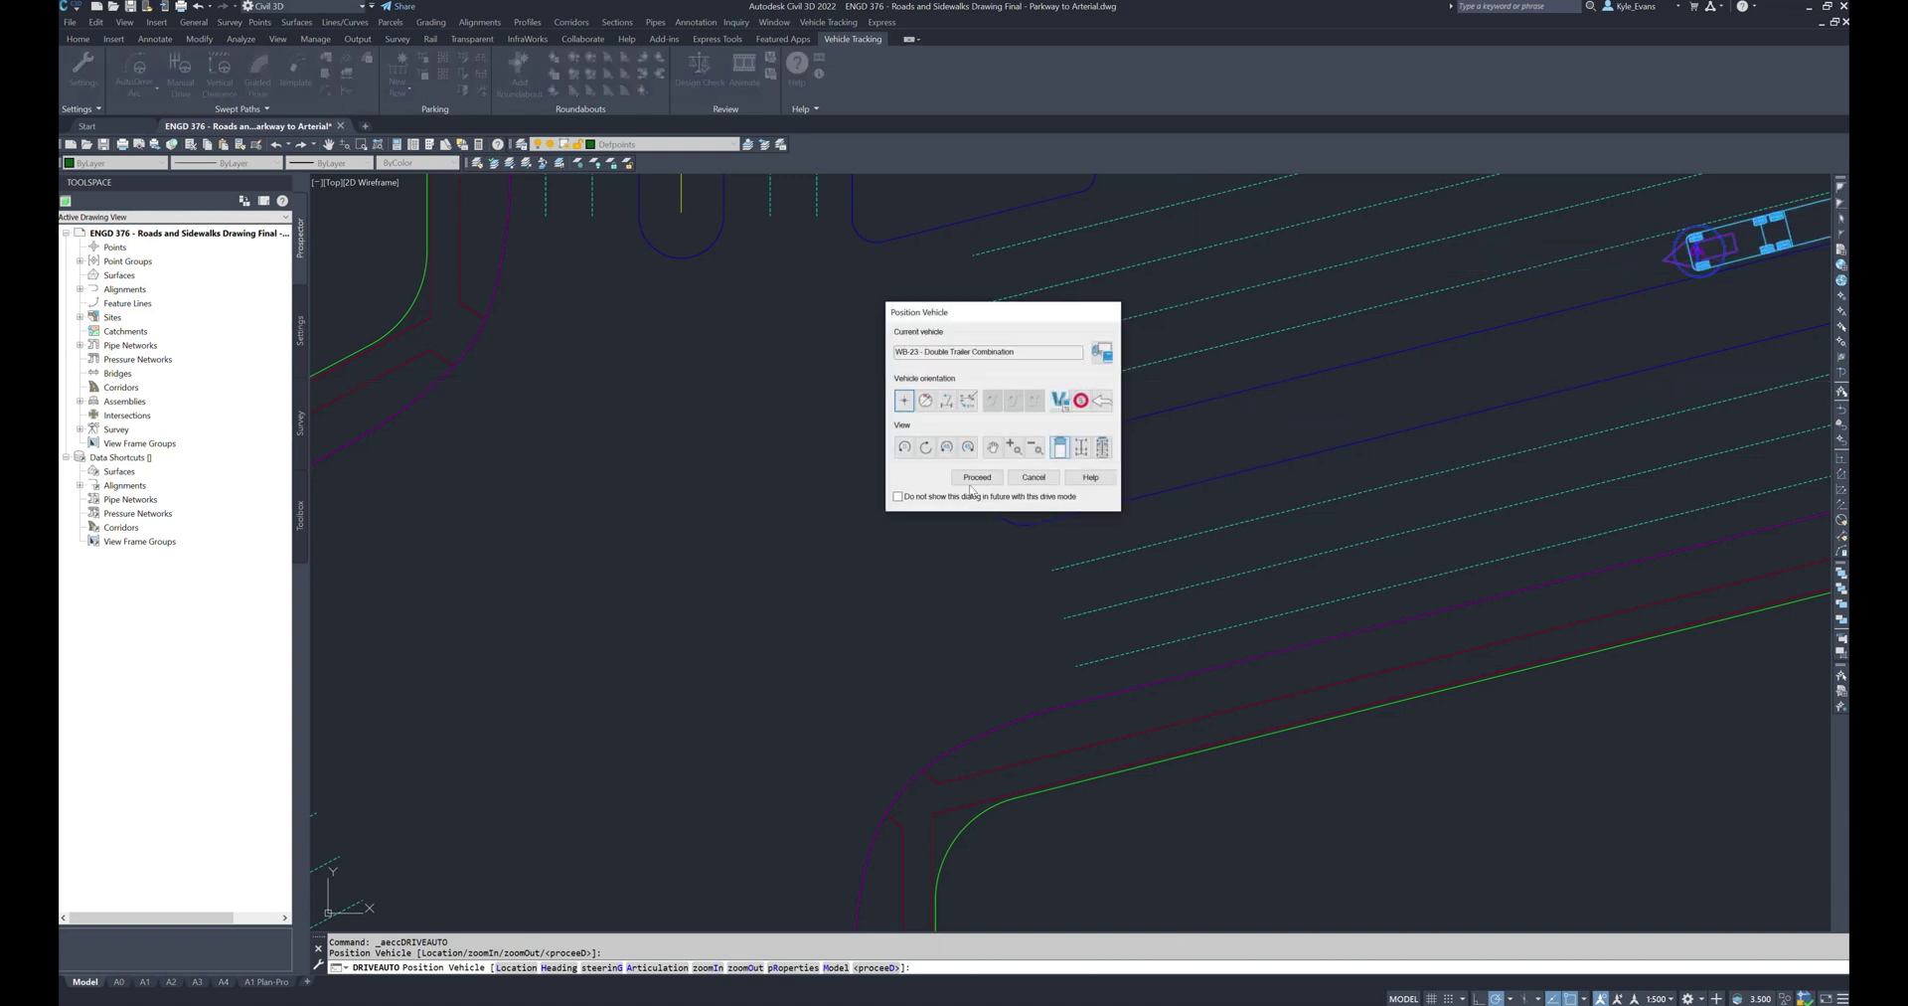
Begin the WB-23 arc drive with a straight northeast approach and a left-turn arc south
click(989, 475)
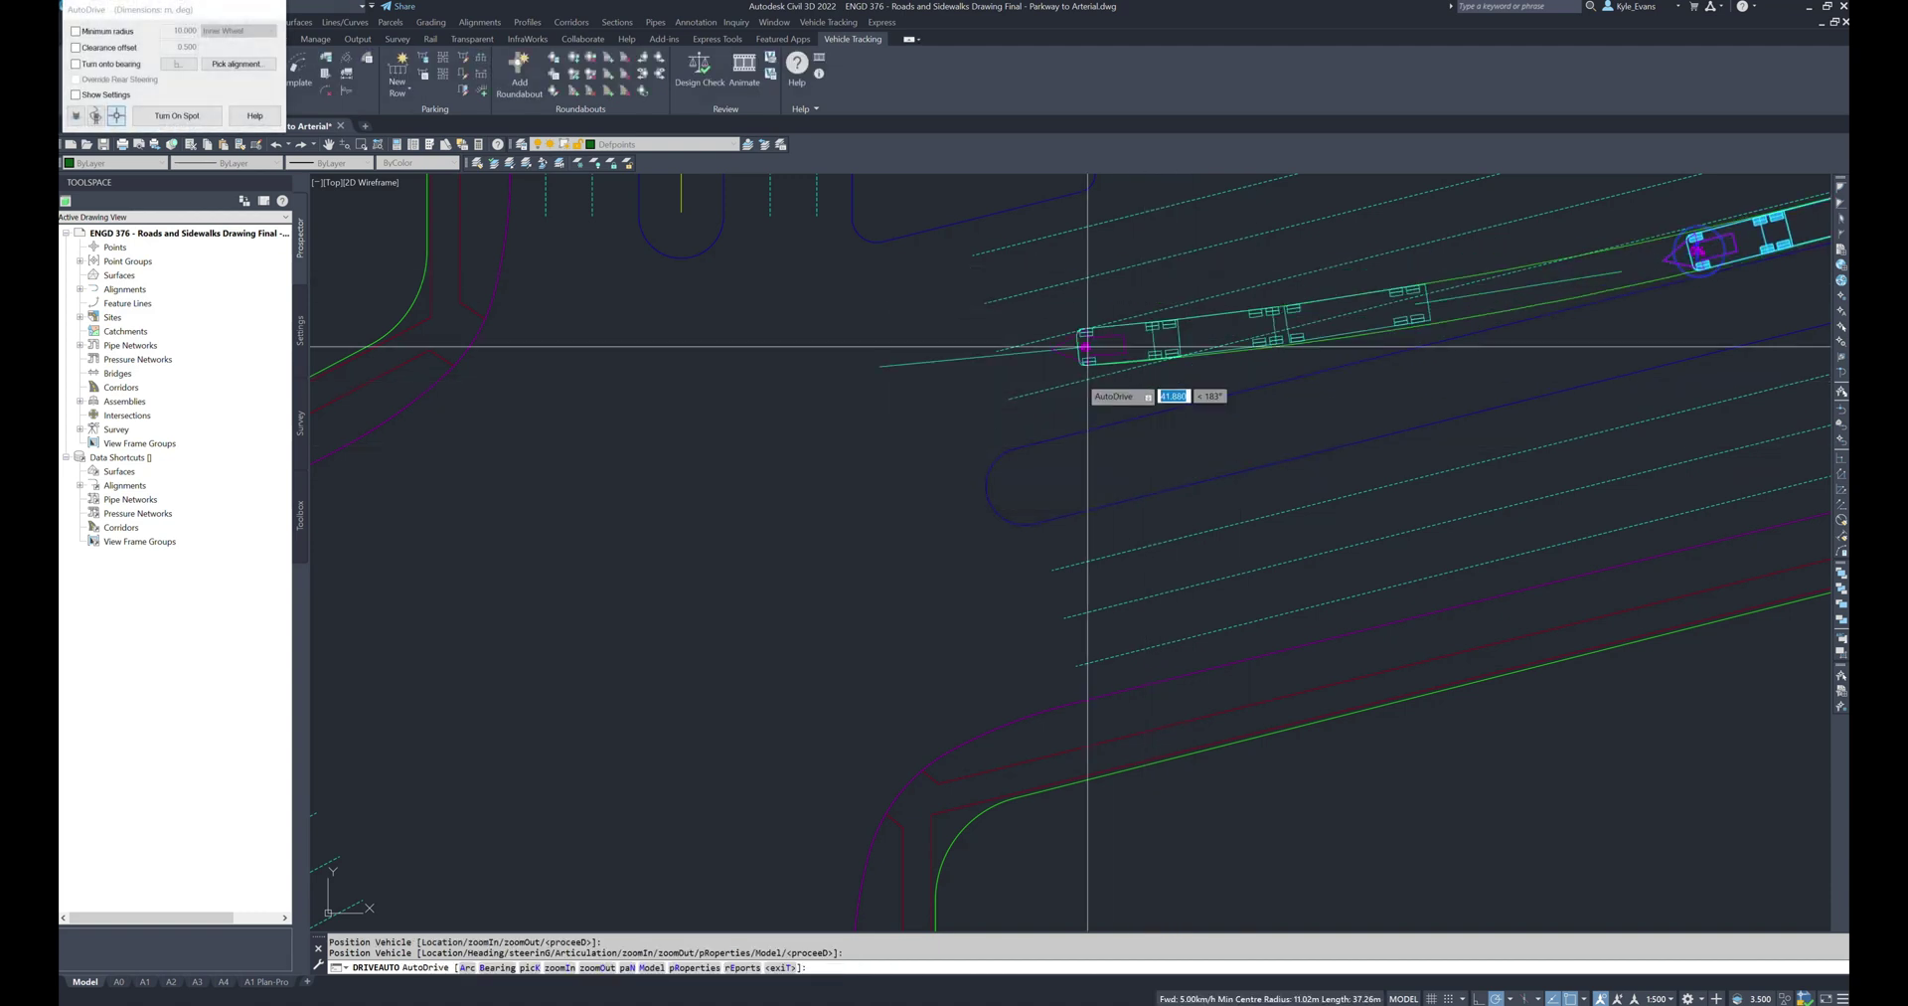
scroll(1060, 280, down, 5)
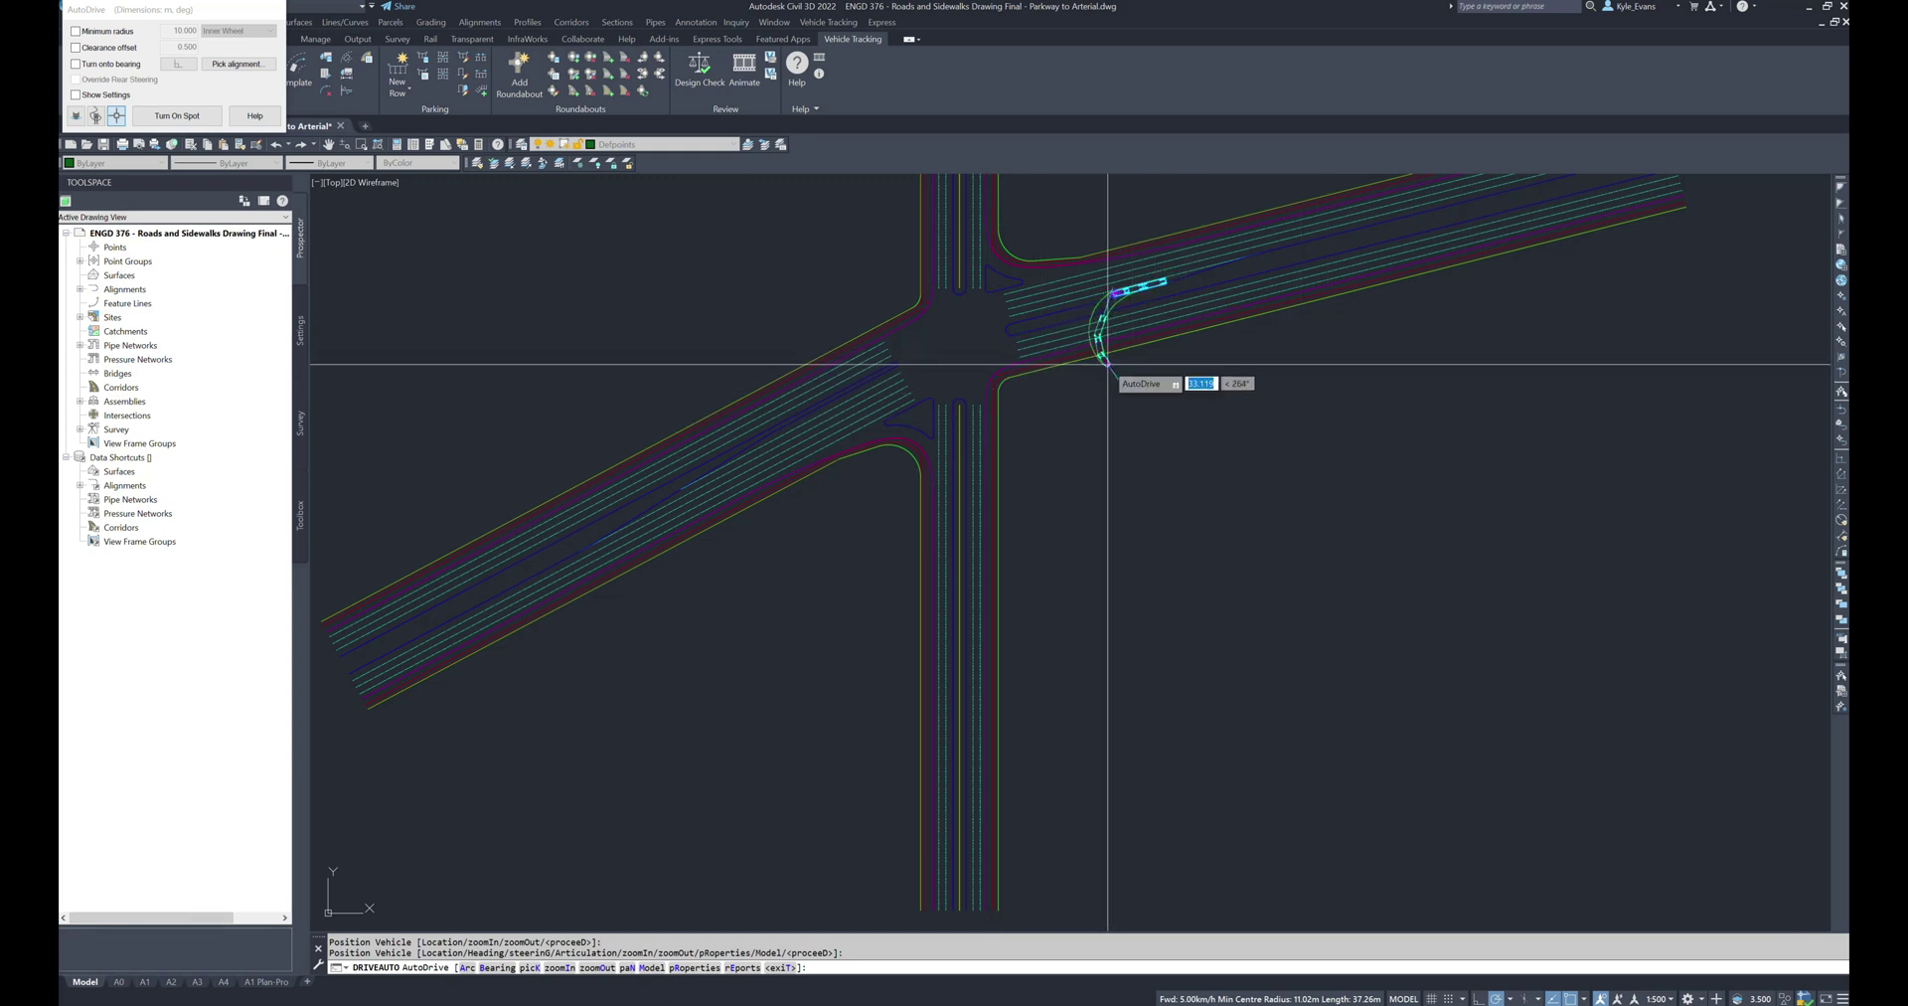
scroll(953, 338, up, 4)
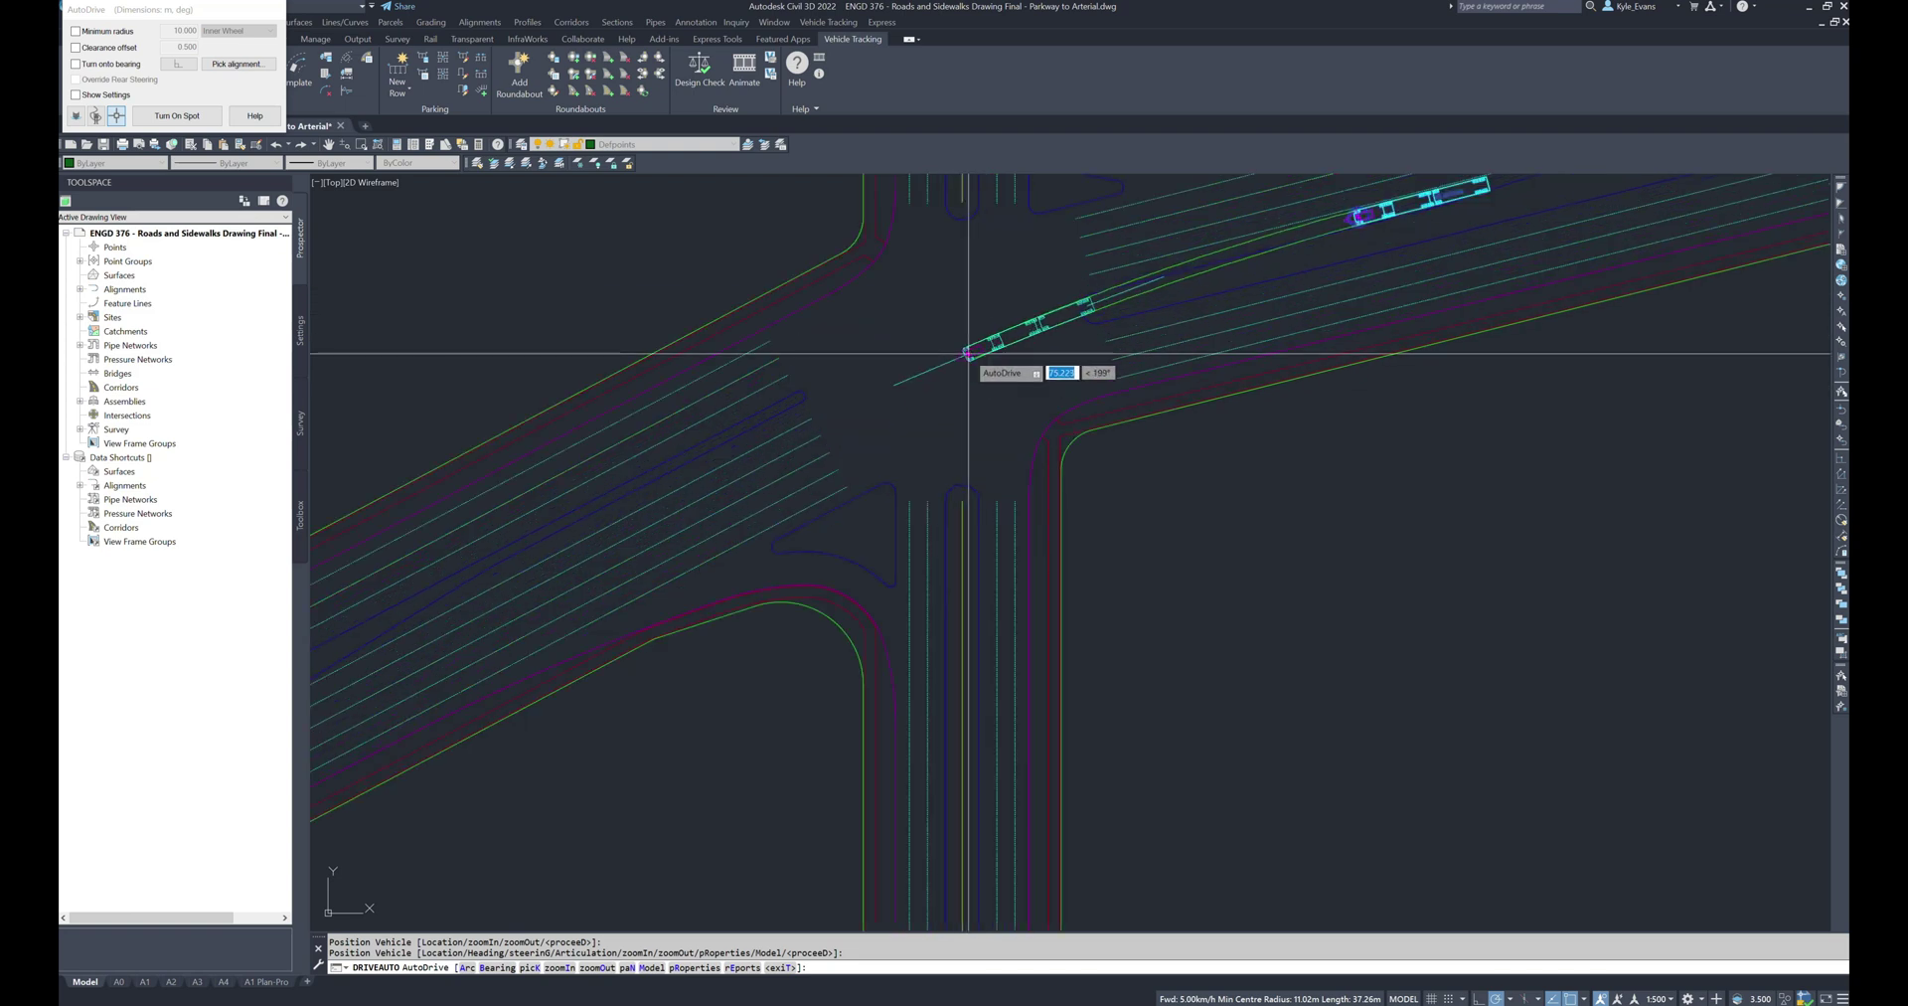
scroll(1023, 306, up, 2)
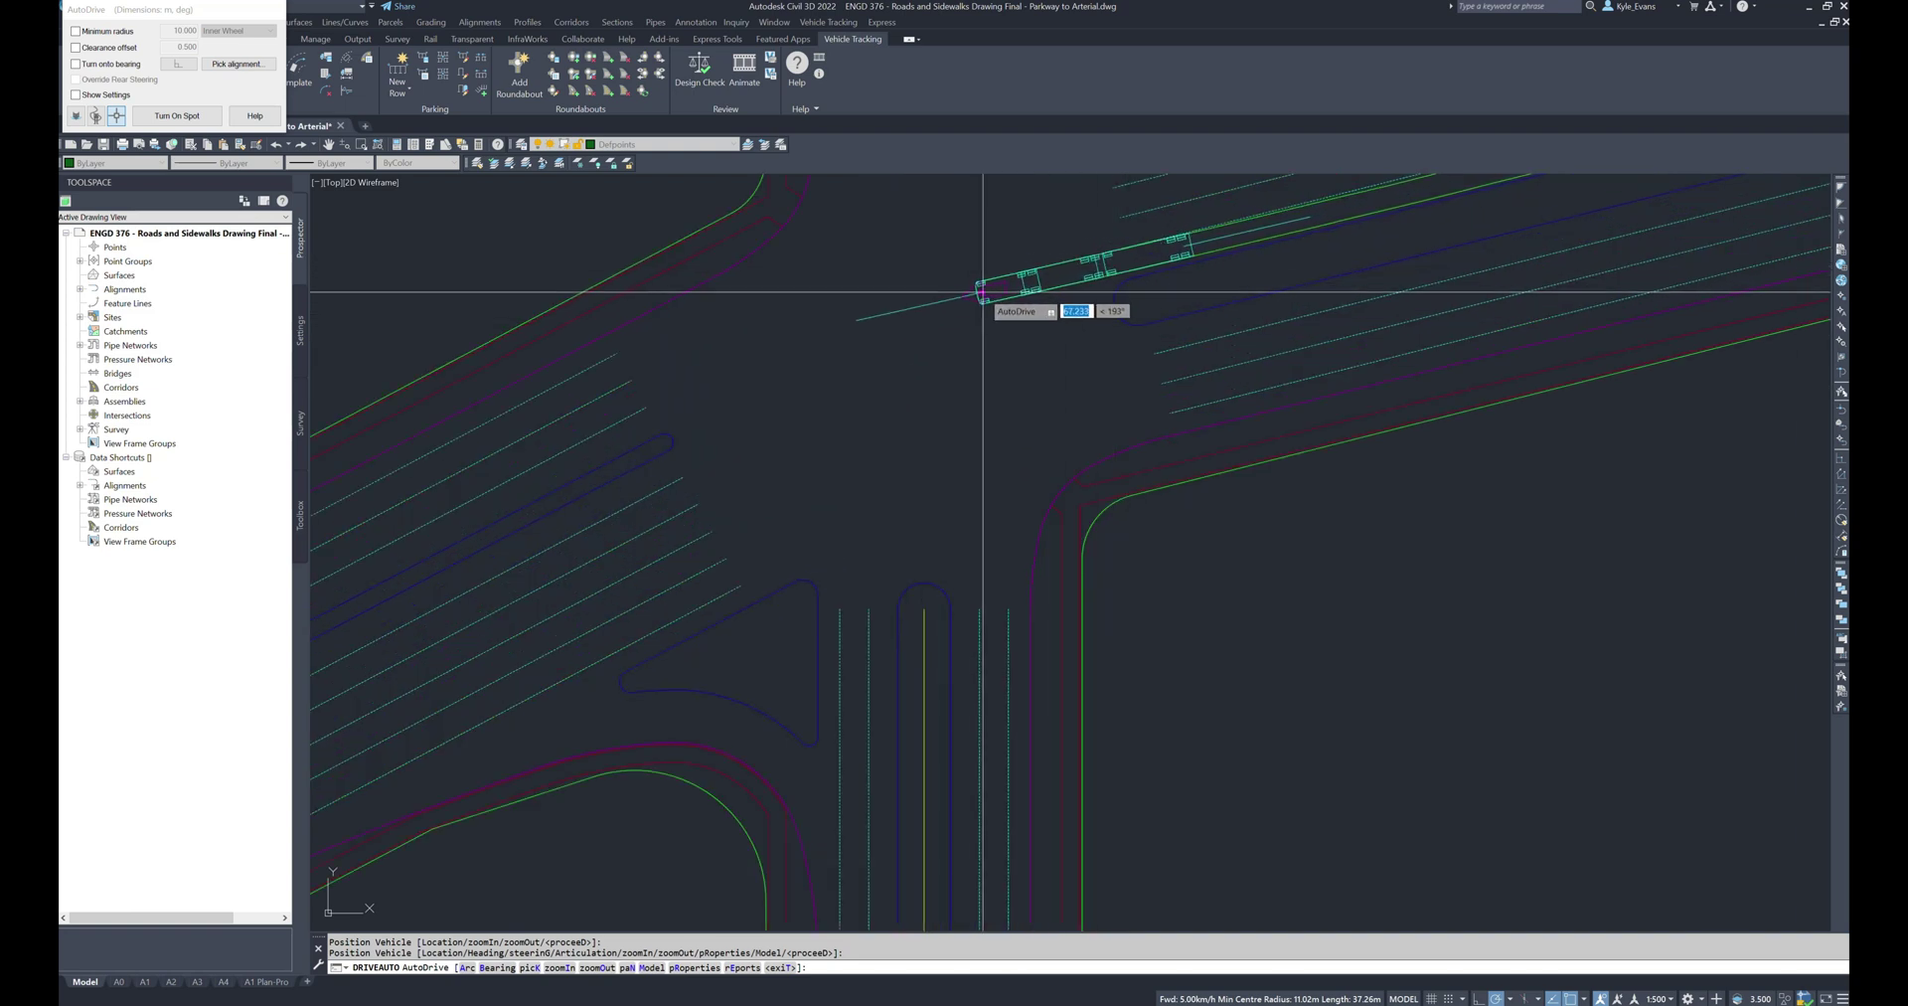
click(979, 298)
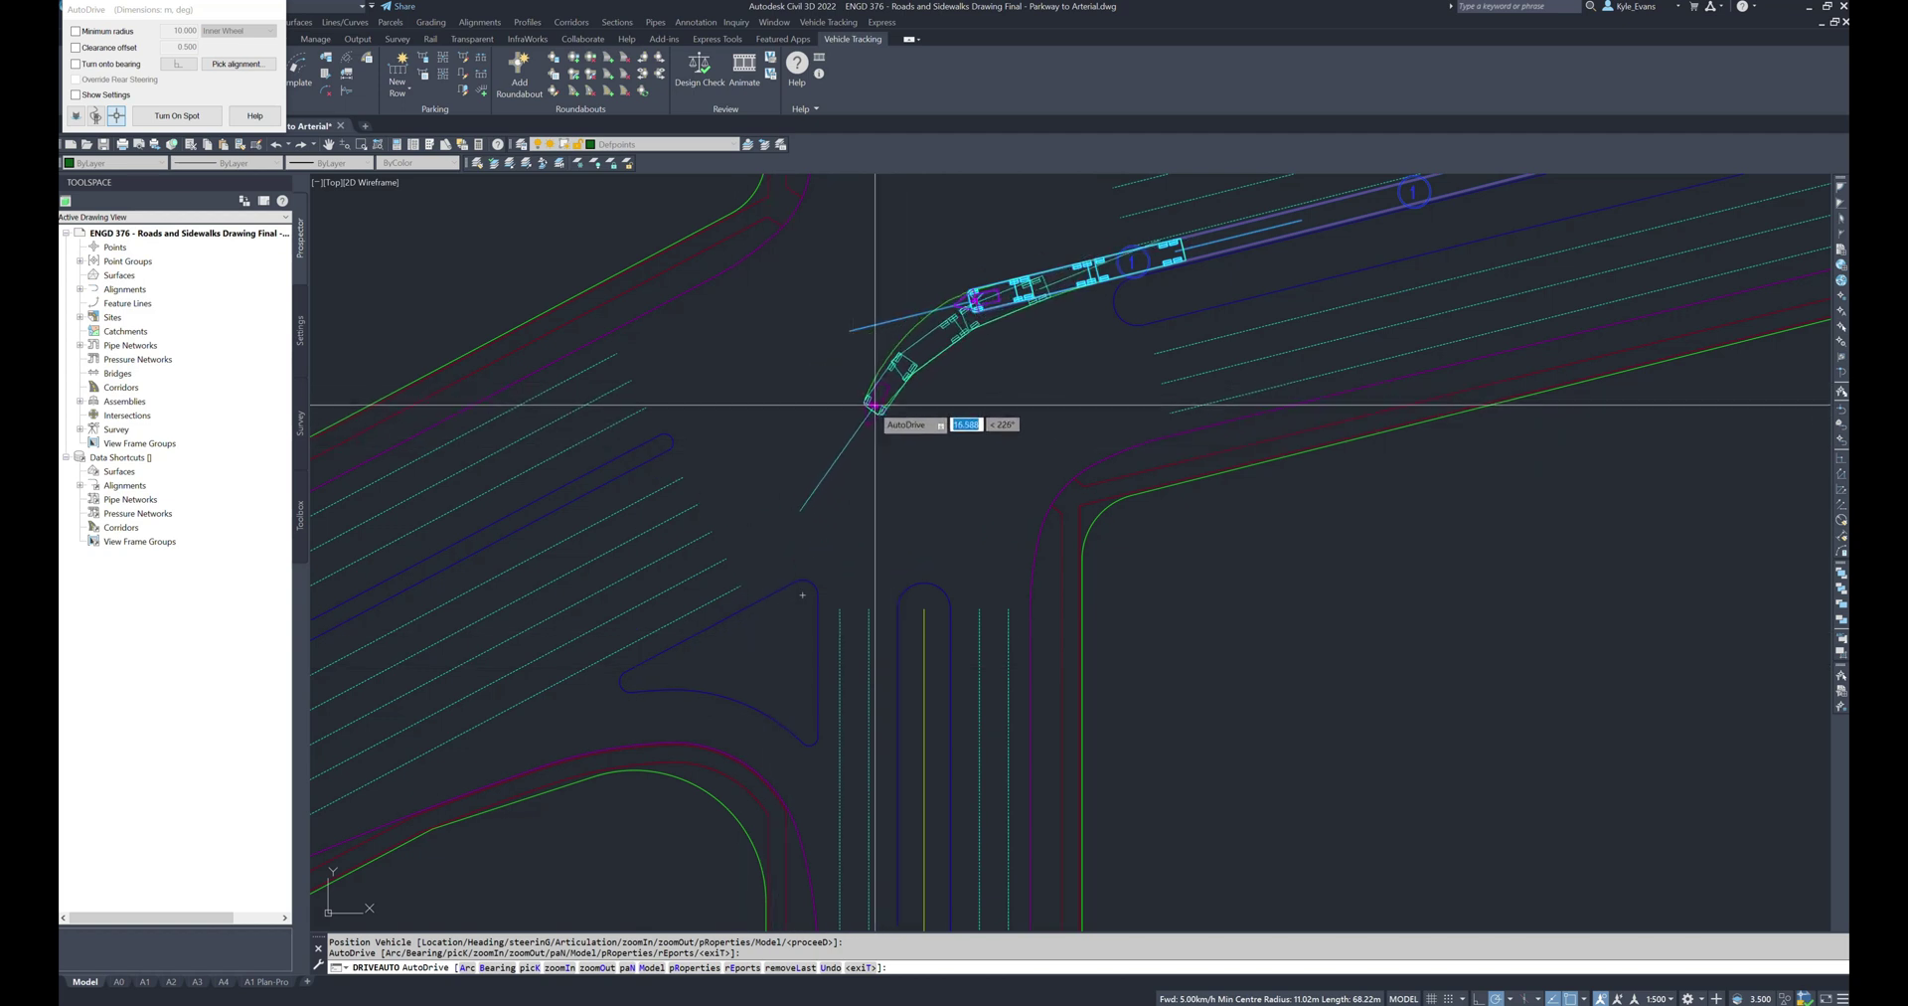
click(871, 460)
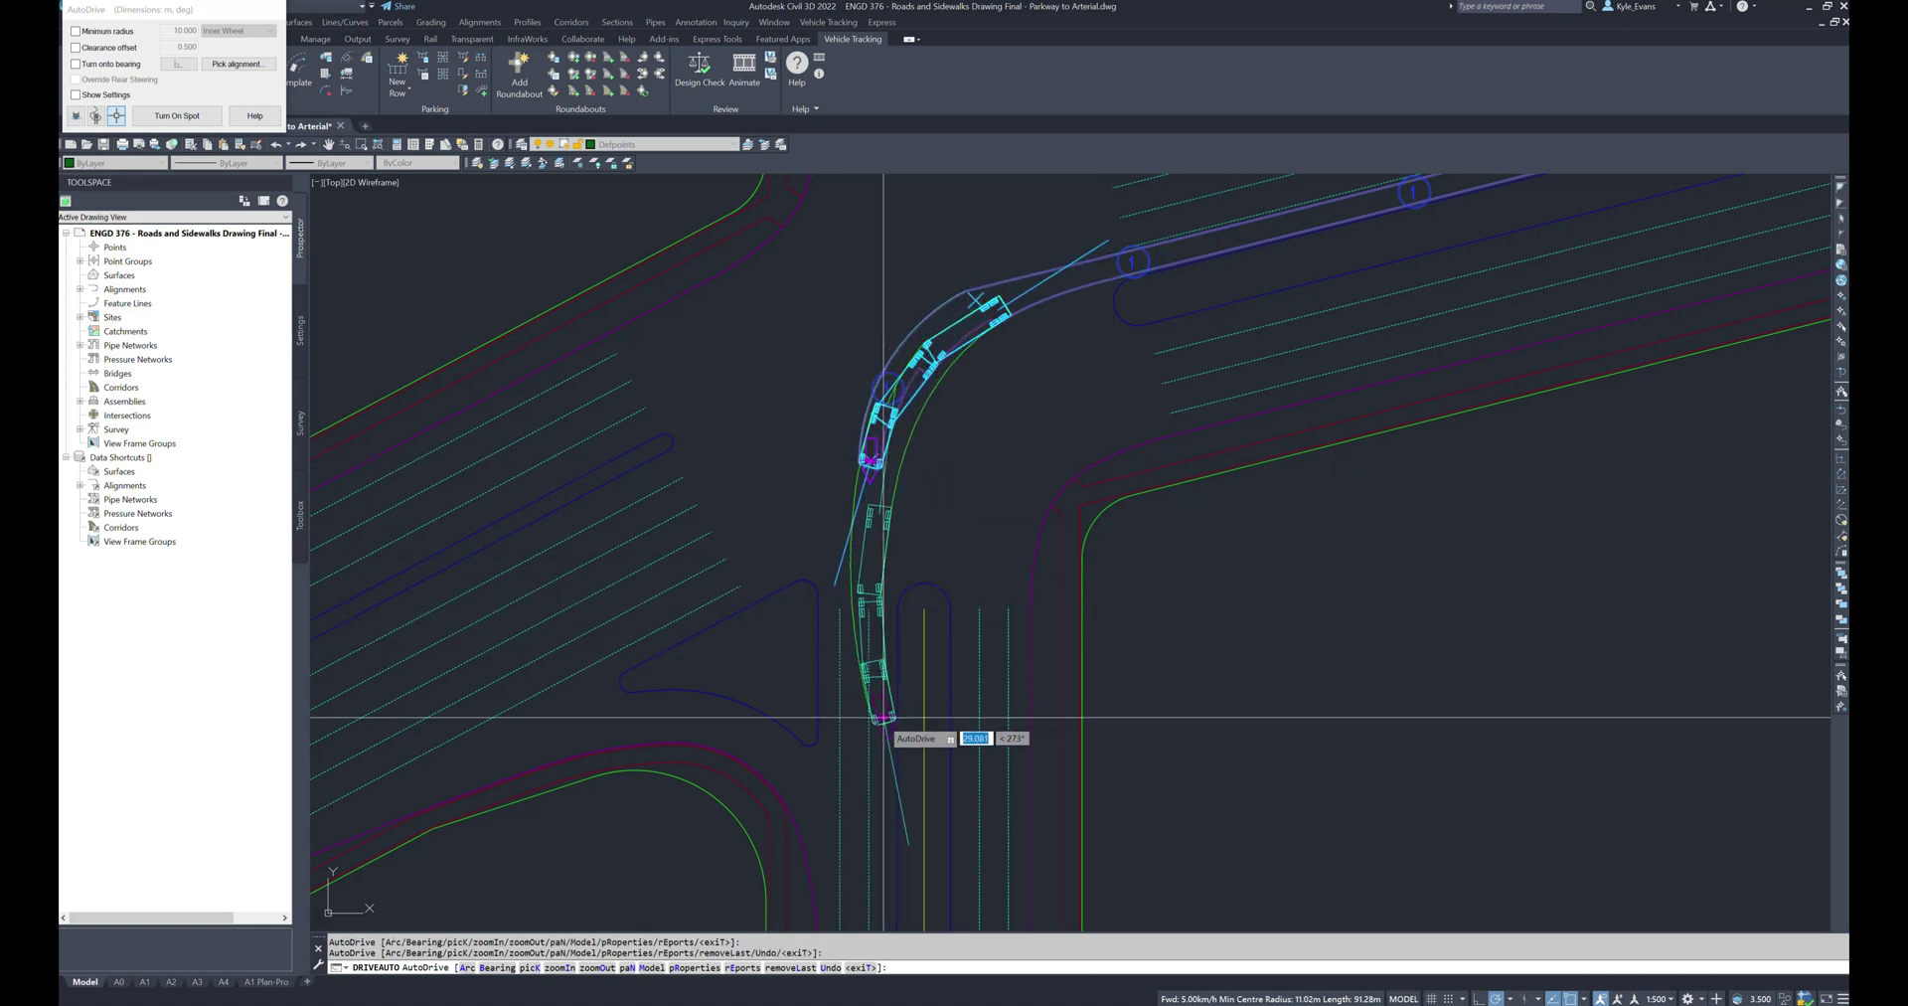
Extend the WB-23 path straight down the south leg and finish the drive
scroll(883, 716, up, 3)
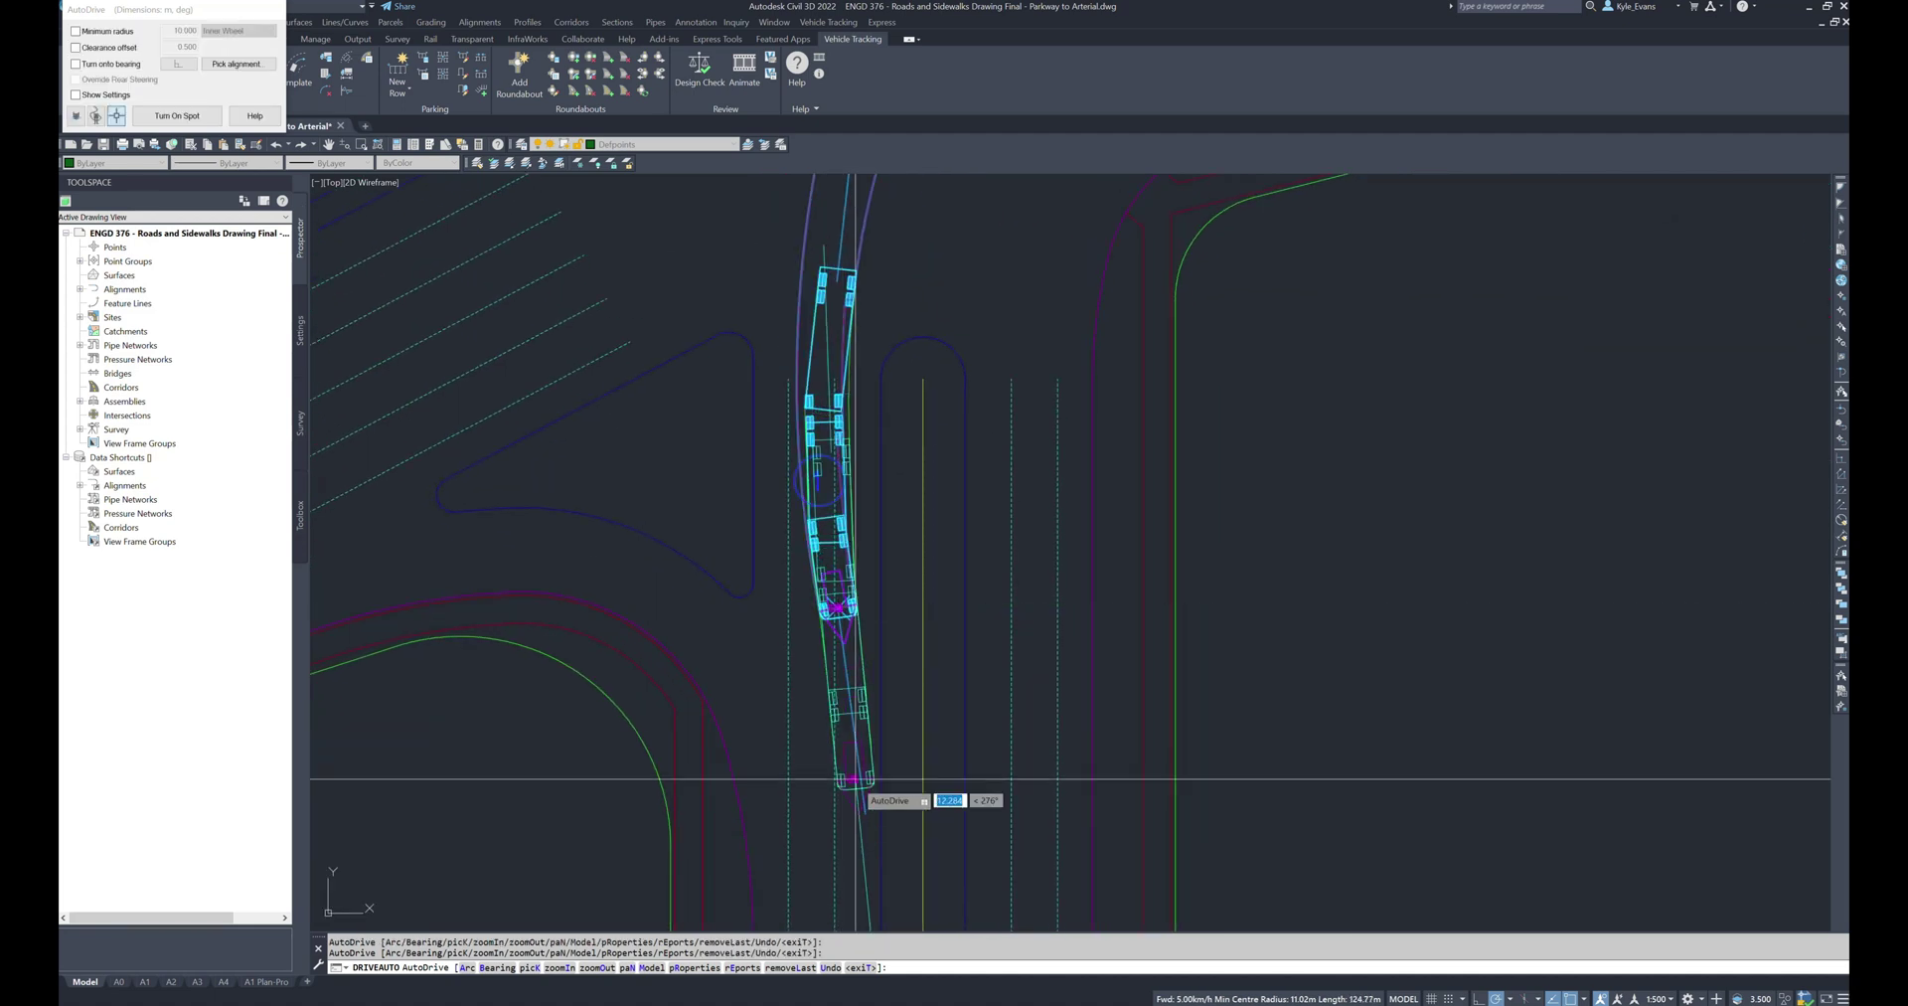
middle_drag(855, 779, 860, 402)
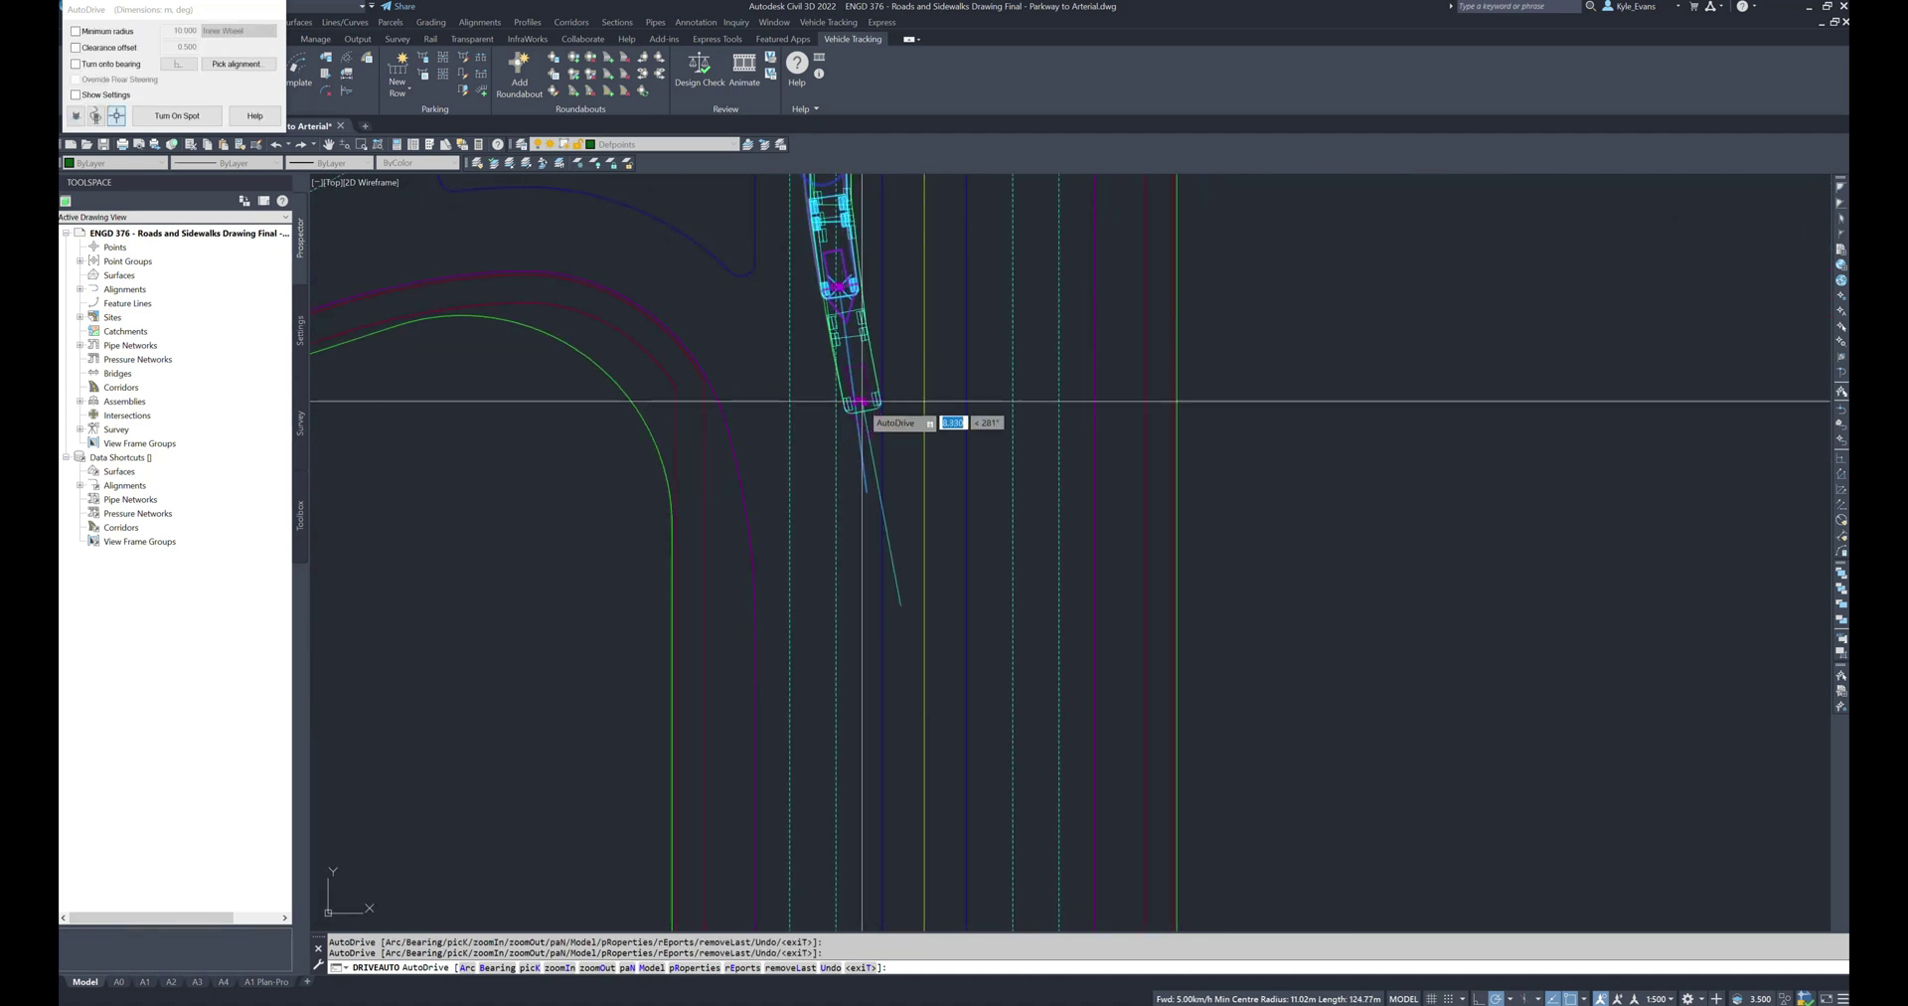
click(853, 698)
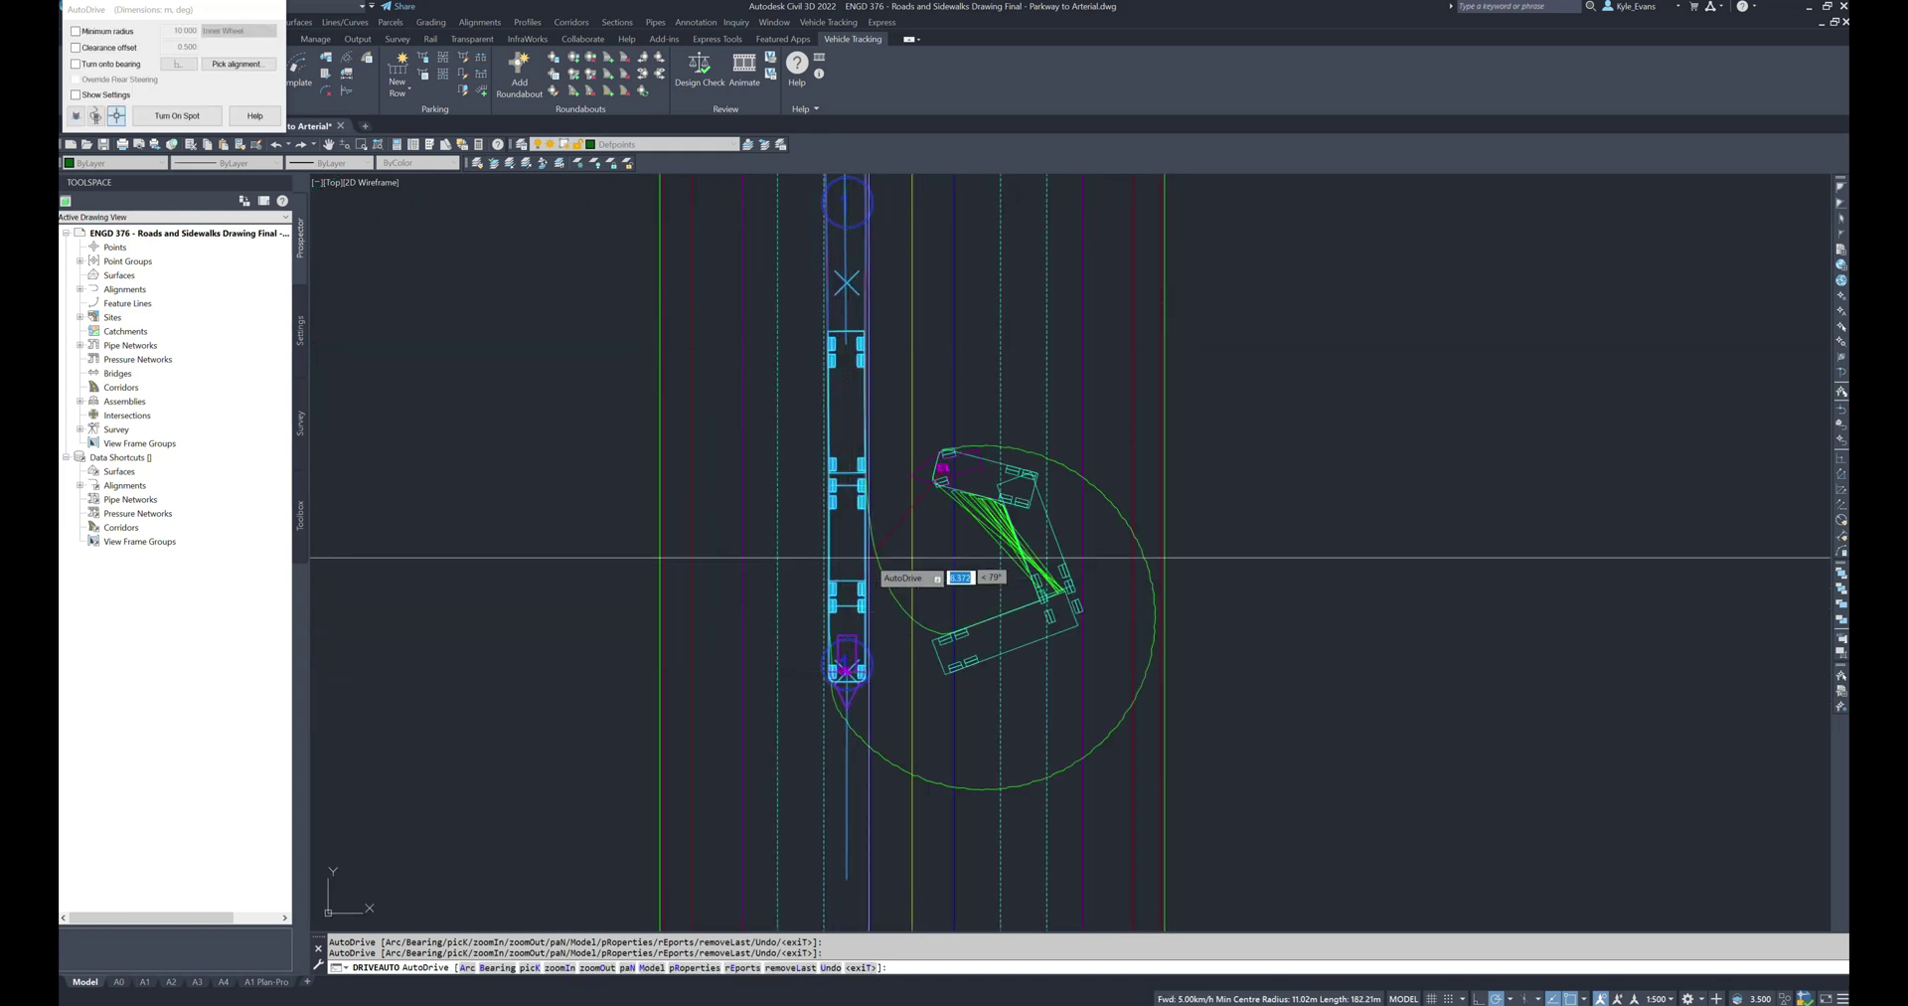
right_click(871, 559)
click(899, 567)
key(Escape)
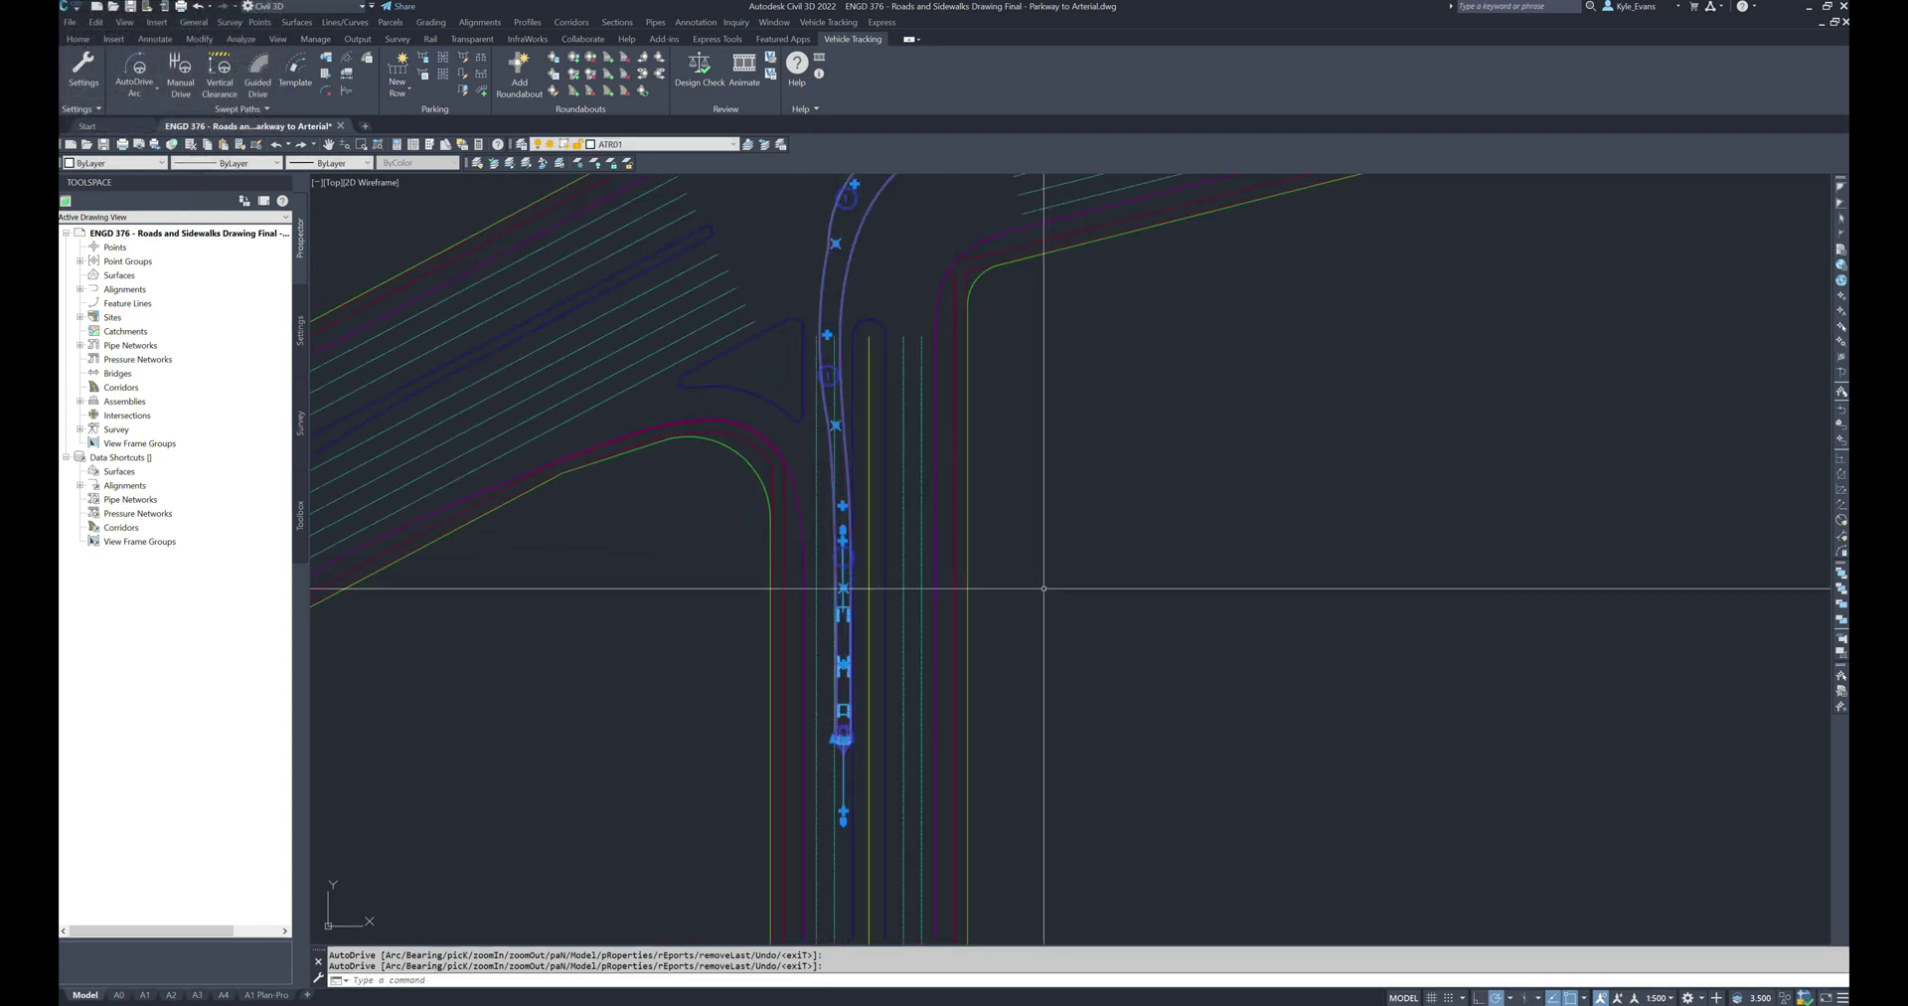
scroll(990, 733, up, 2)
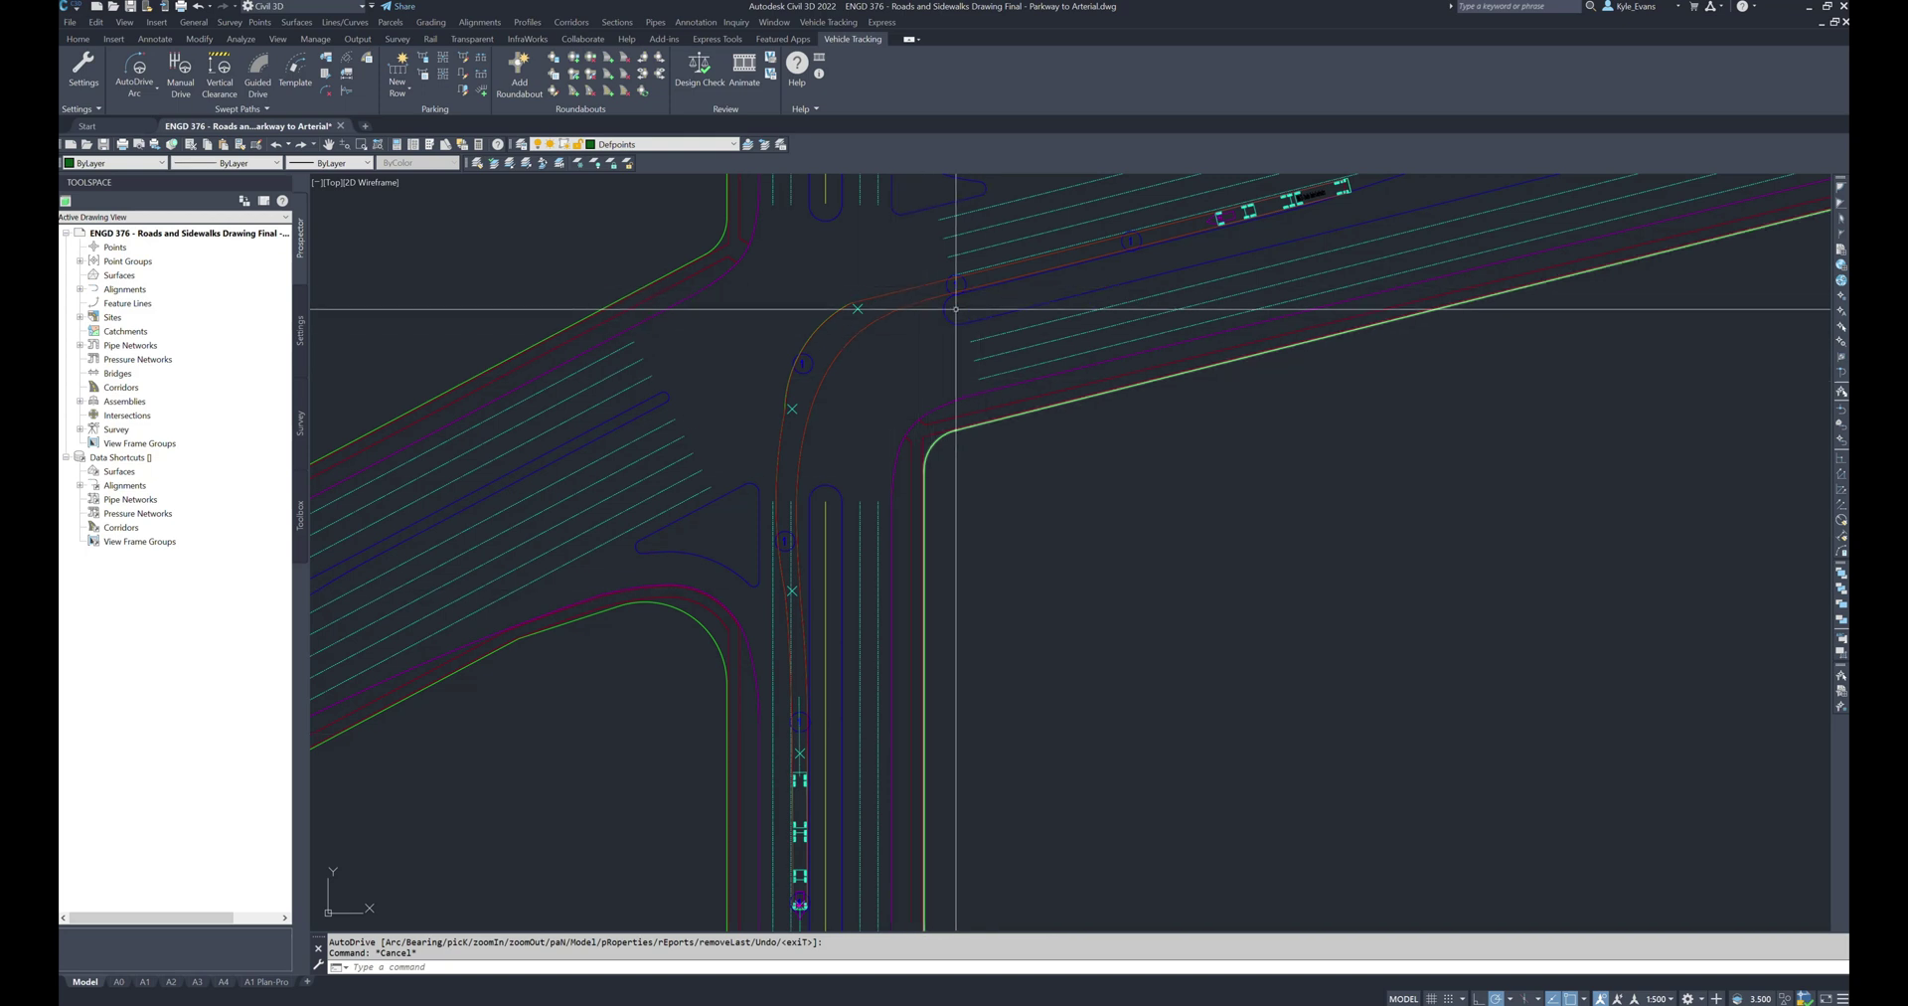
middle_drag(1038, 269, 1066, 366)
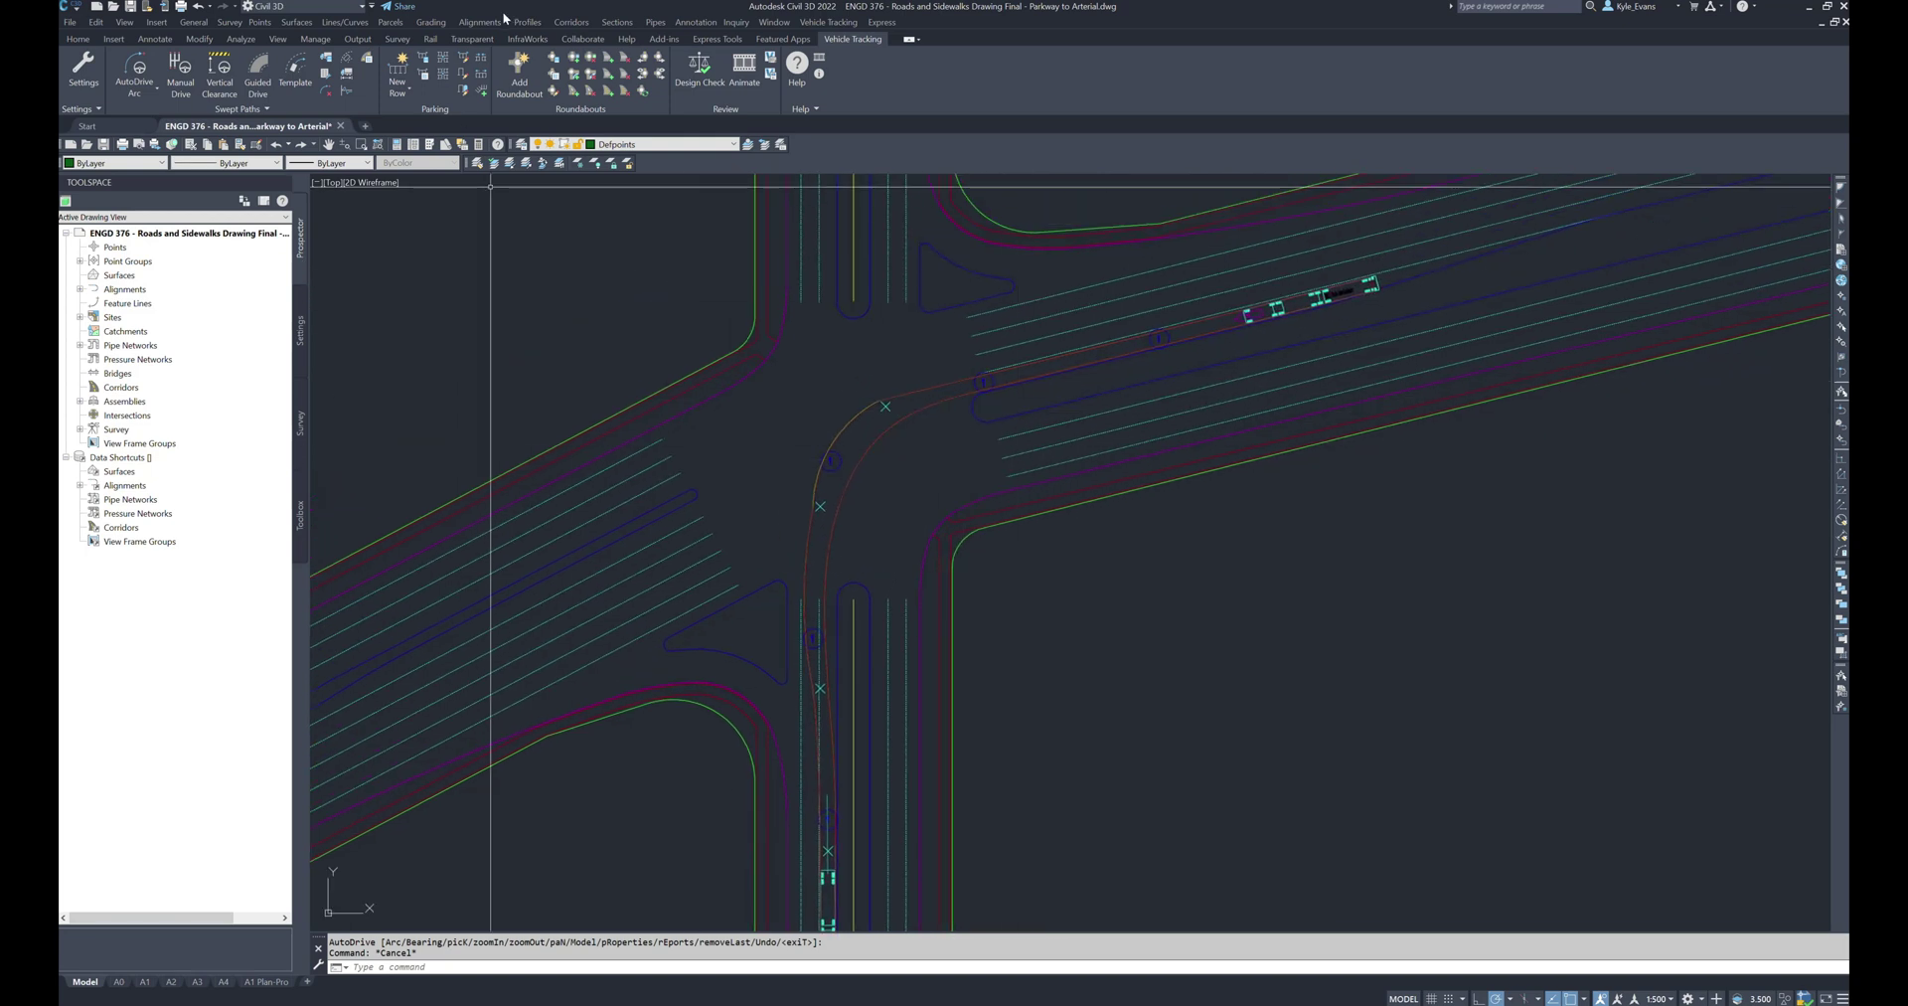
click(157, 94)
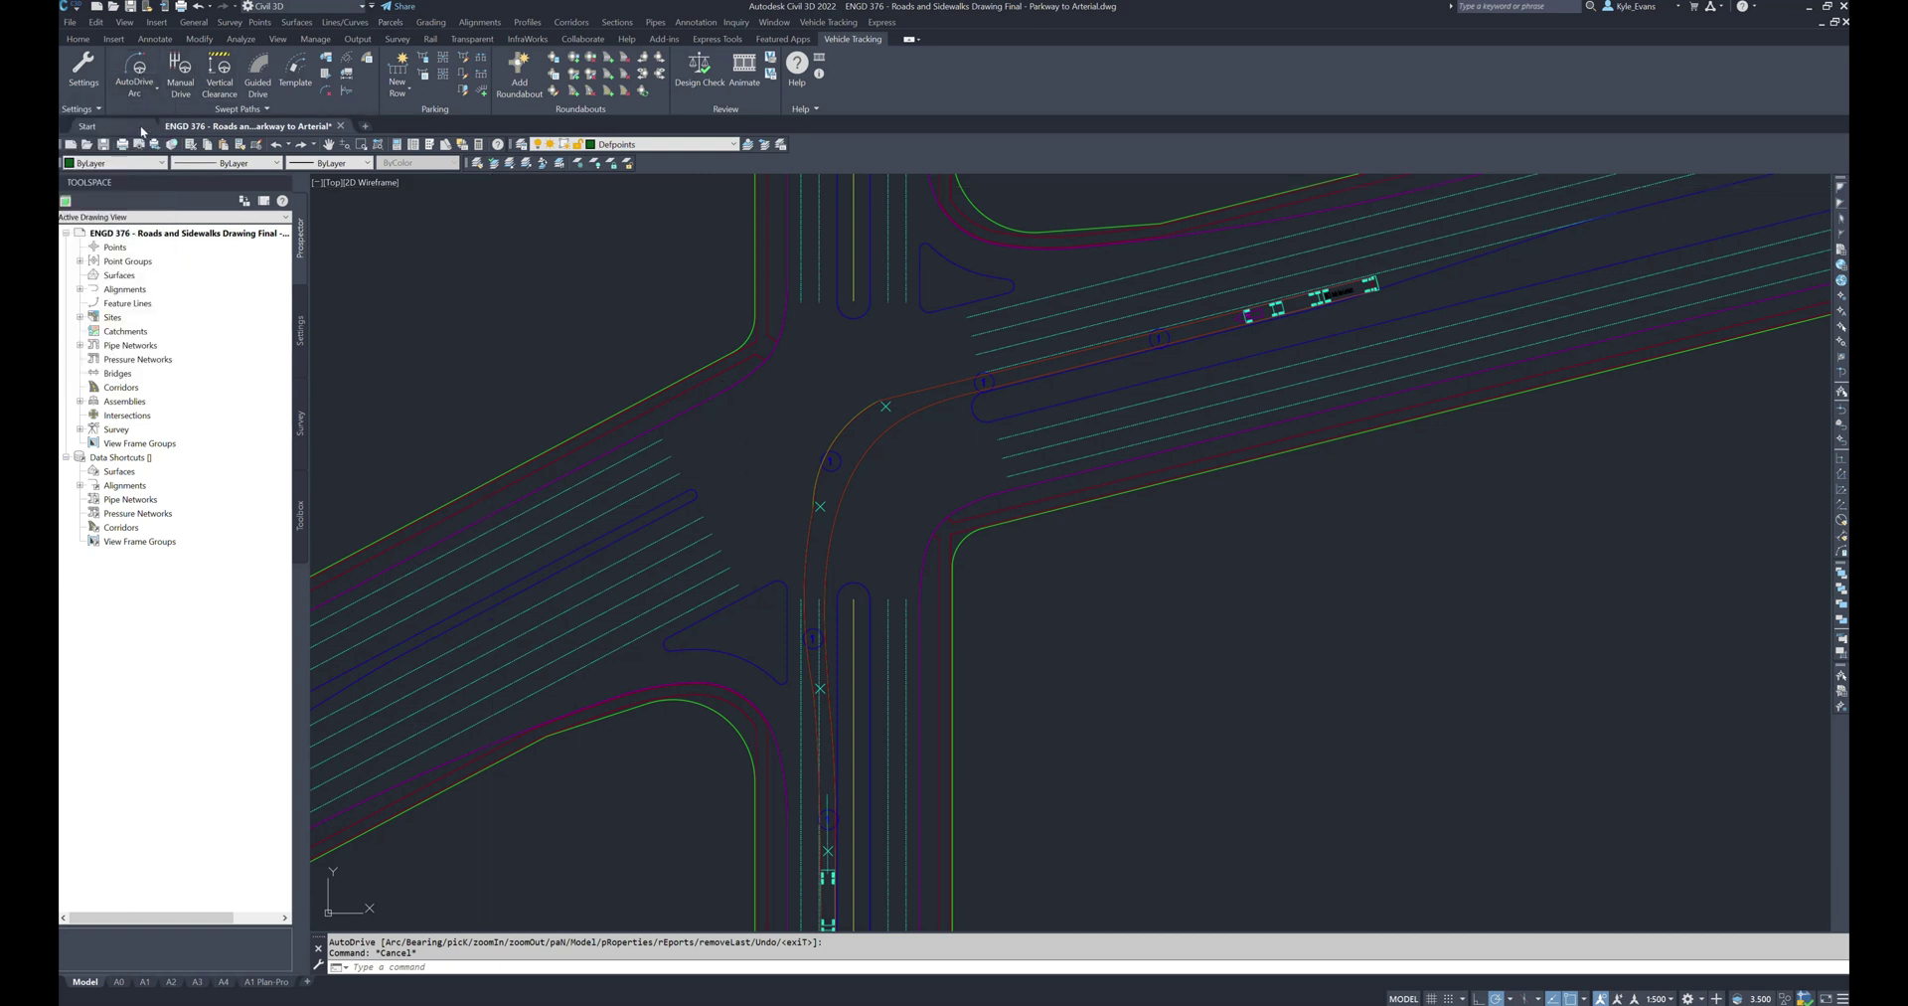
Repeat AutoDrive and choose the P - Passenger Car vehicle
key(Return)
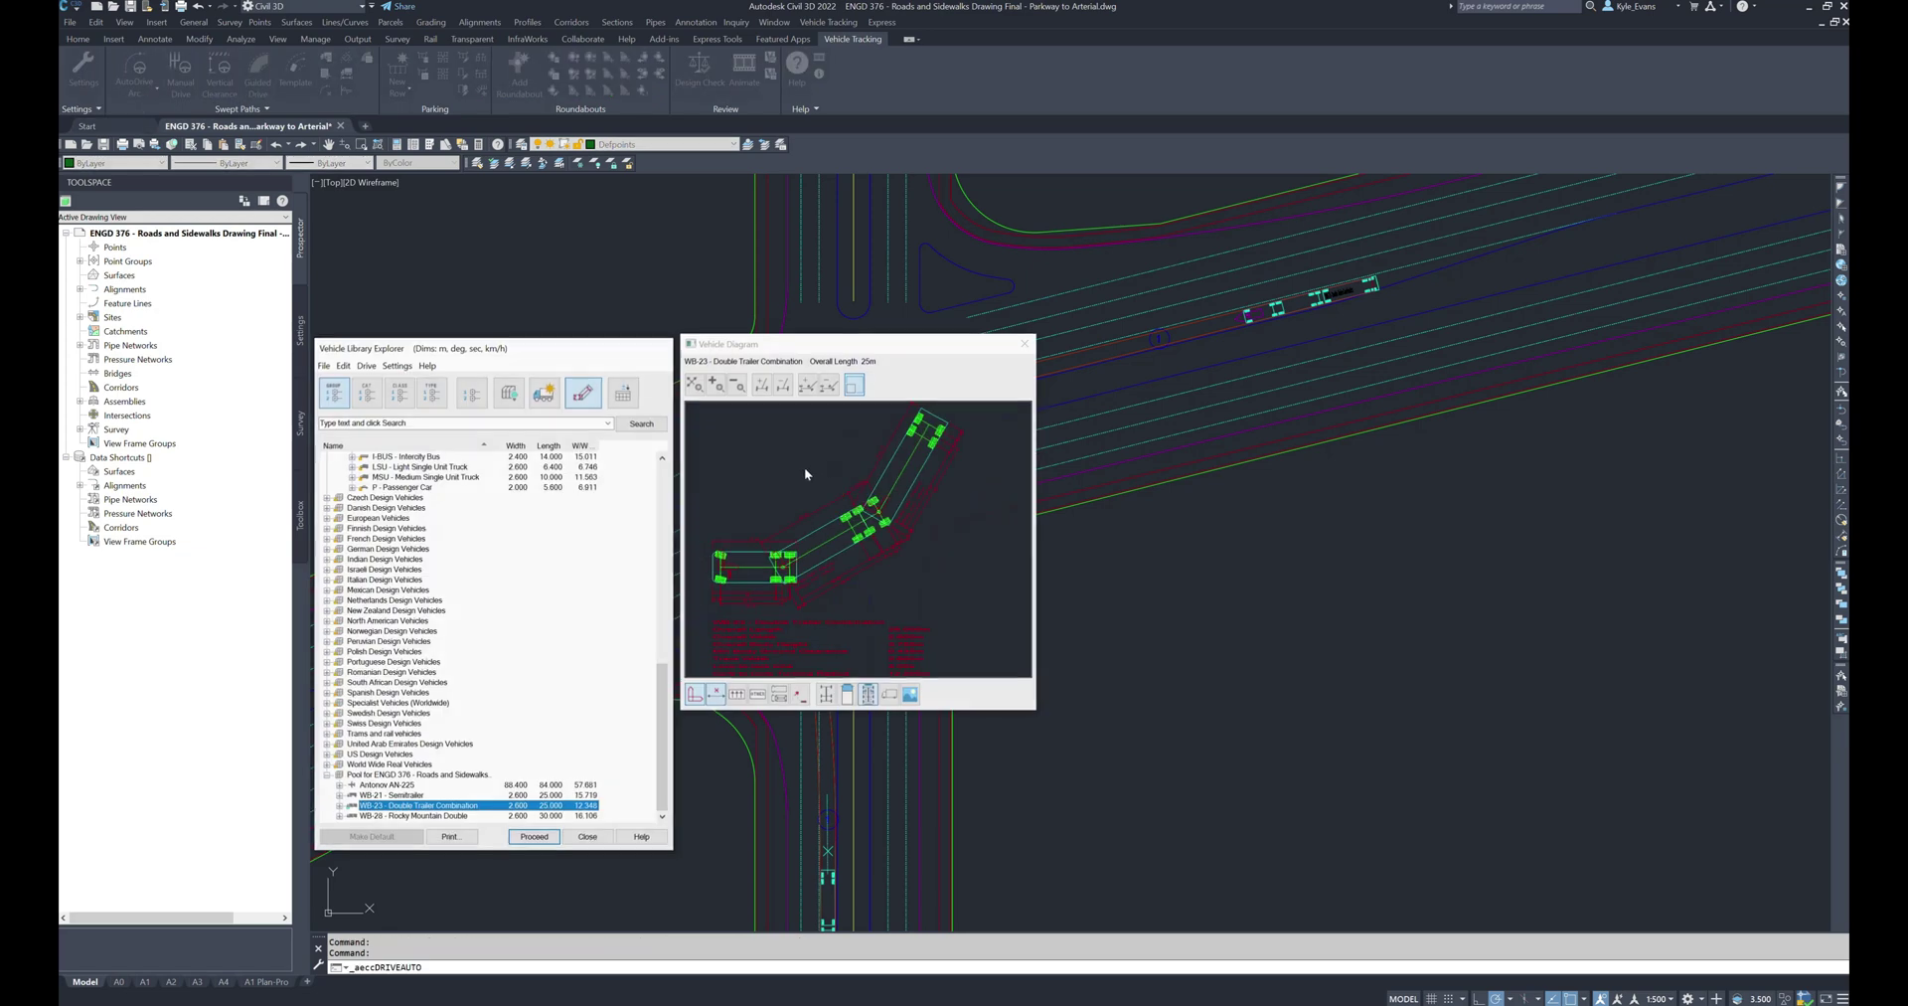
scroll(365, 492, up, 6)
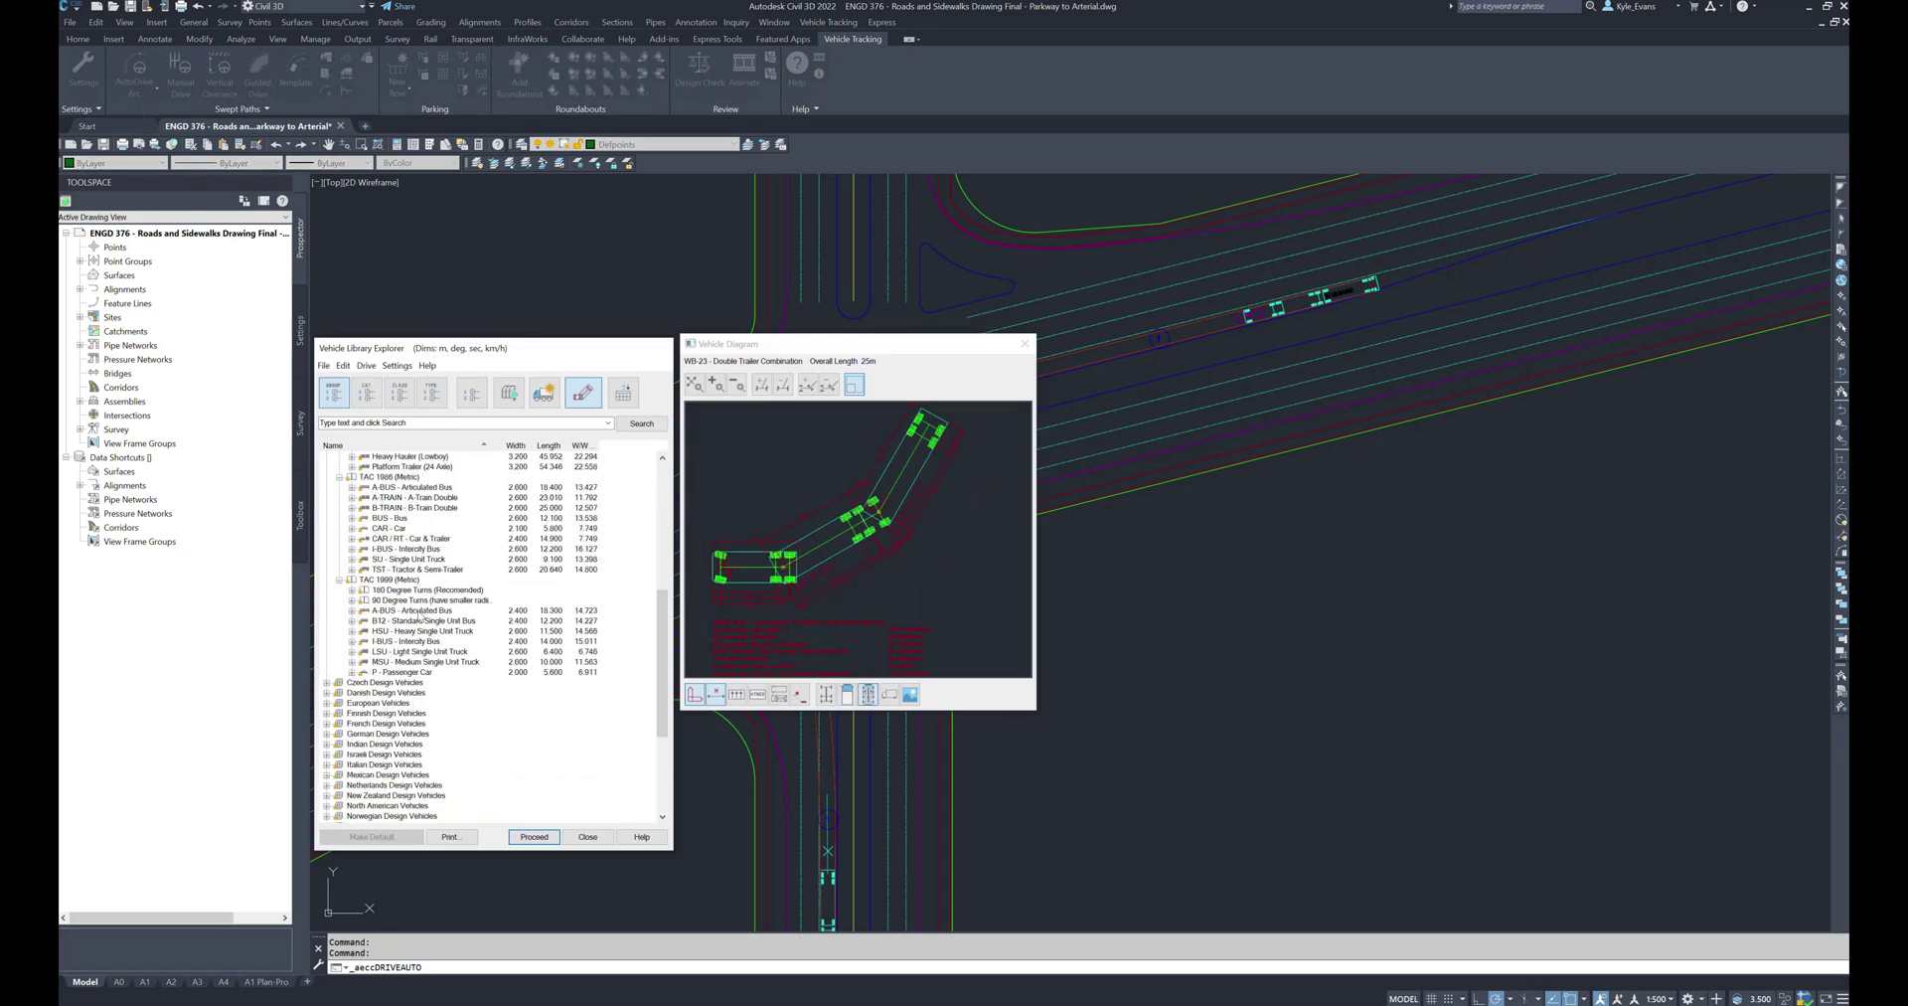
scroll(383, 530, up, 8)
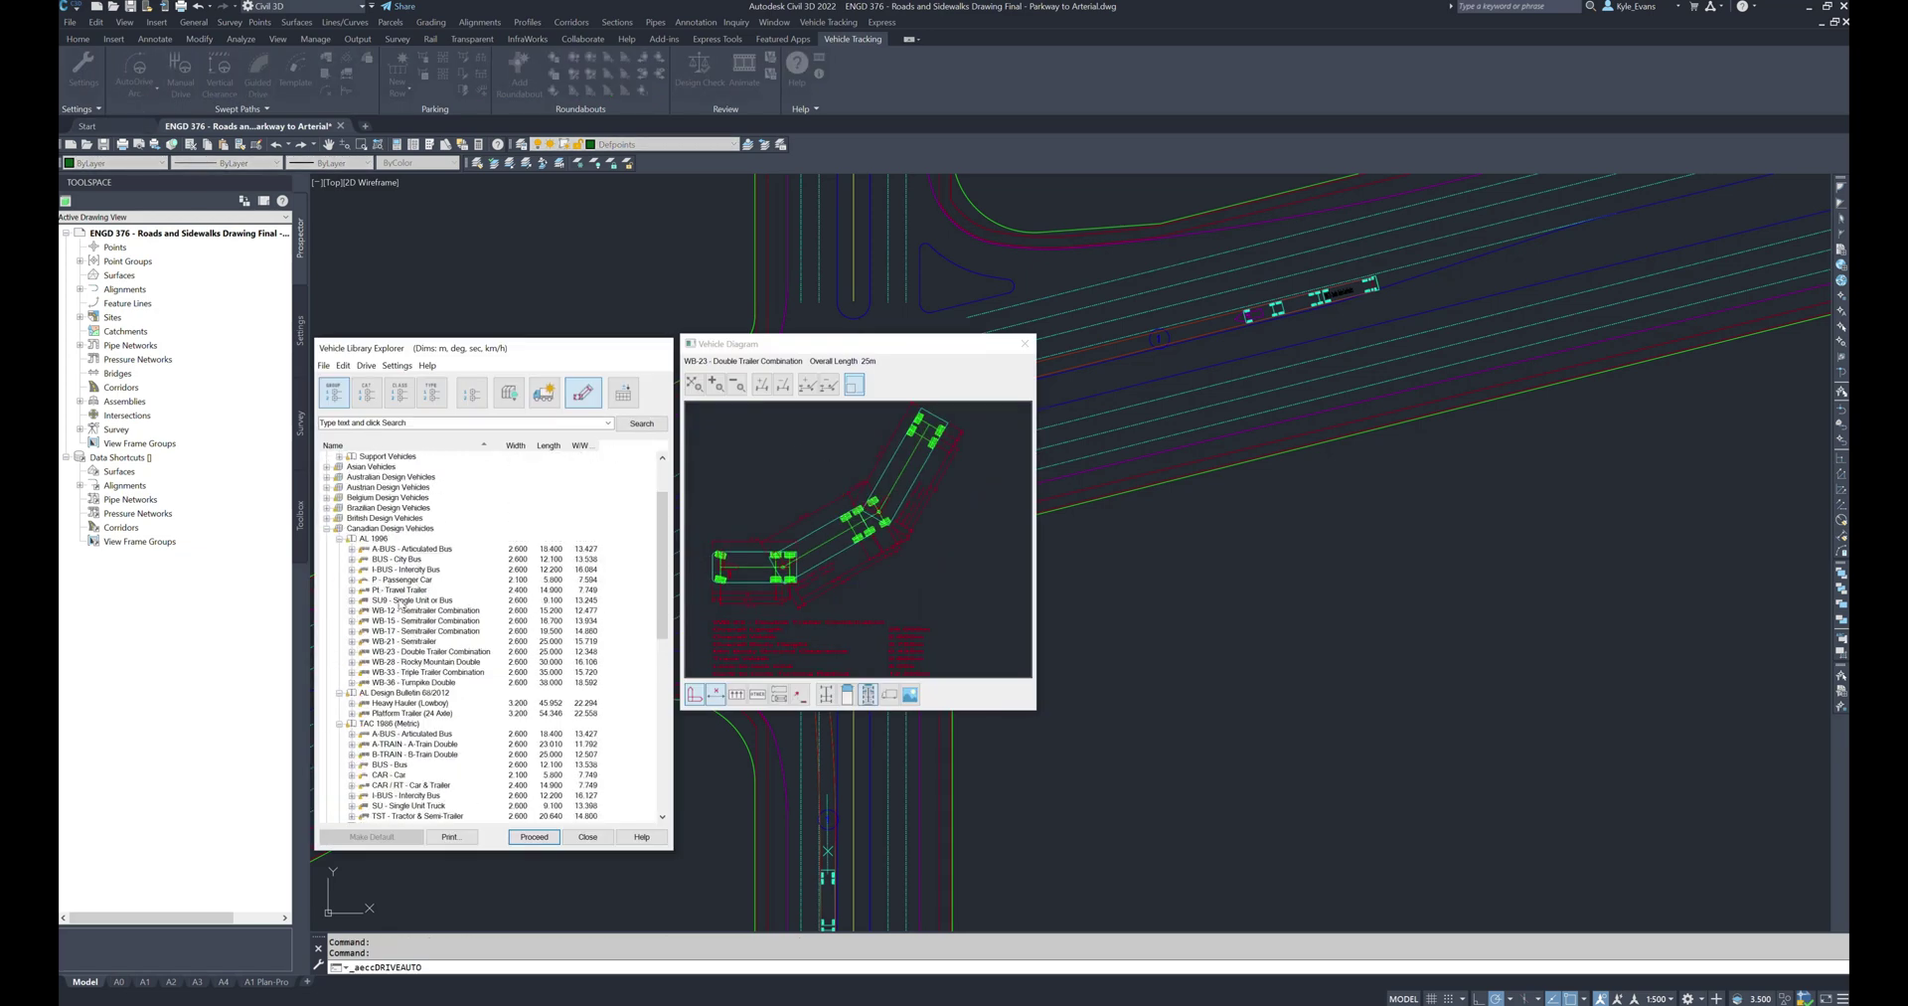
click(408, 569)
double_click(377, 581)
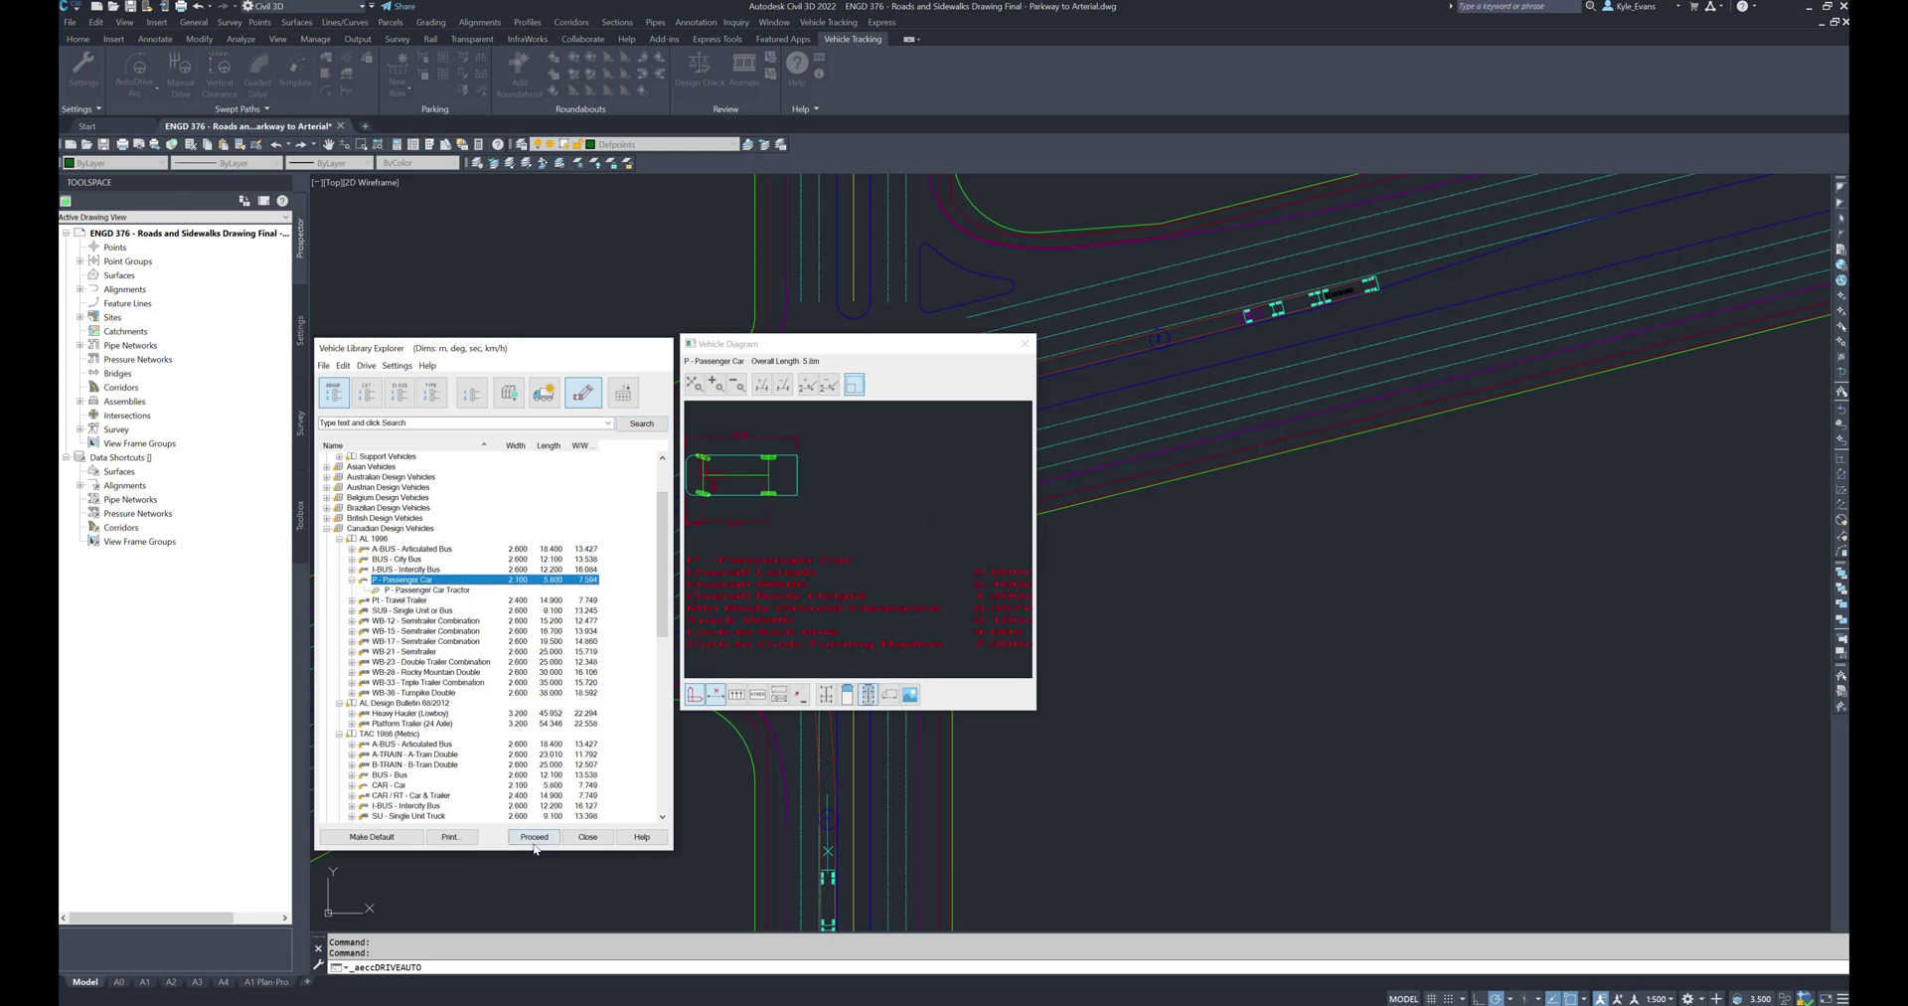
key(Return)
Place the passenger car on the southwest approach, set its heading, and fix the first straight leg
scroll(626, 550, up, 5)
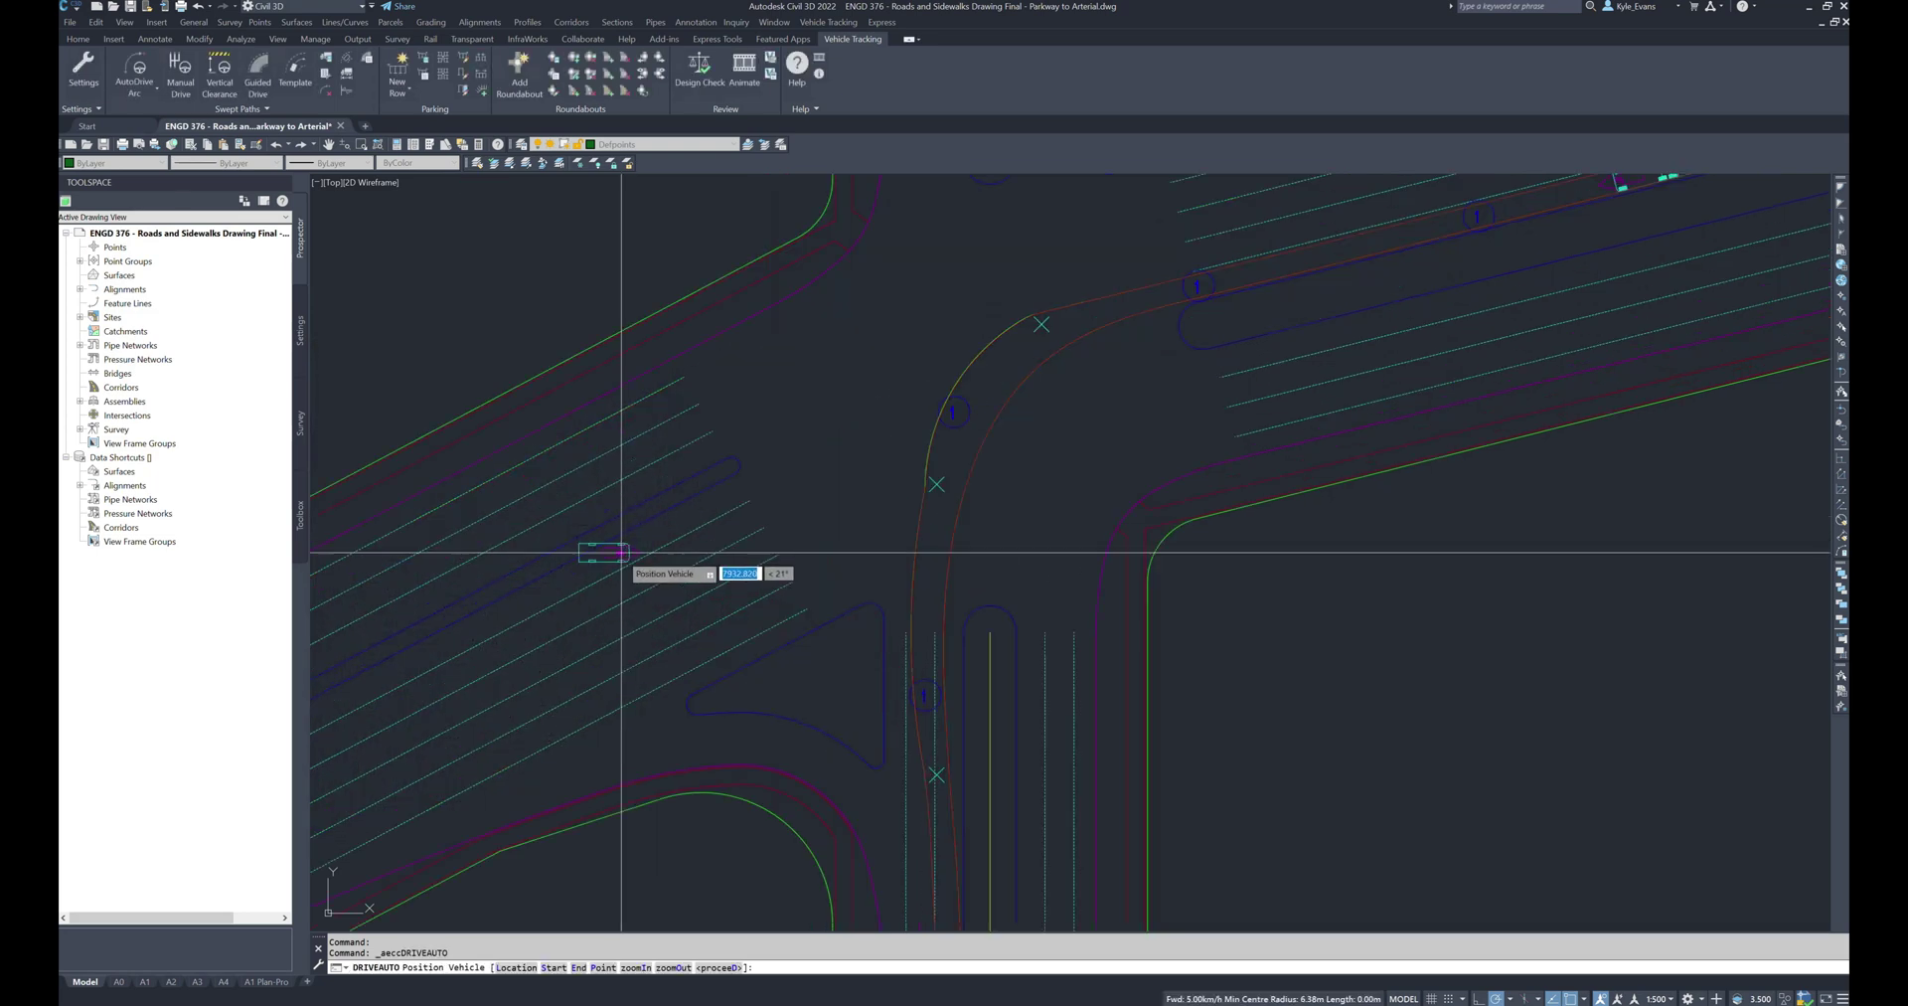
click(576, 550)
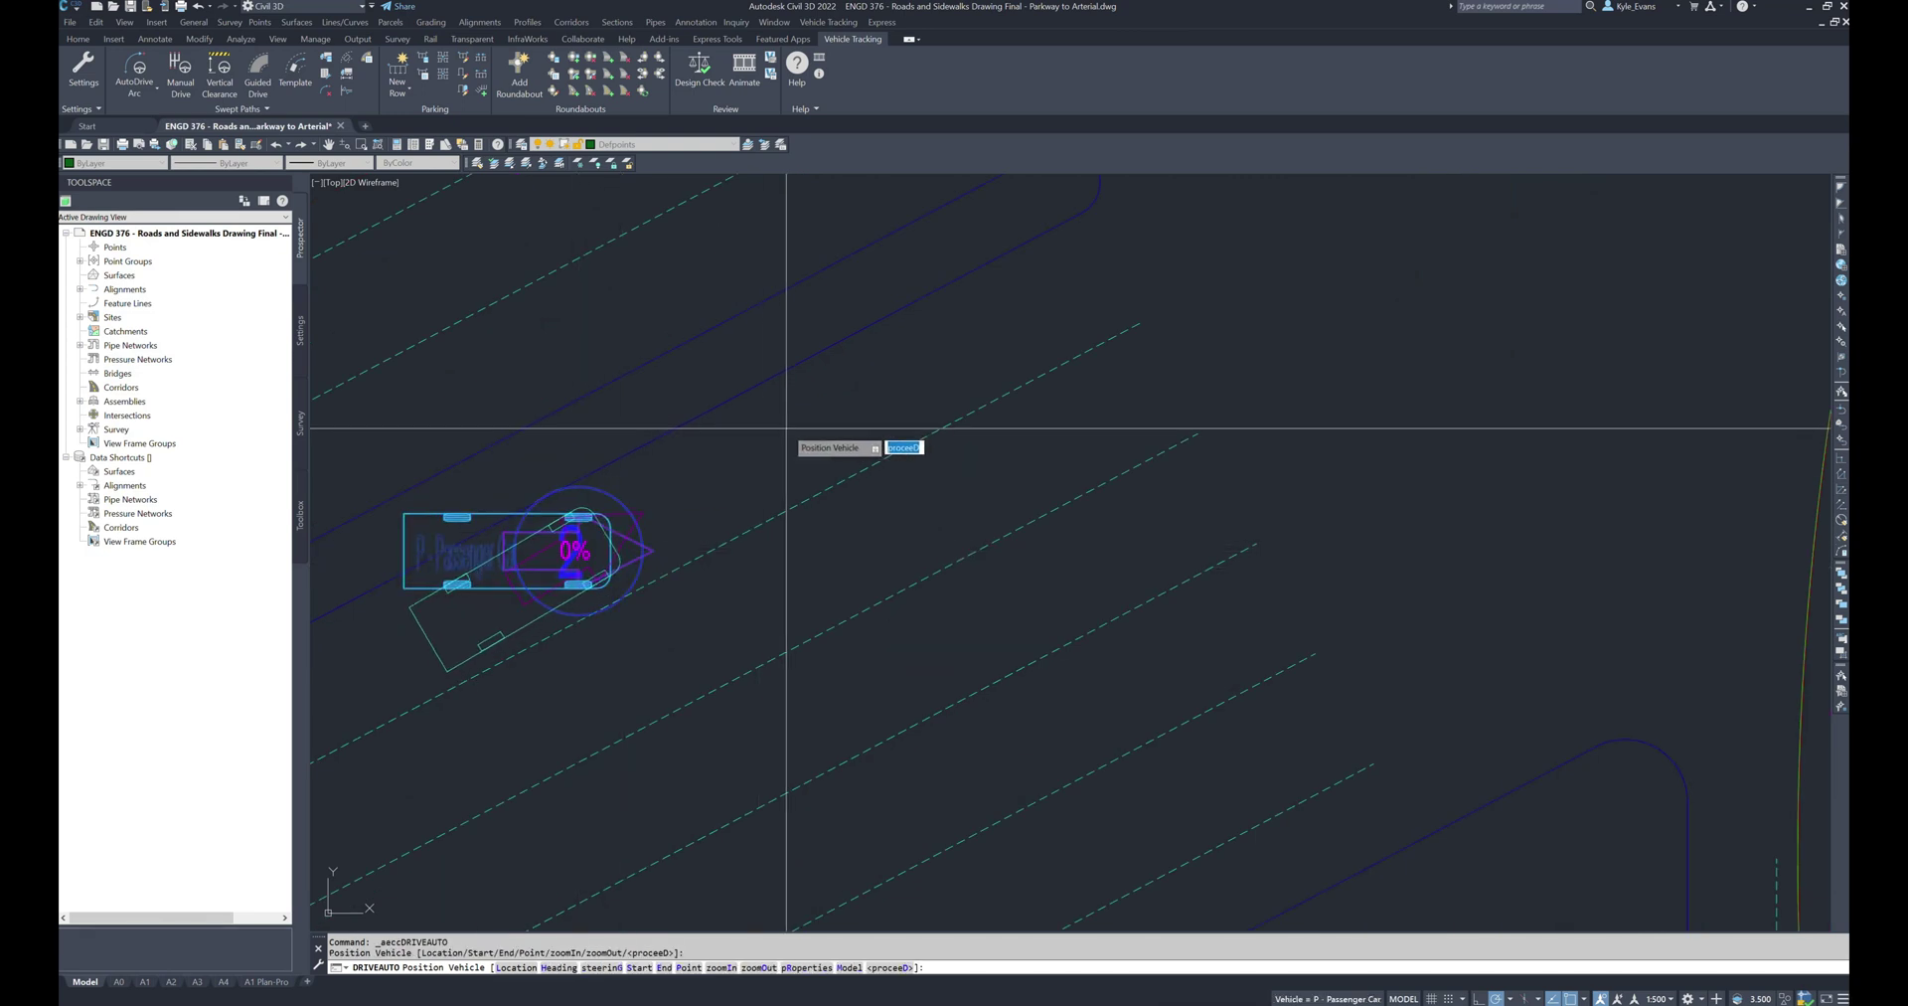
click(872, 412)
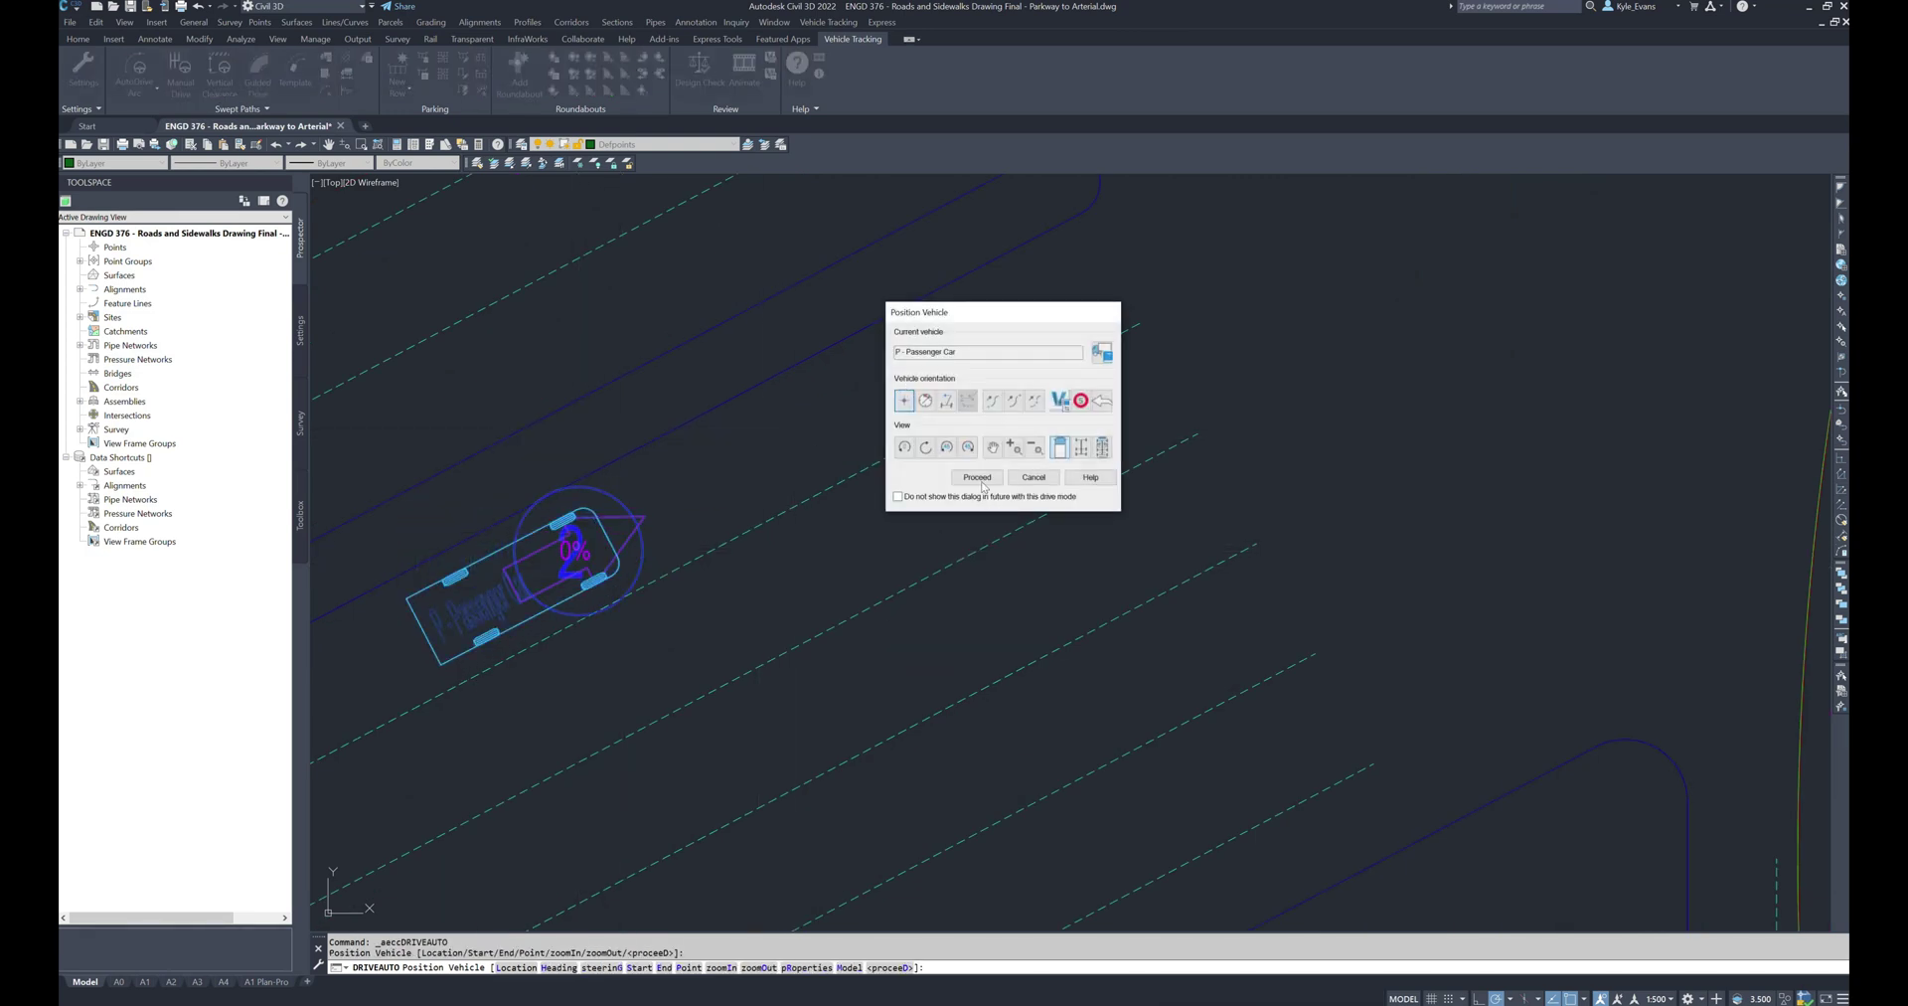
click(977, 477)
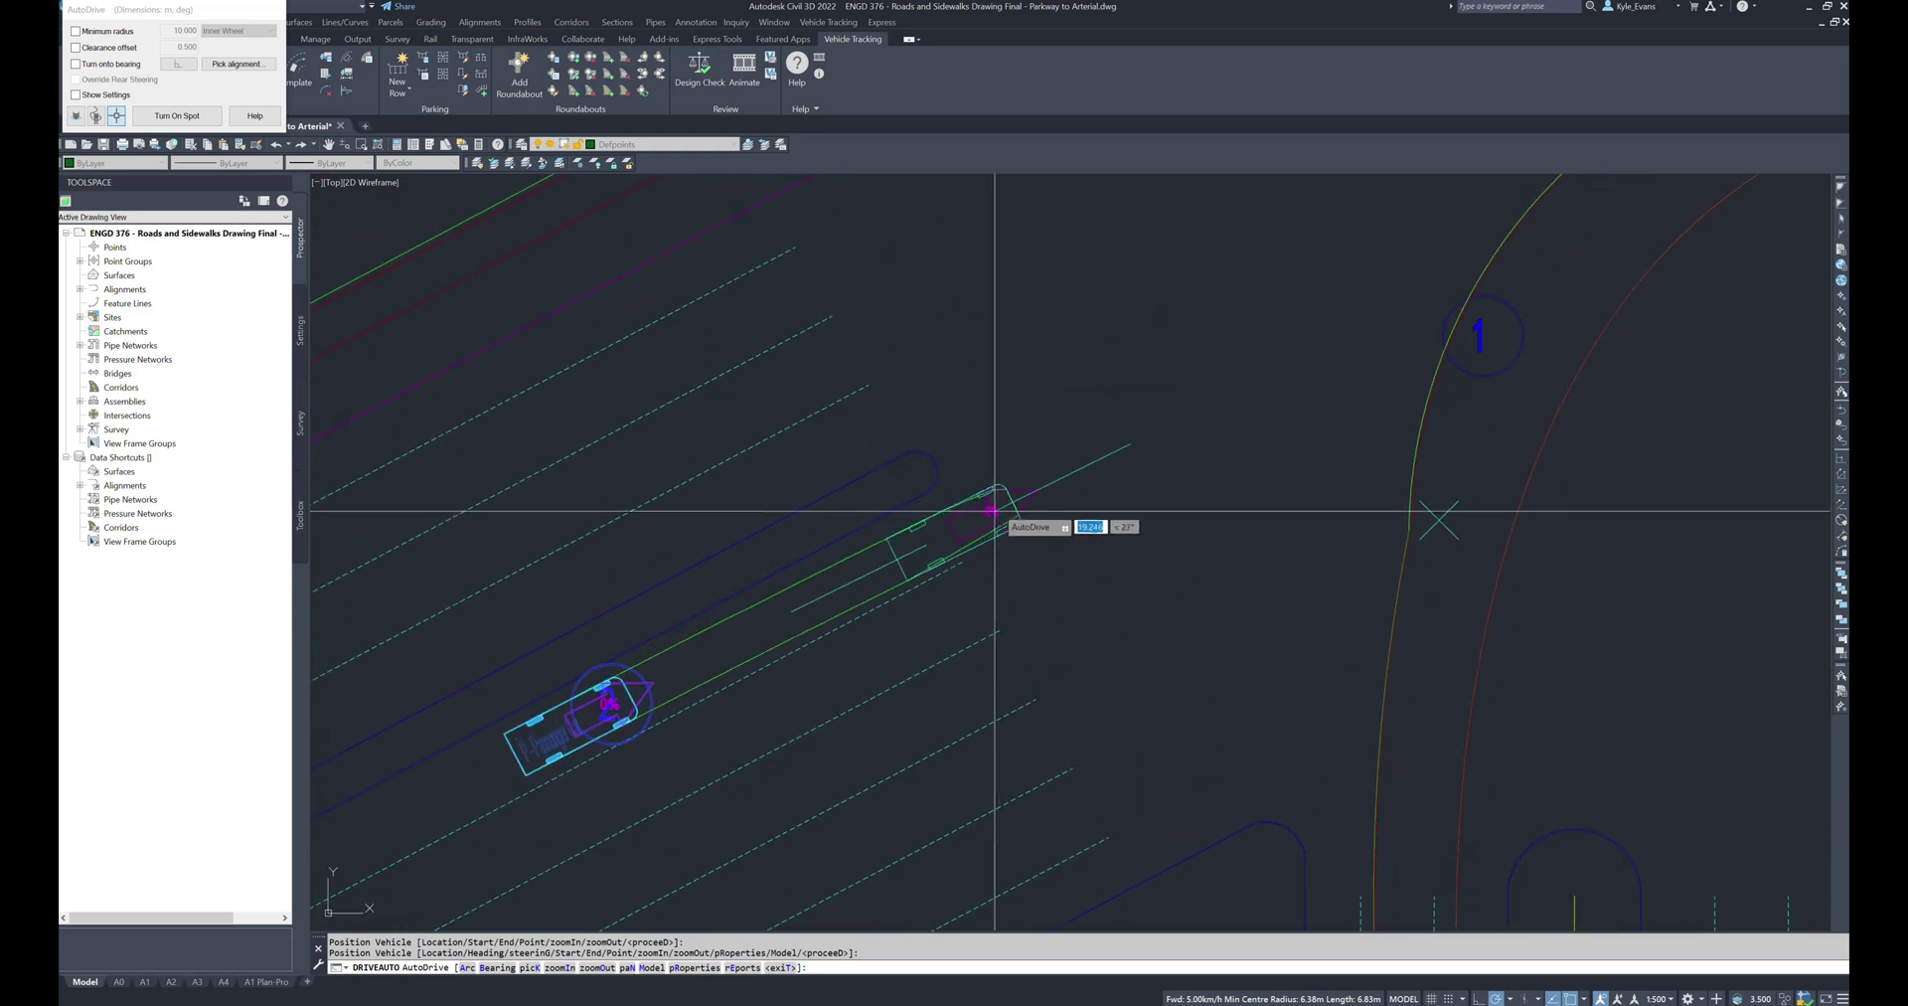
click(1024, 481)
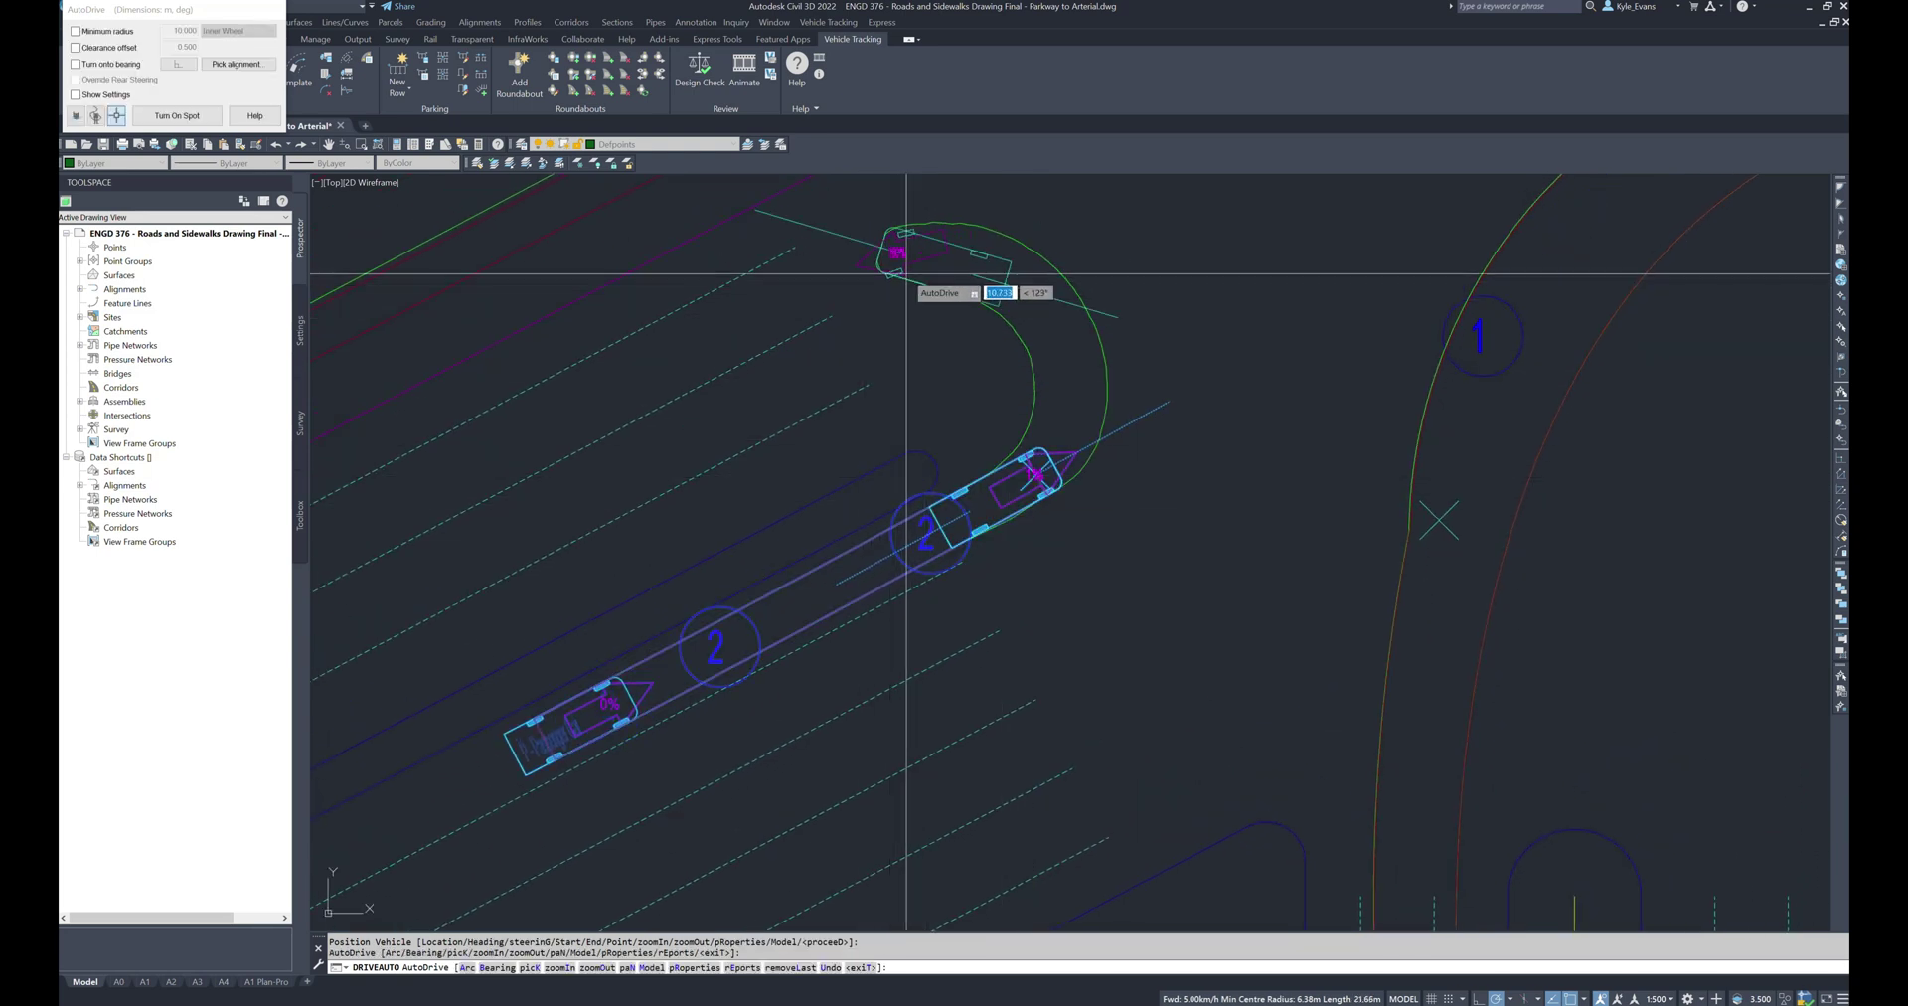
Curve the car's path through the intersection up the north leg and finish it
scroll(964, 343, down, 3)
middle_drag(1022, 413, 984, 650)
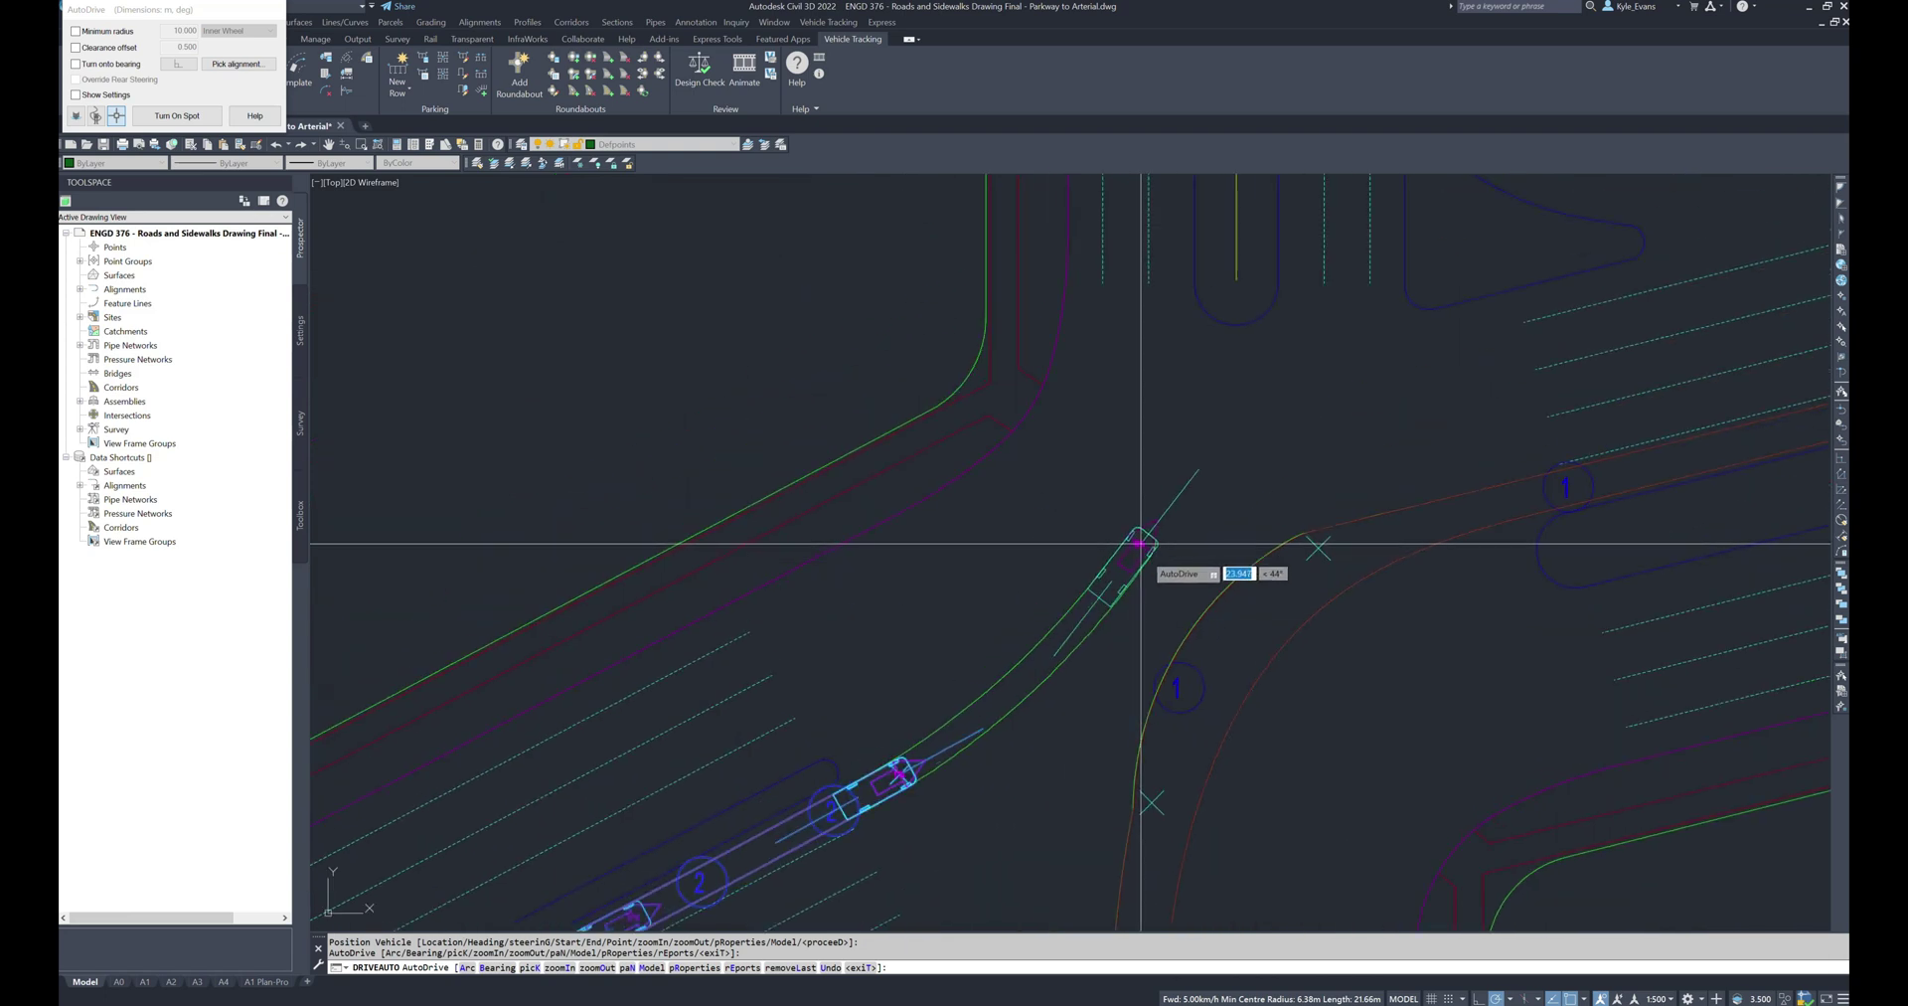
click(1170, 624)
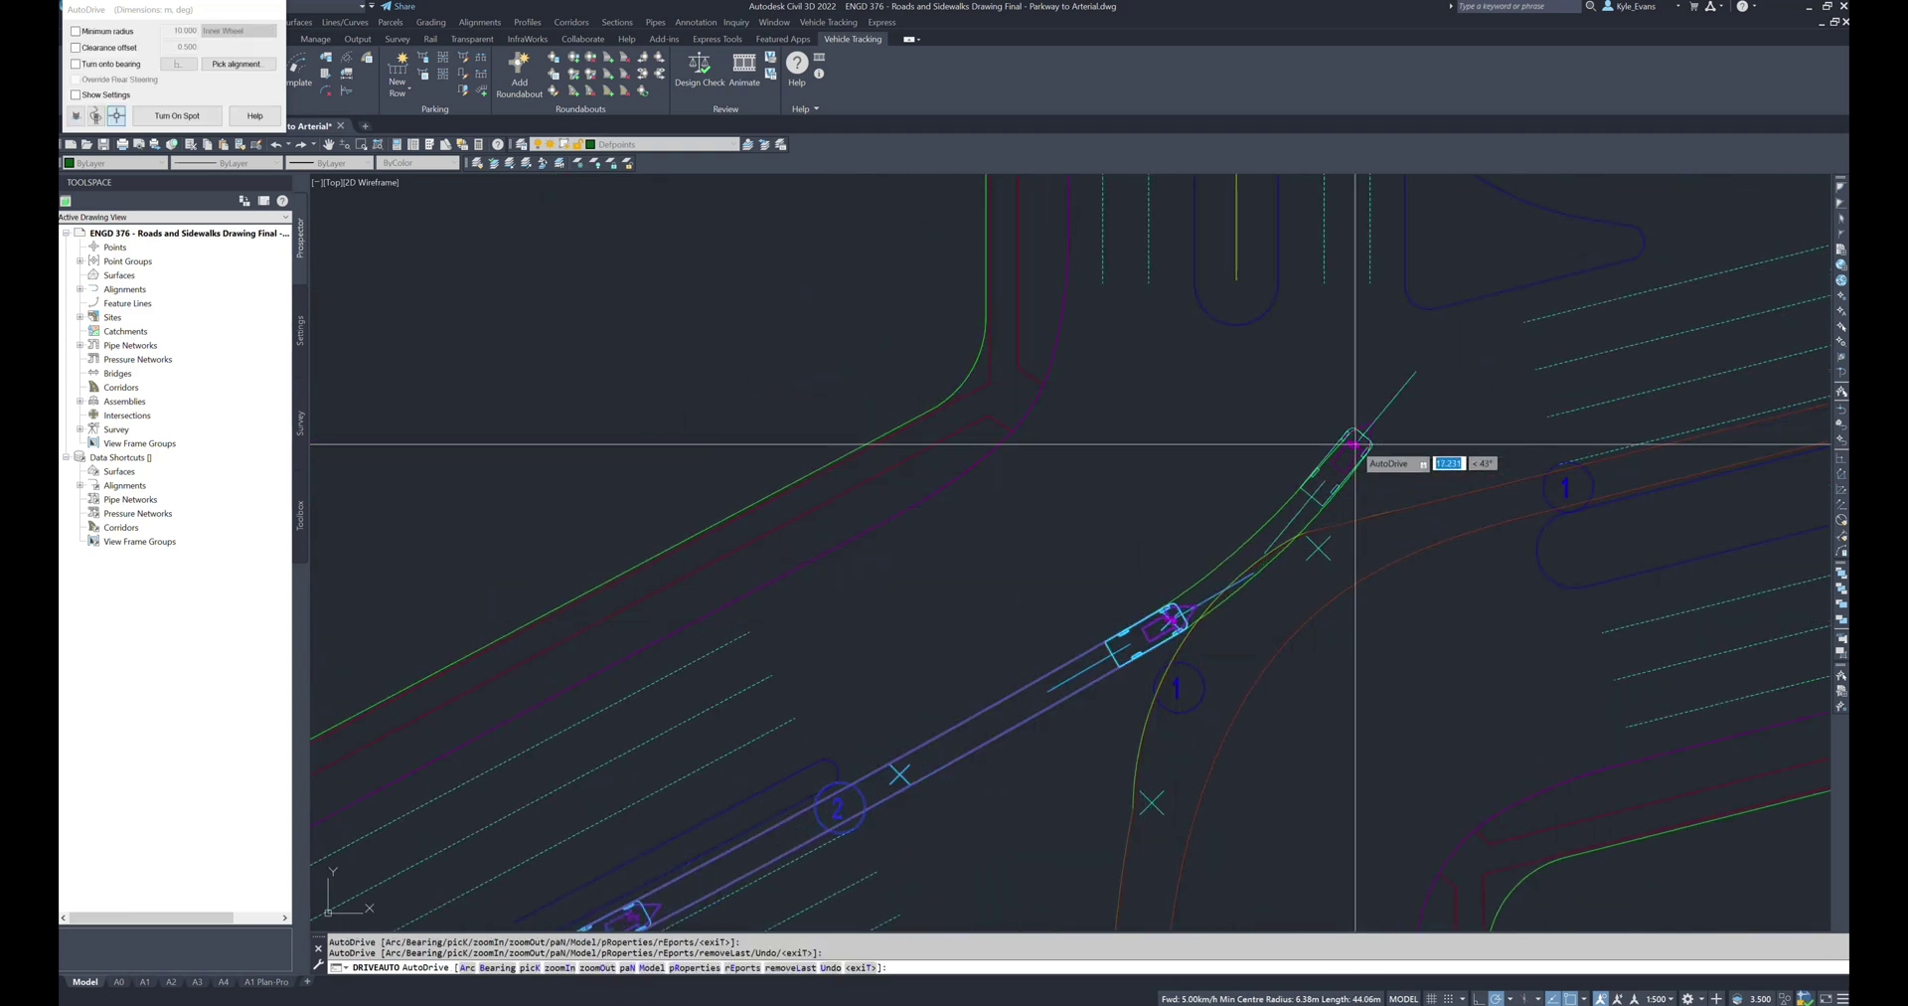
click(1289, 444)
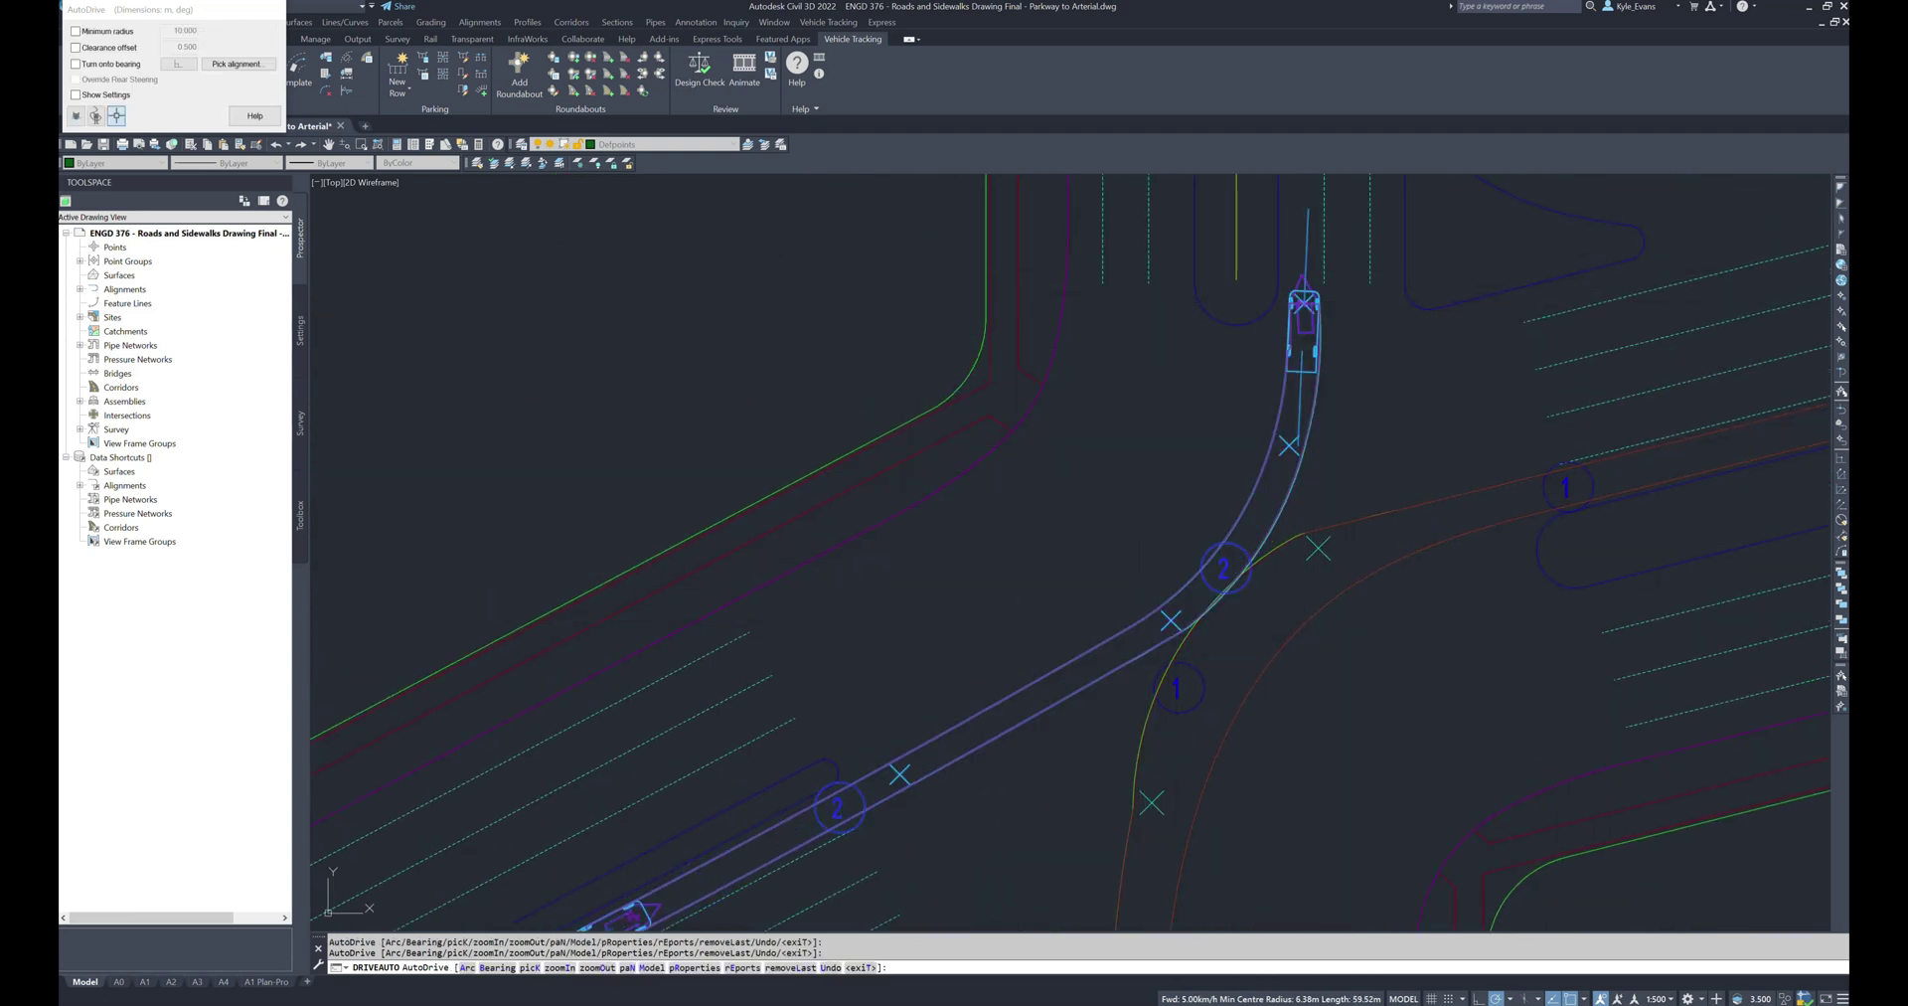
middle_drag(1300, 229, 1261, 545)
right_click(1266, 229)
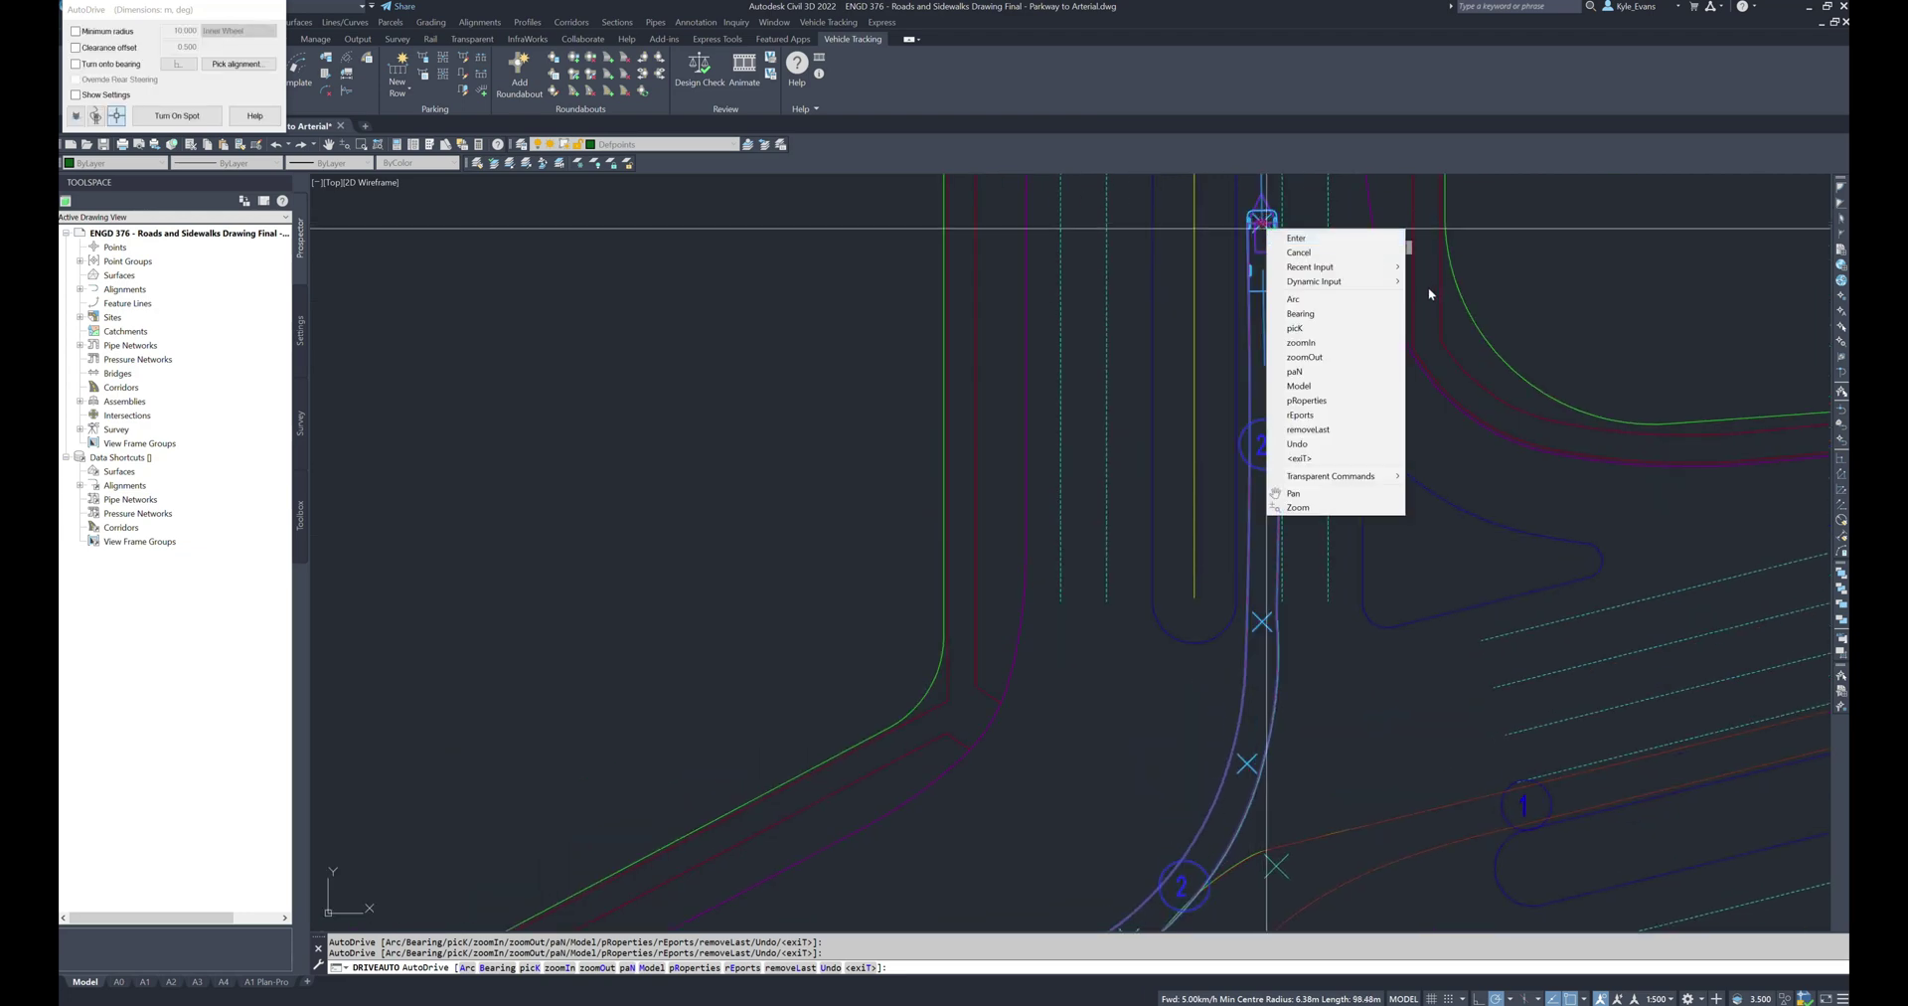
click(1324, 239)
scroll(1174, 452, down, 2)
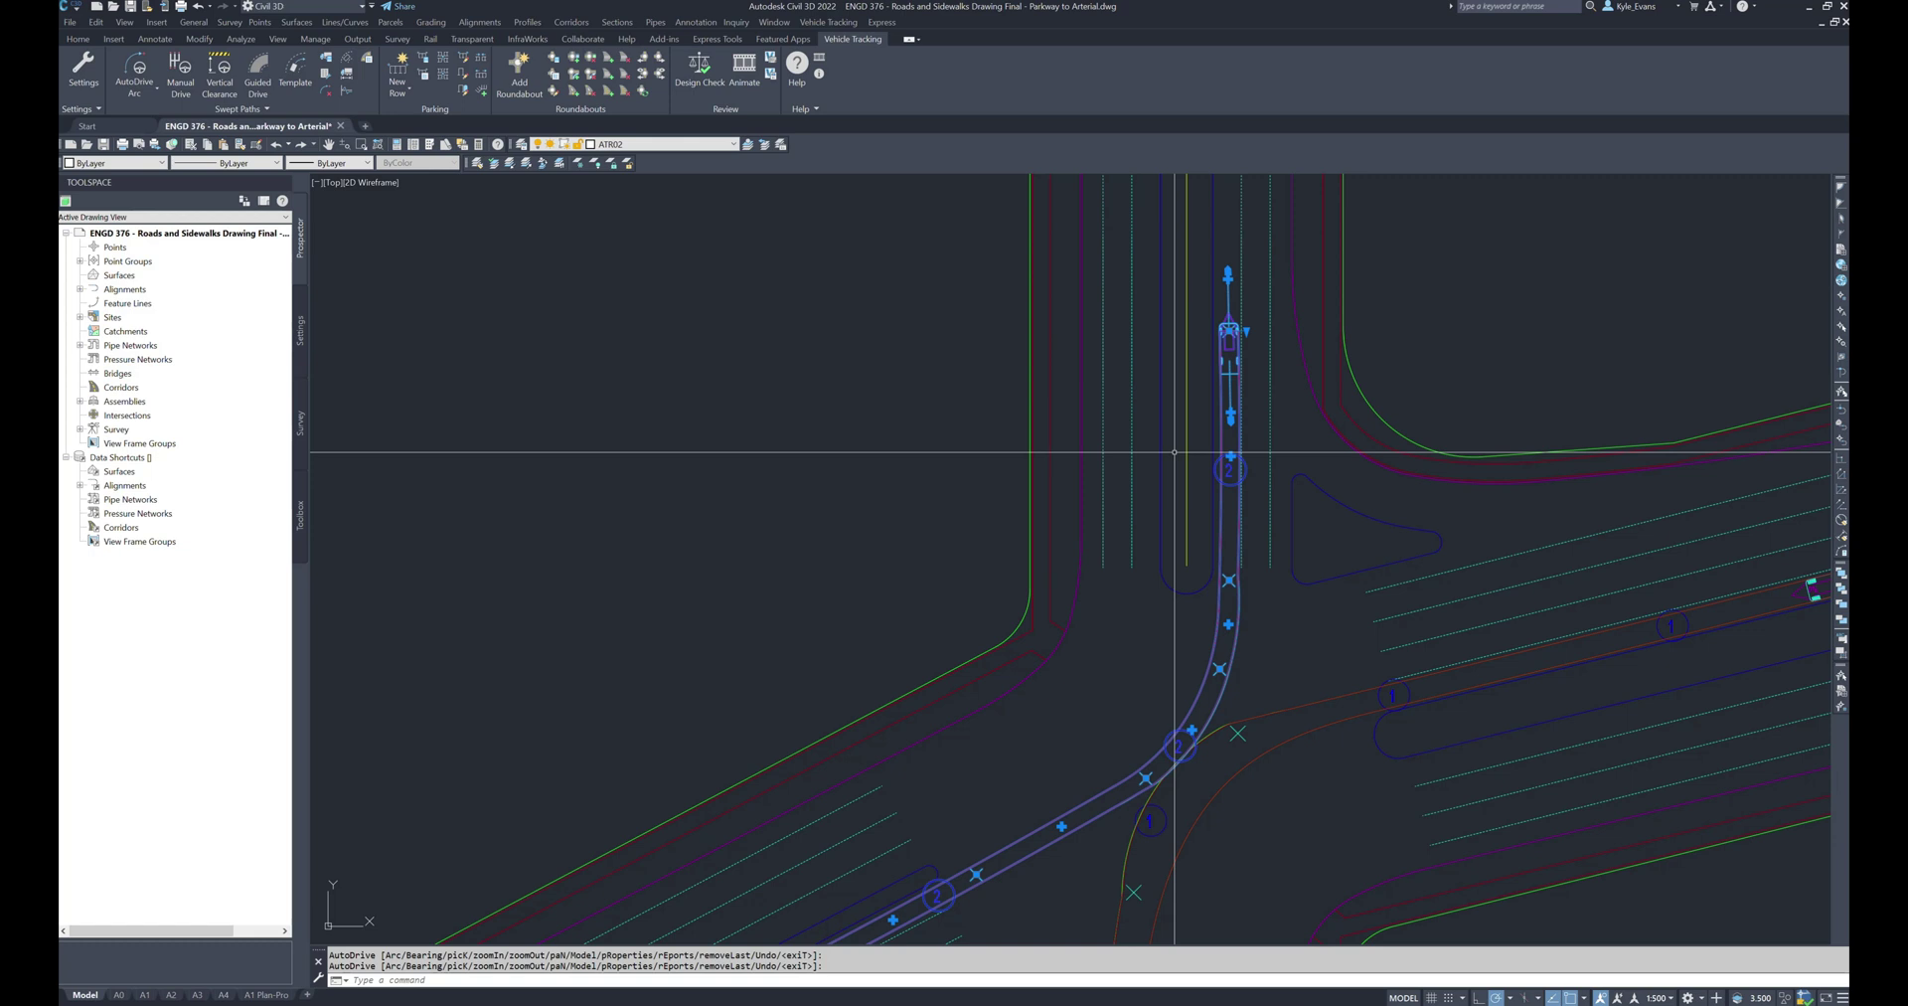
key(Escape)
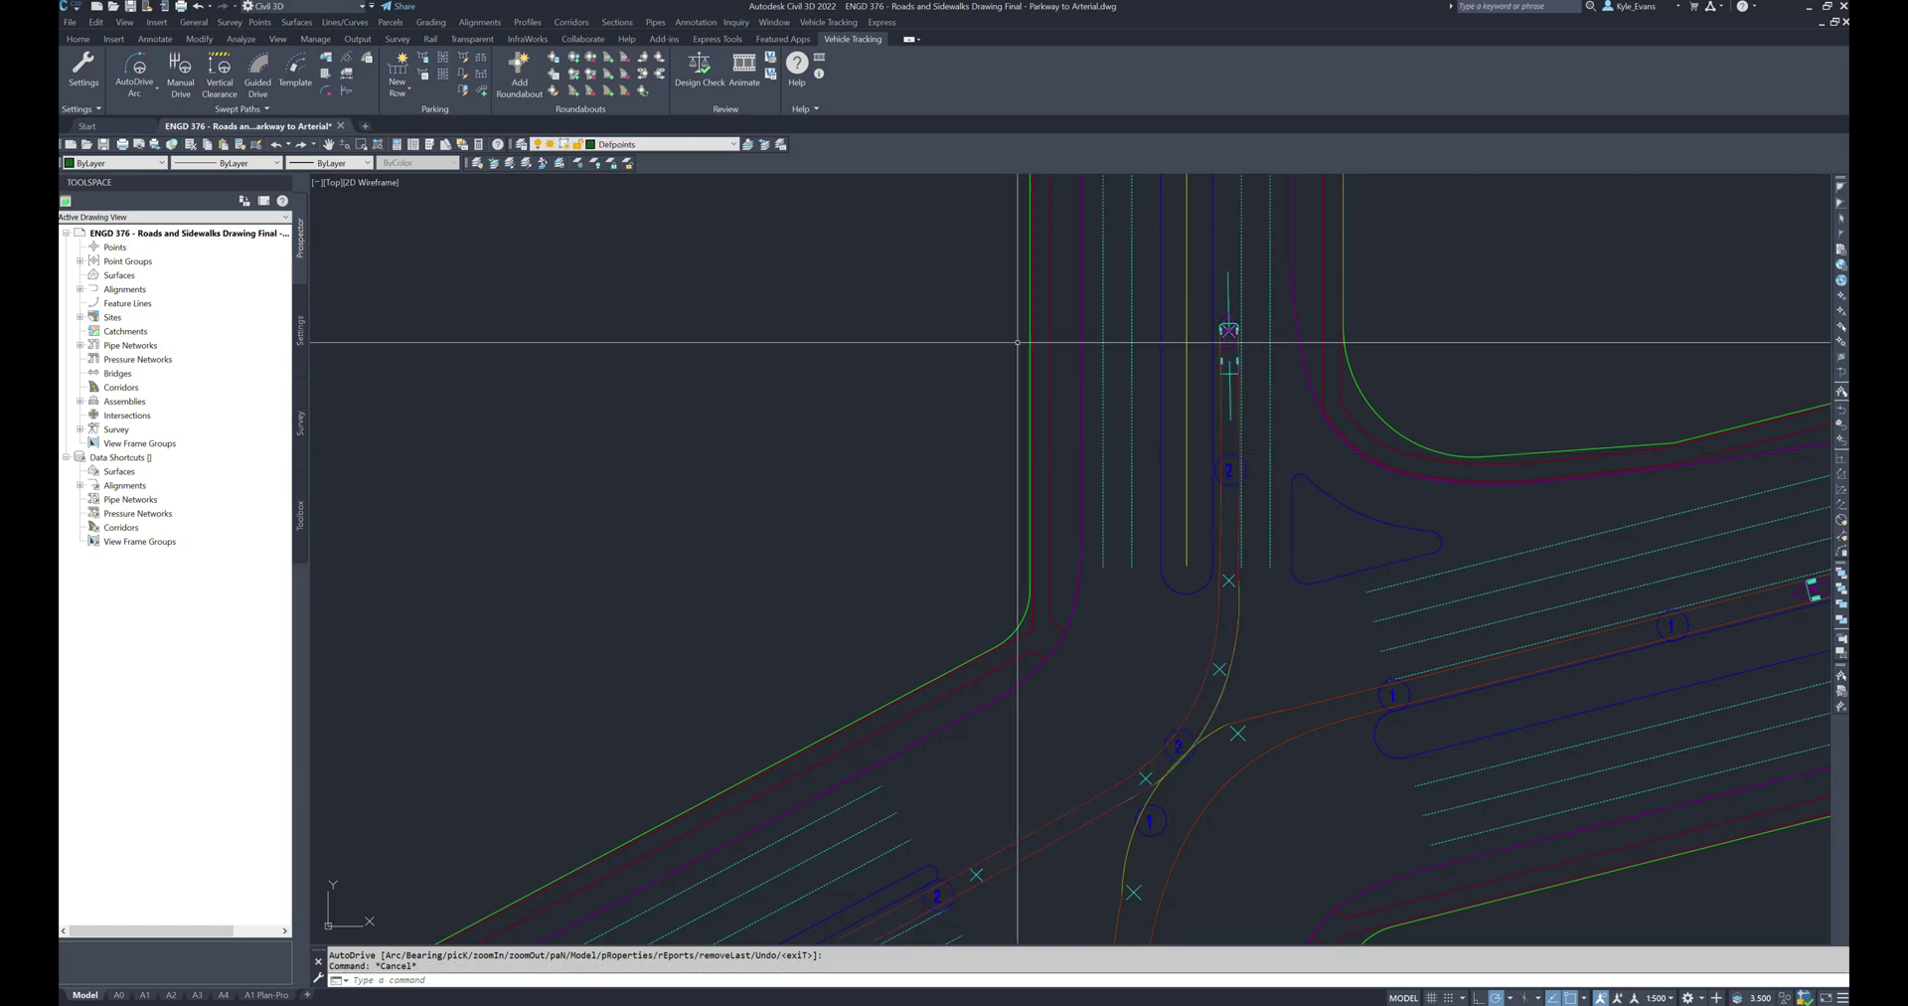
Zoom out to the Corridor Design Surface drawing's profile views
scroll(1174, 452, down, 5)
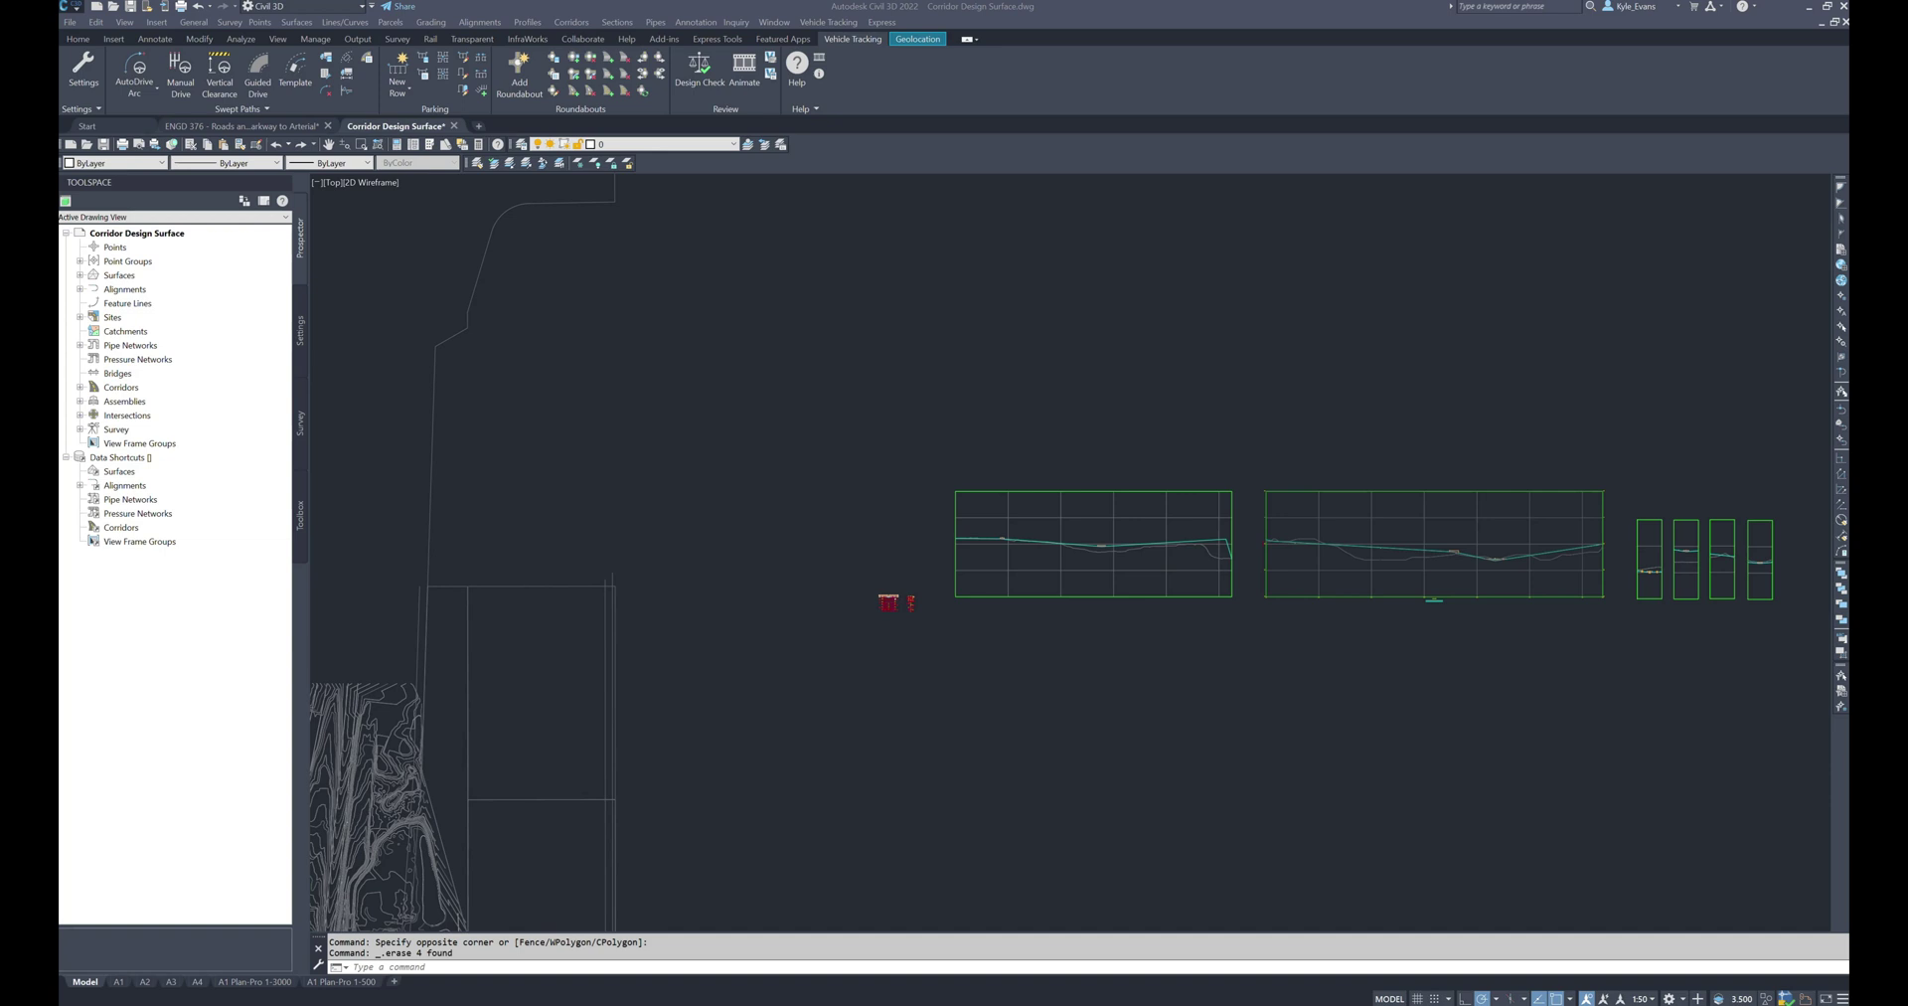
Set the 32nd Avenue Extension profile view style to EDDT 1xV - 100m Station Interval
scroll(1136, 561, up, 6)
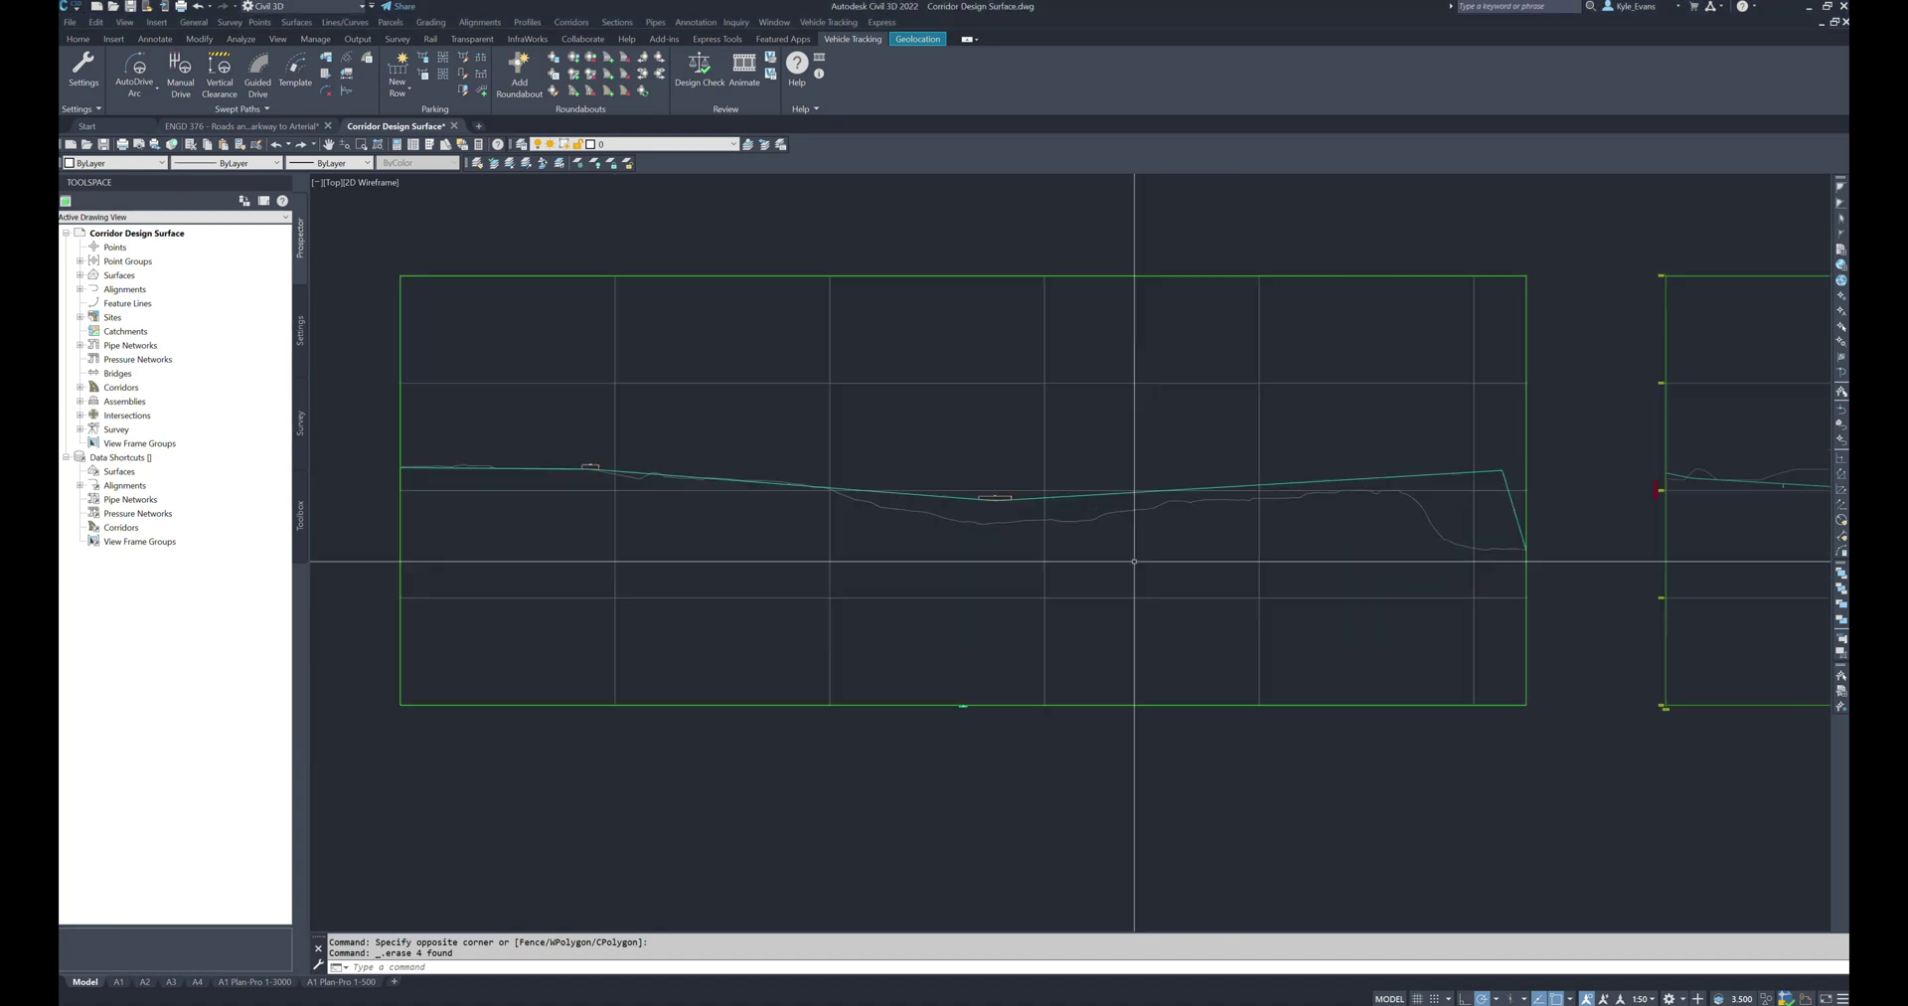
click(1037, 497)
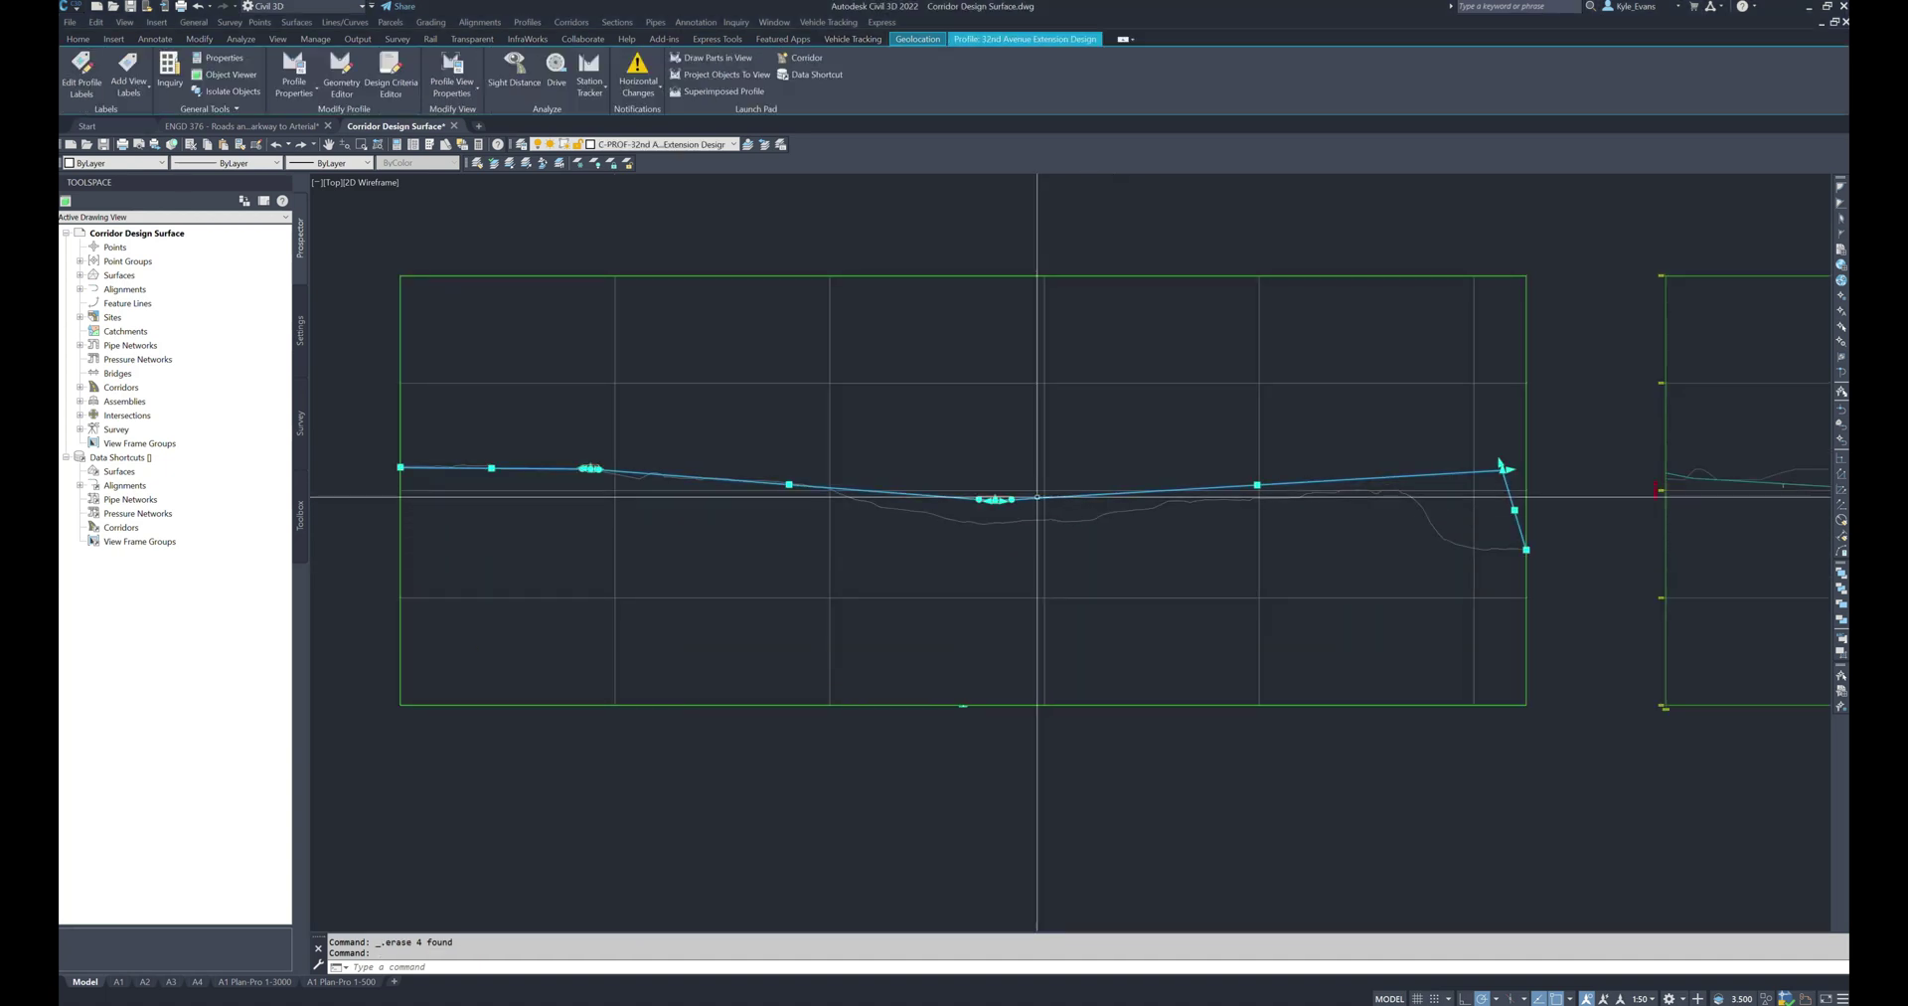
key(Escape)
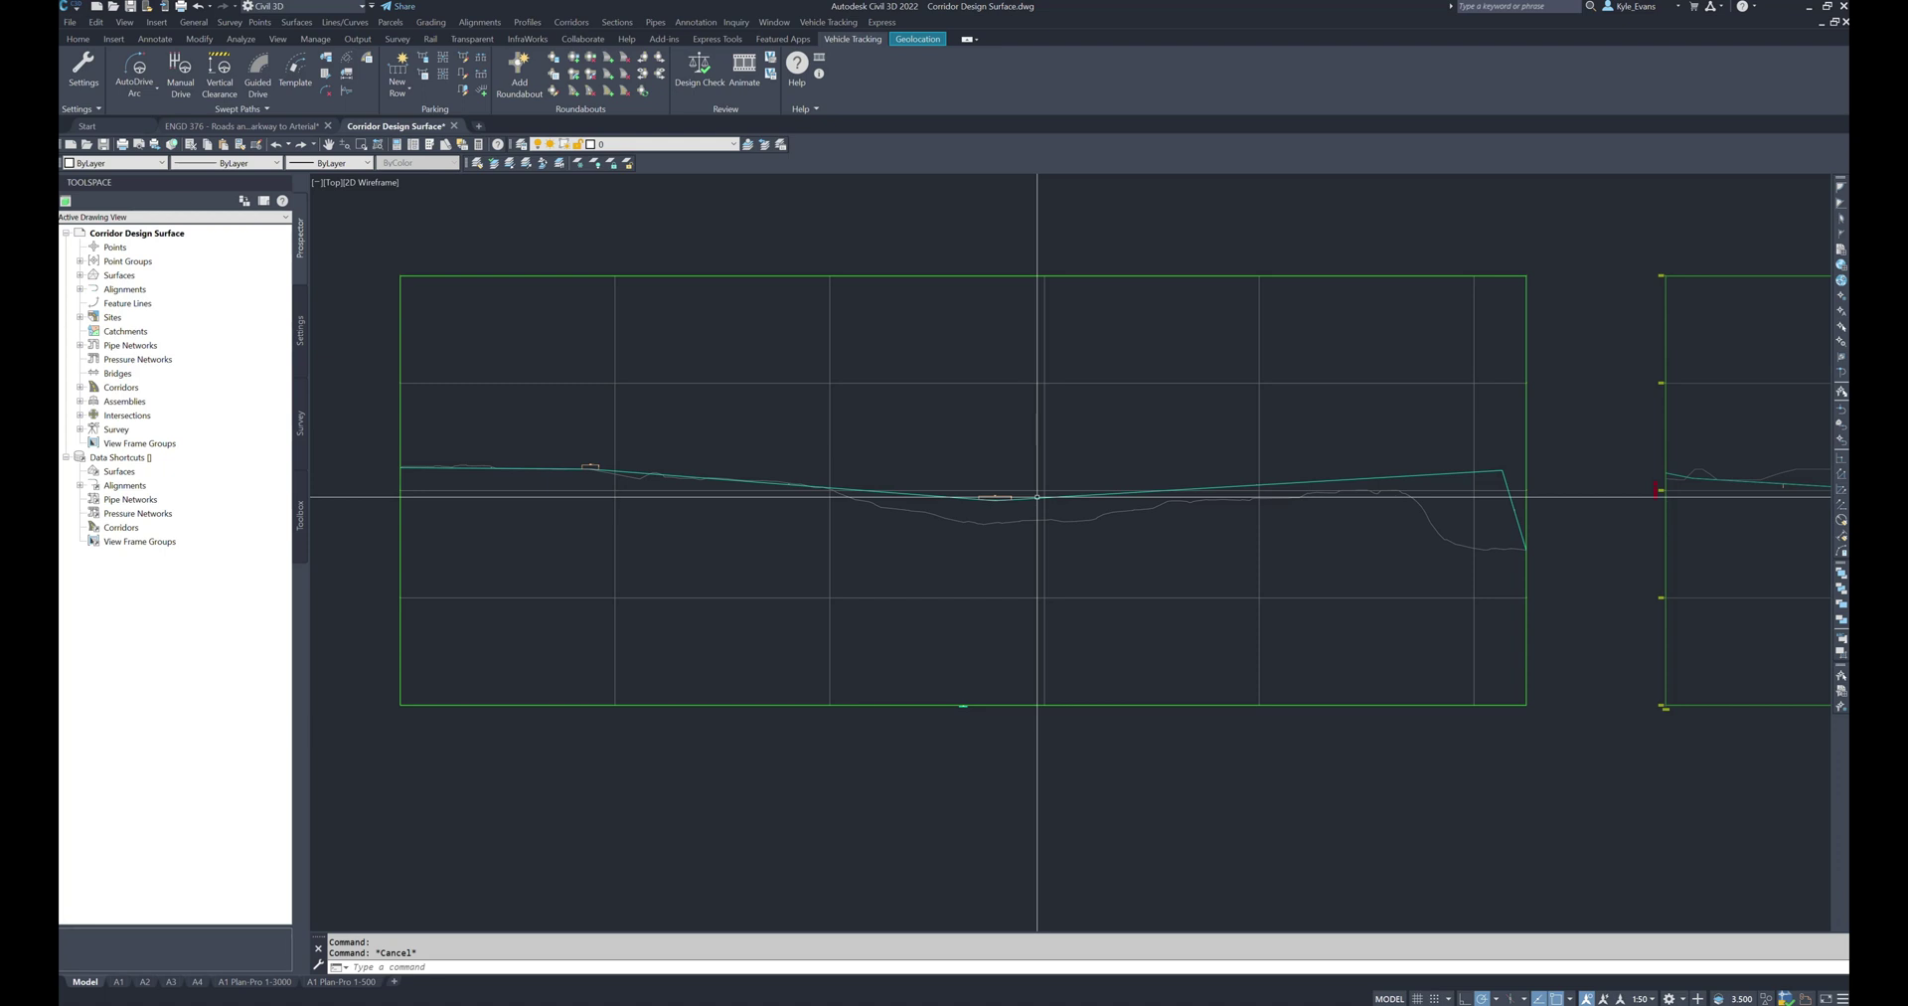
scroll(1173, 319, down, 4)
click(1079, 320)
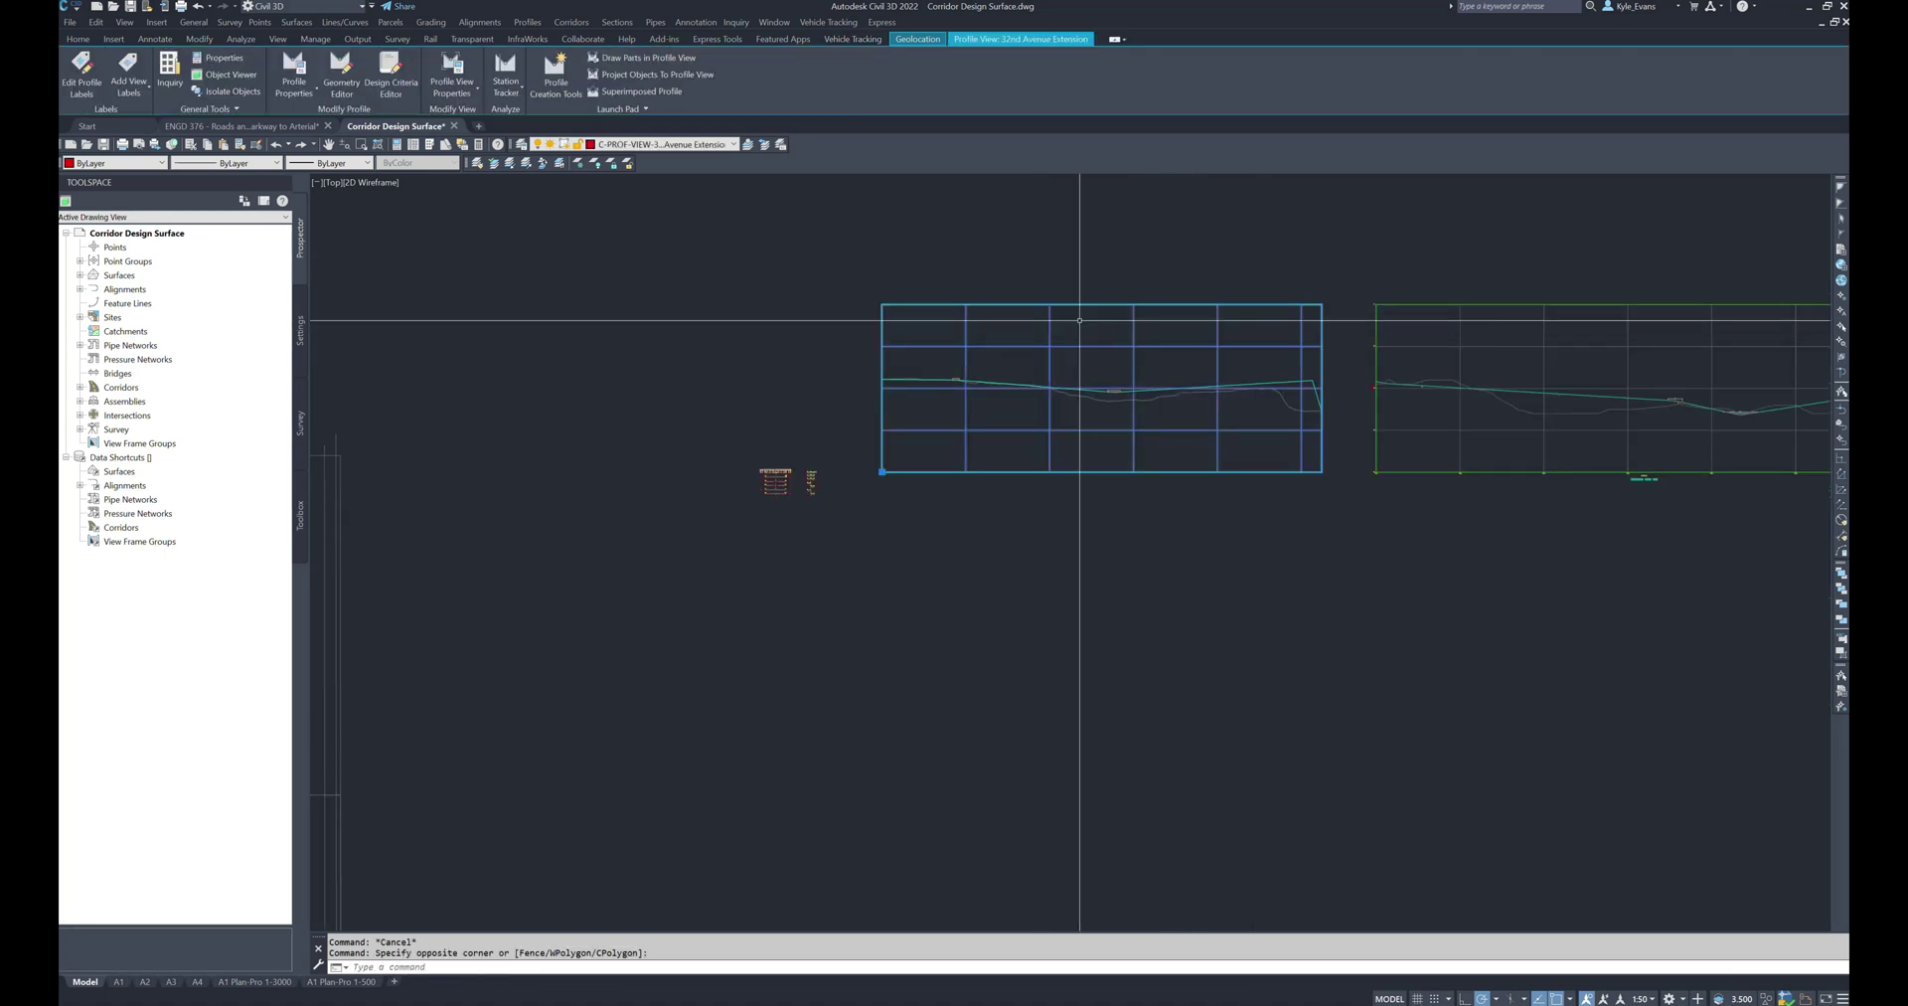
right_click(1170, 373)
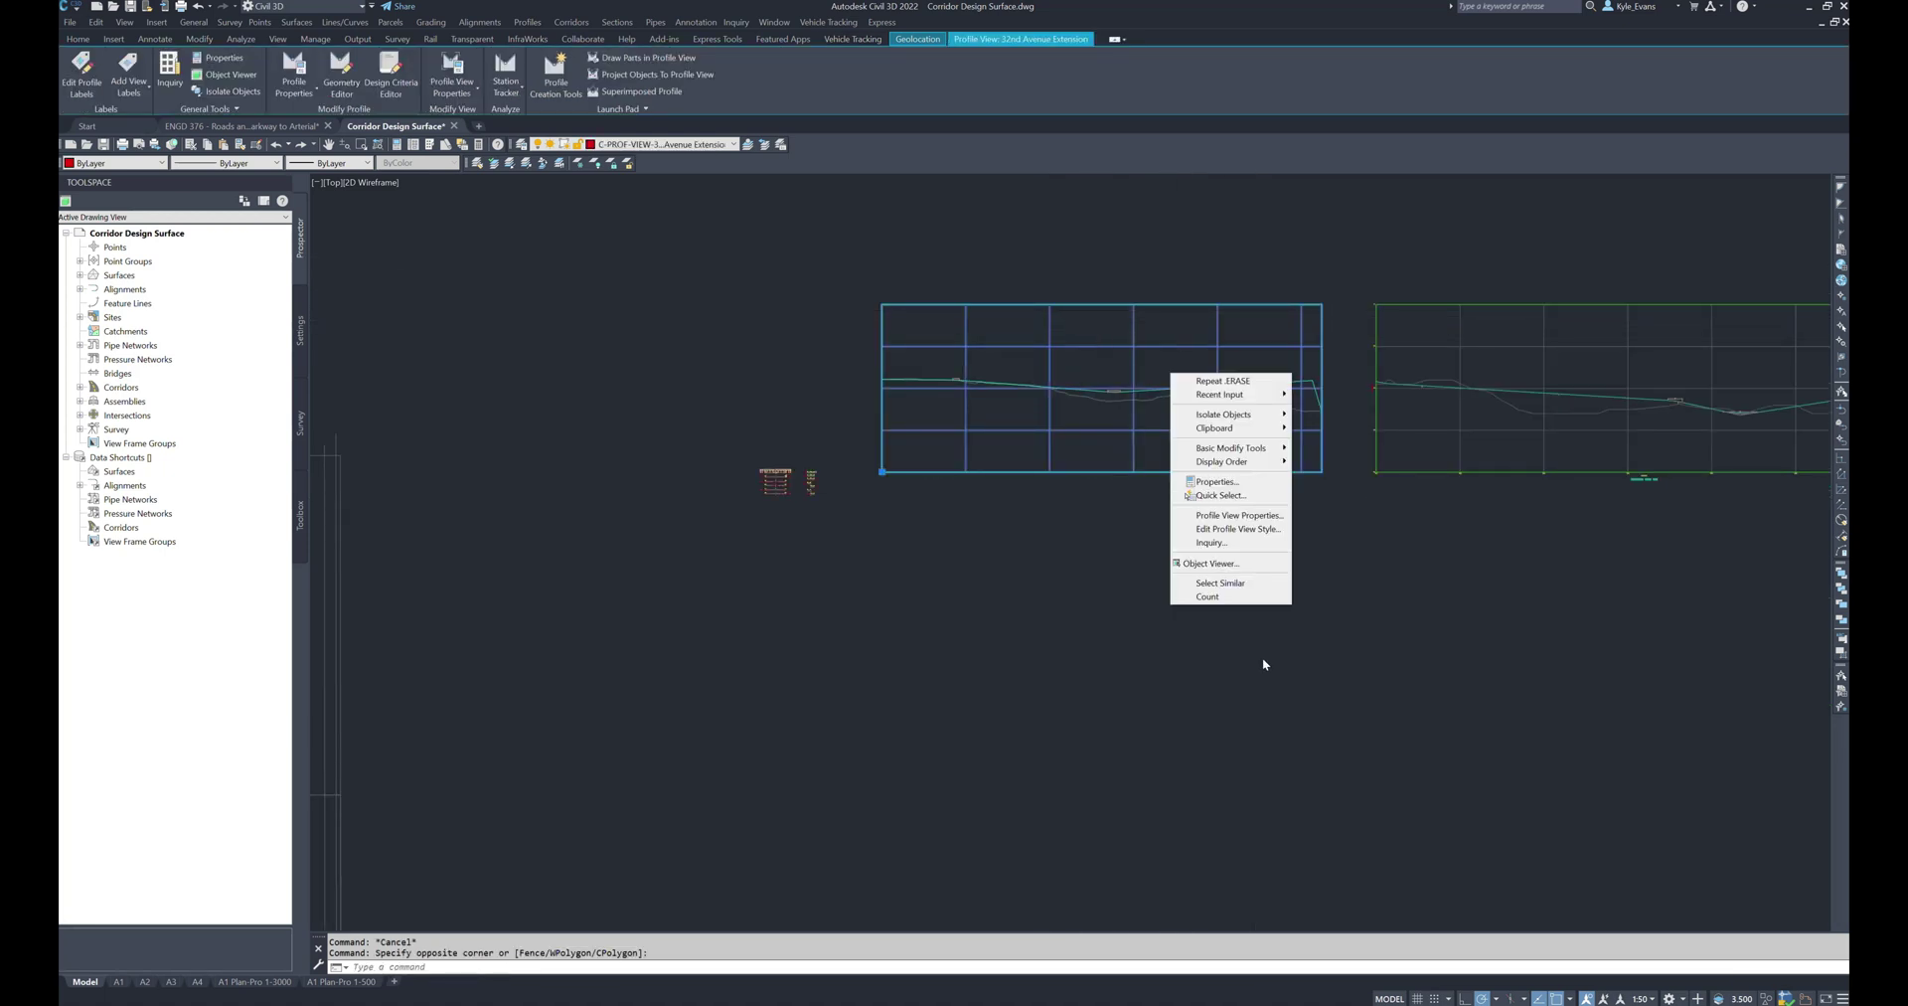
click(1248, 514)
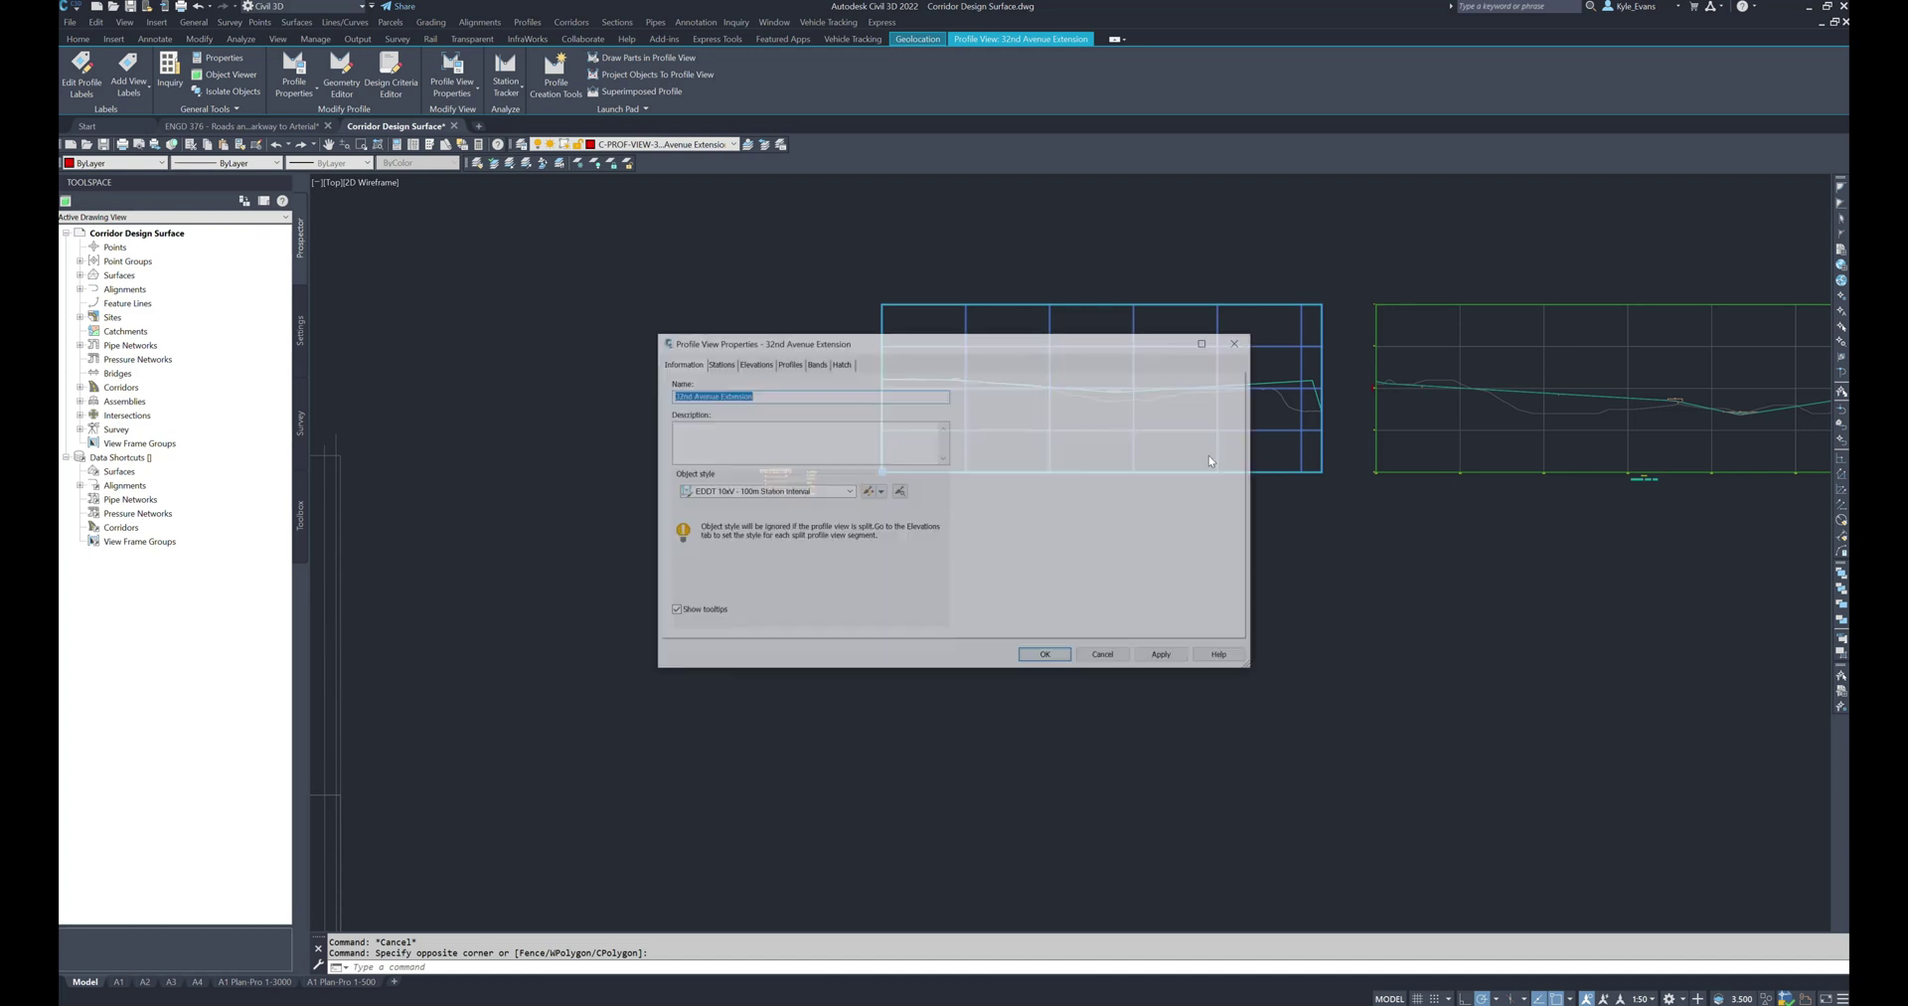
click(760, 491)
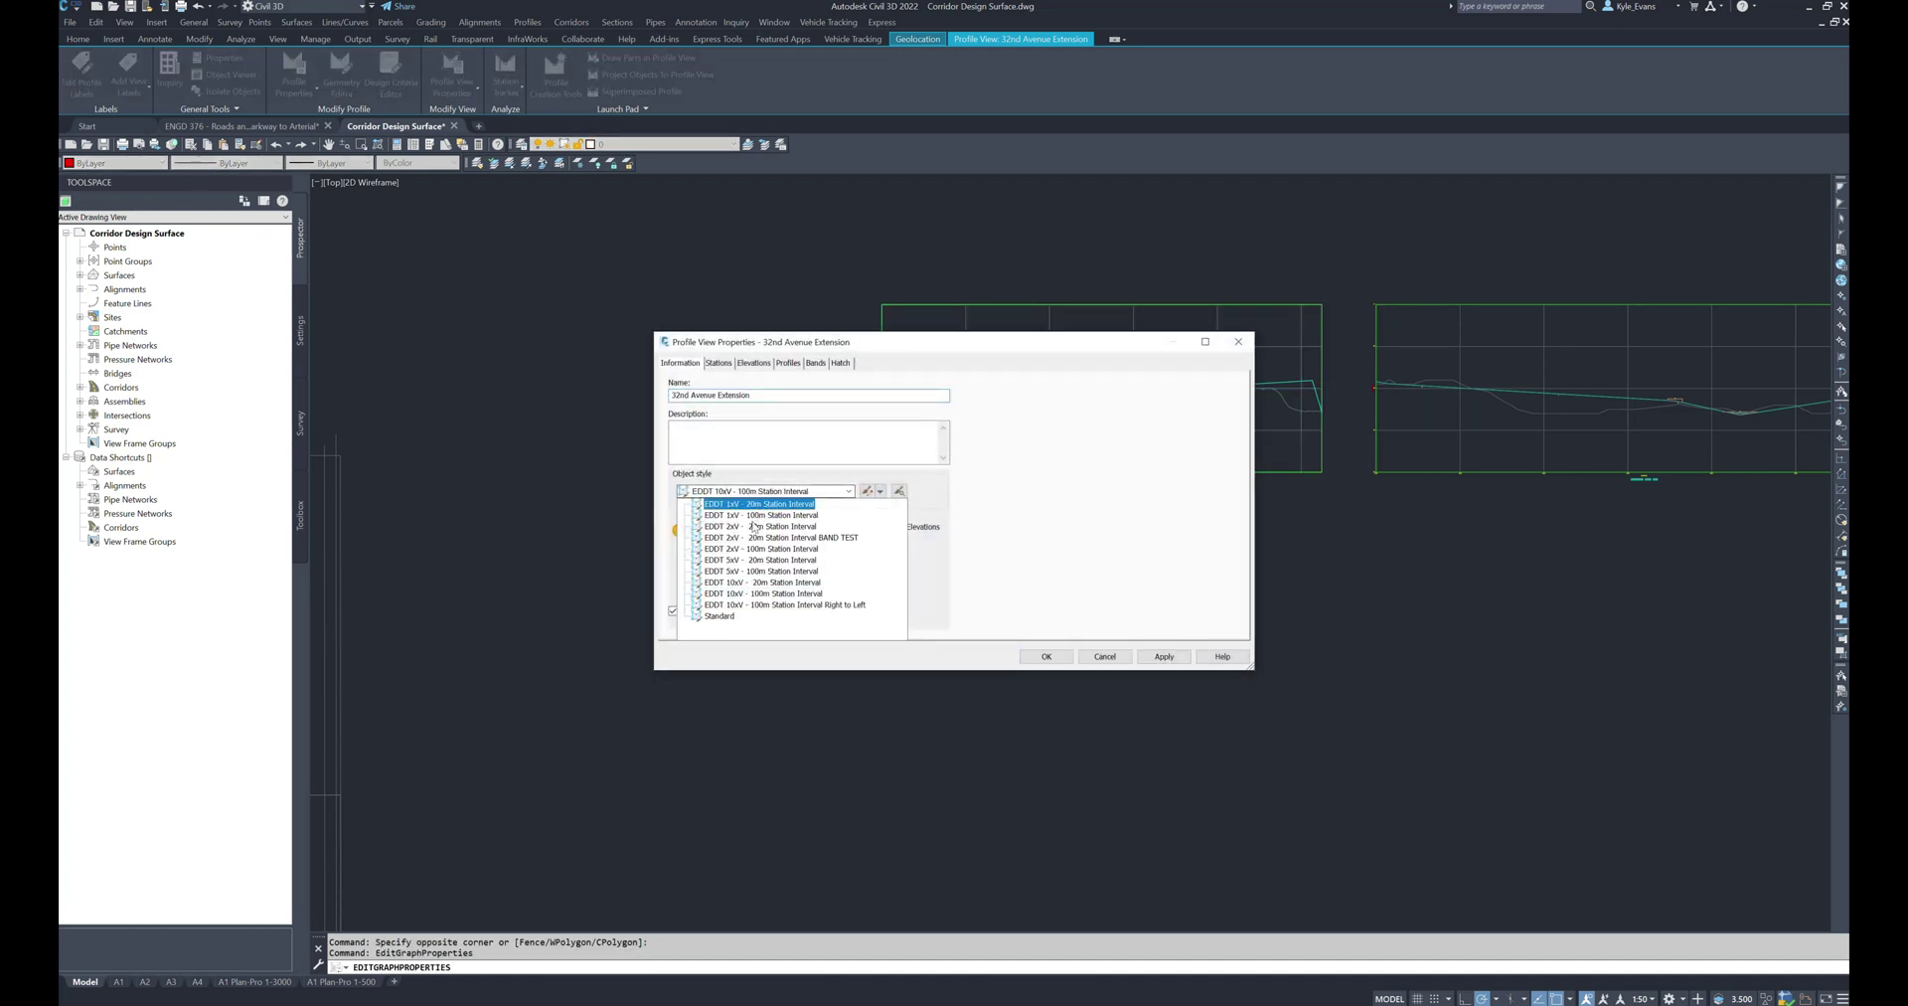
click(760, 515)
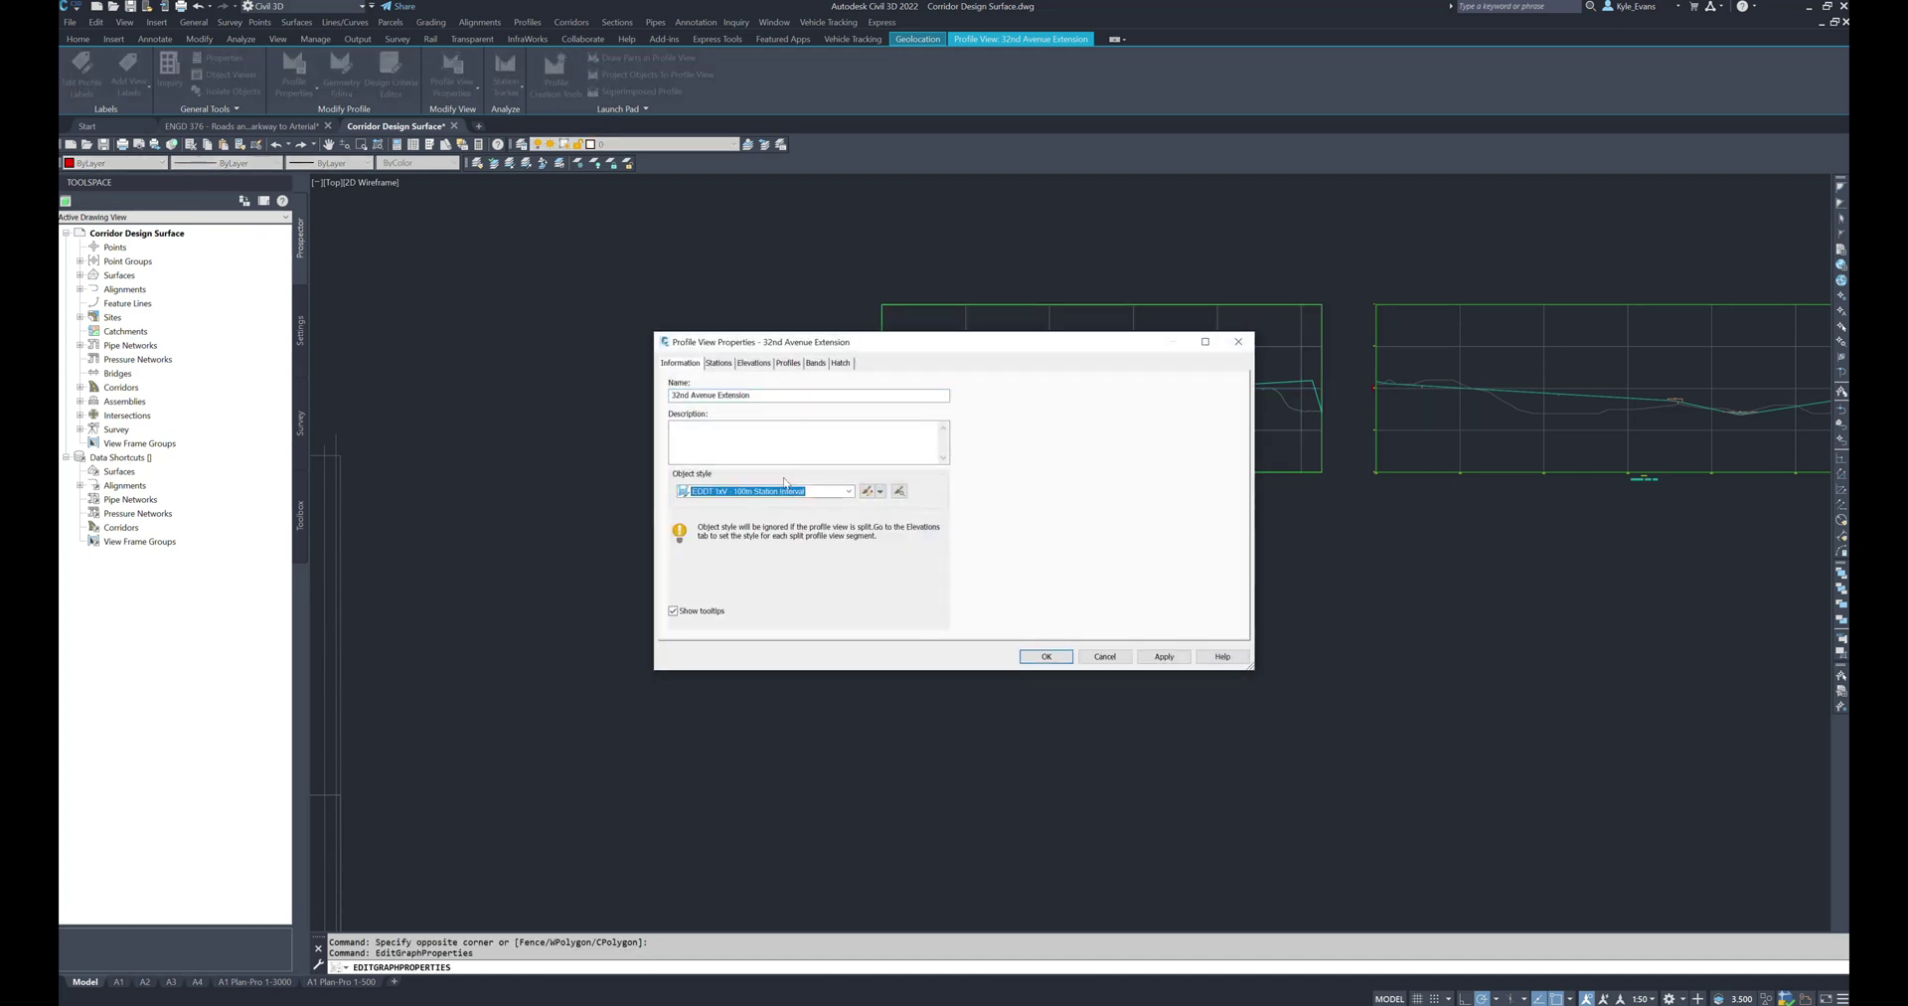
click(1025, 657)
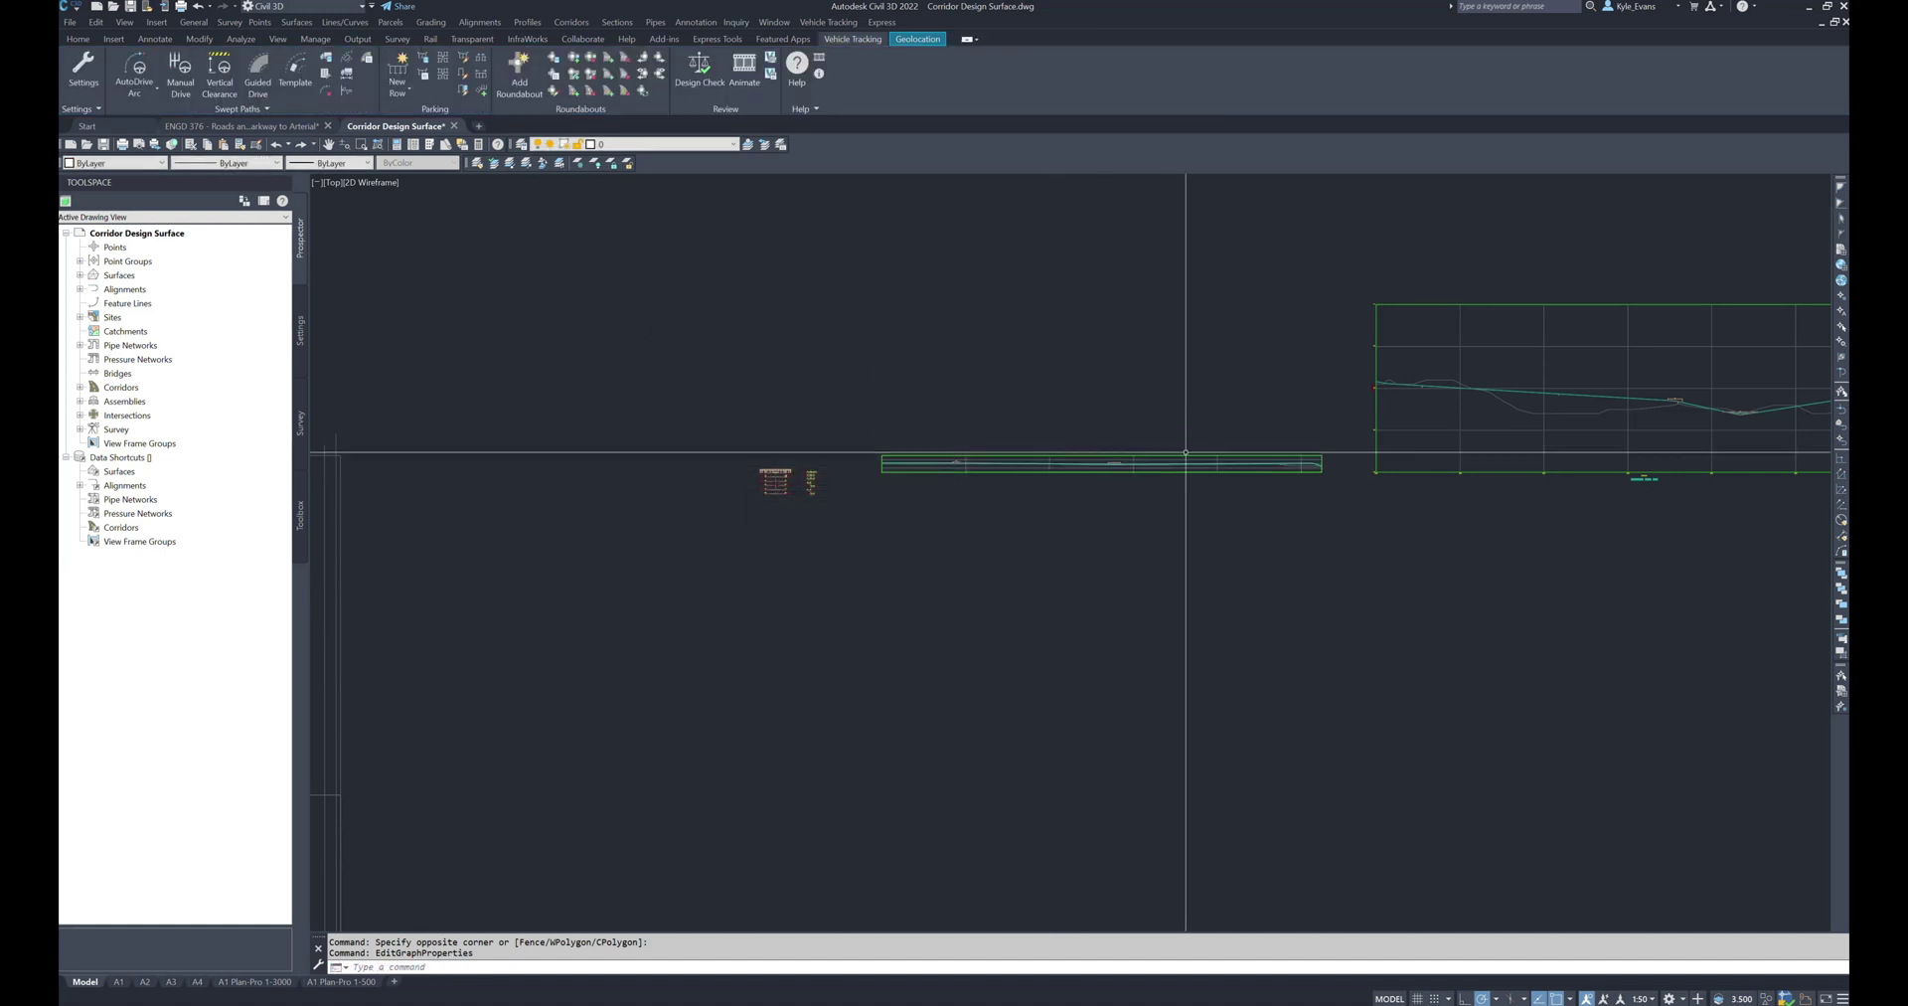
Pan and zoom along the profile view to inspect the road profile
scroll(1208, 496, up, 4)
scroll(1332, 402, up, 2)
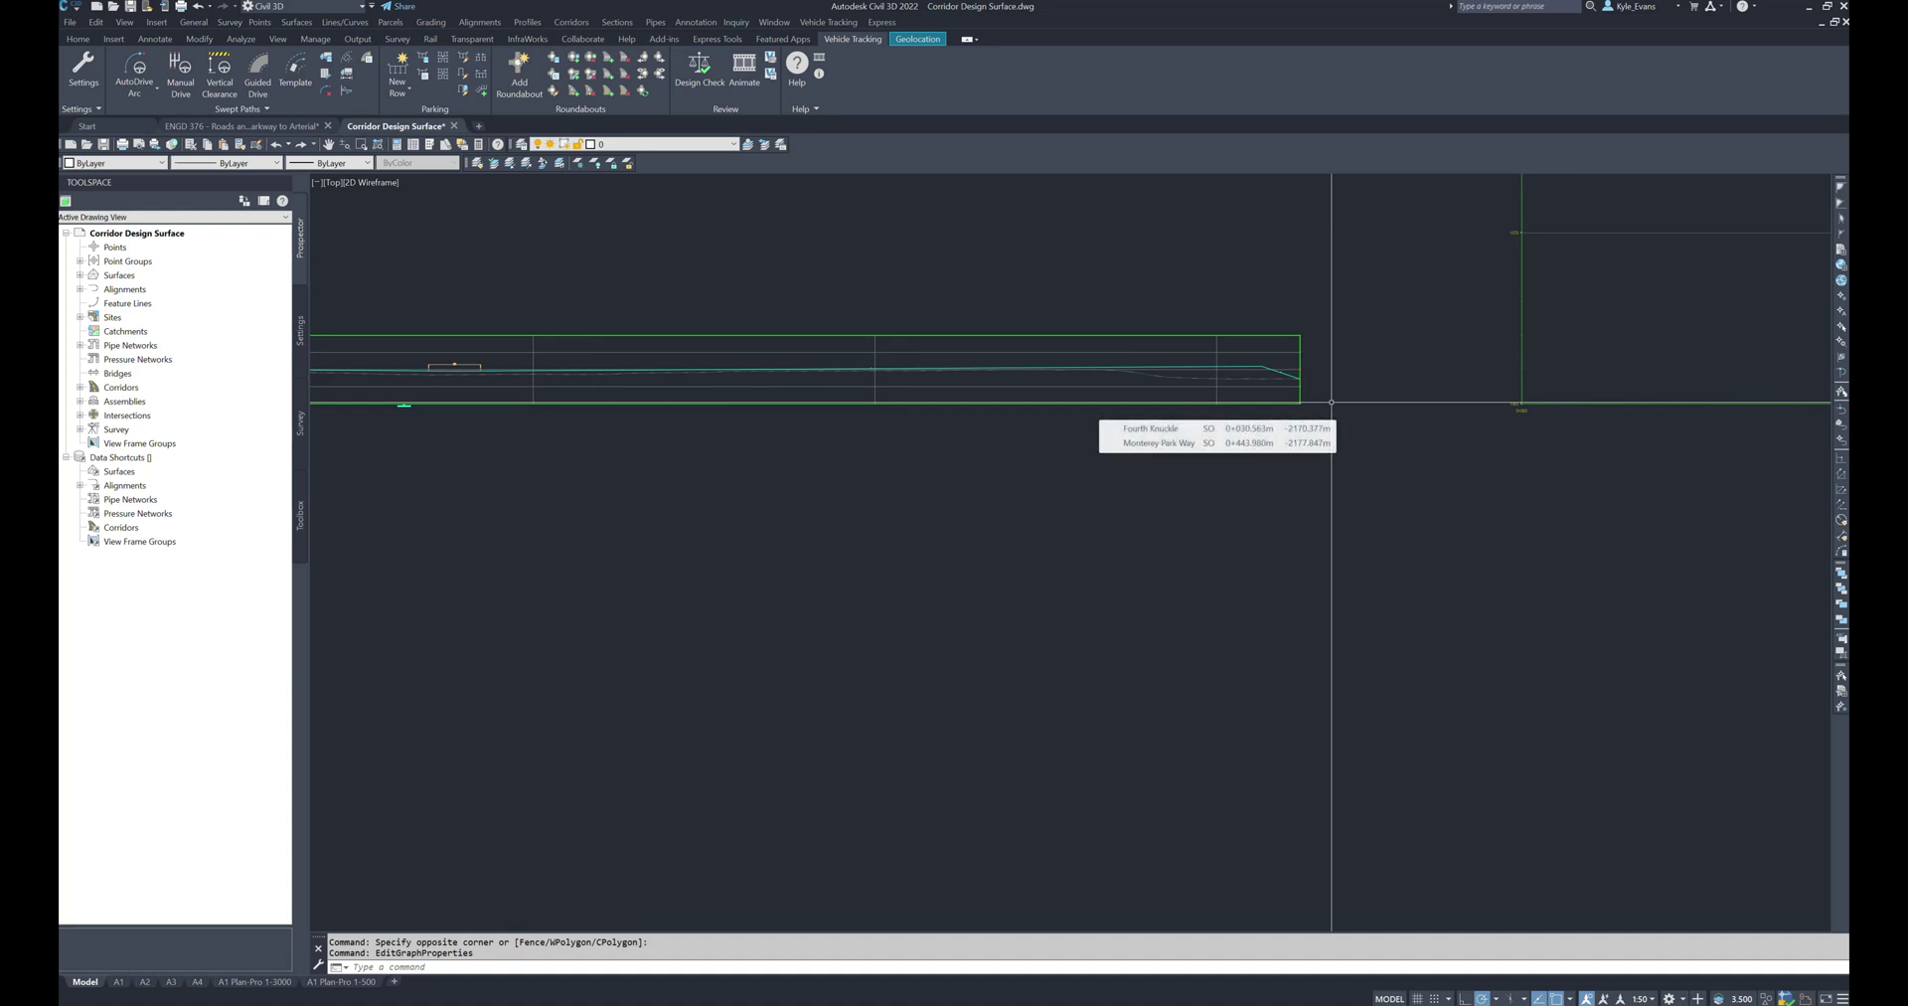
scroll(1331, 403, up, 10)
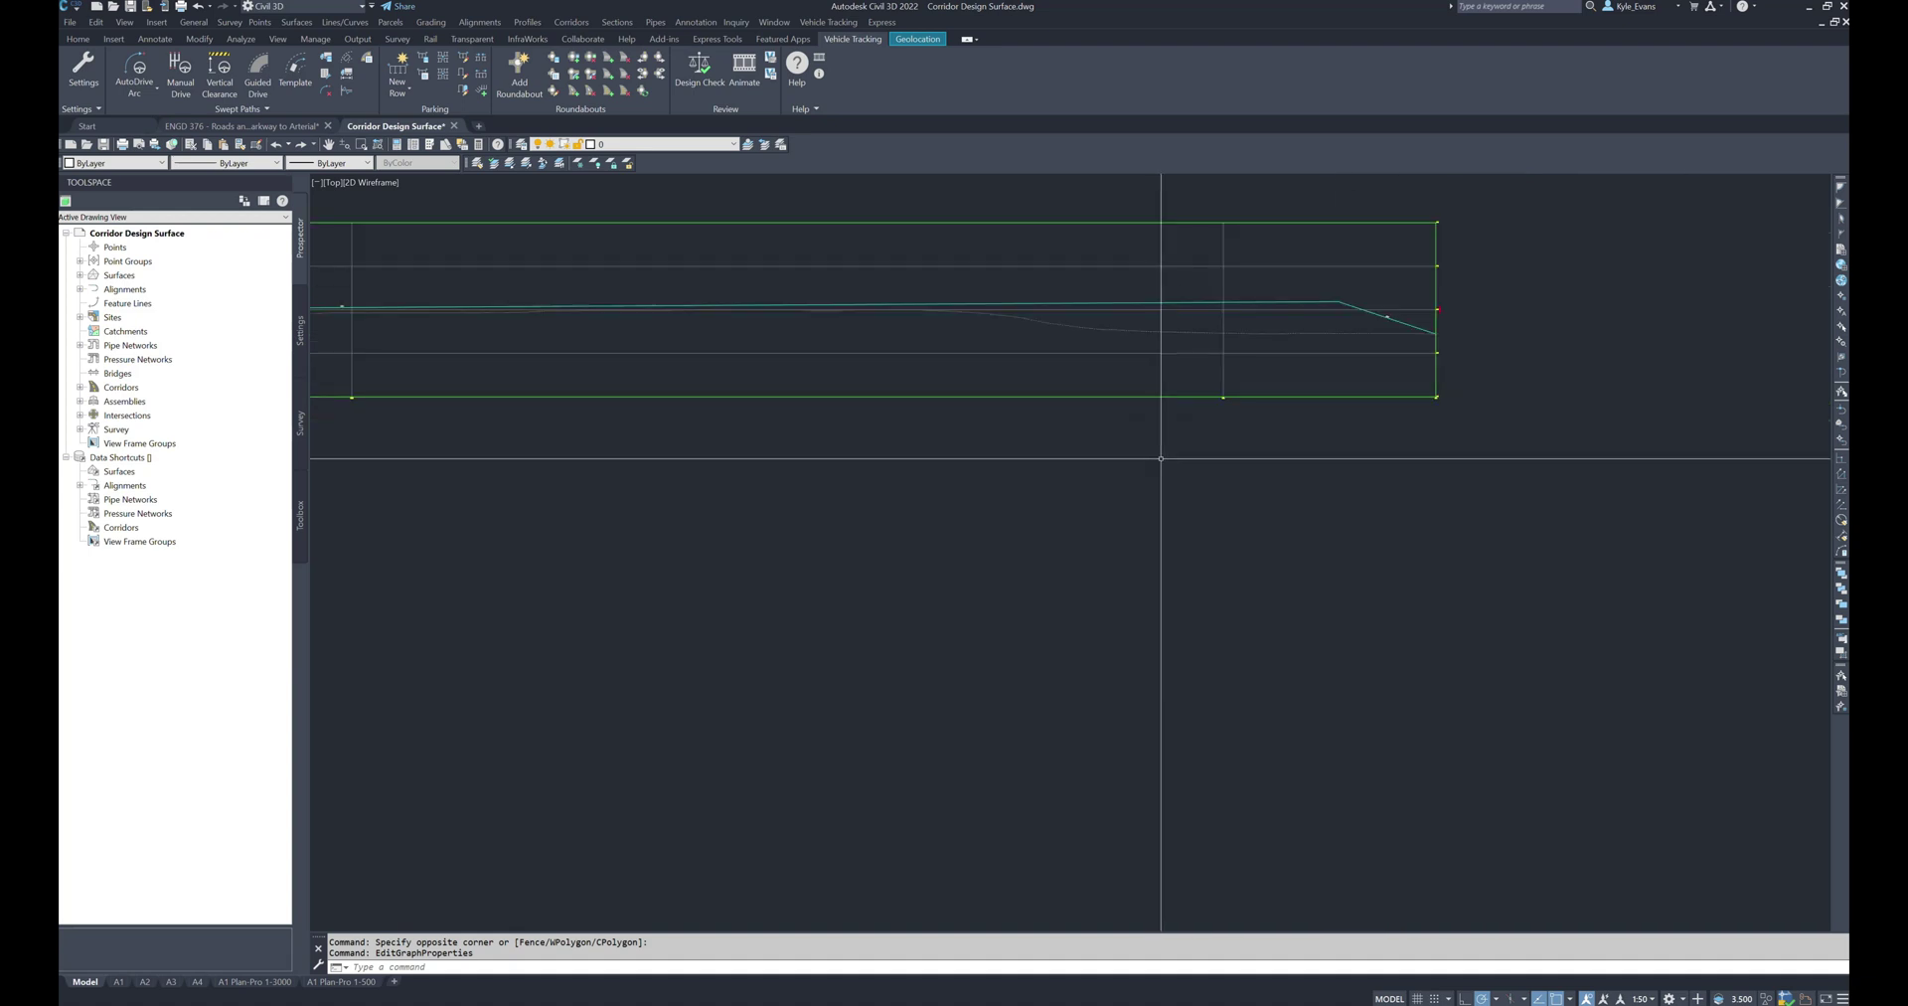
scroll(1363, 377, up, 2)
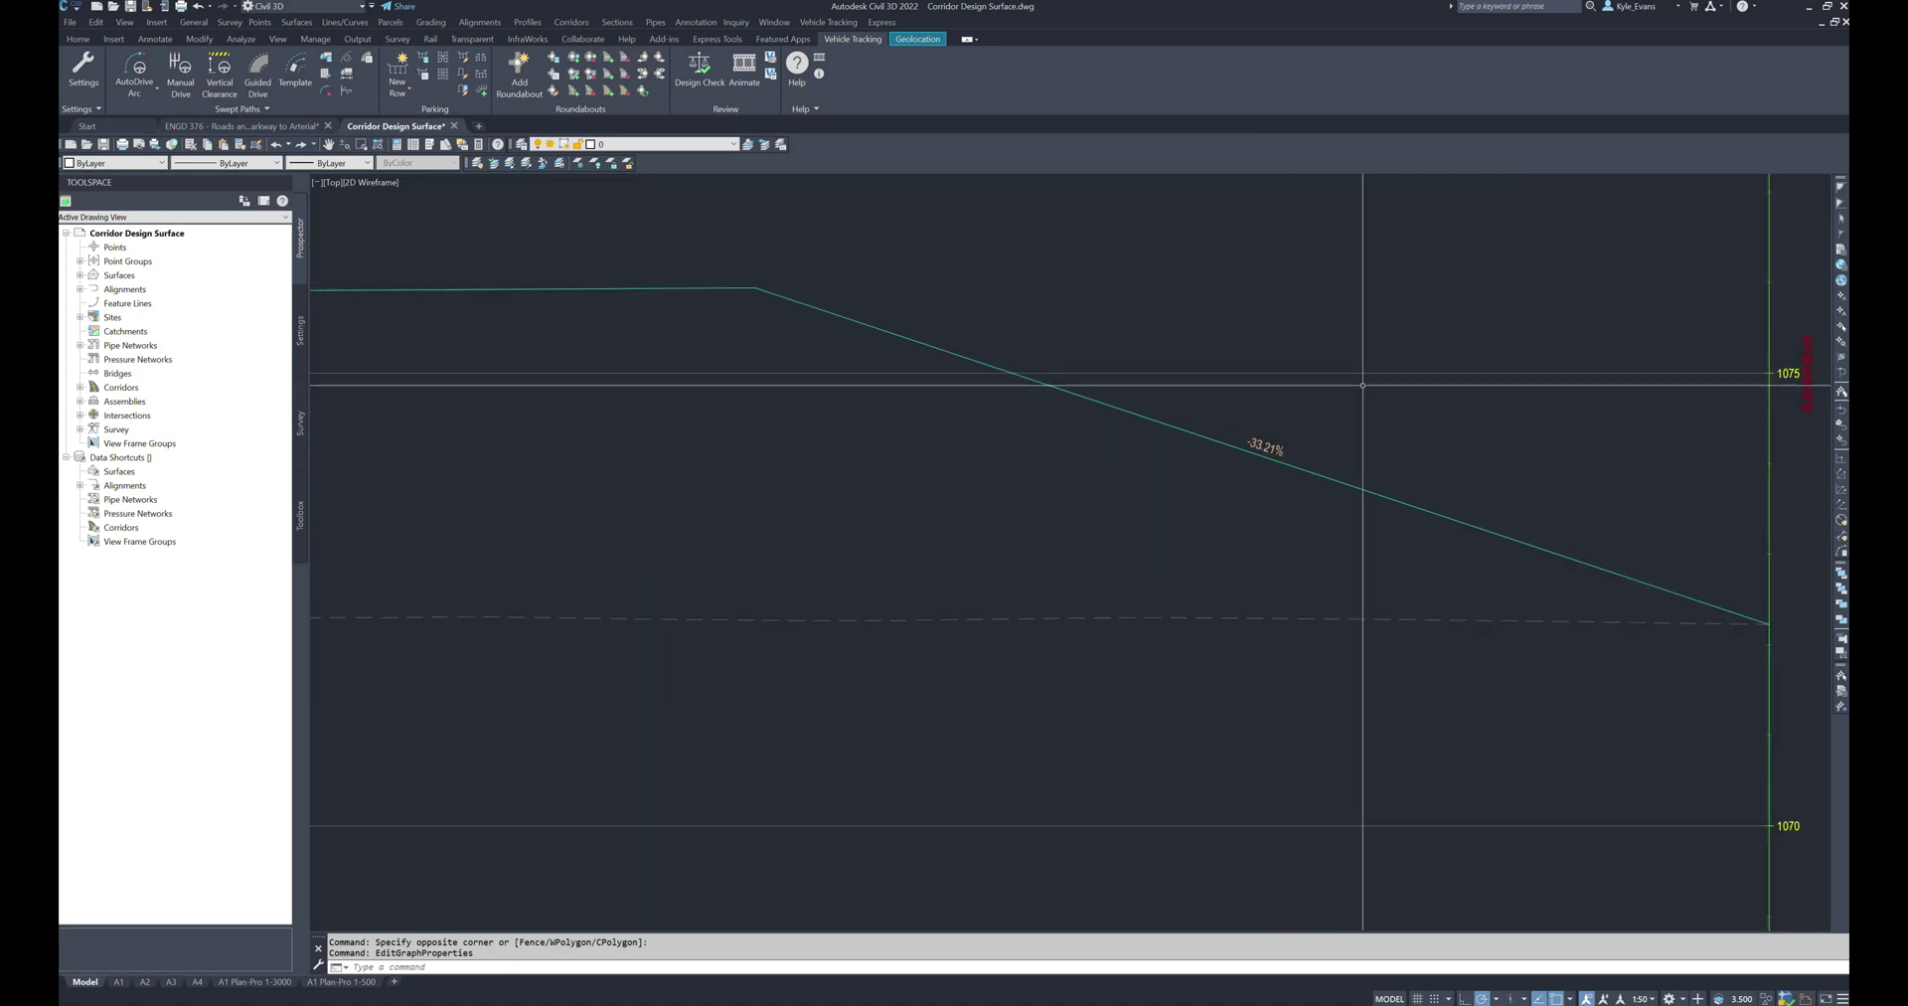
scroll(1311, 398, down, 5)
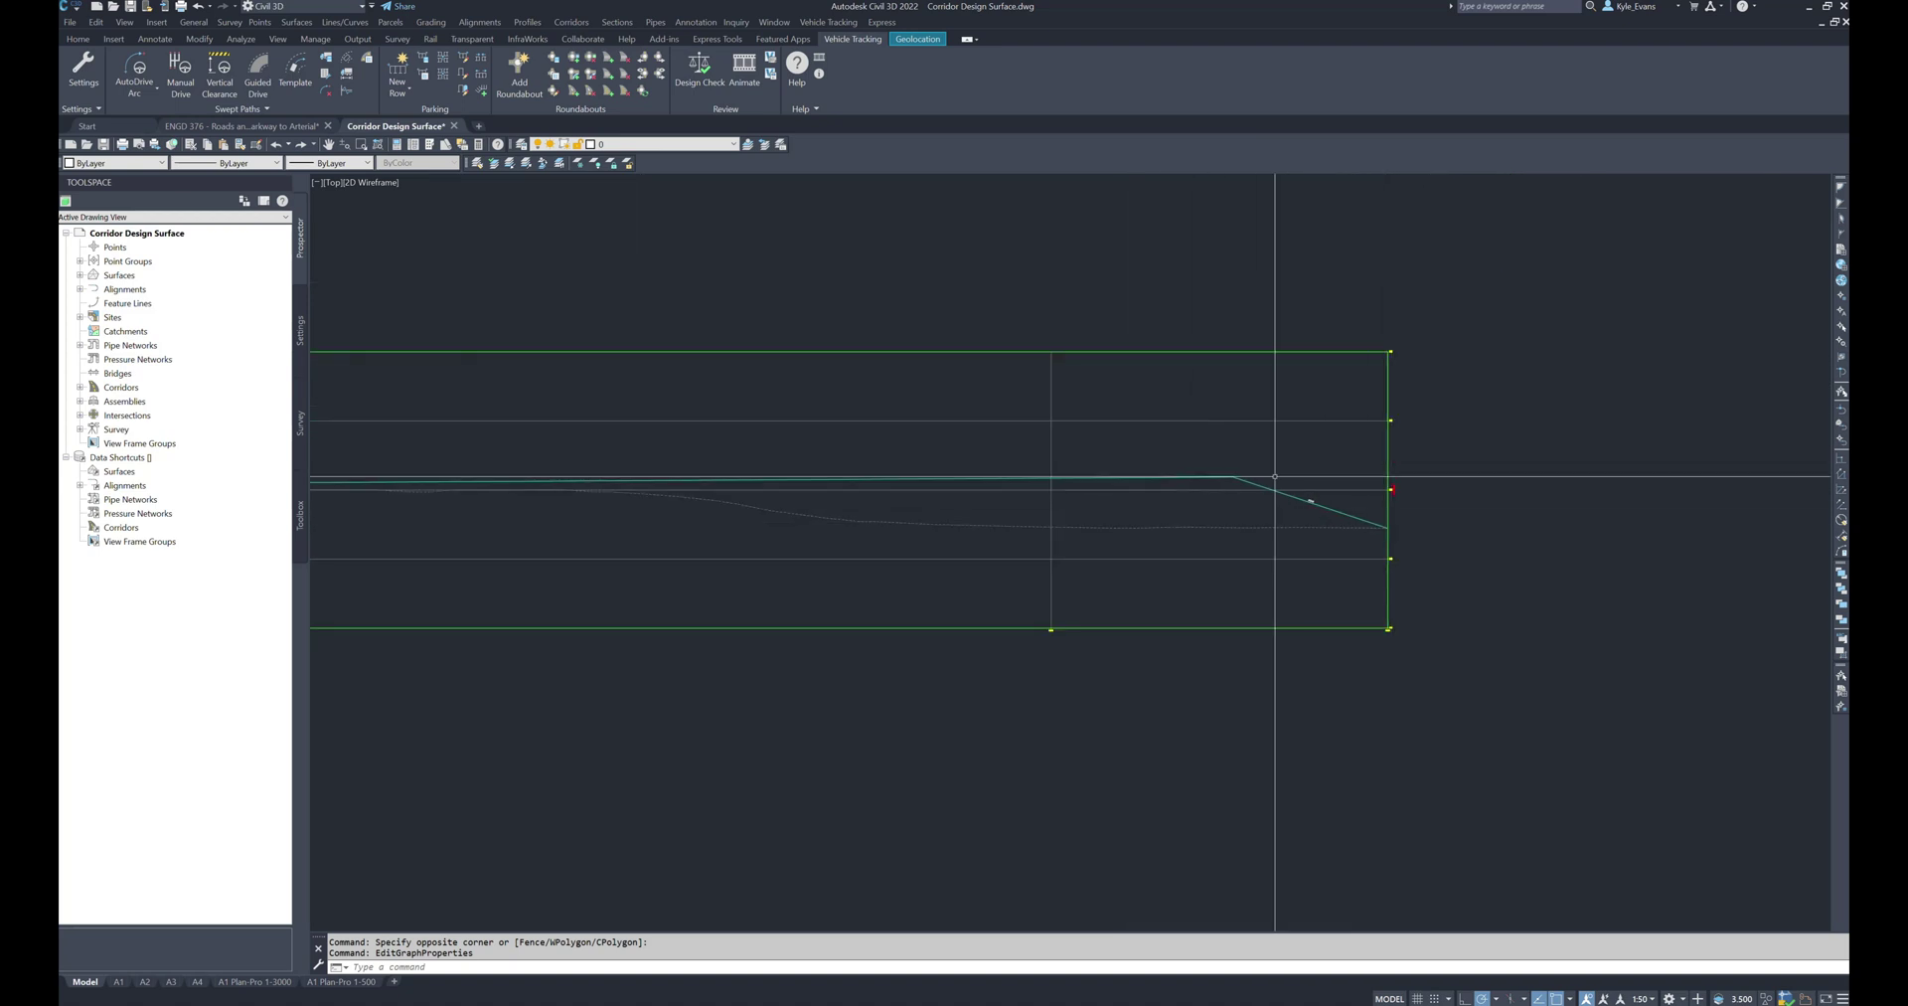
middle_drag(1278, 477, 1555, 541)
middle_drag(1006, 545, 1067, 555)
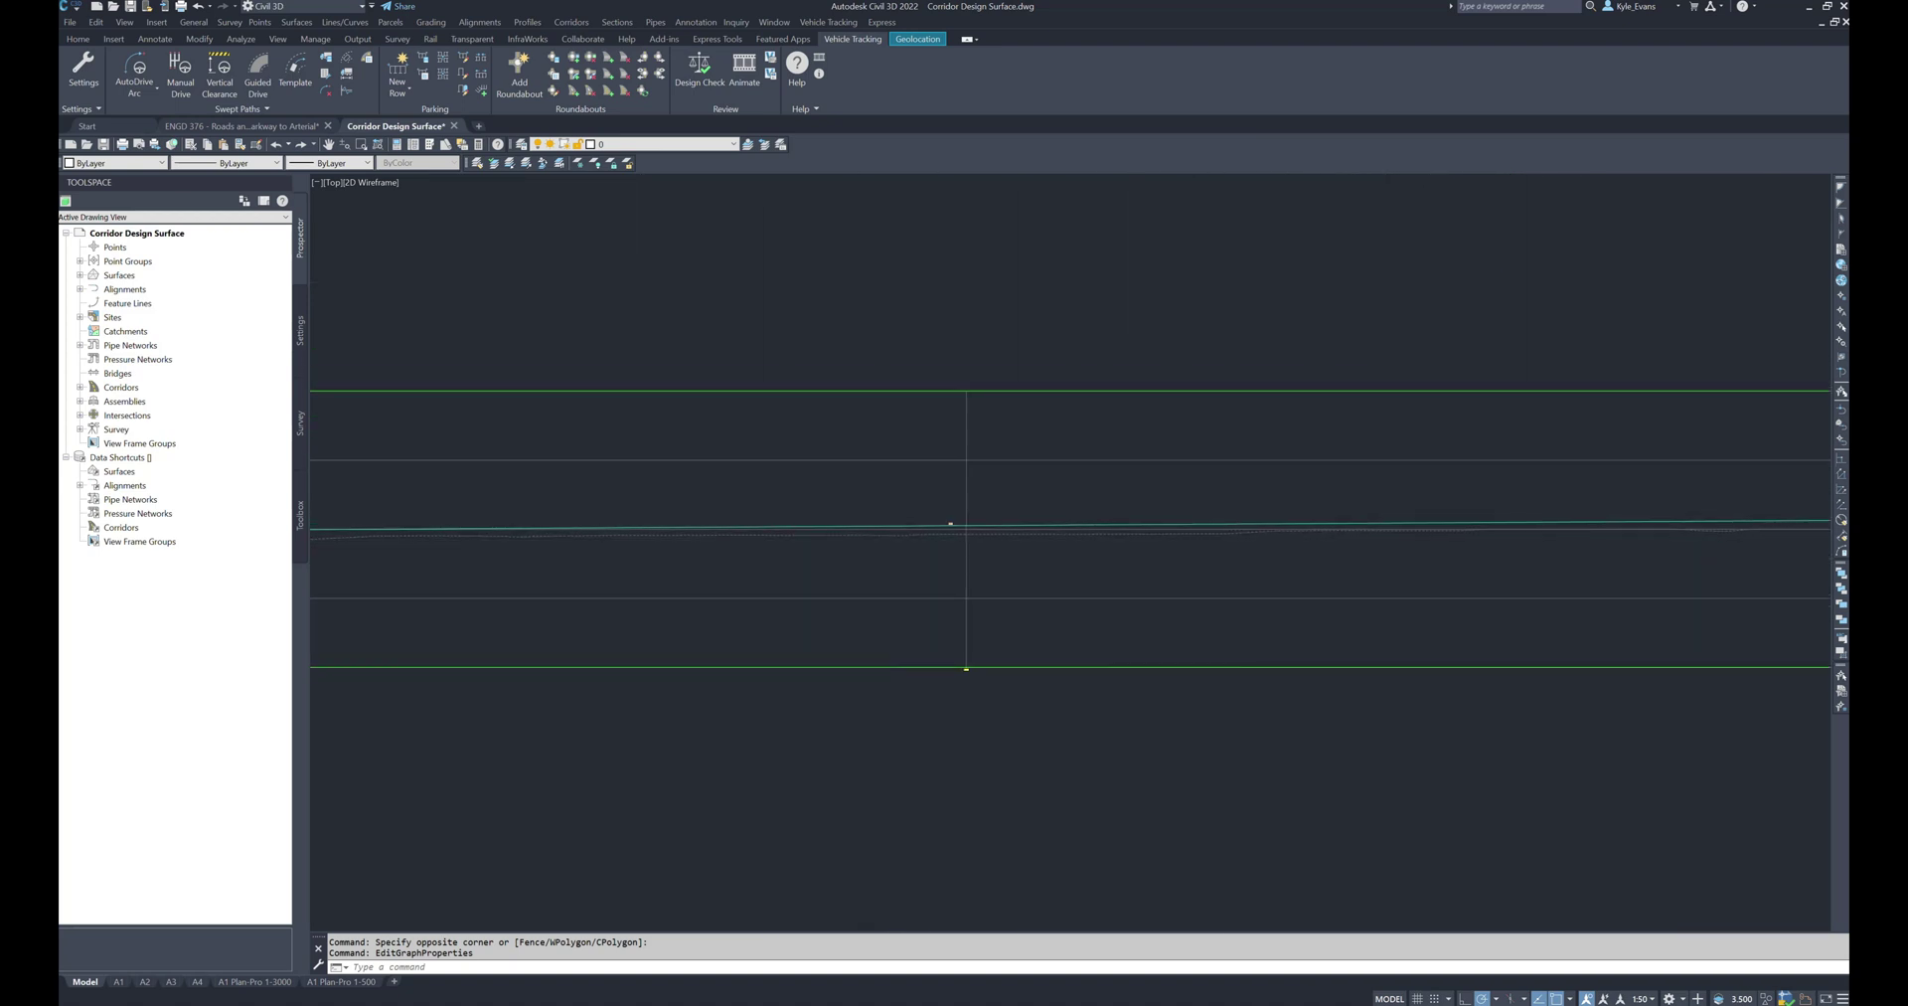
scroll(1014, 408, up, 5)
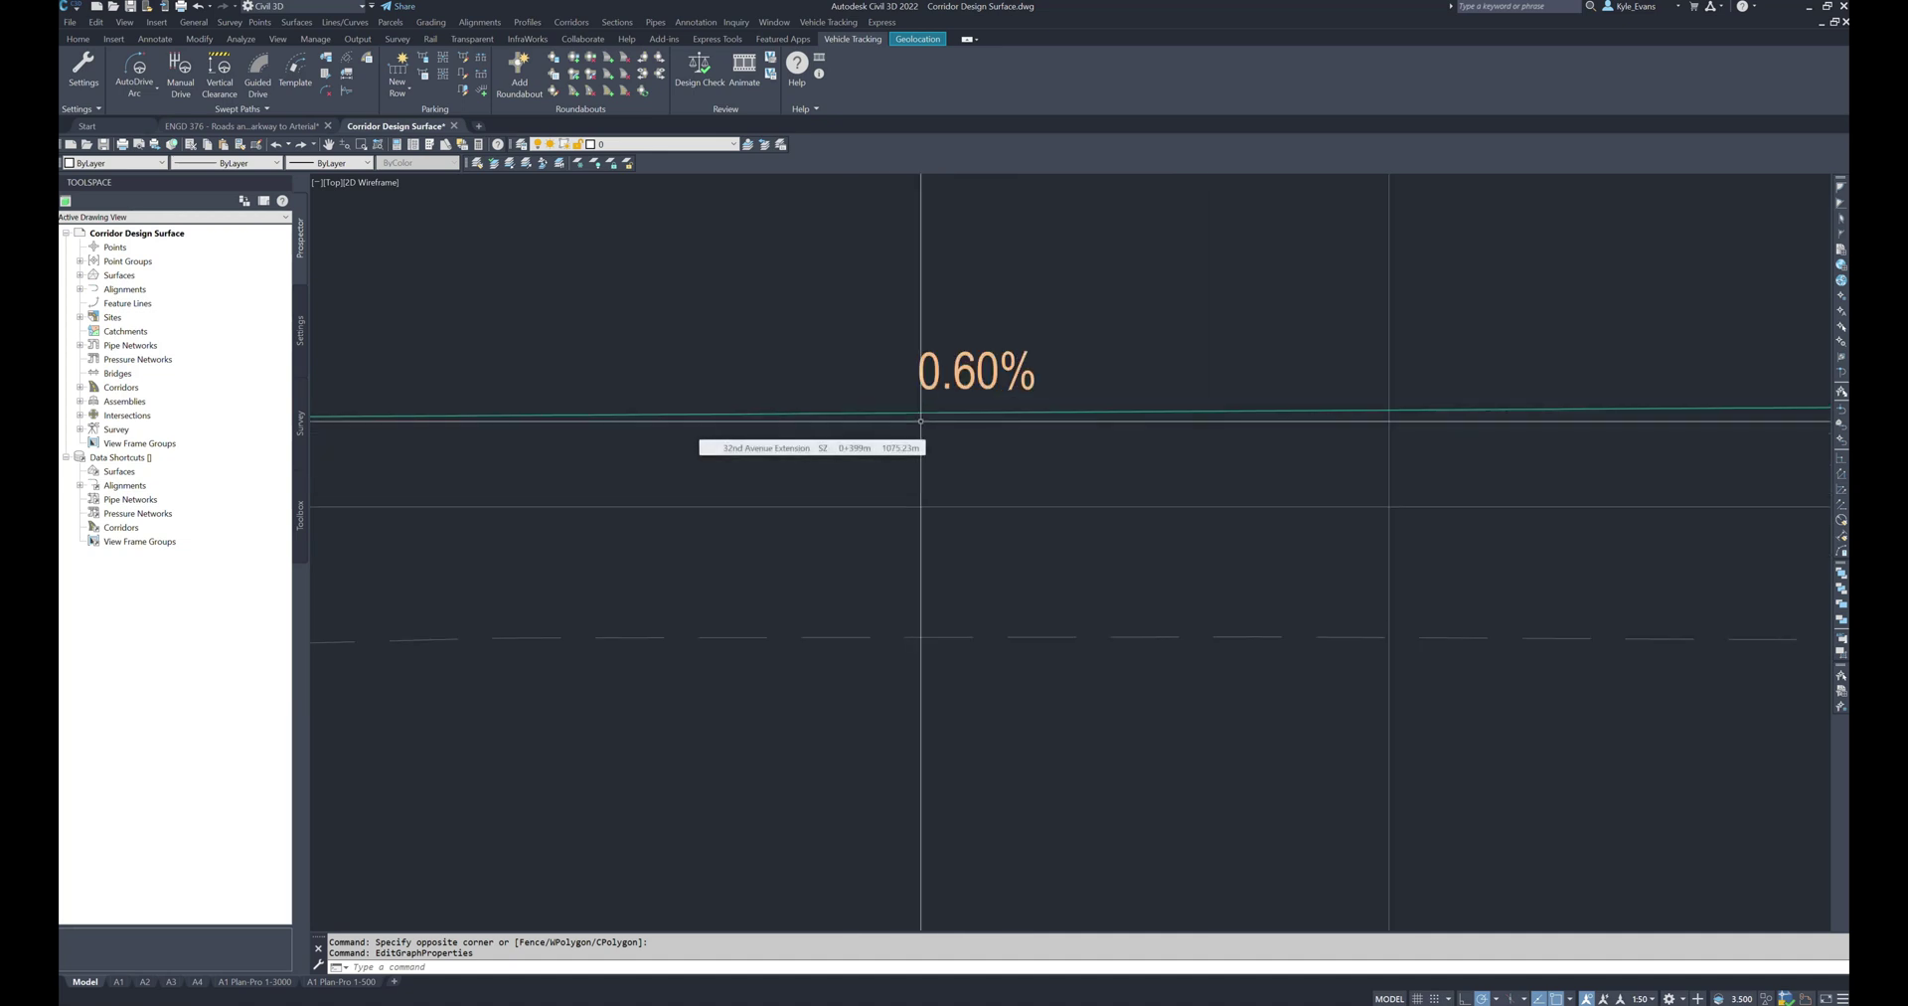
scroll(920, 420, down, 6)
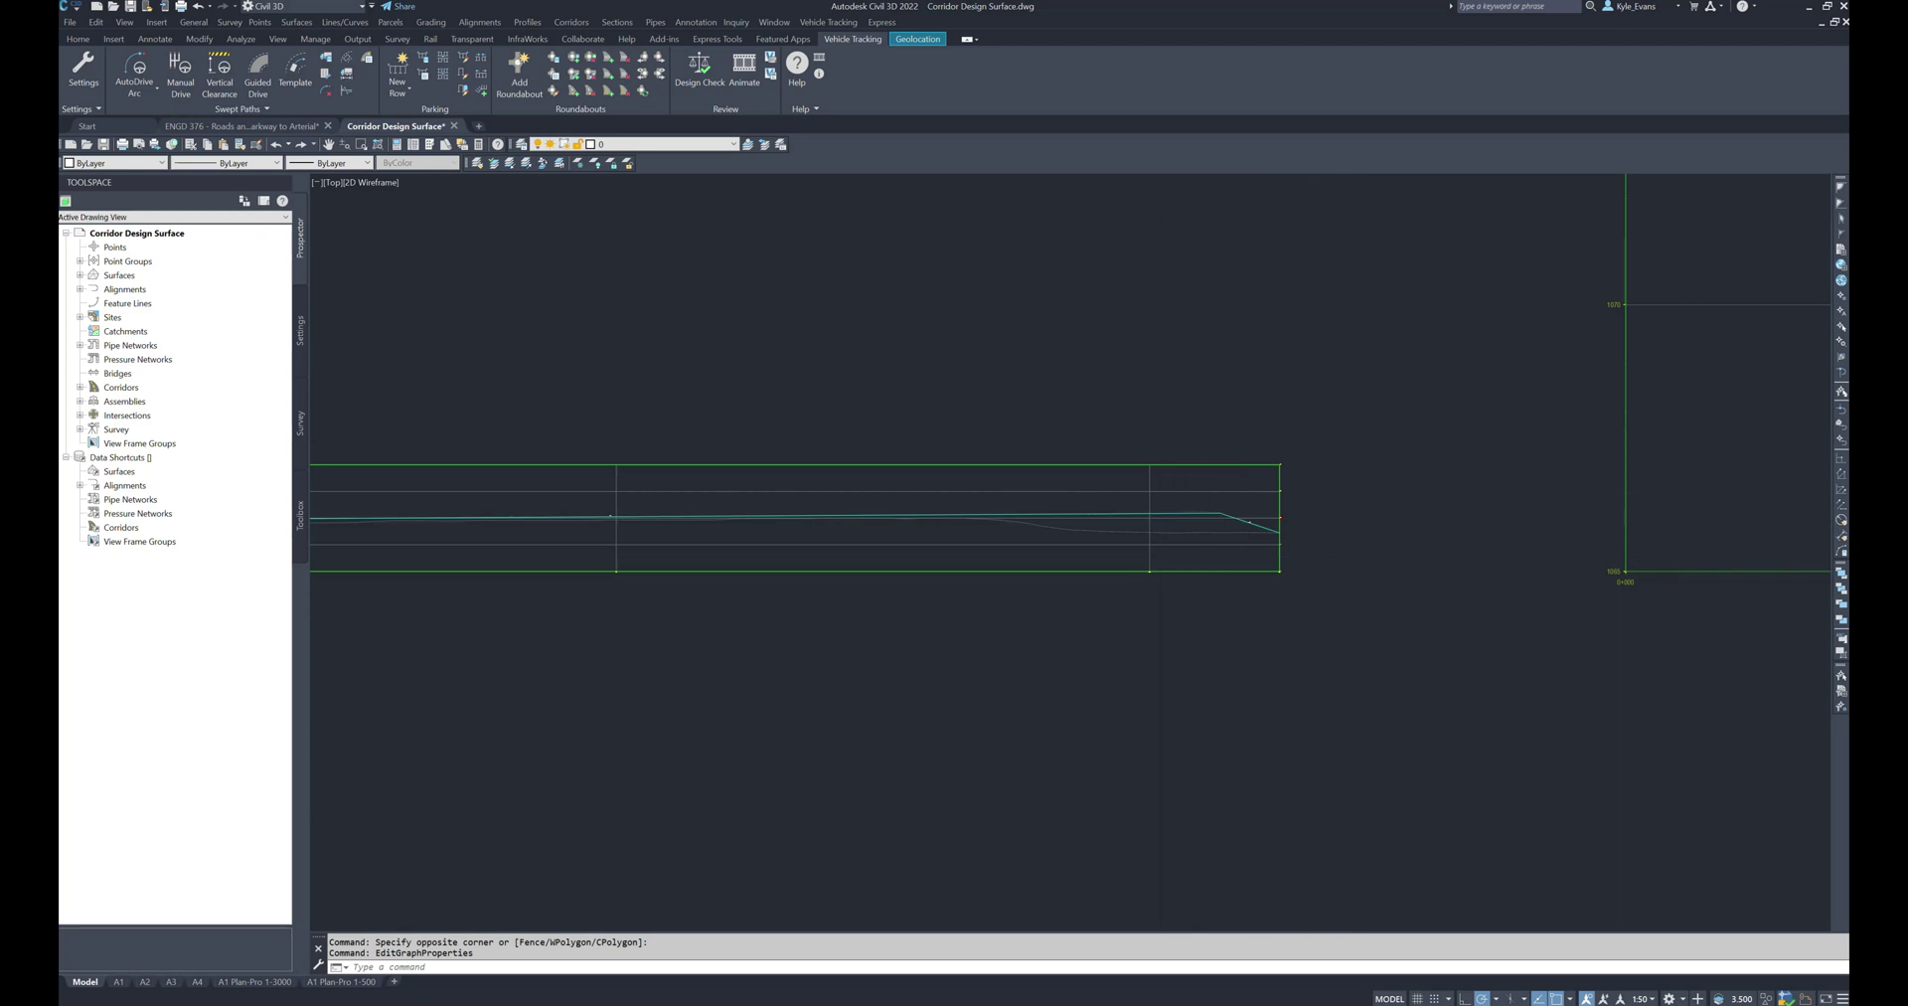
scroll(1243, 542, up, 6)
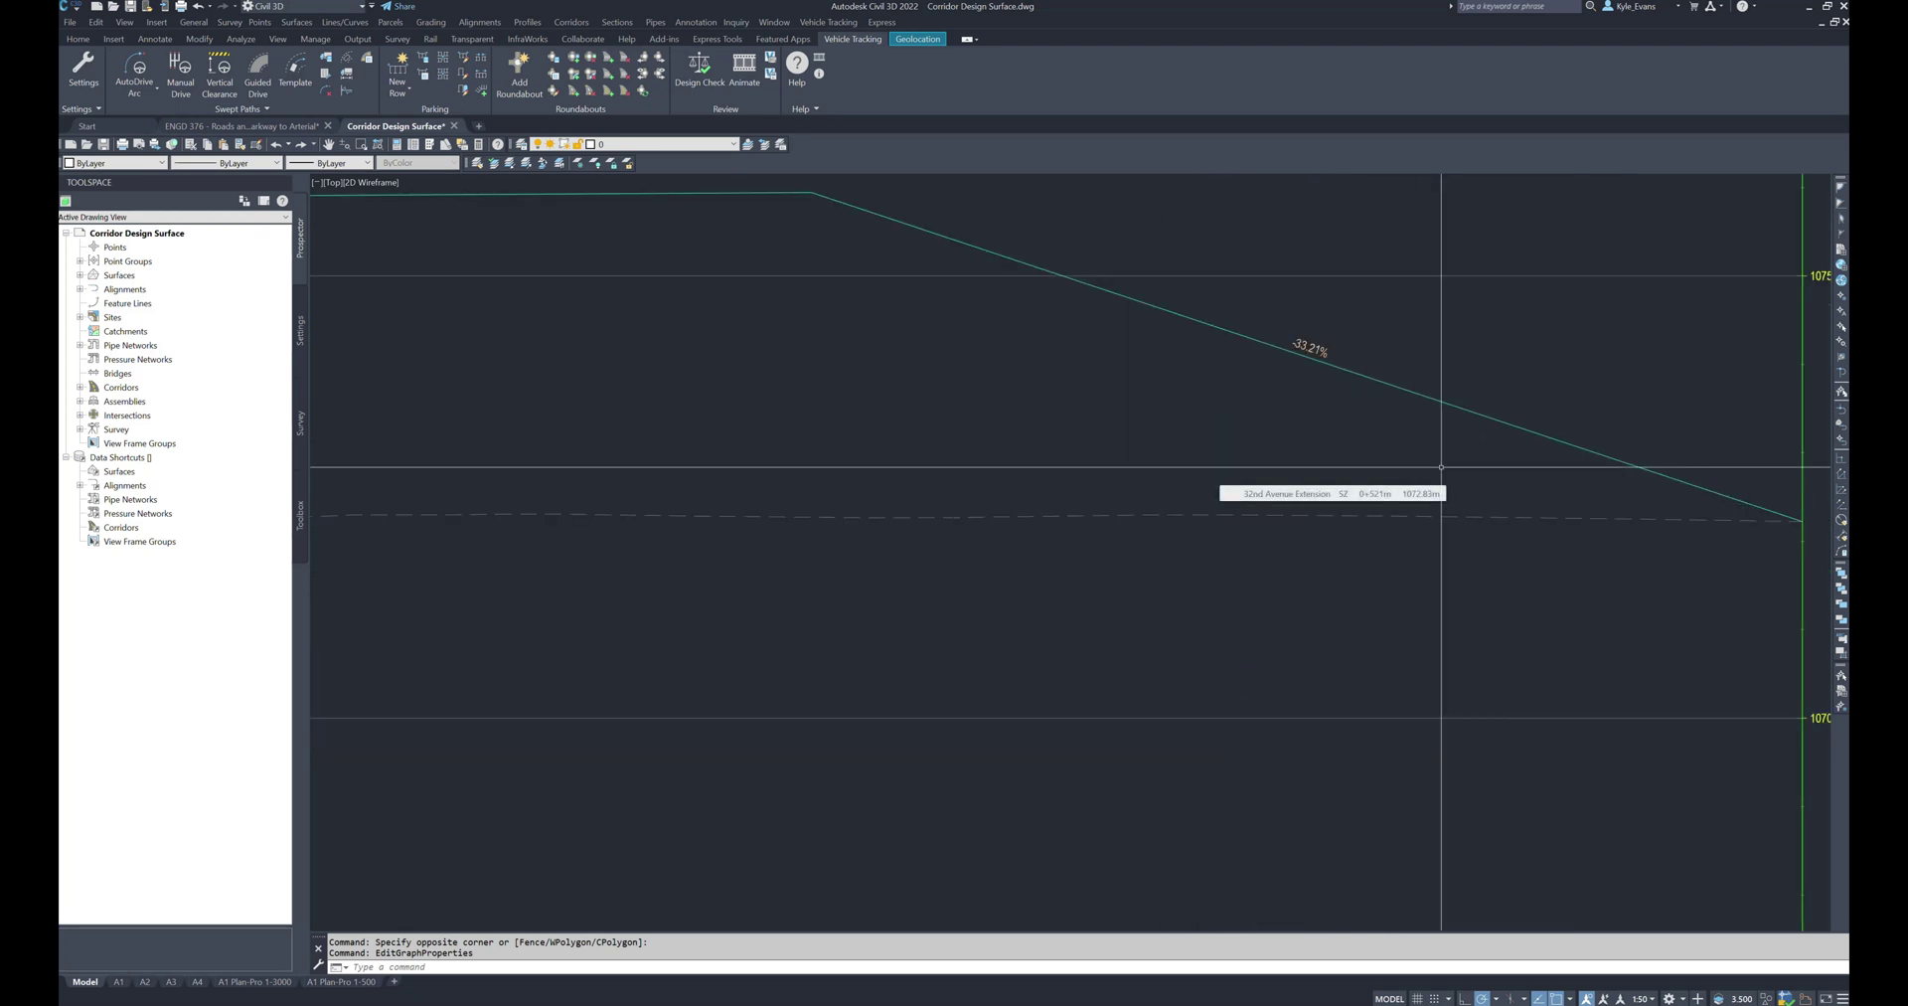
scroll(1440, 466, down, 6)
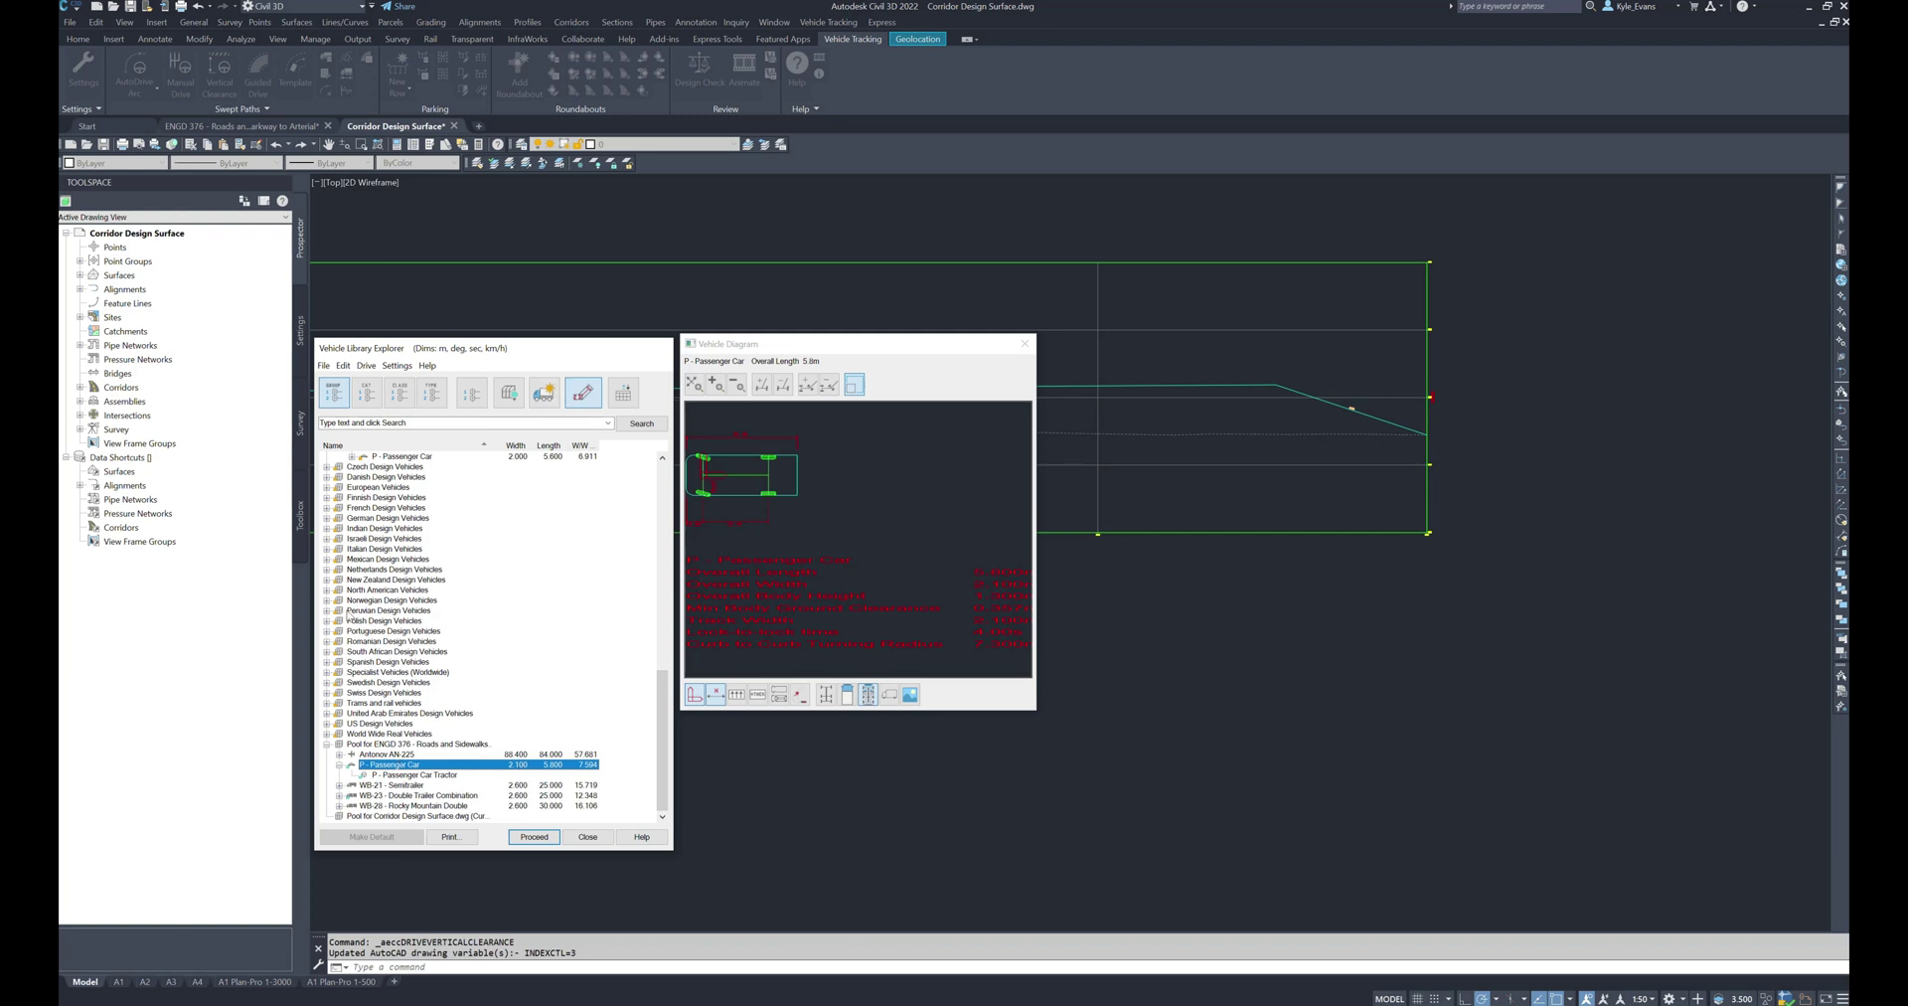
Accept the passenger car and set surfaces: Existing Ground existing, Monterey Park Residential Road final
click(535, 836)
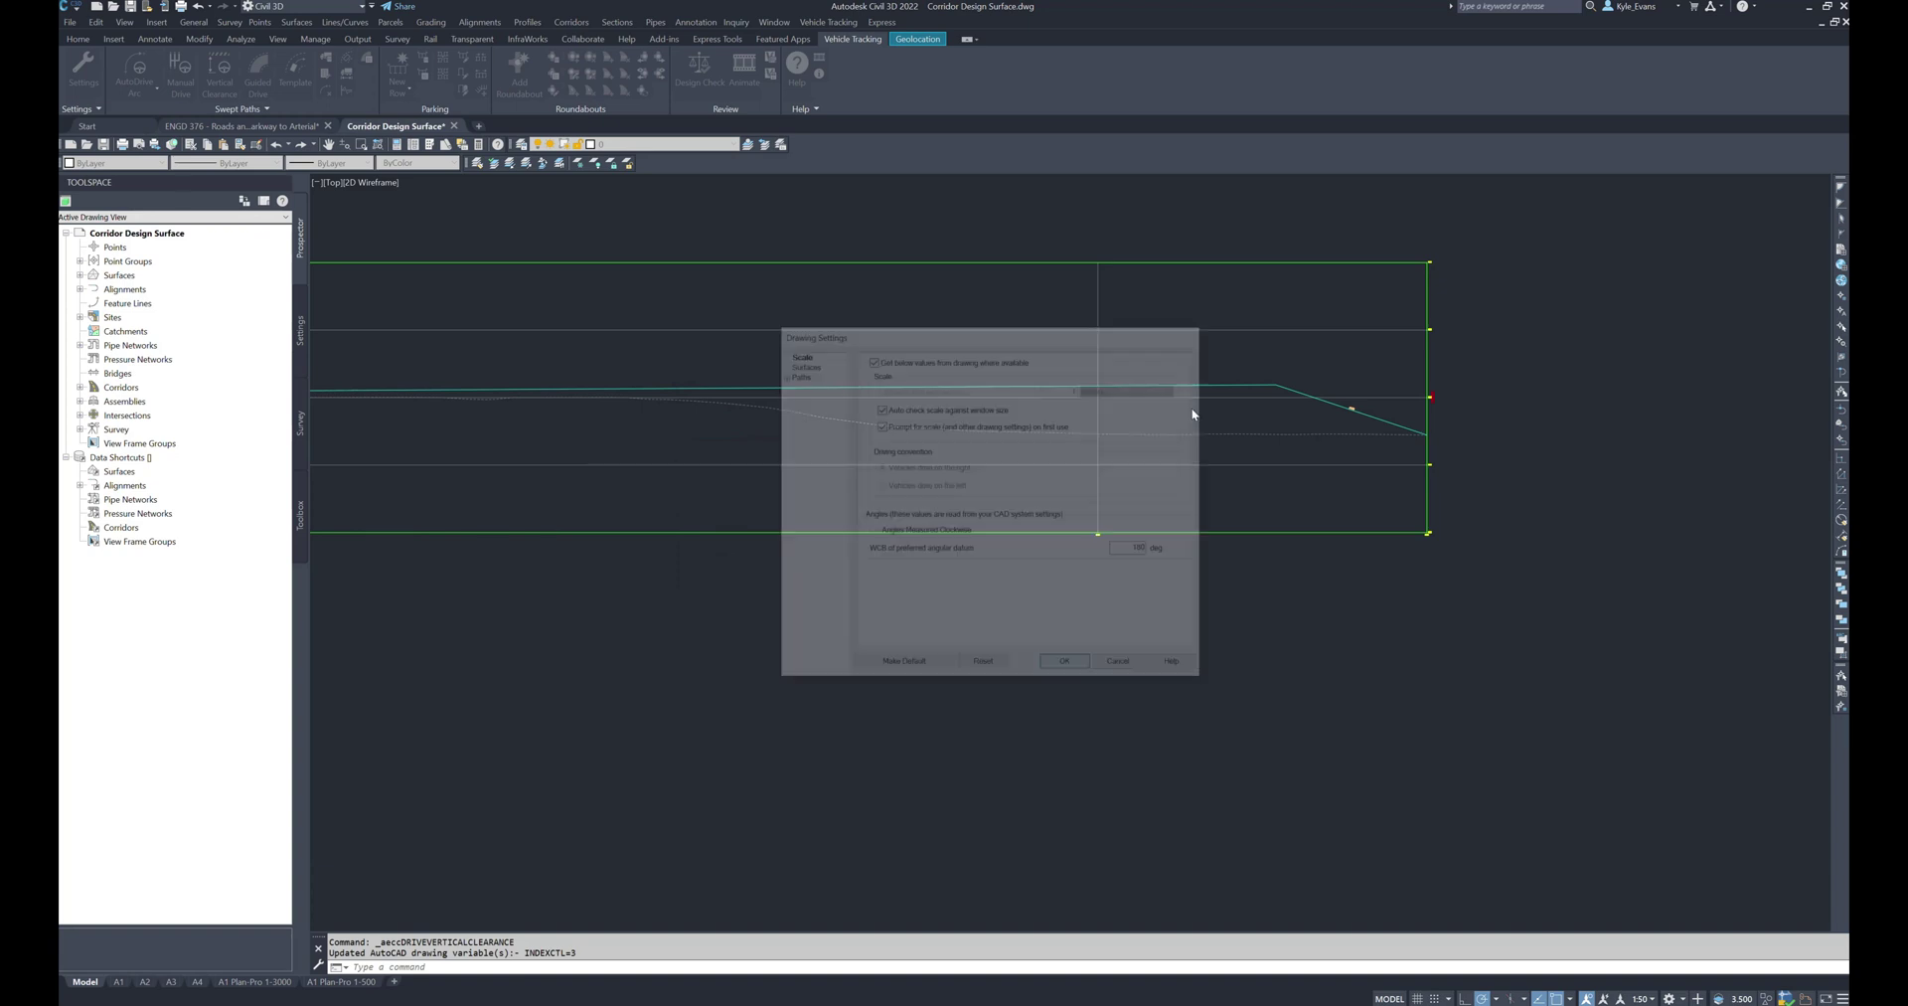
click(800, 363)
click(1080, 375)
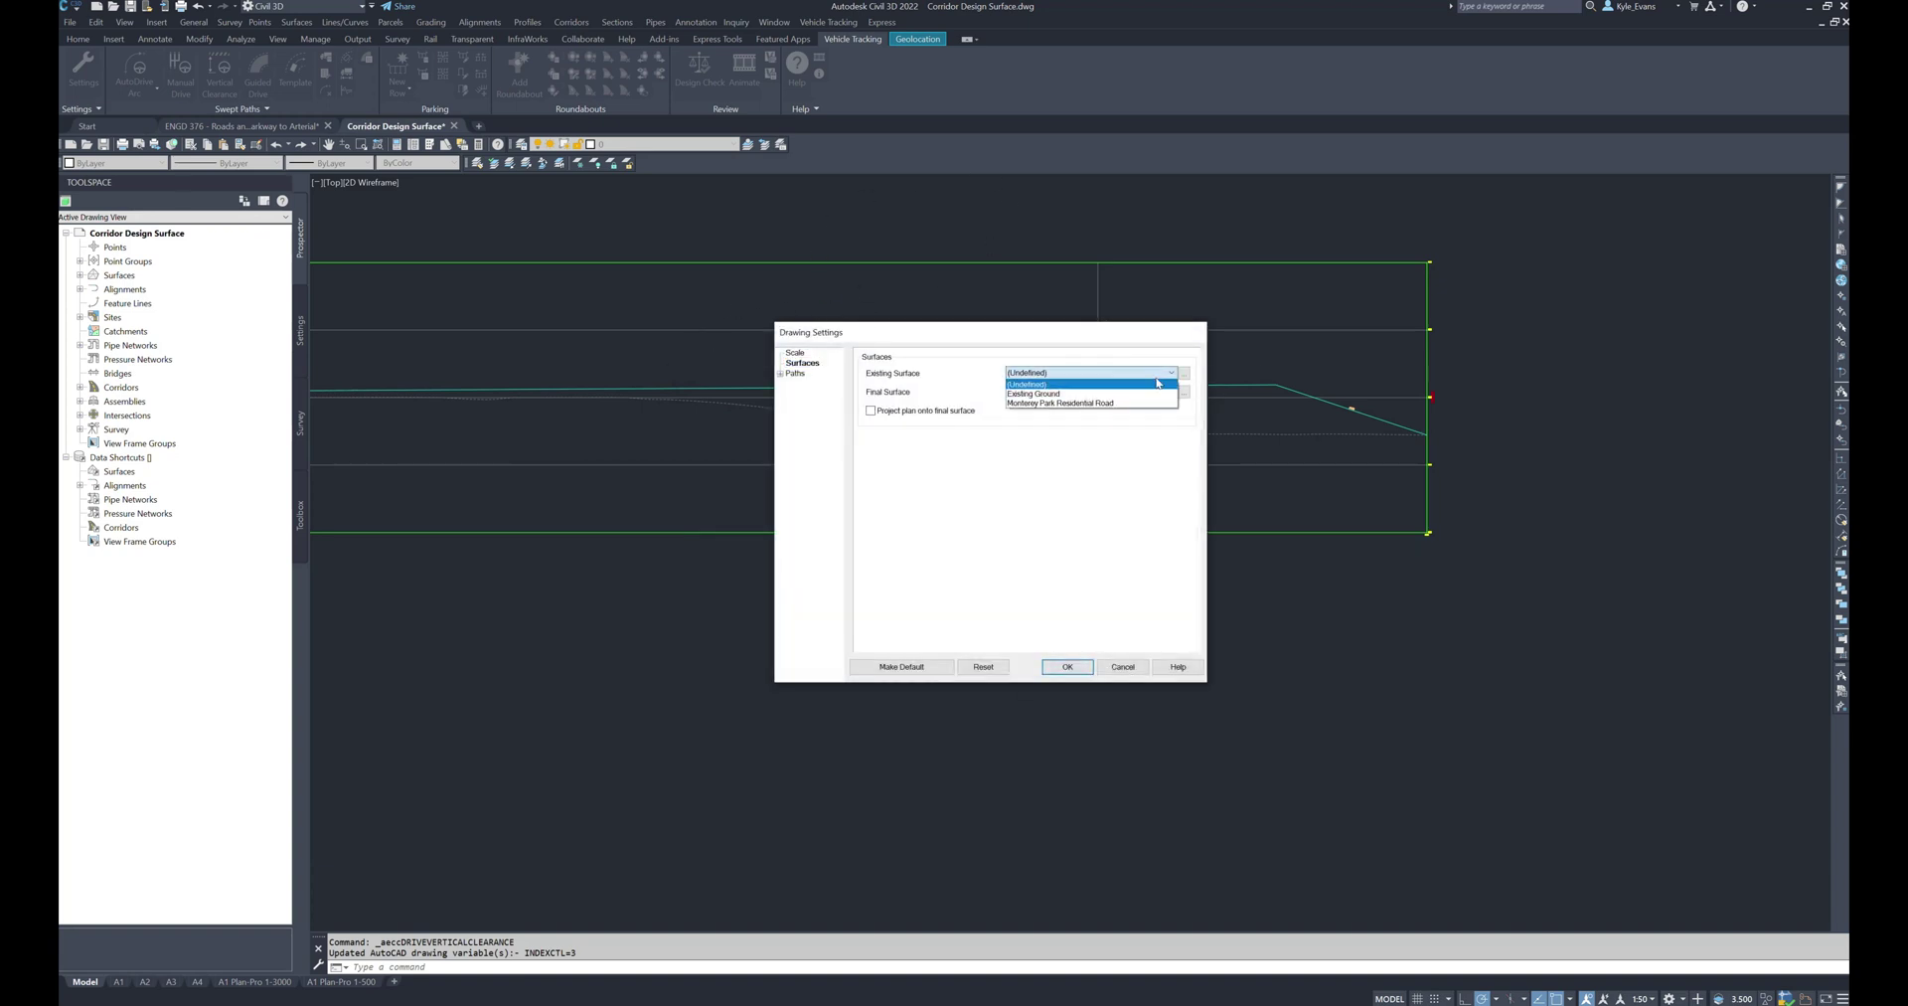
click(1053, 386)
click(1055, 393)
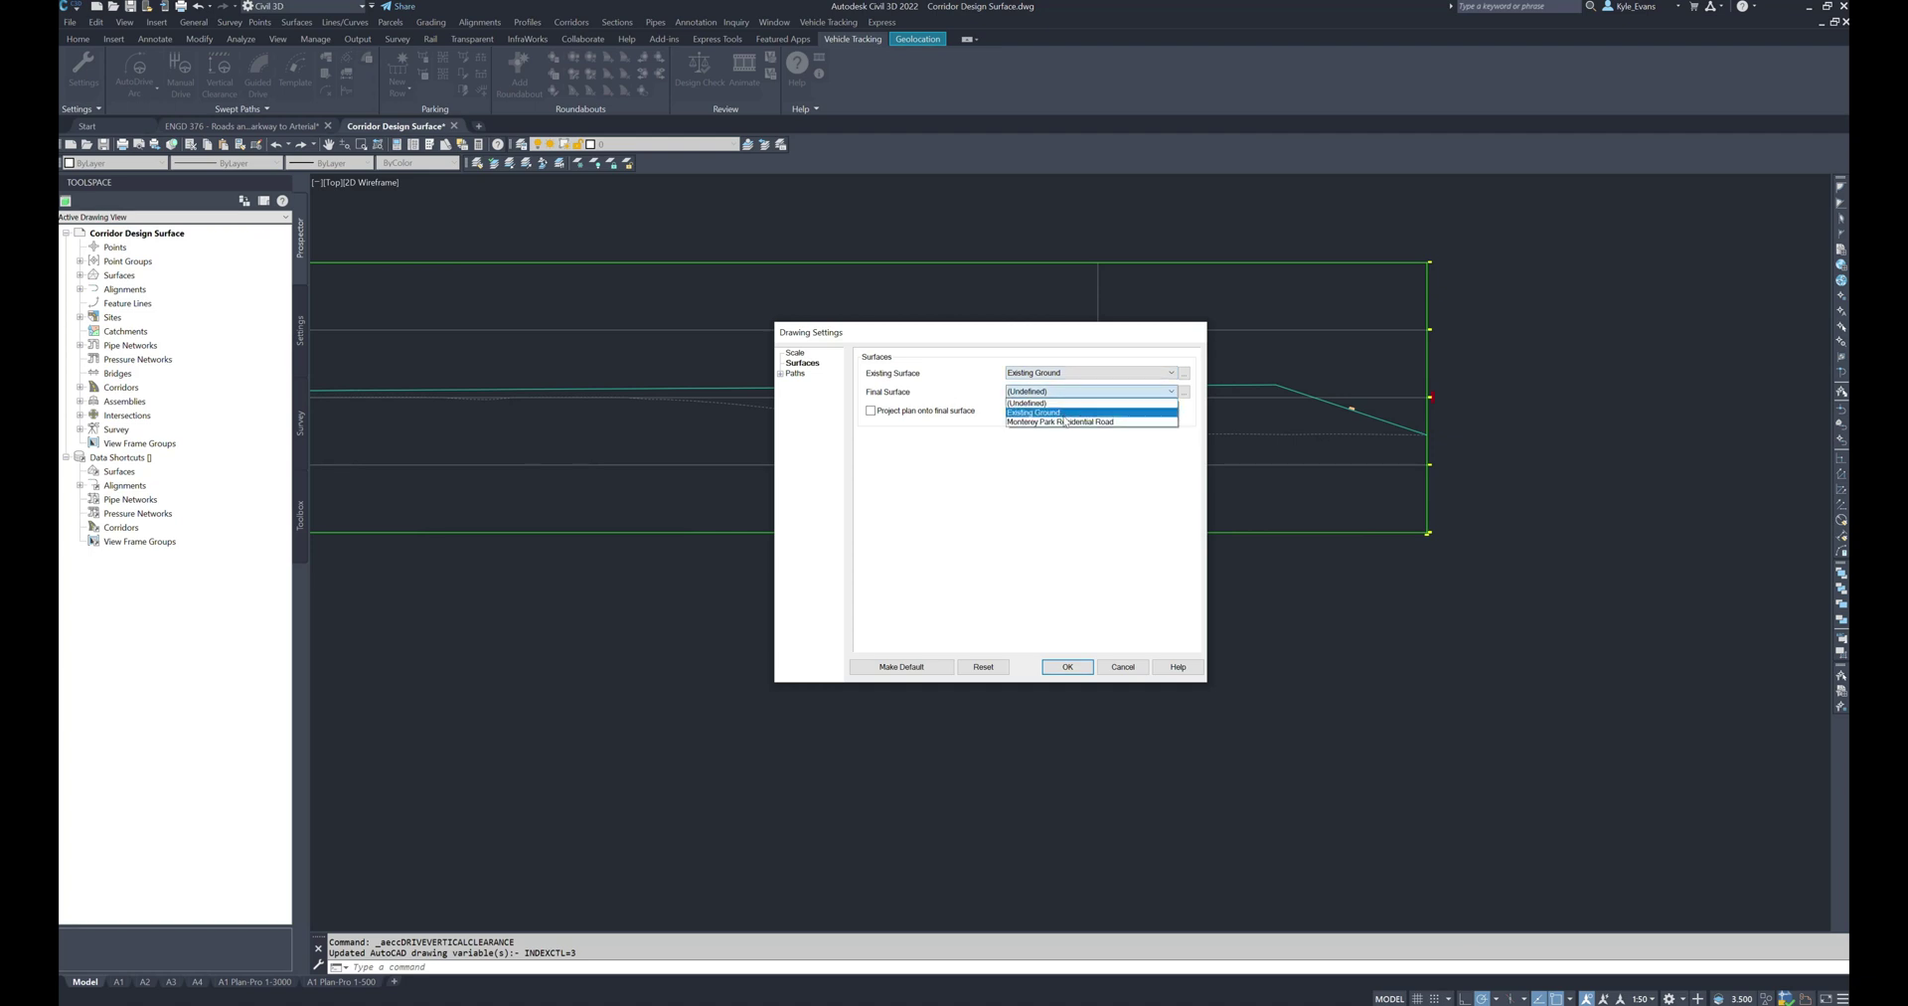
click(1057, 409)
click(1050, 392)
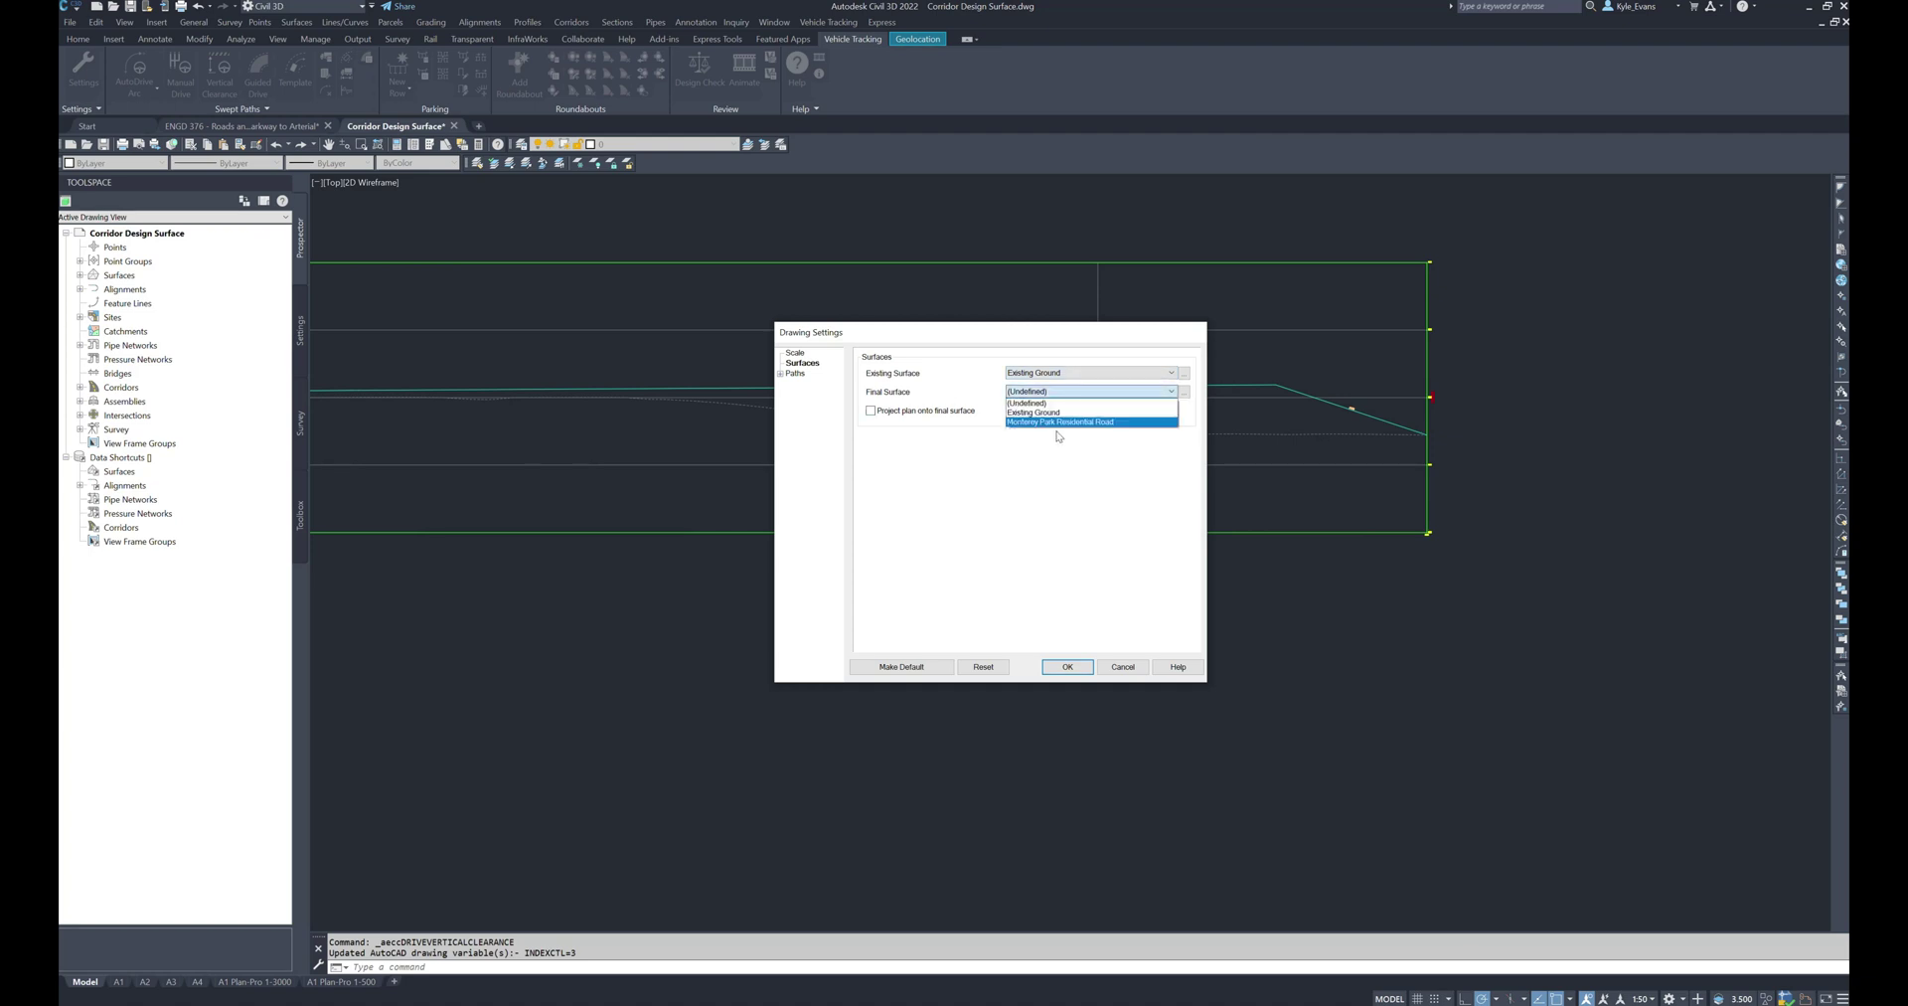
click(1055, 422)
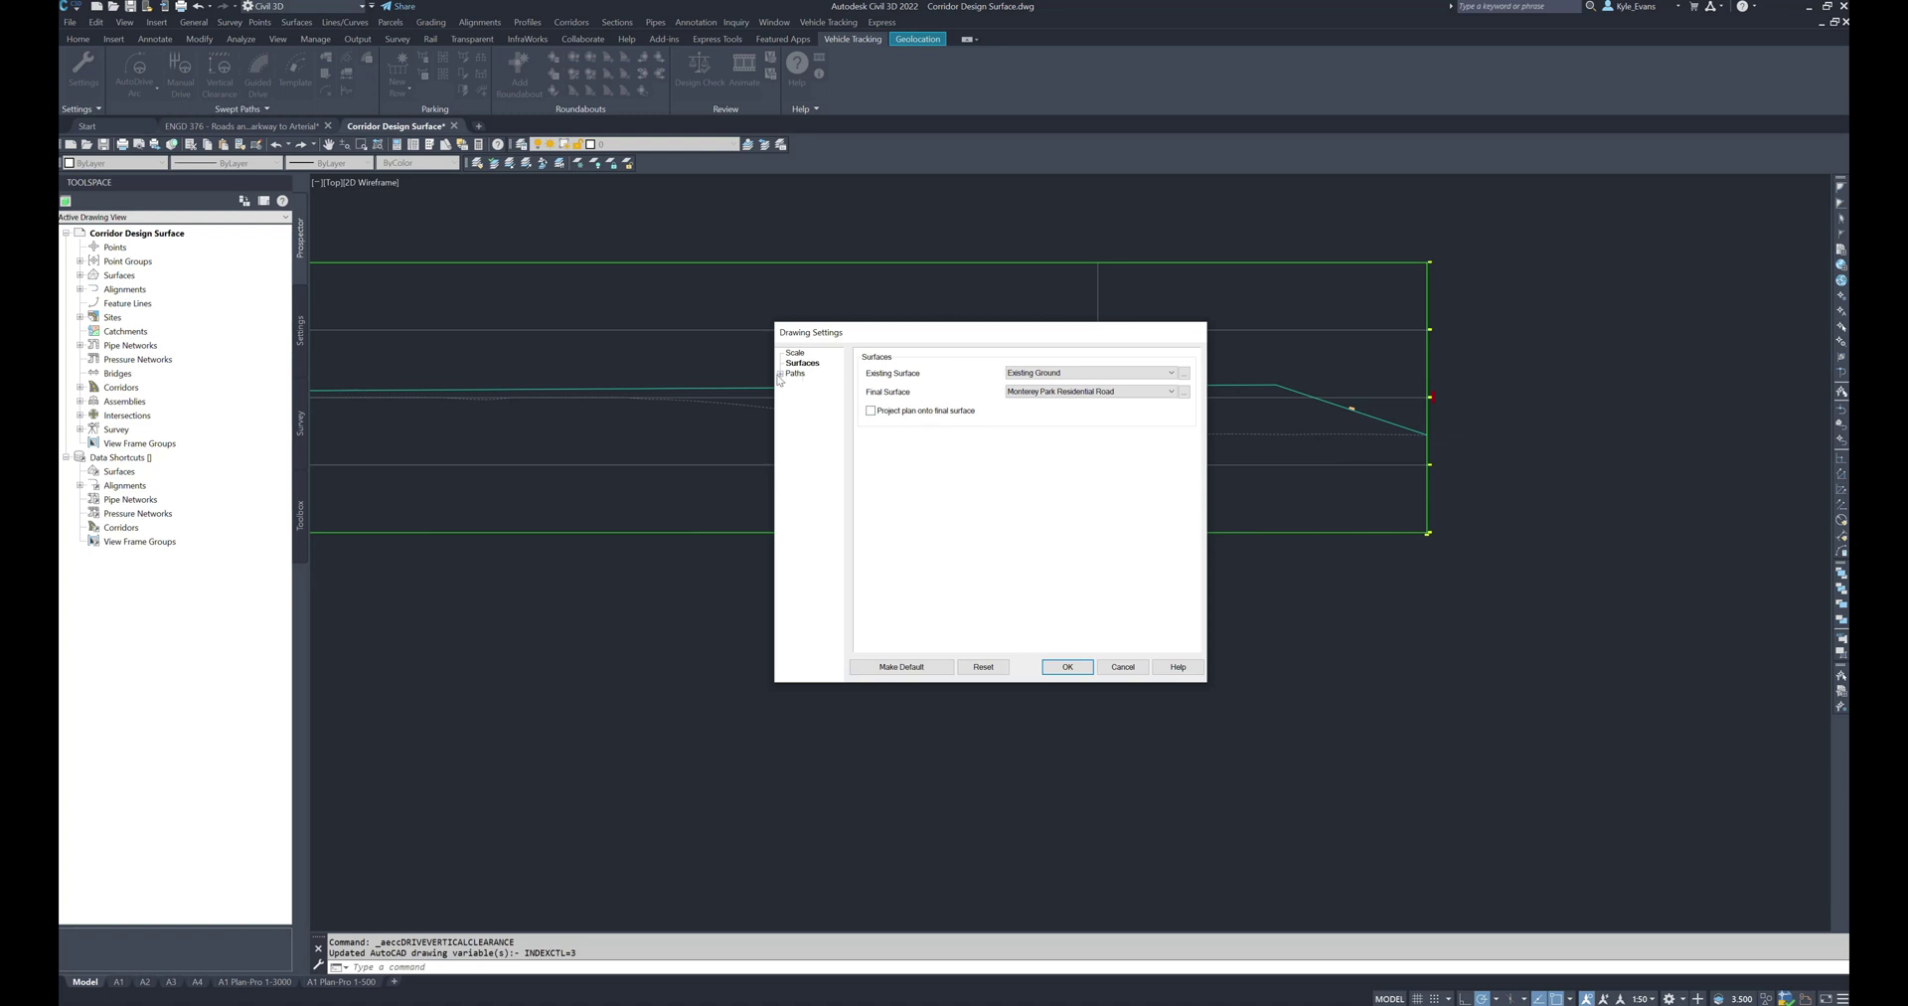
click(780, 375)
click(1064, 666)
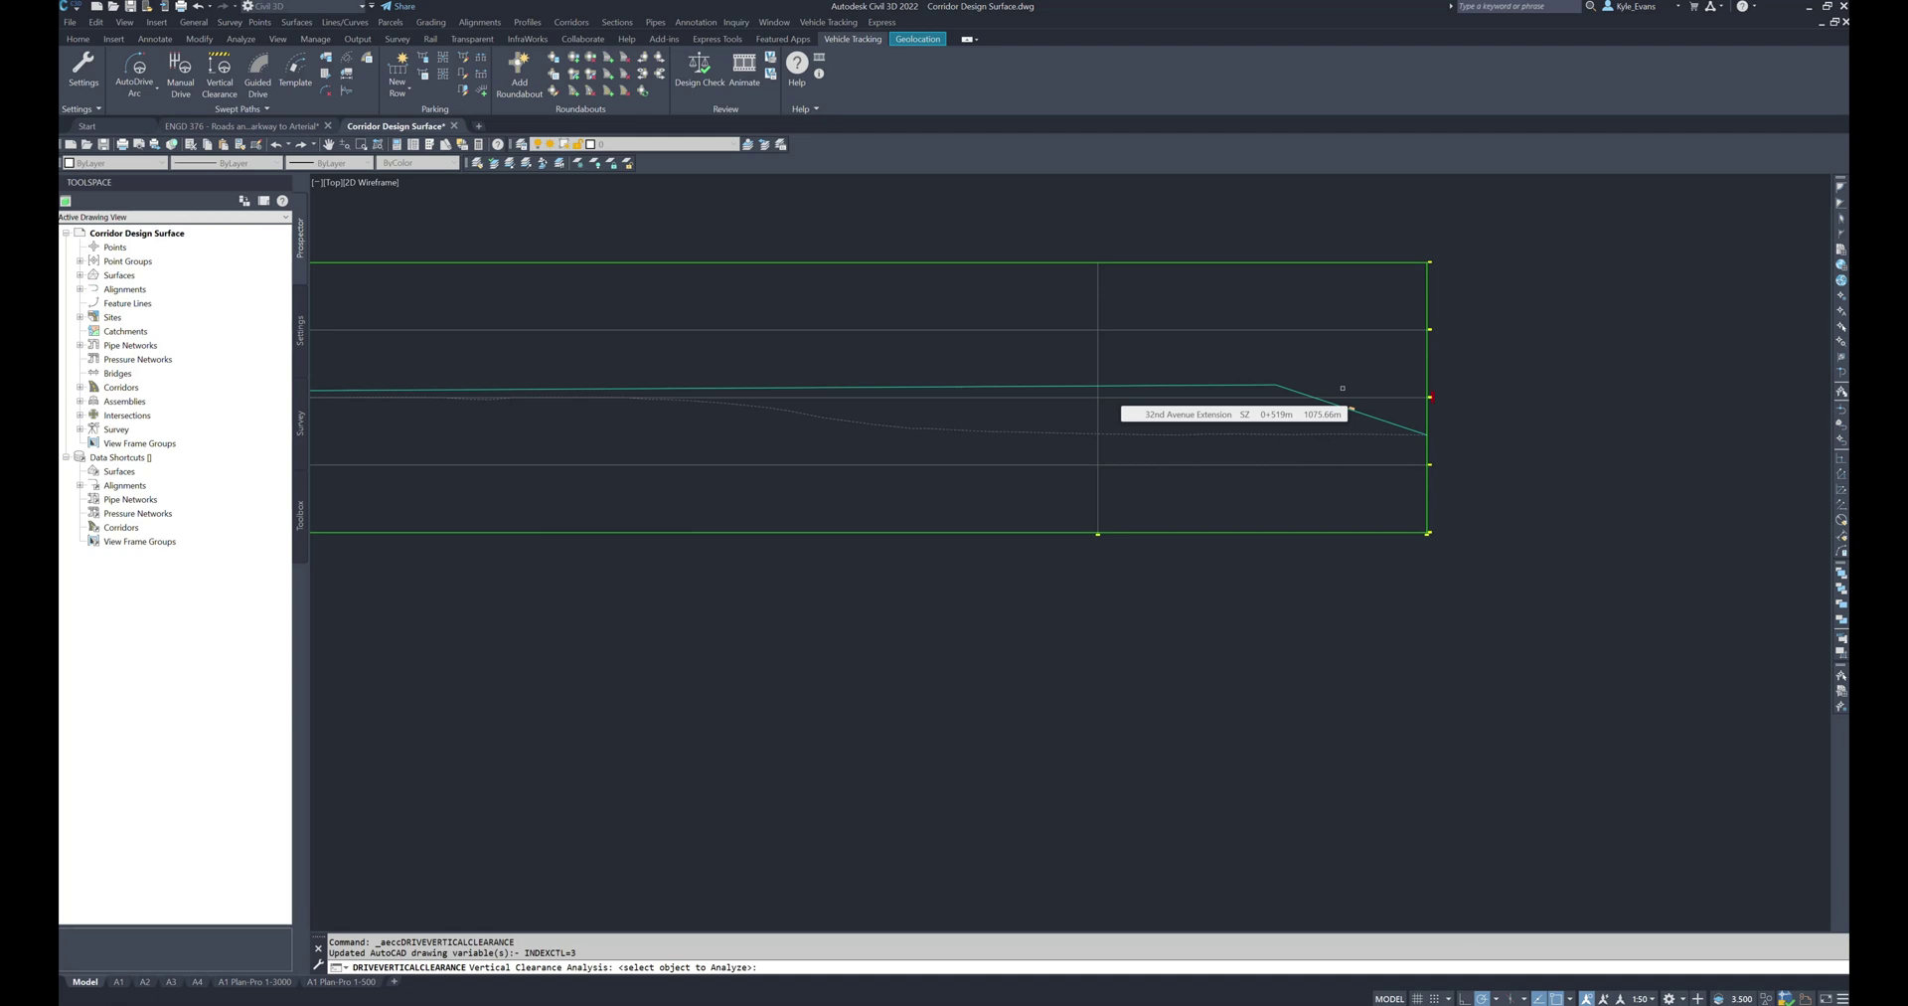
Pick the road profile and accept the default ground clearance to run the passenger car check
scroll(1294, 314, up, 2)
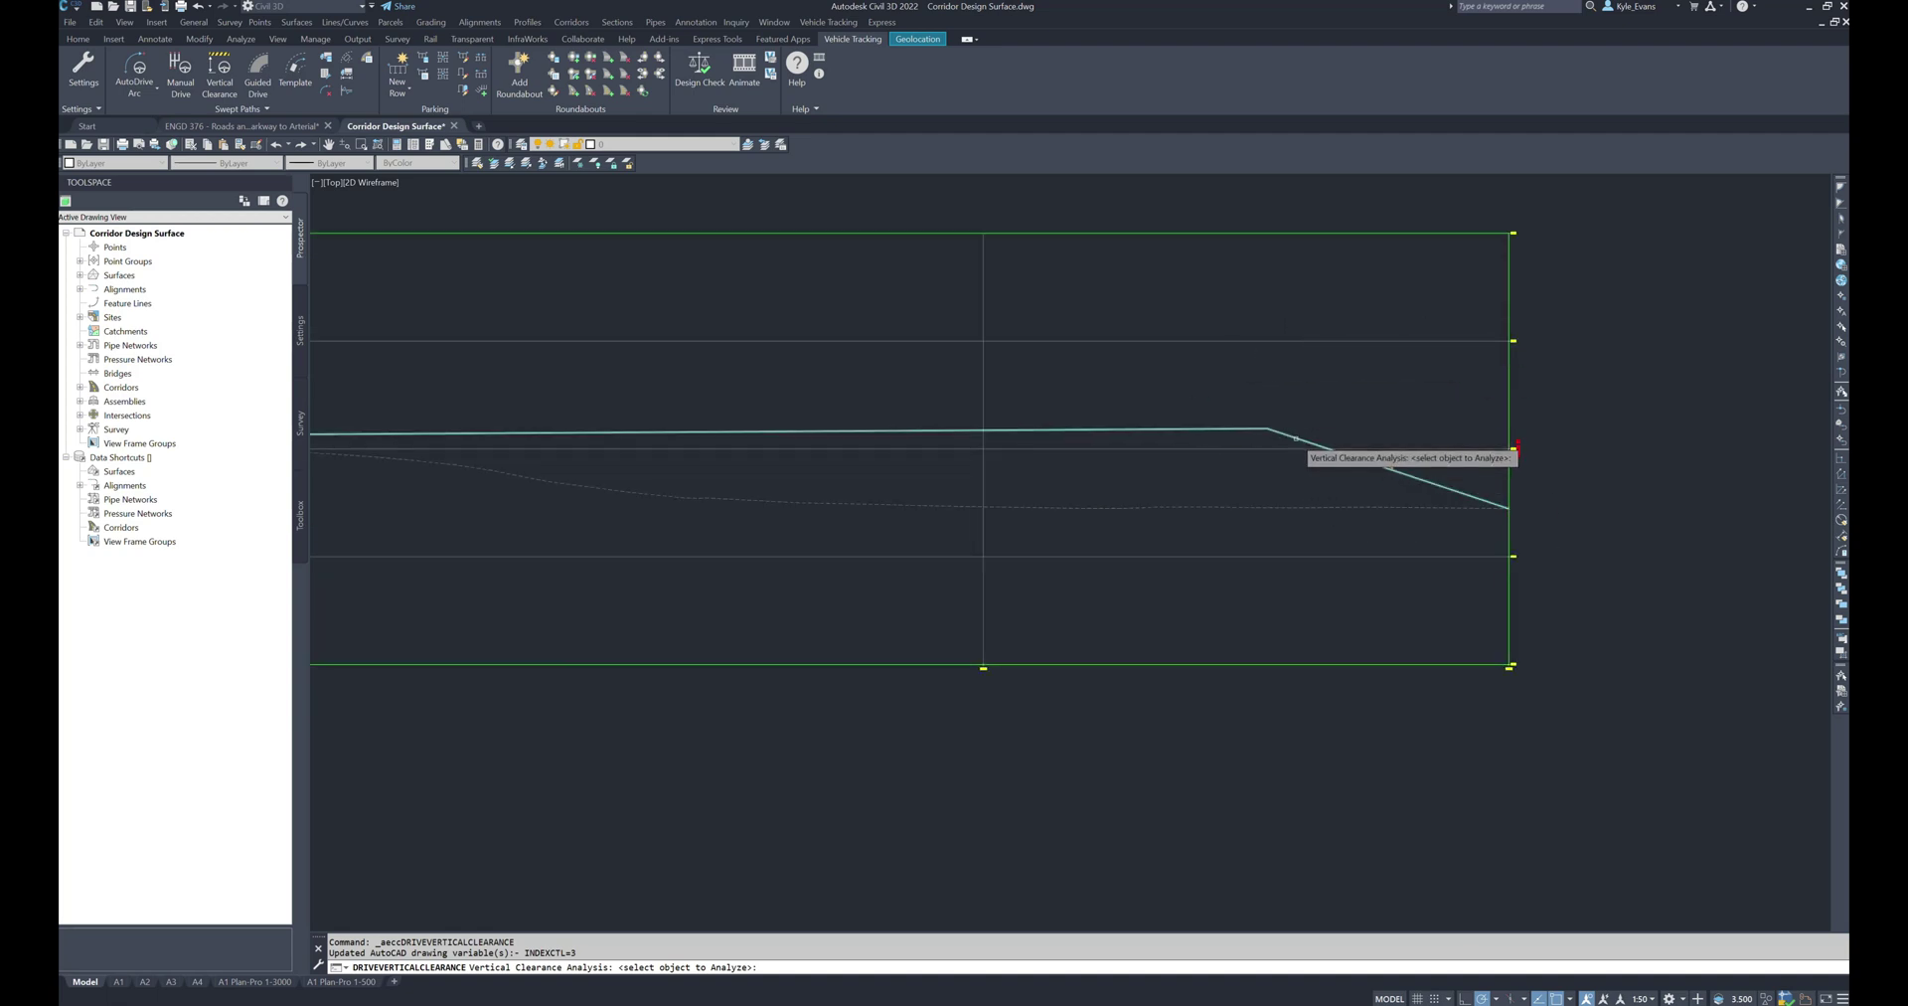
click(1292, 436)
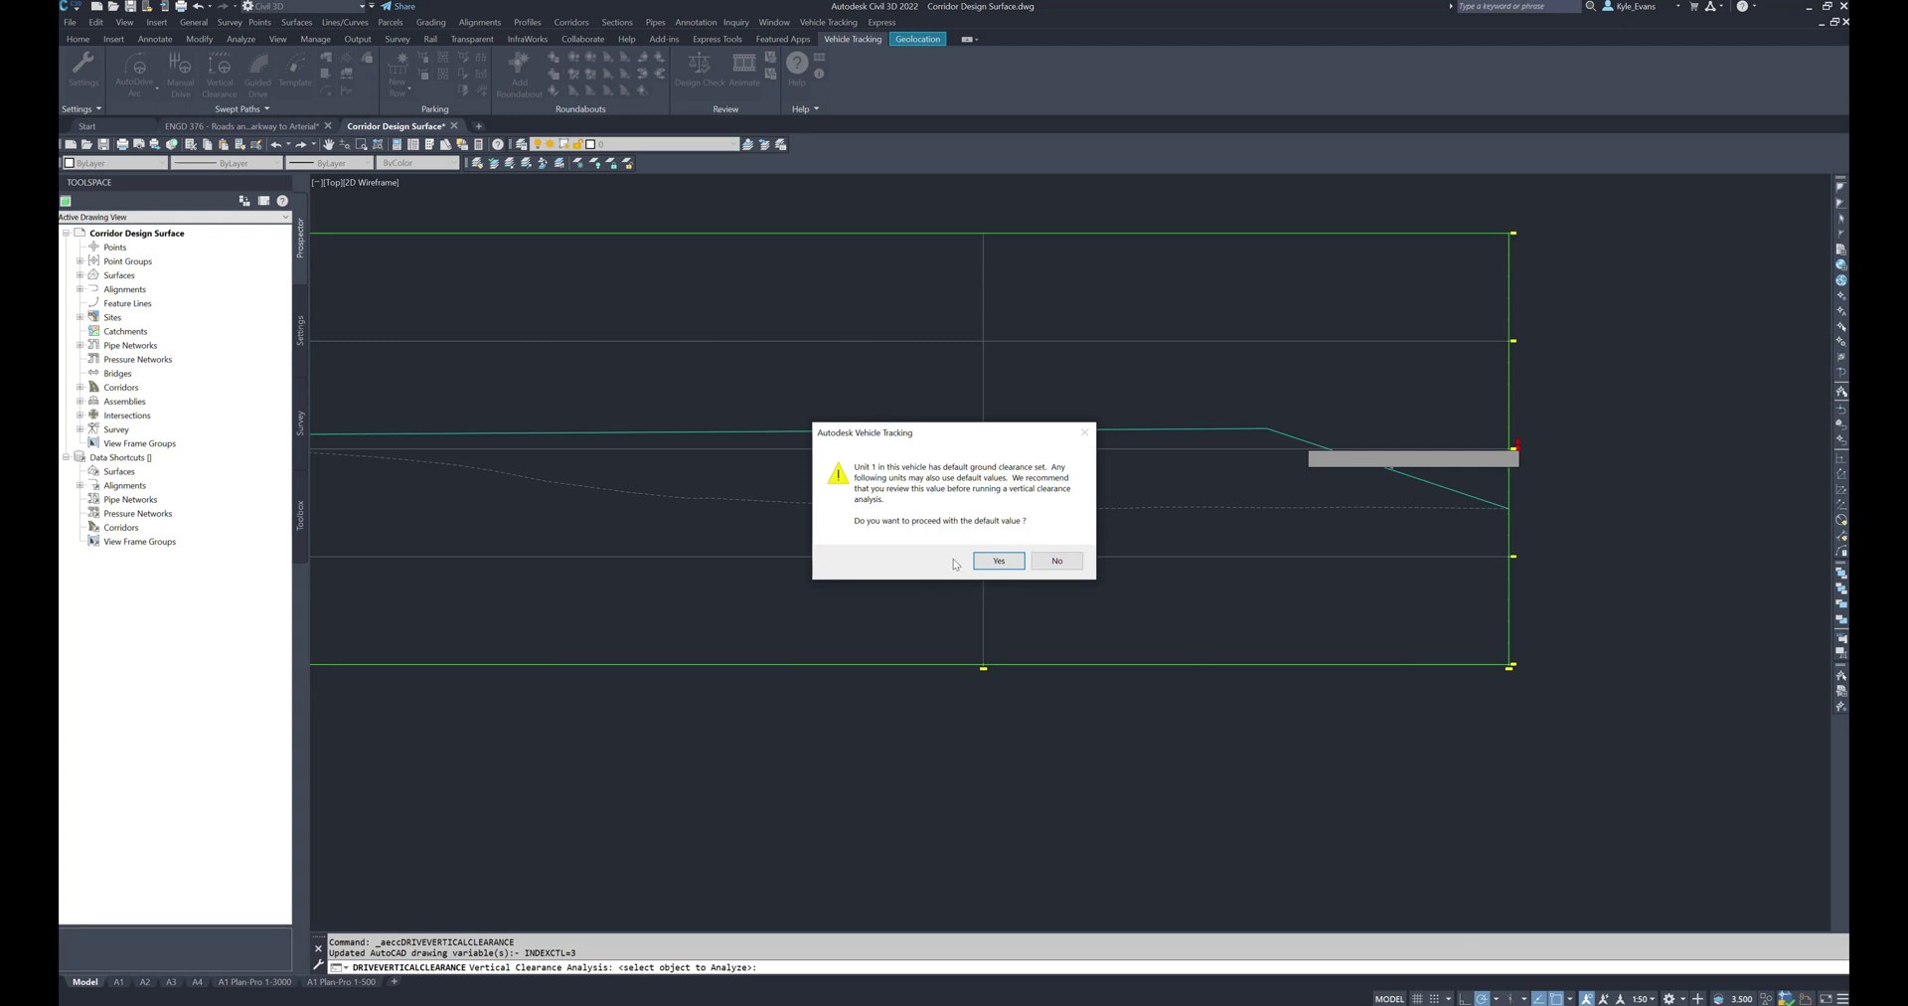
click(1002, 558)
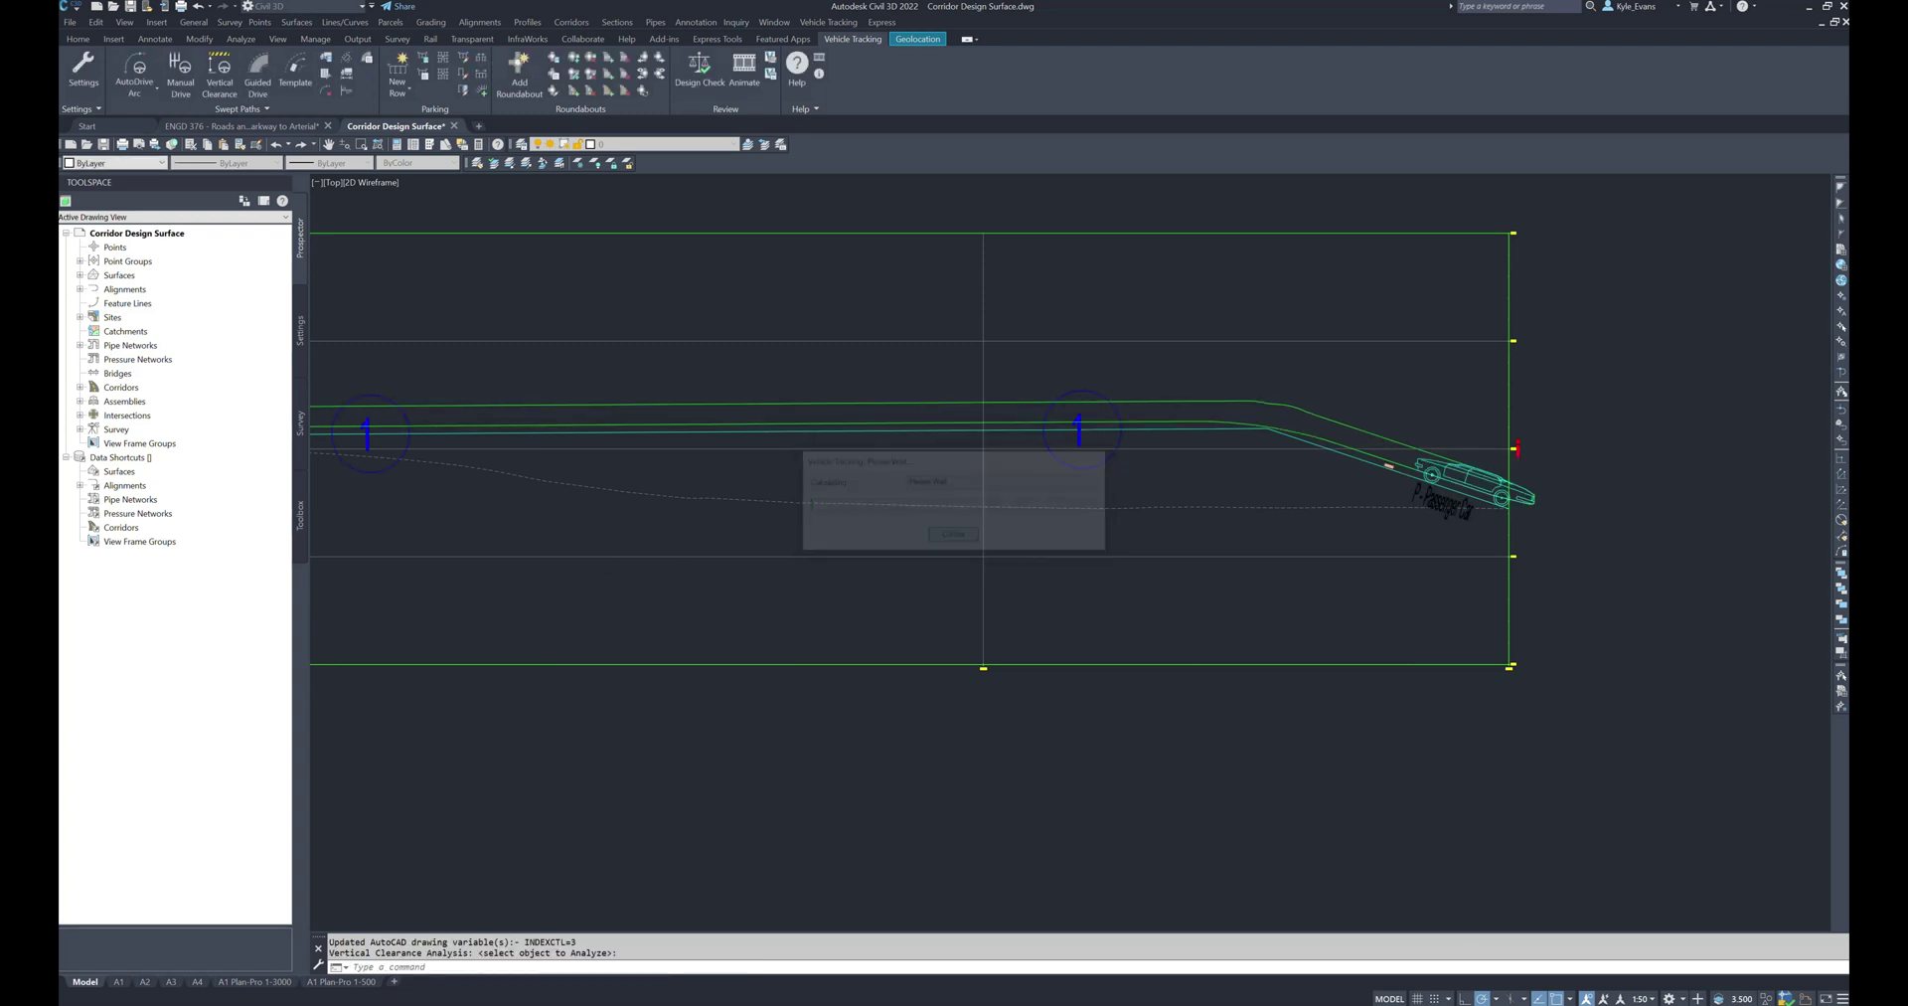
Zoom in on the car sitting on the -33.21% downgrade and select it to reposition
scroll(1120, 691, down, 3)
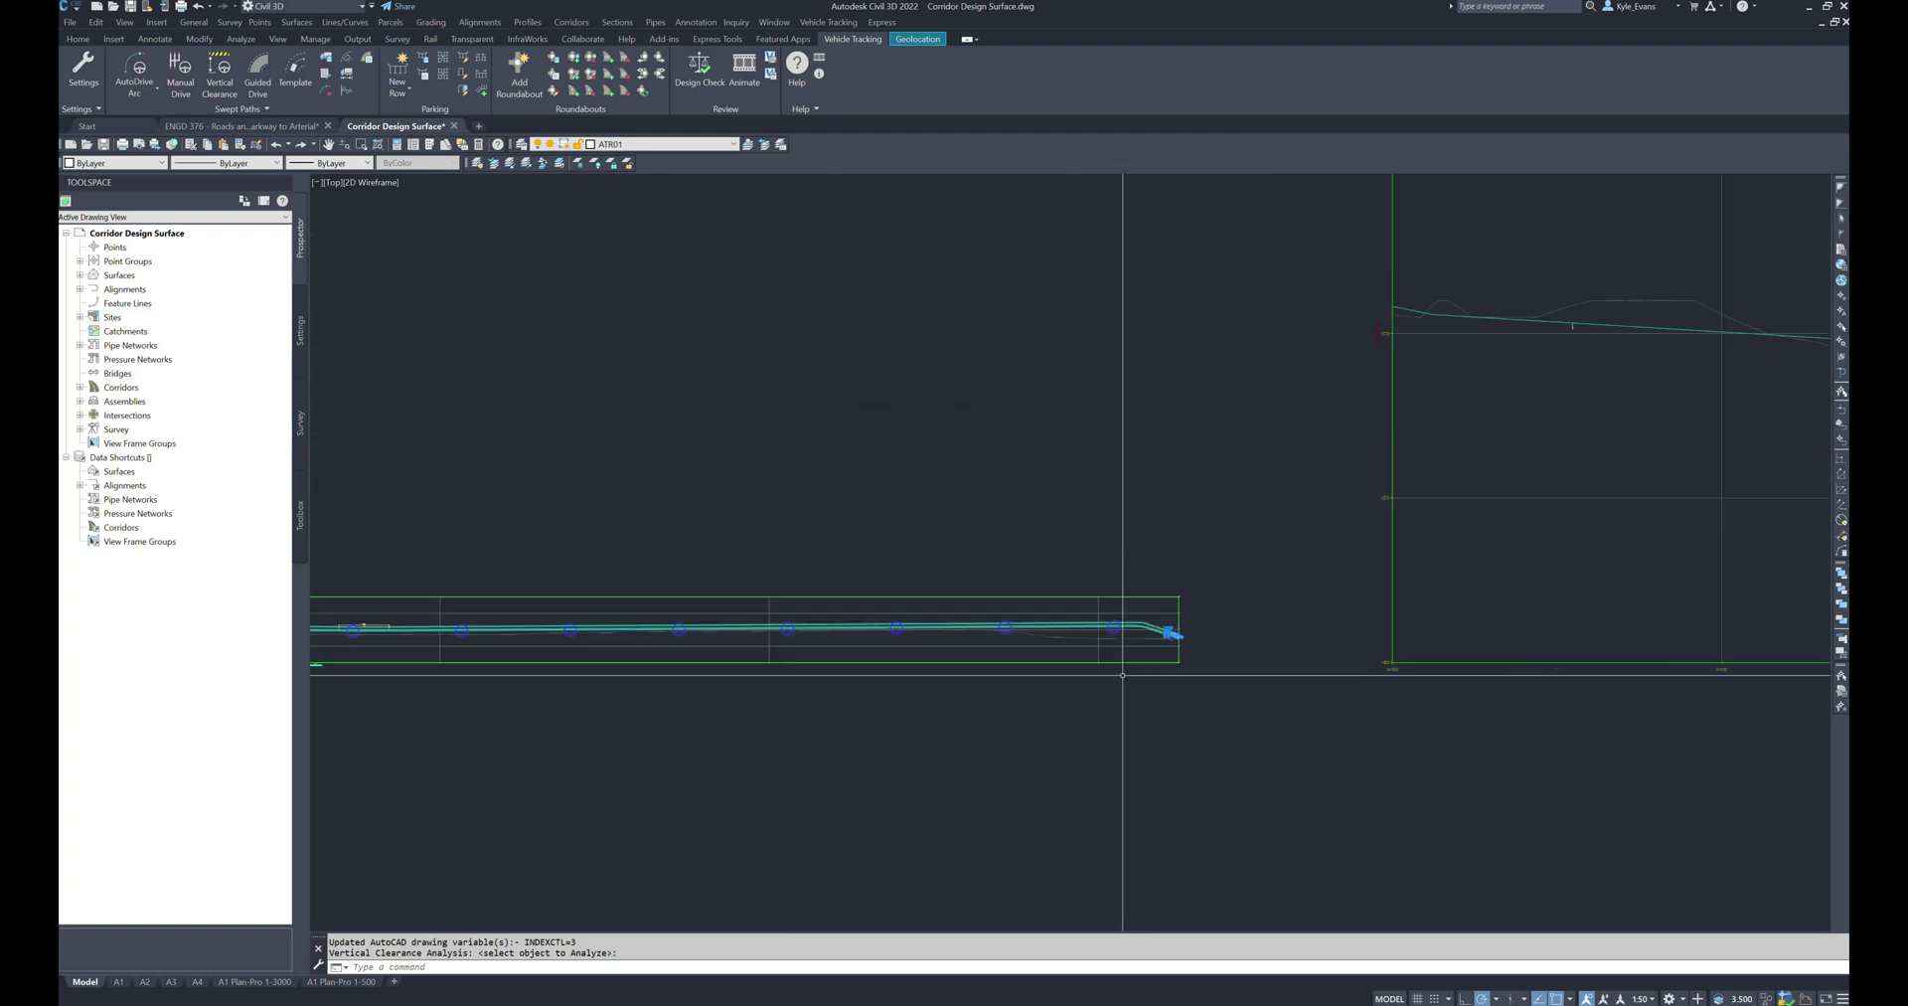
scroll(1178, 636, up, 5)
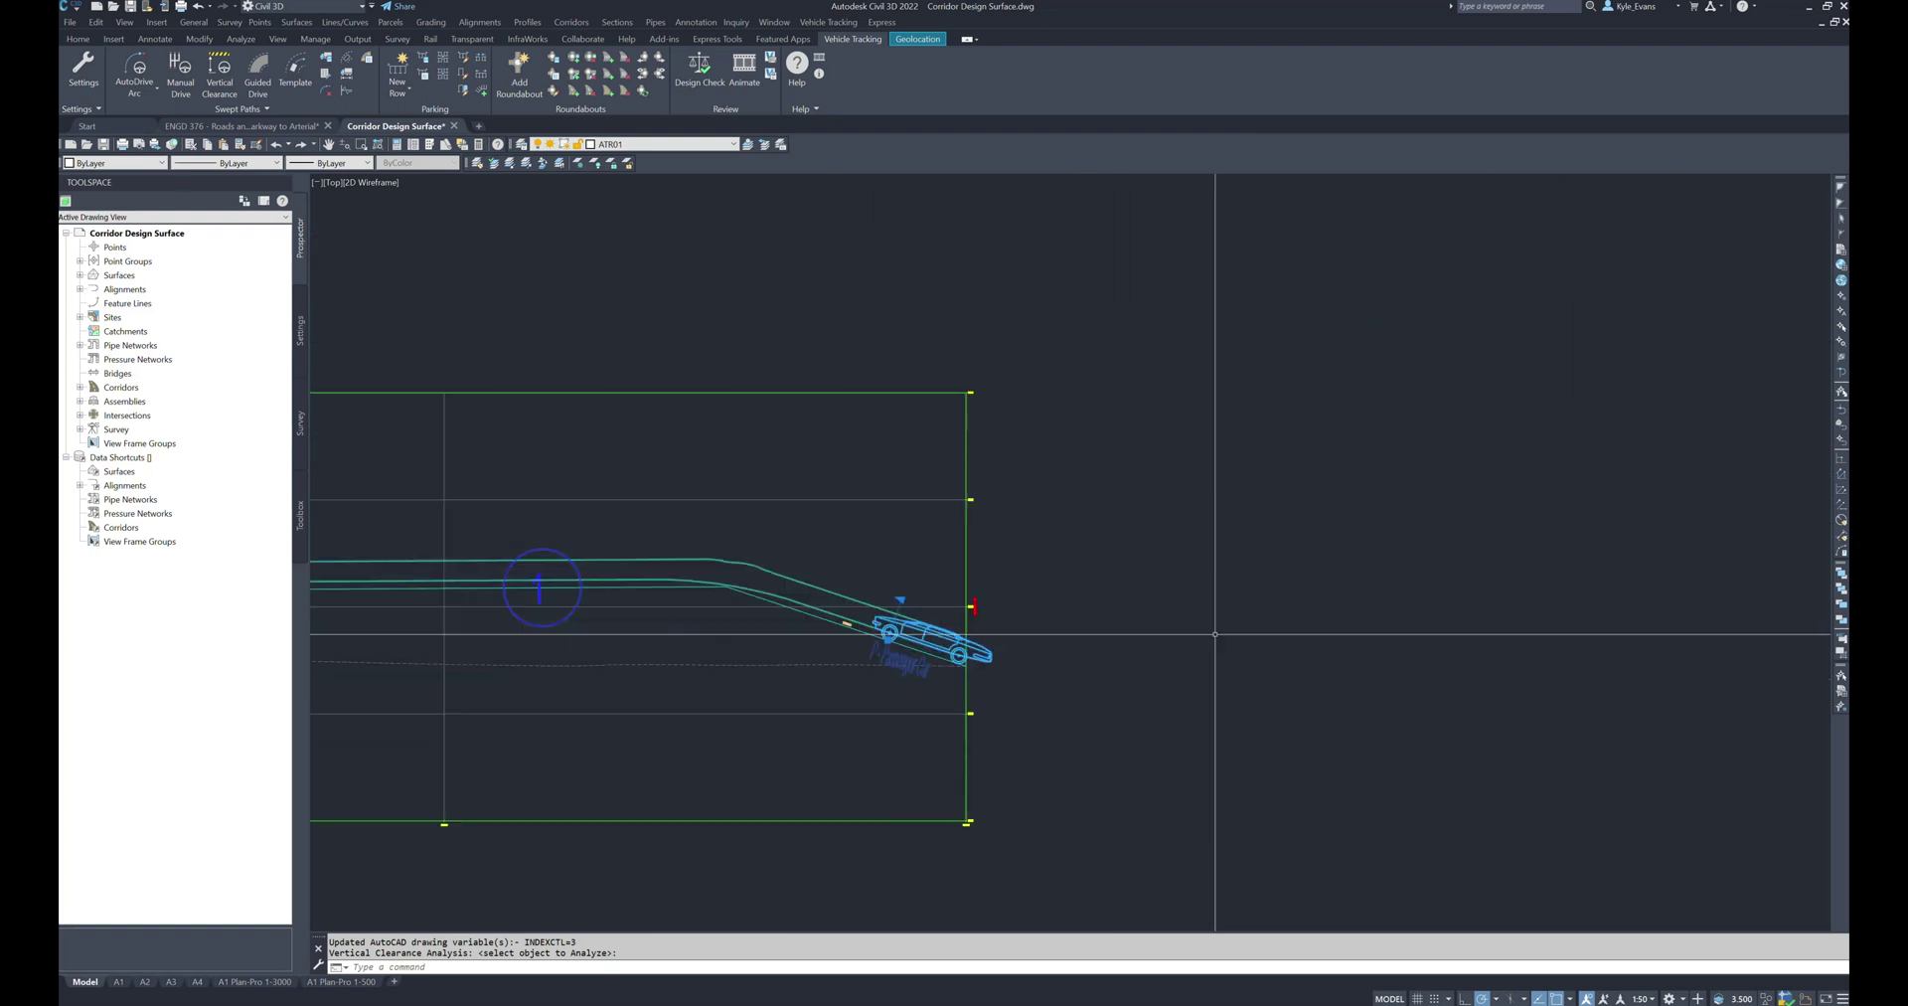
scroll(707, 648, up, 3)
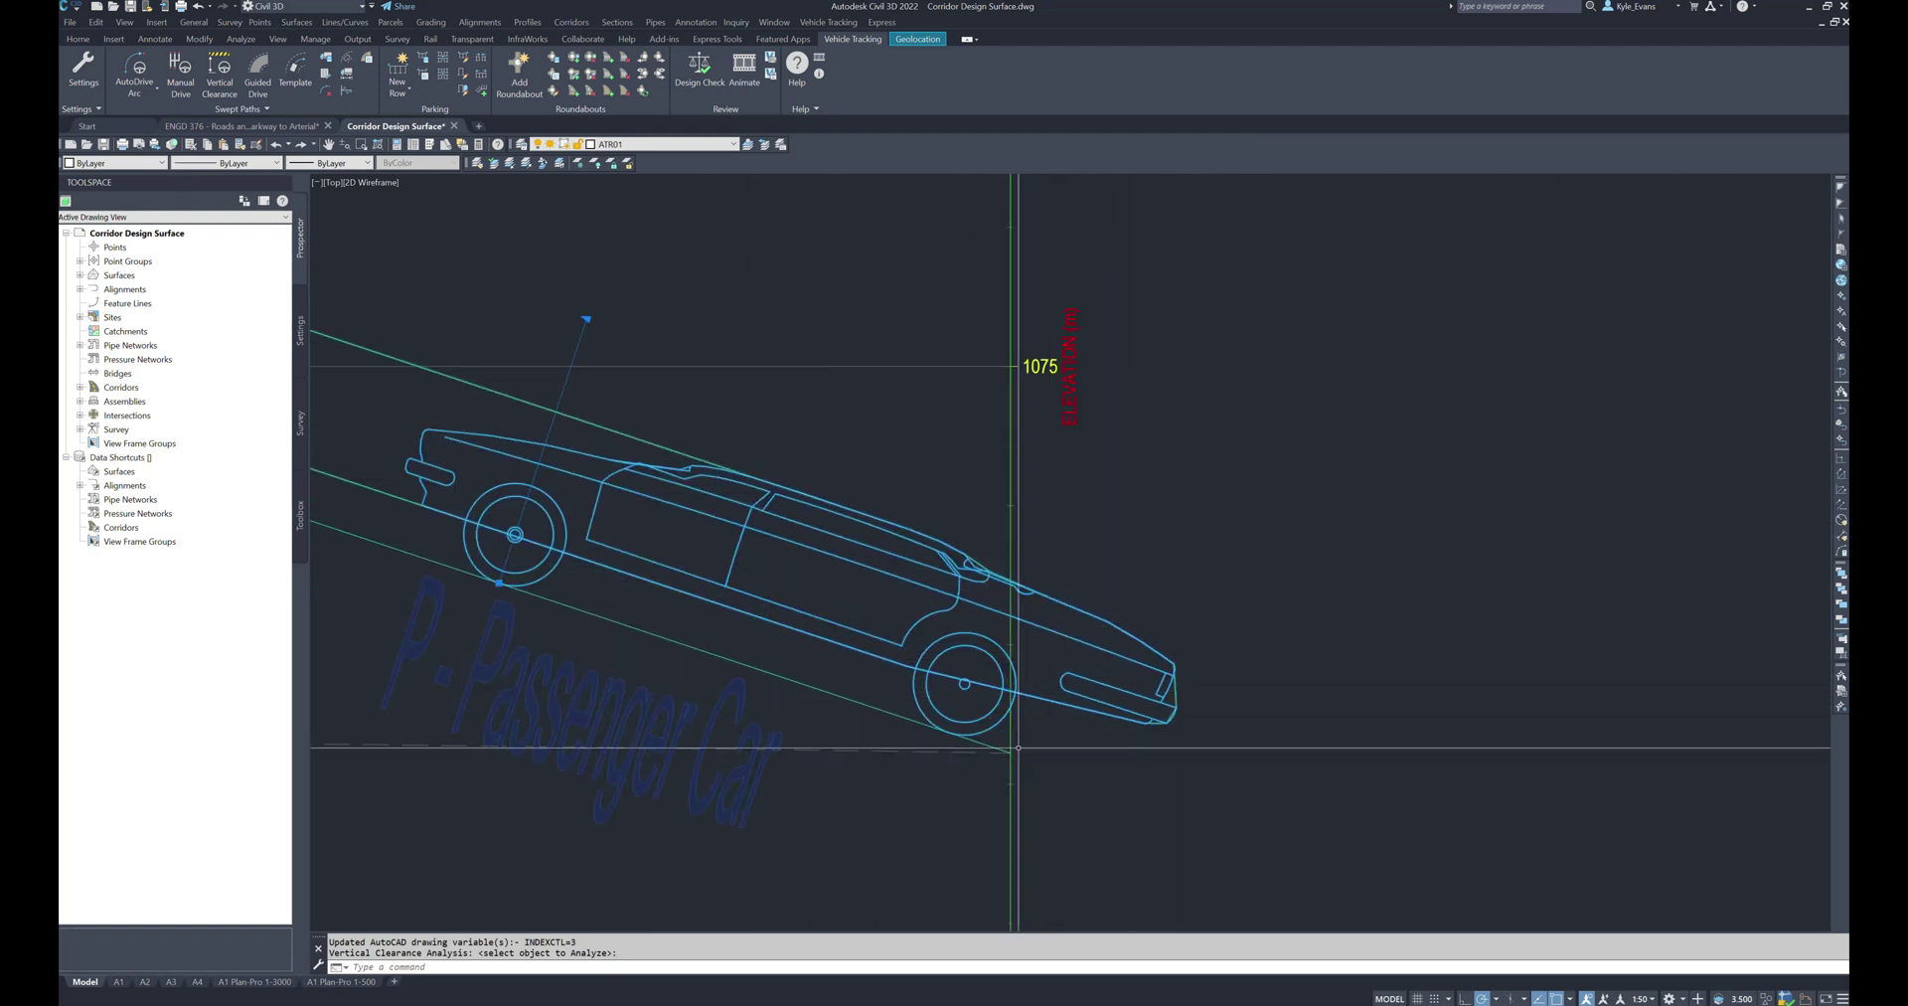
middle_drag(627, 675, 1134, 643)
scroll(1208, 681, down, 2)
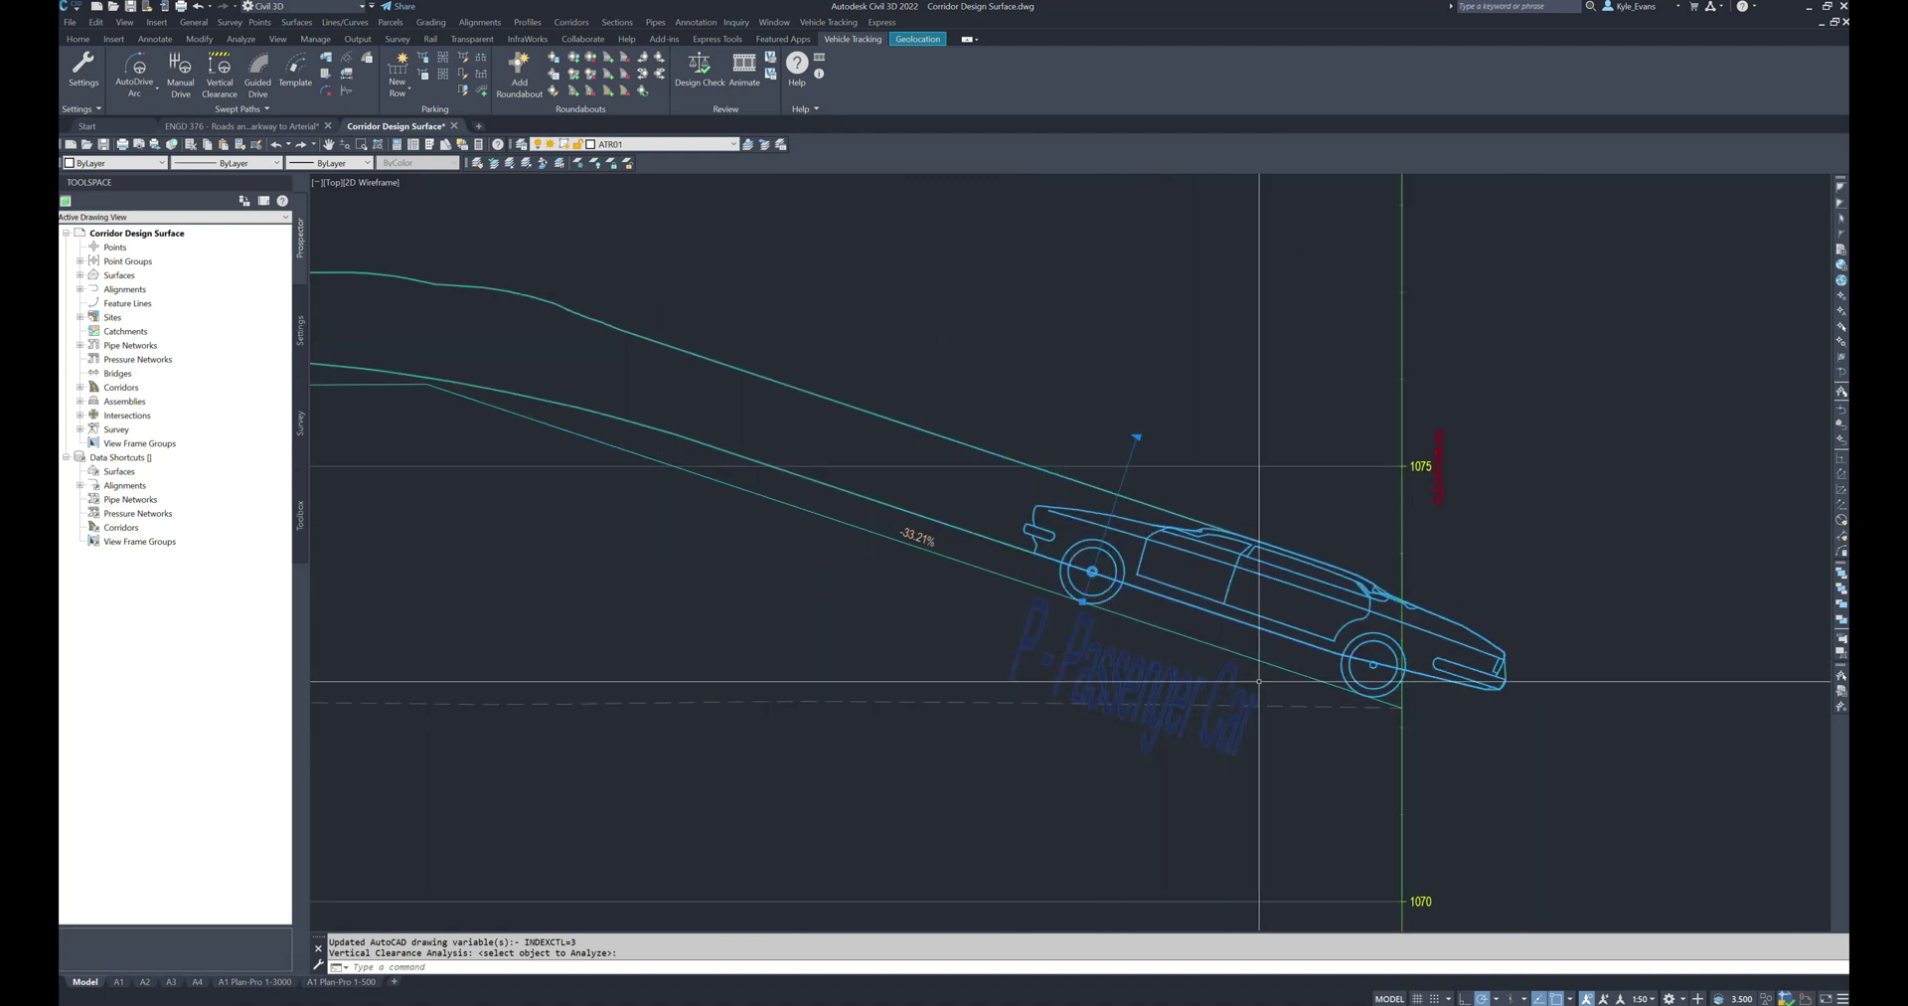
scroll(1241, 477, down, 3)
scroll(1235, 567, up, 1)
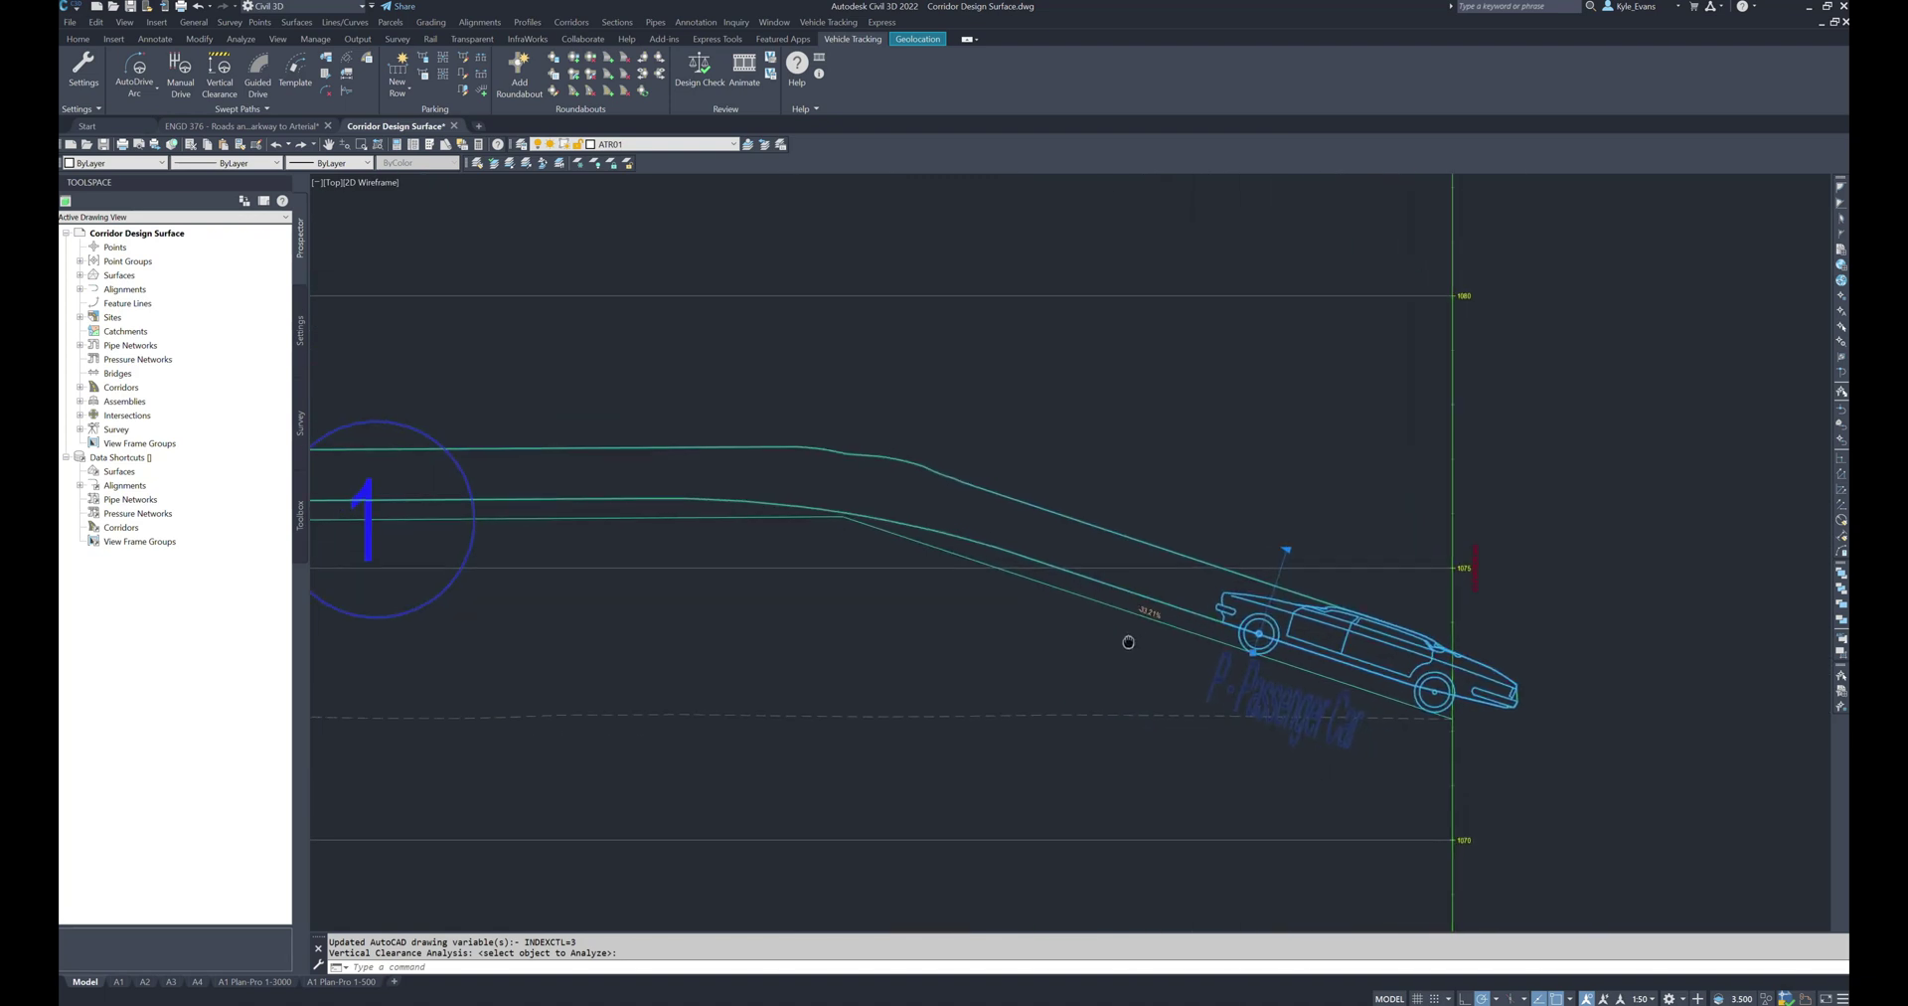
click(1289, 553)
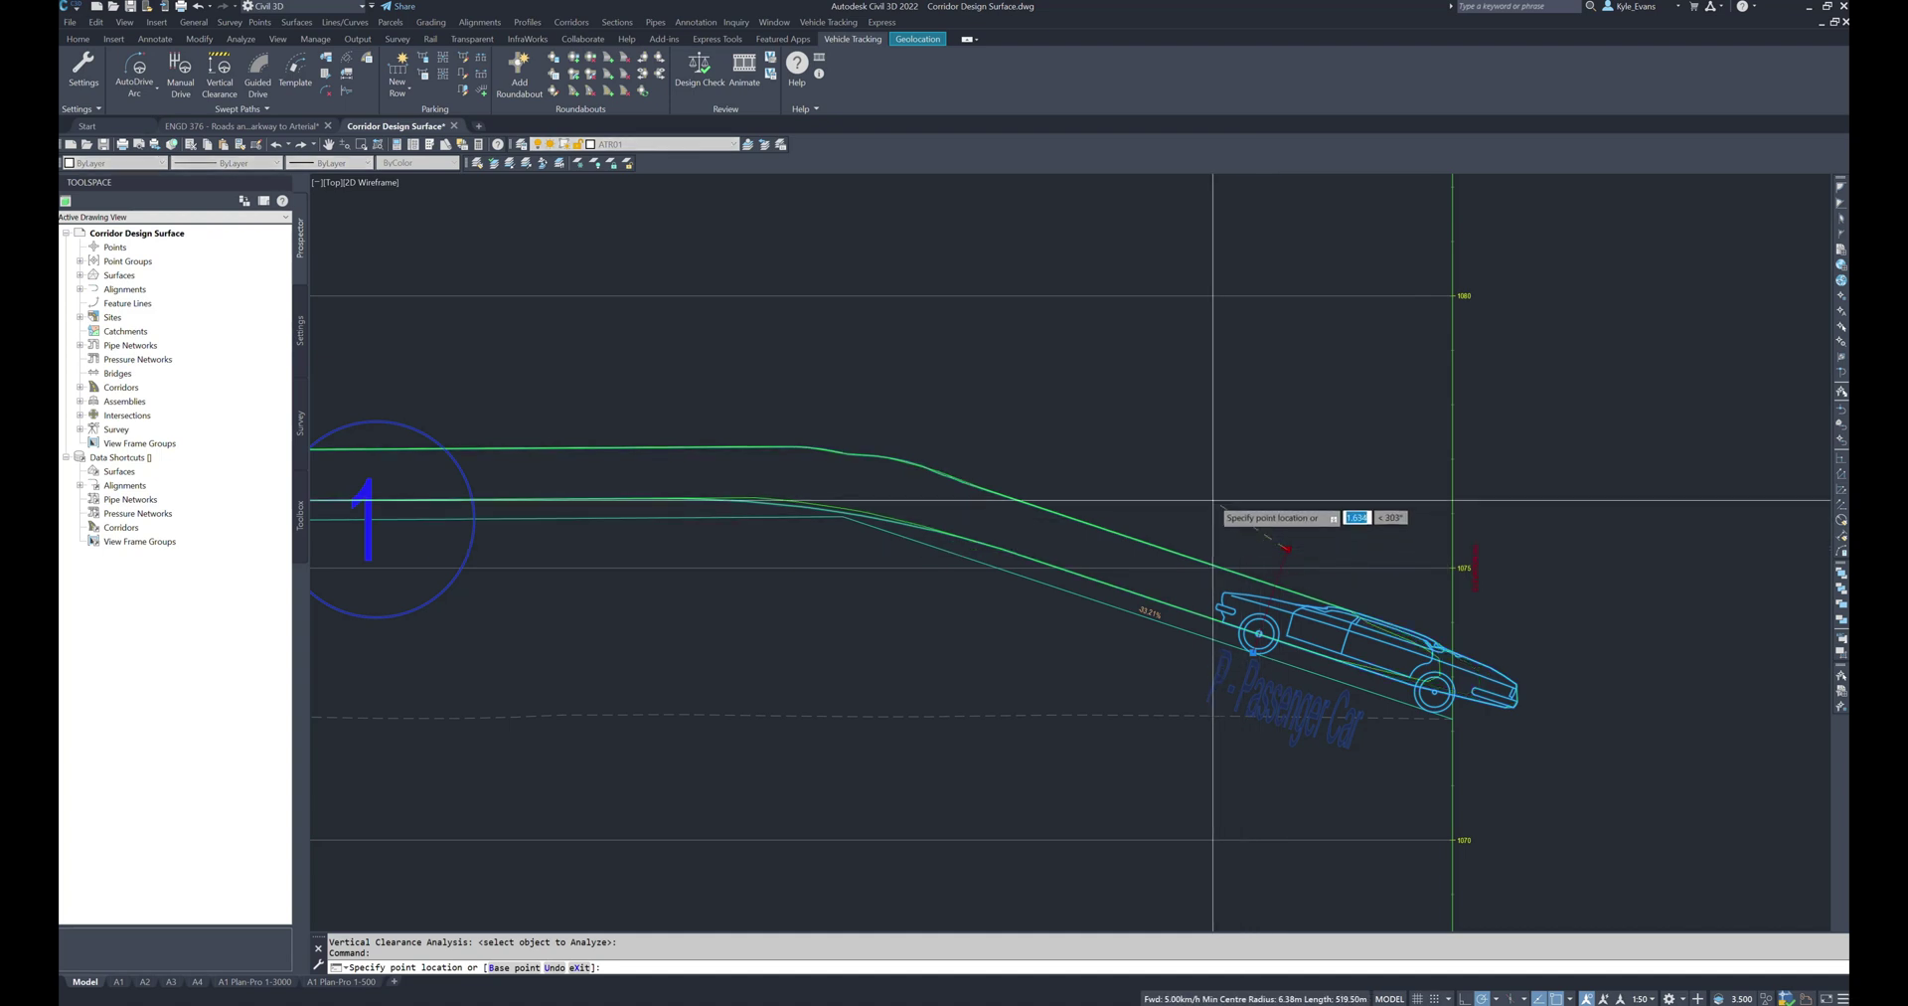
Relocate the passenger car to the near-level road at the start of the profile view
click(1059, 475)
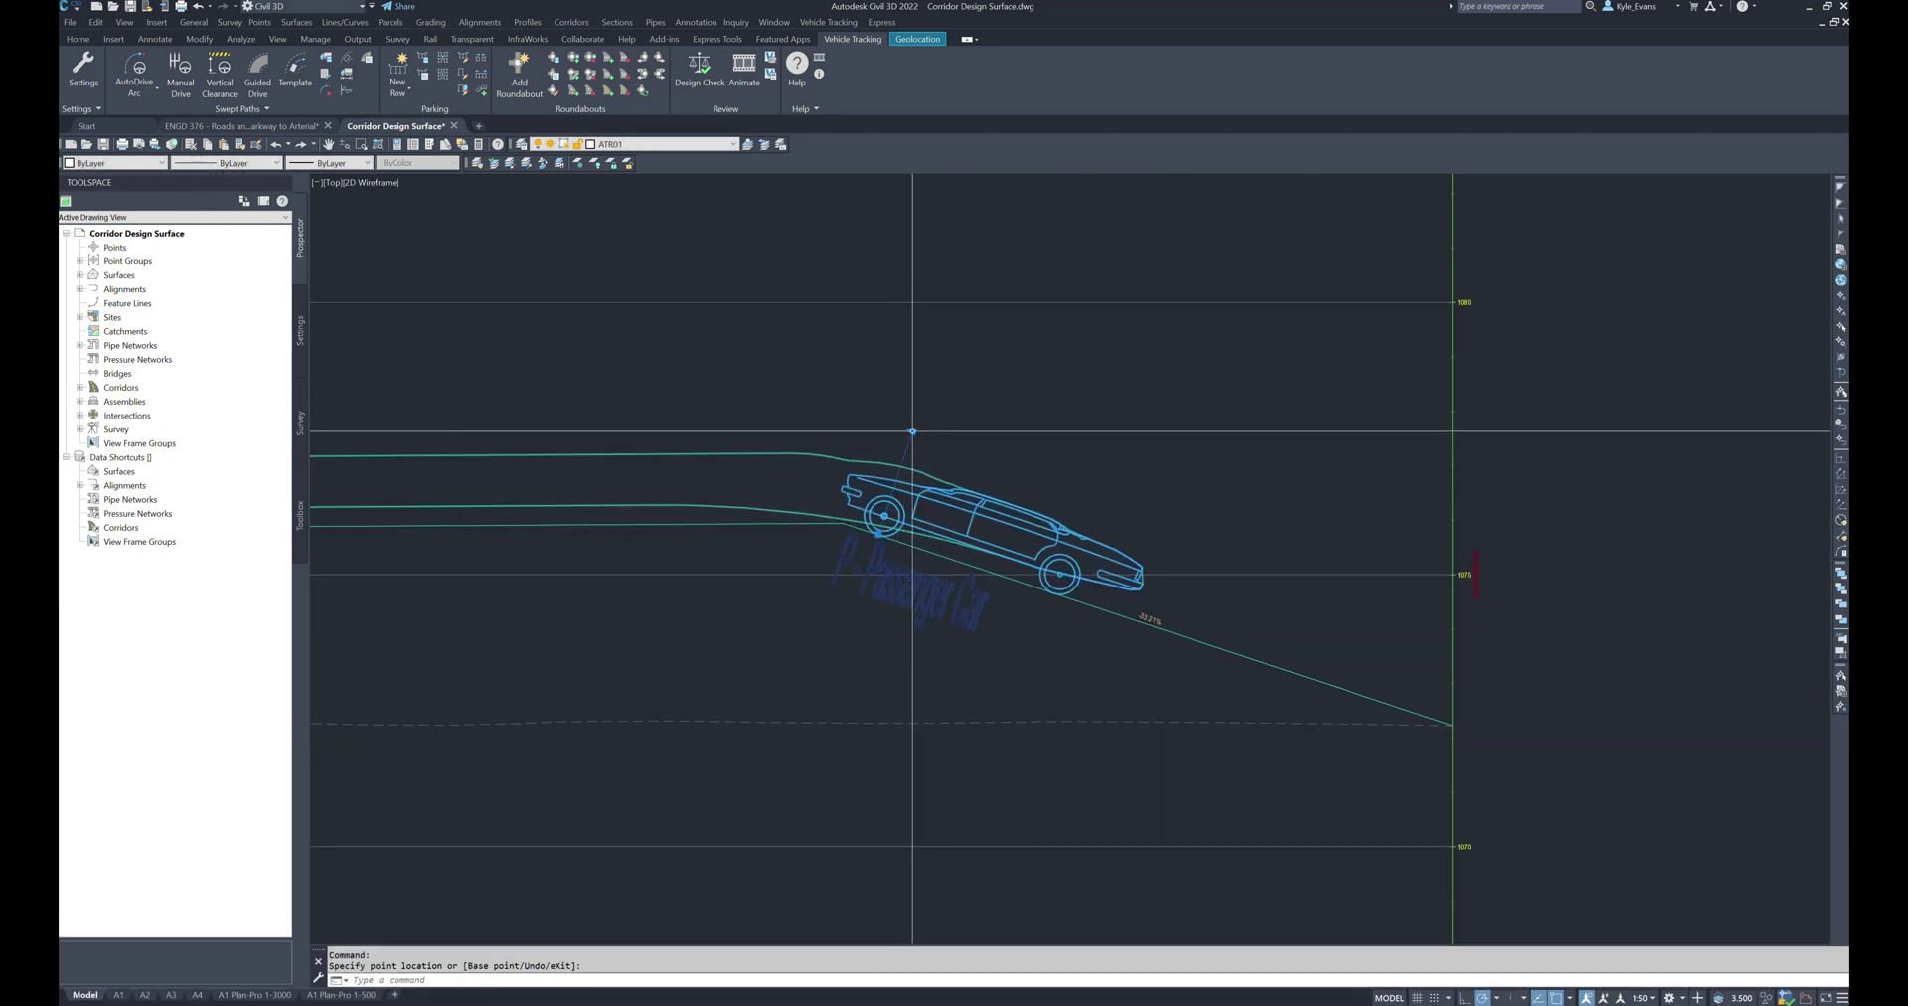
middle_drag(809, 413, 1126, 471)
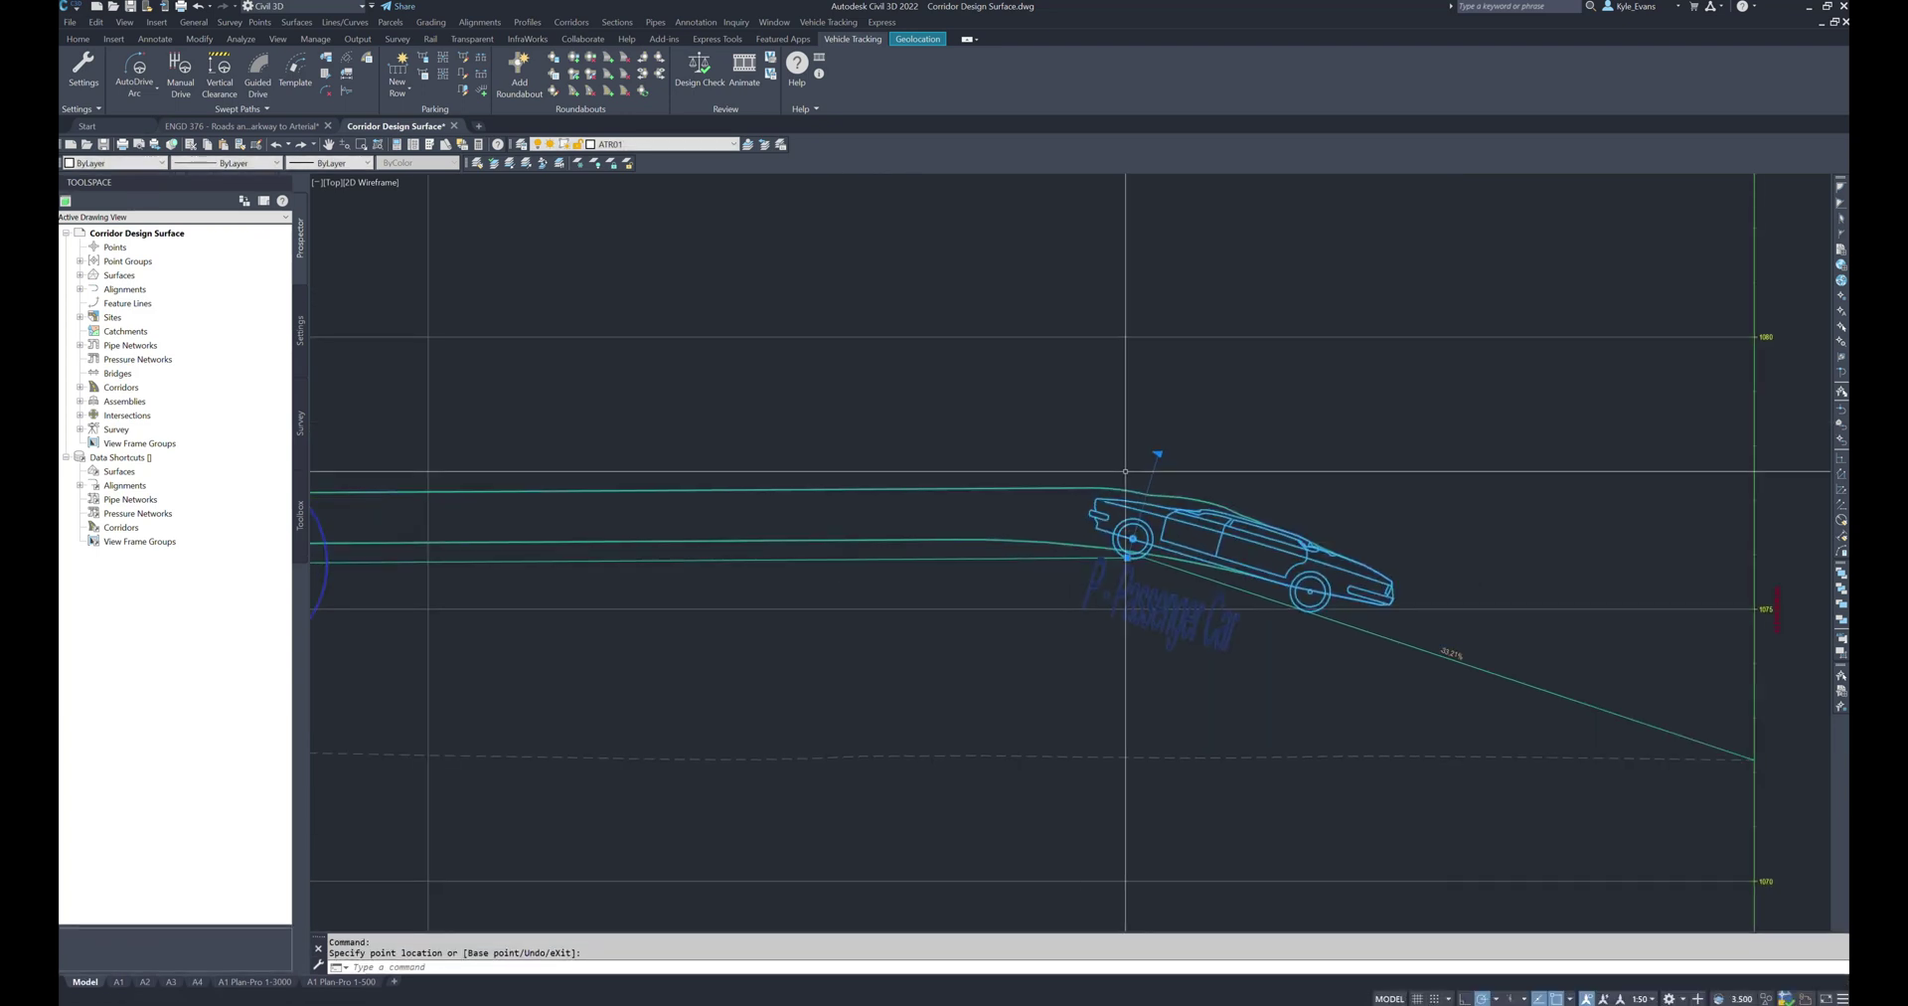
scroll(1150, 440, up, 2)
click(1154, 440)
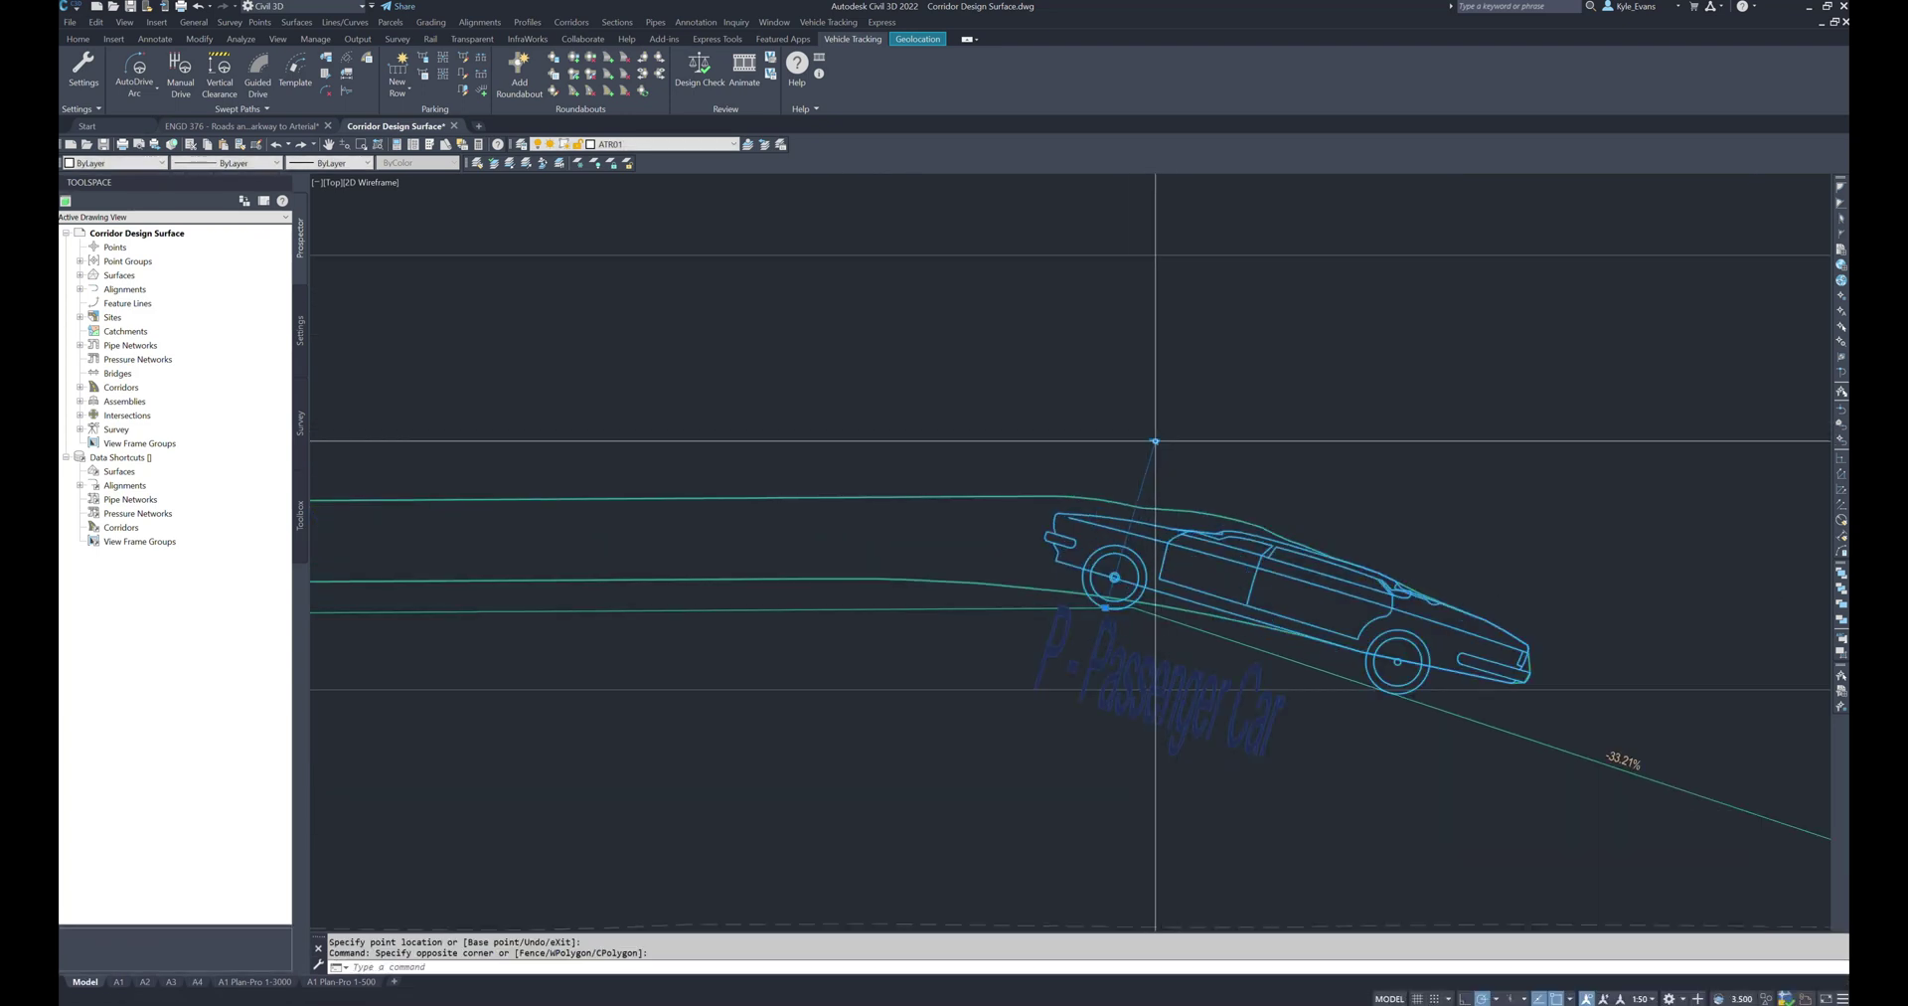
click(1057, 443)
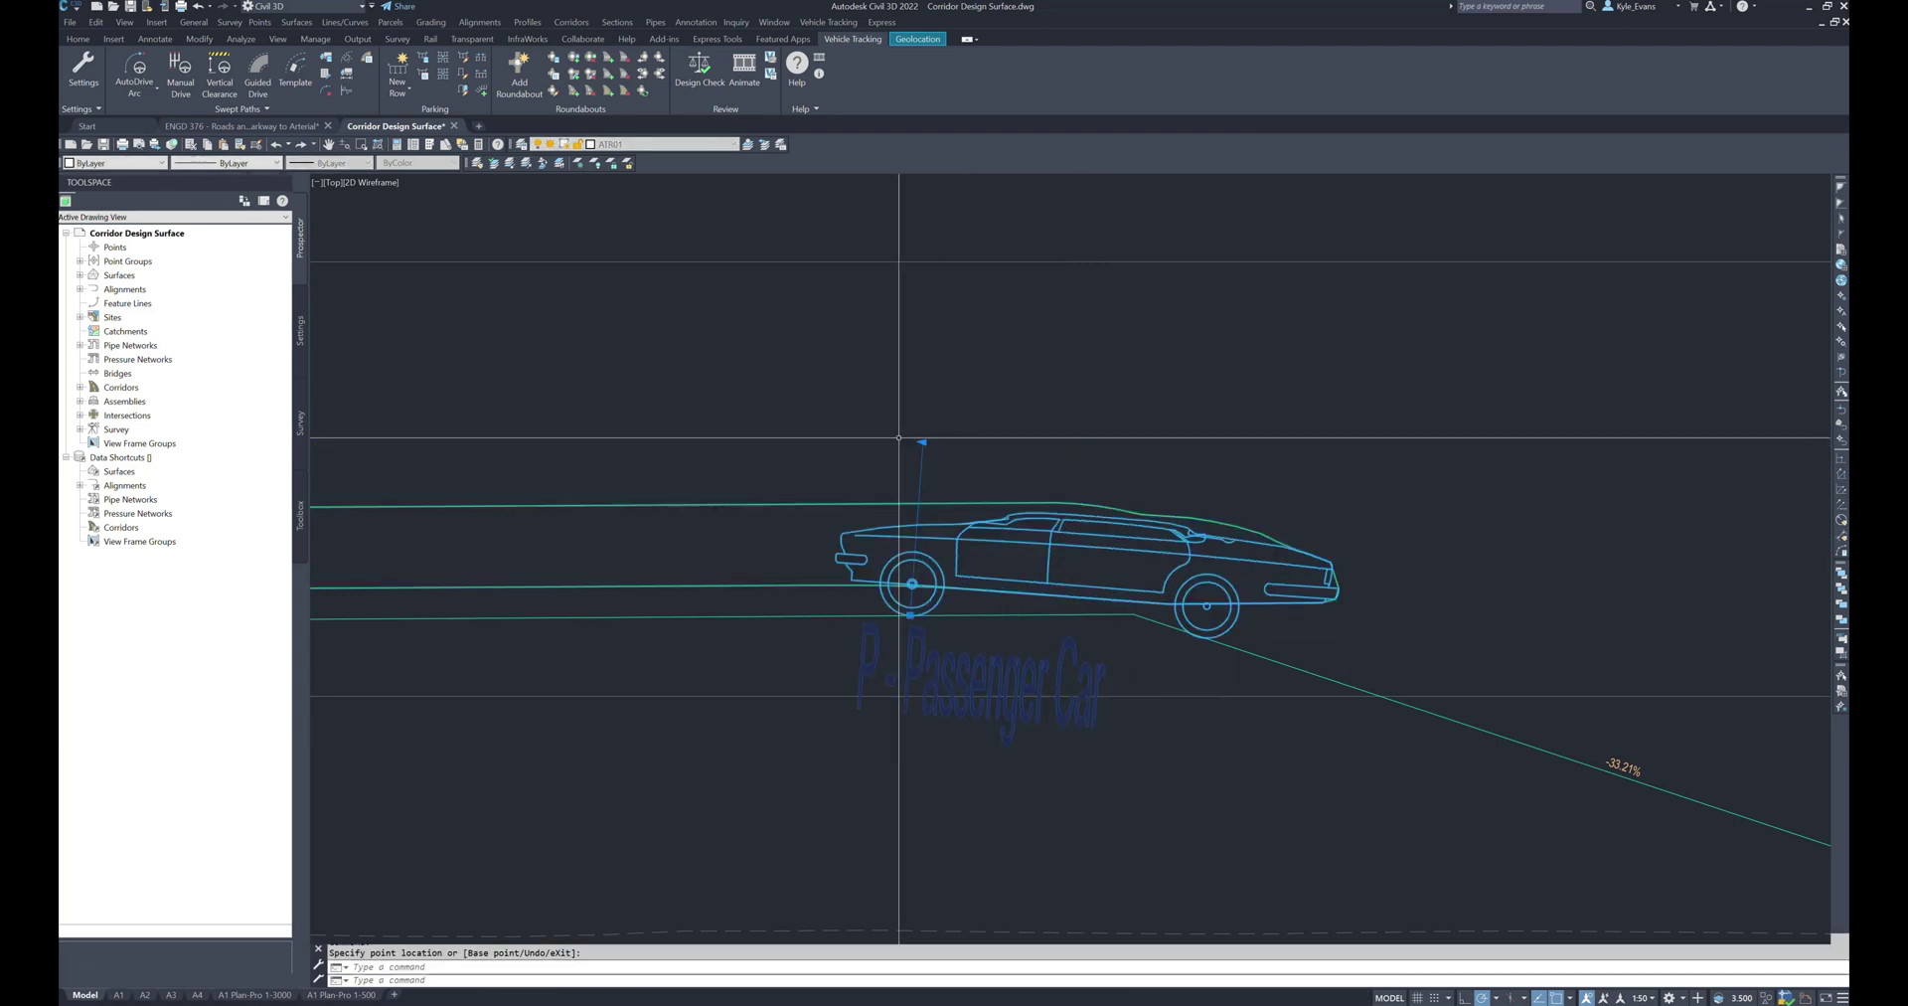
click(928, 435)
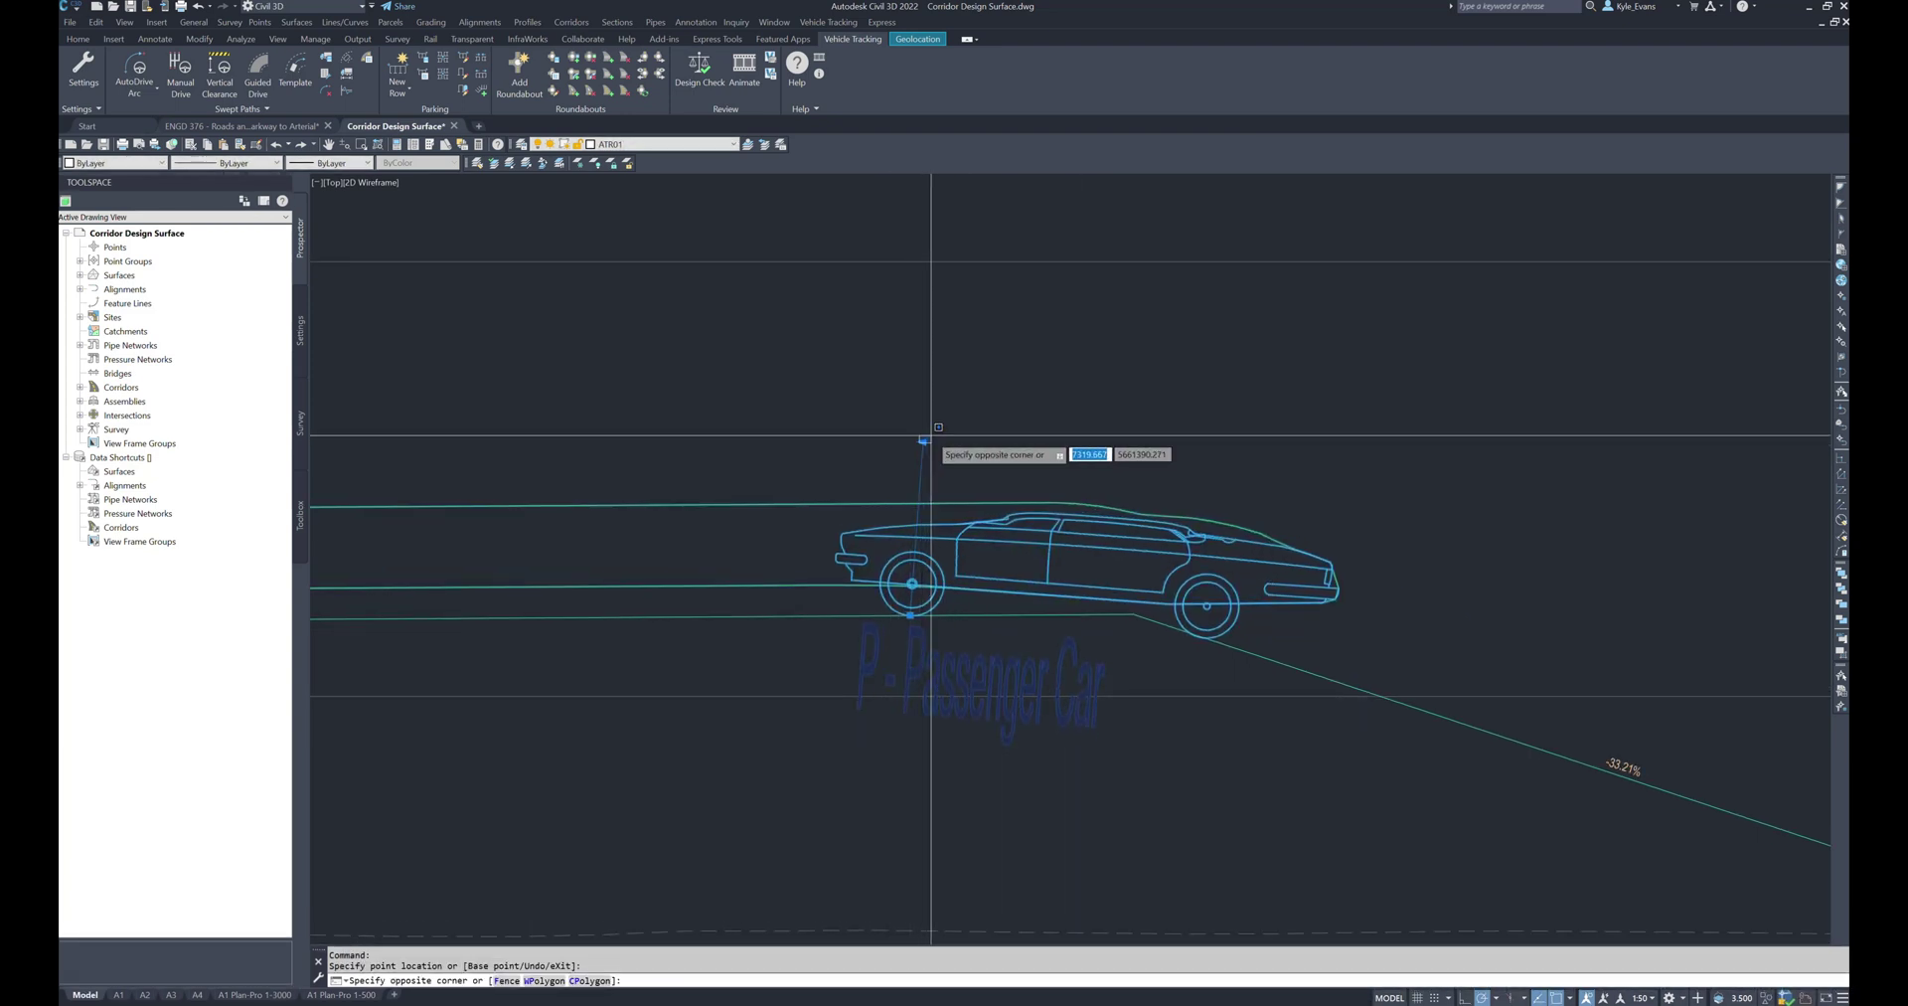
click(930, 435)
click(924, 439)
scroll(987, 520, down, 5)
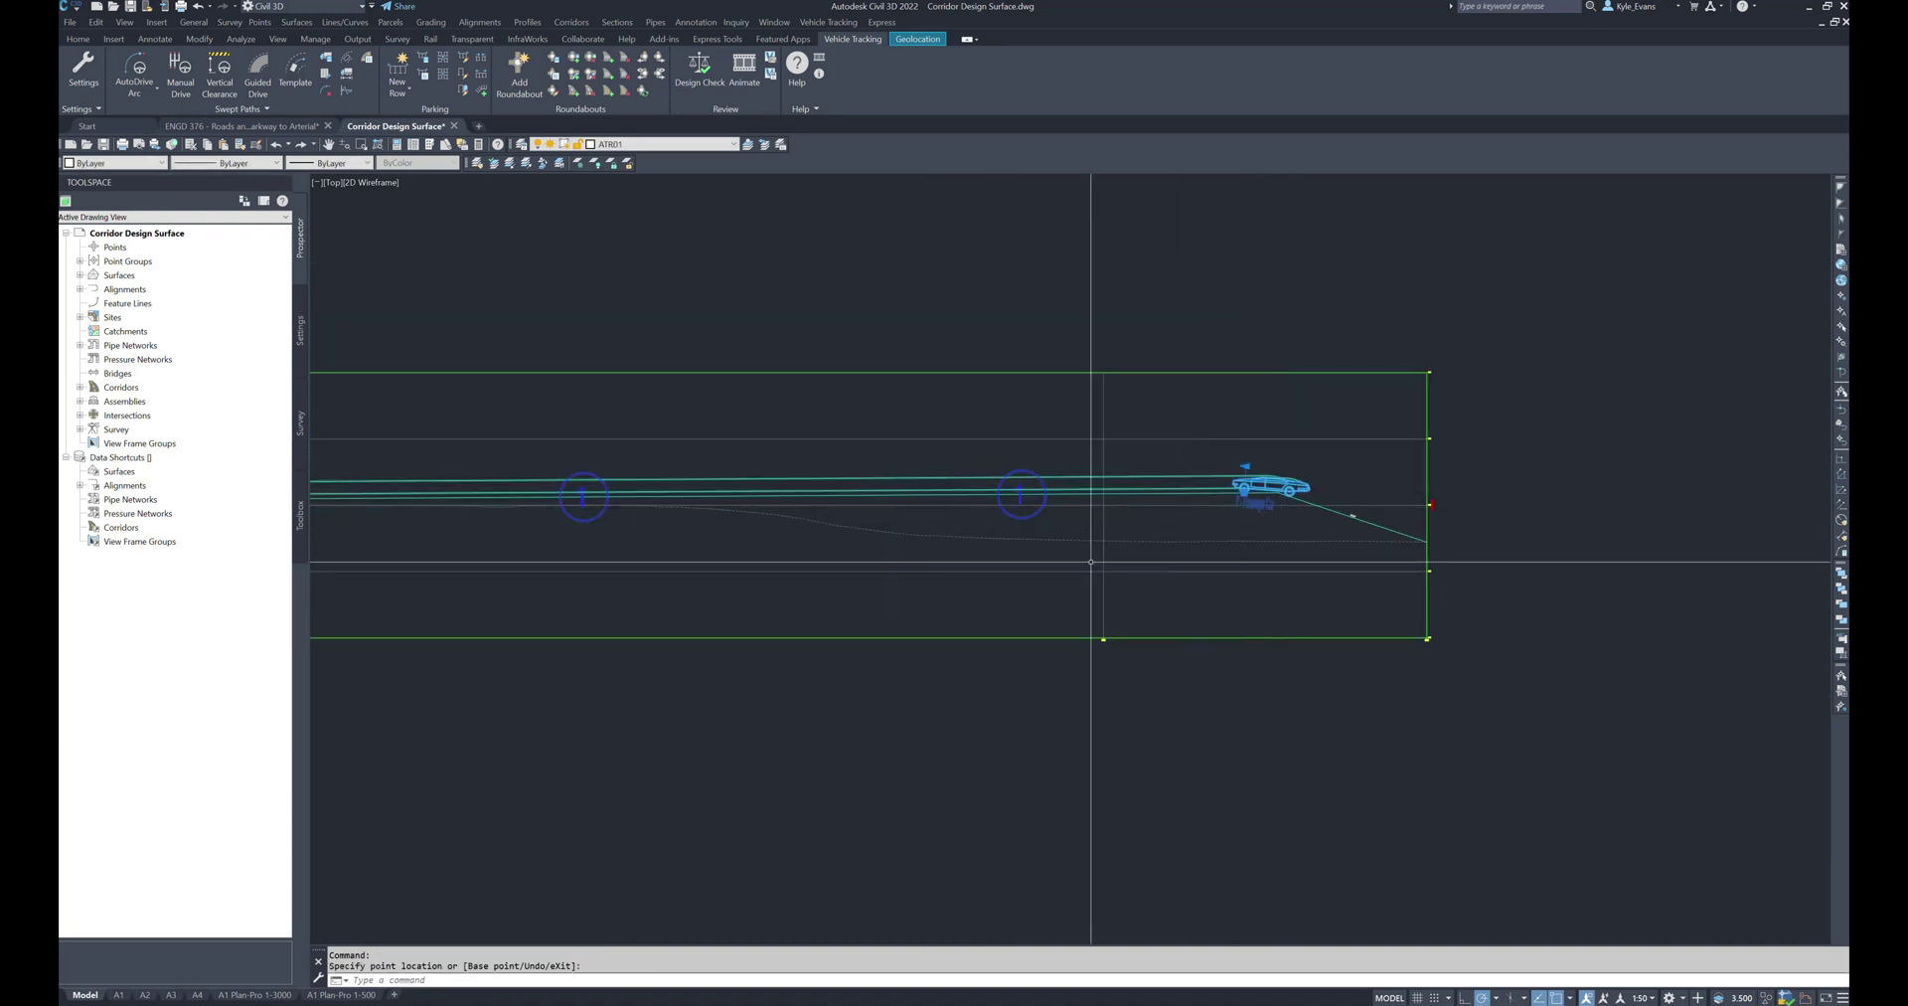
mouse_move(686, 584)
middle_down()
mouse_move(1239, 562)
mouse_move(1304, 586)
mouse_move(681, 556)
mouse_move(1214, 639)
mouse_move(1035, 651)
middle_up()
scroll(960, 477, up, 4)
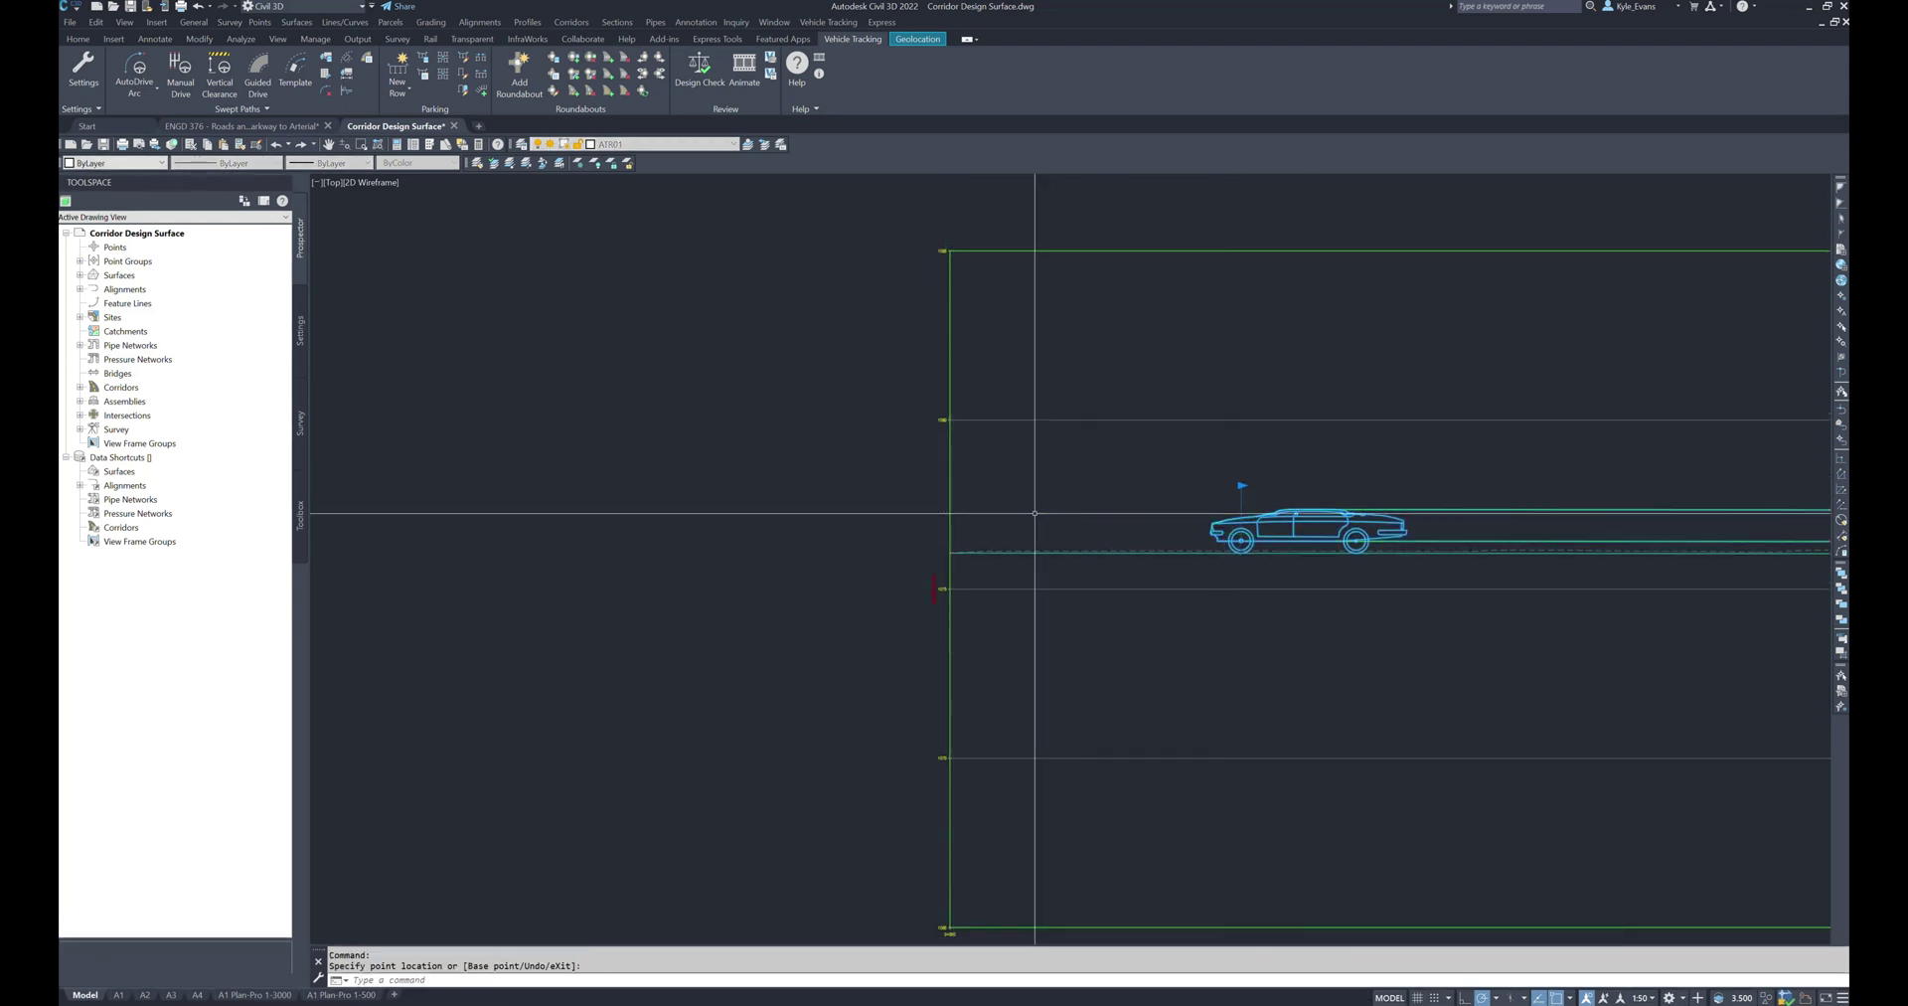
Run a WB-23 Double Trailer clearance check on the road profile with default clearance values
key(Escape)
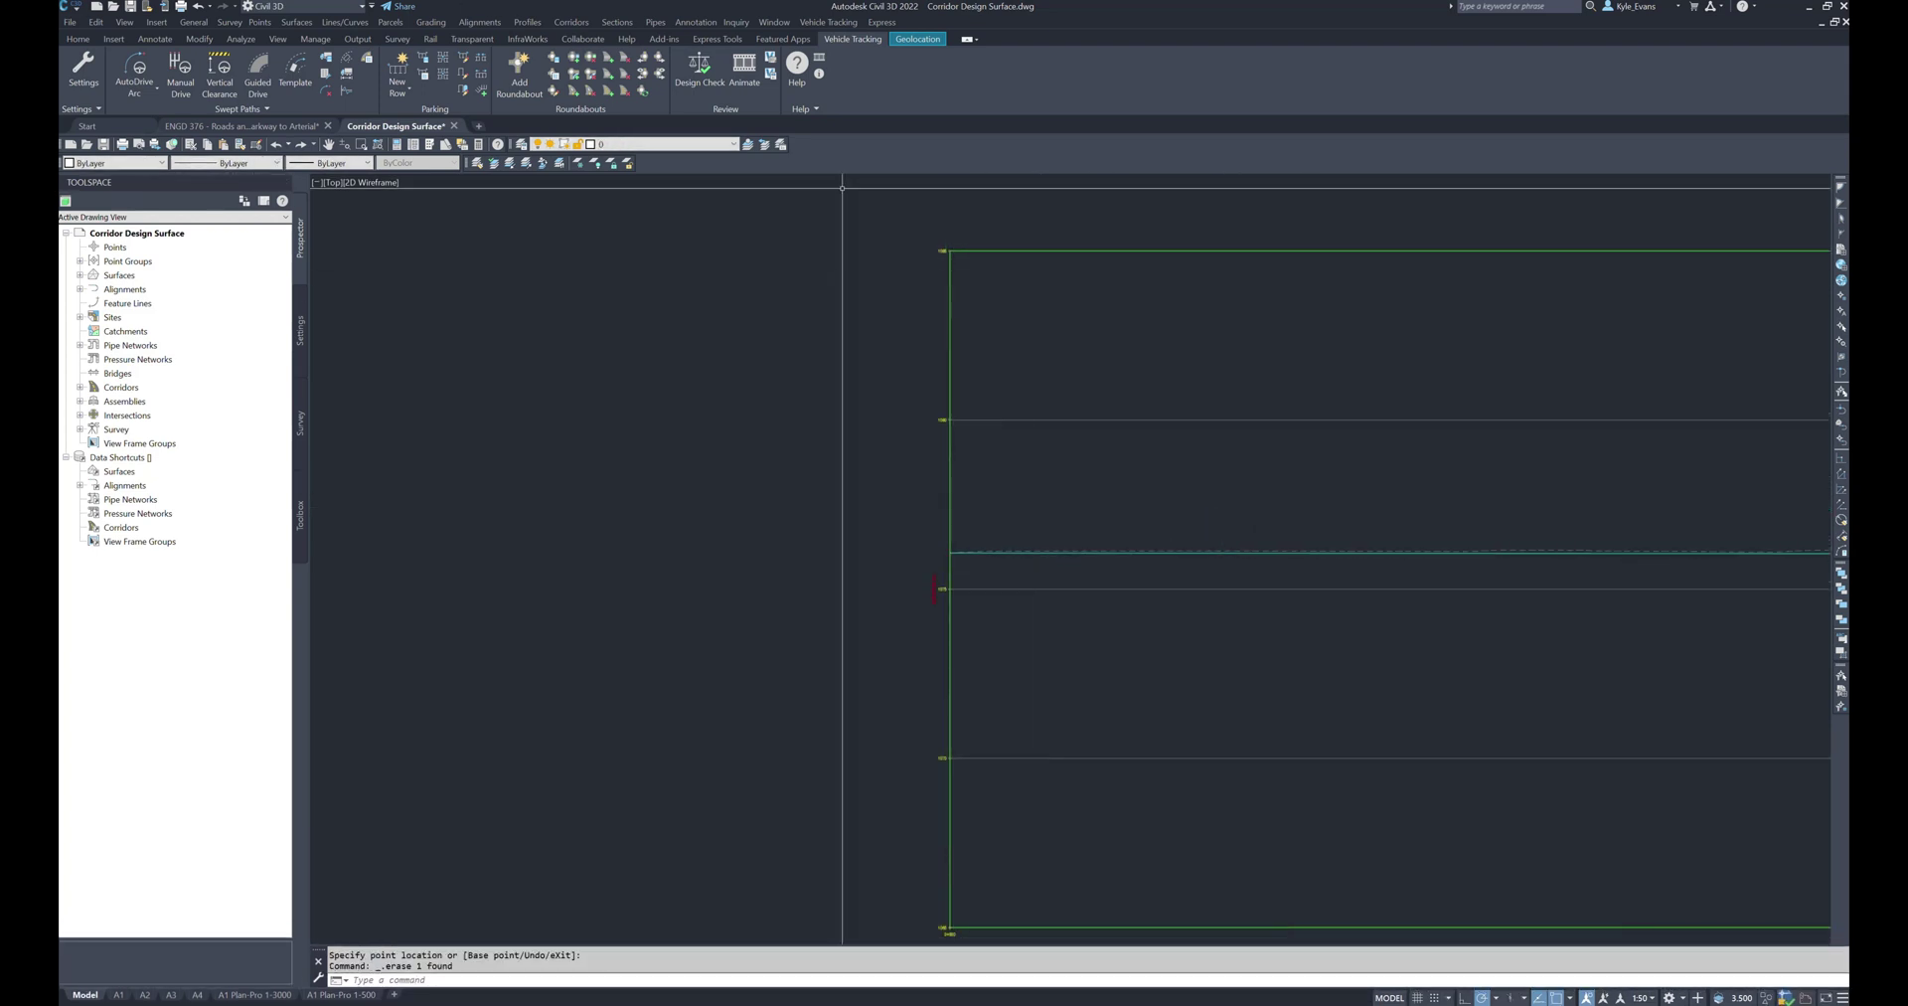
scroll(703, 491, down, 7)
scroll(1180, 530, down, 3)
scroll(1478, 511, up, 10)
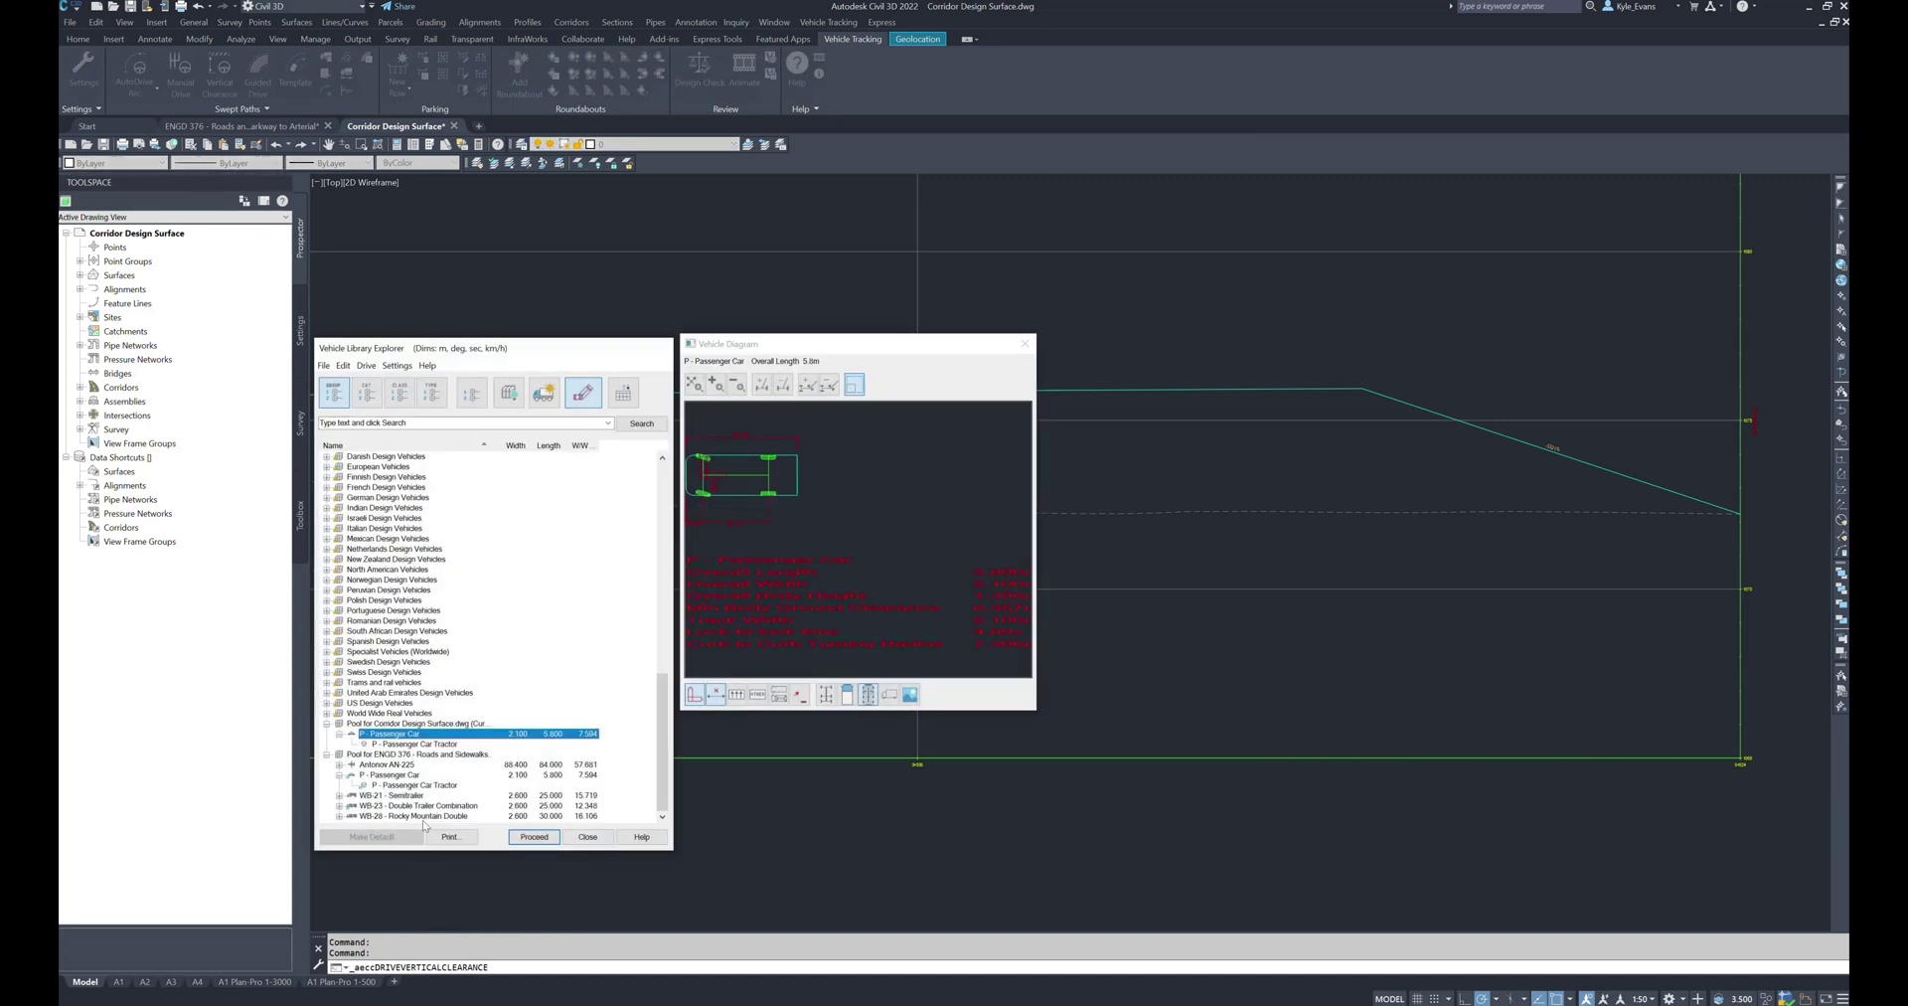
click(413, 805)
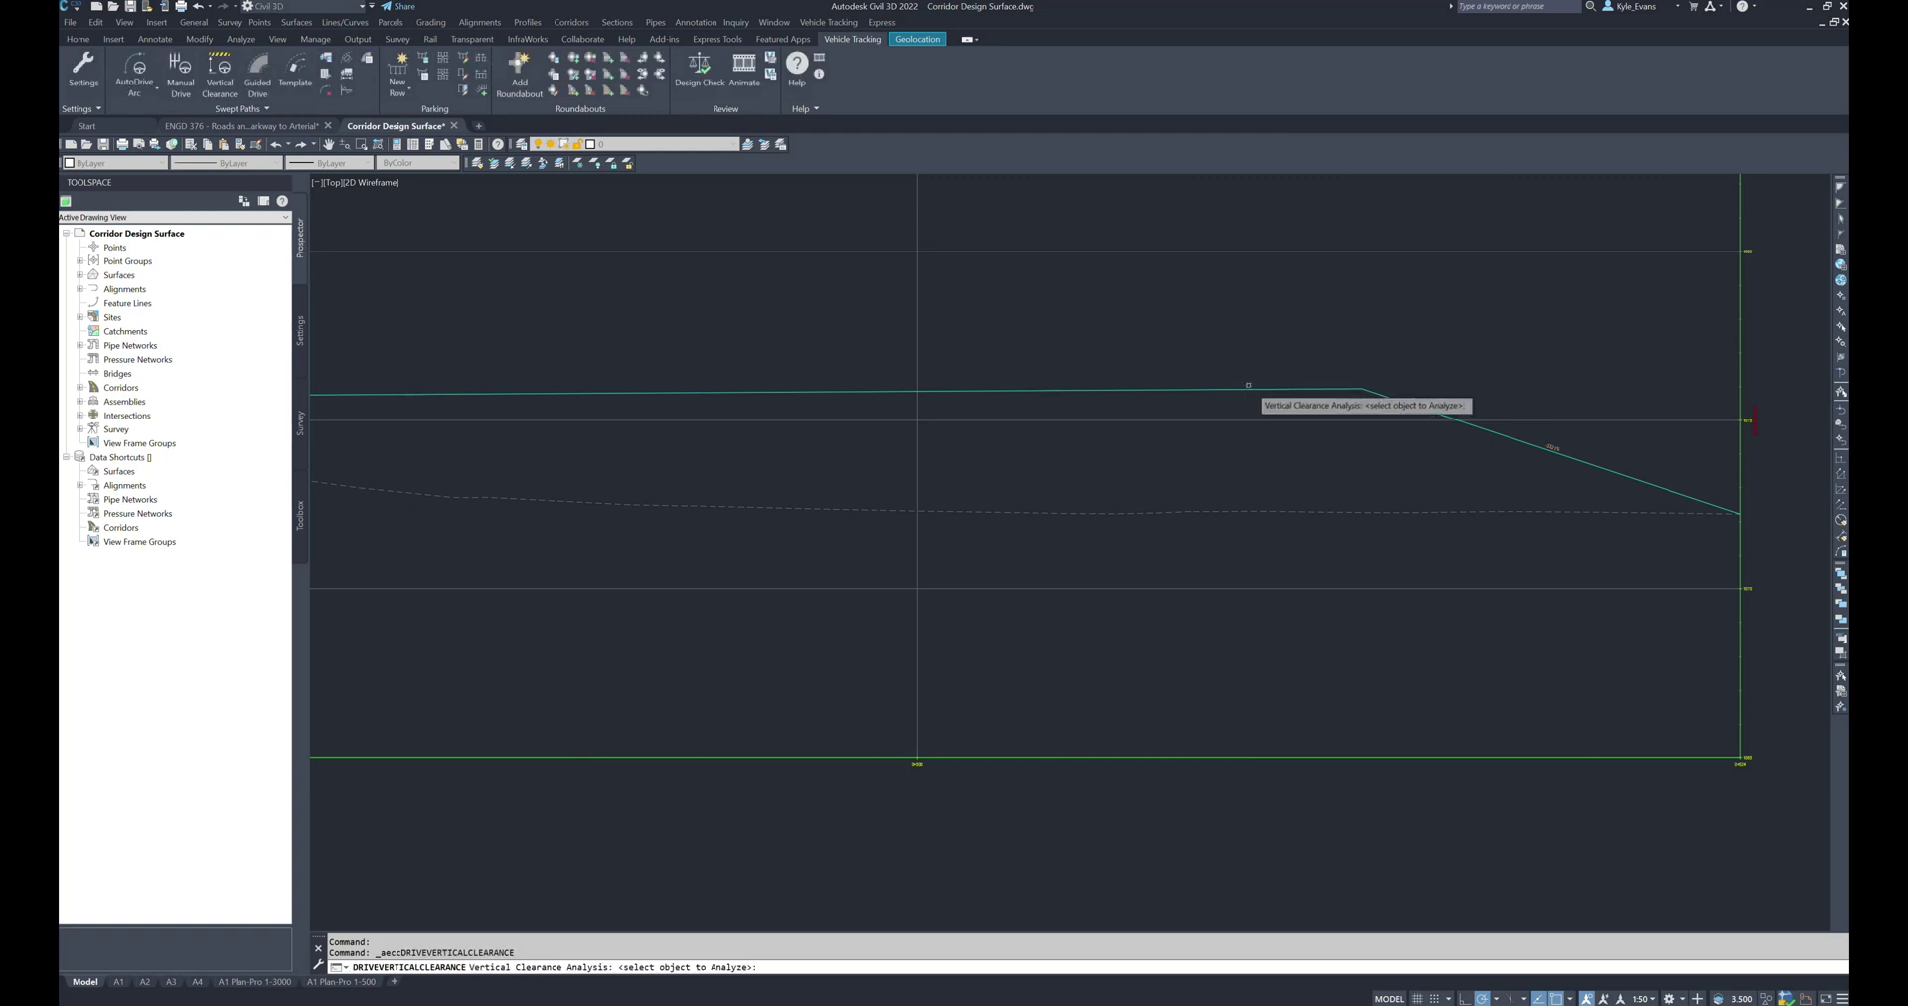
click(1376, 535)
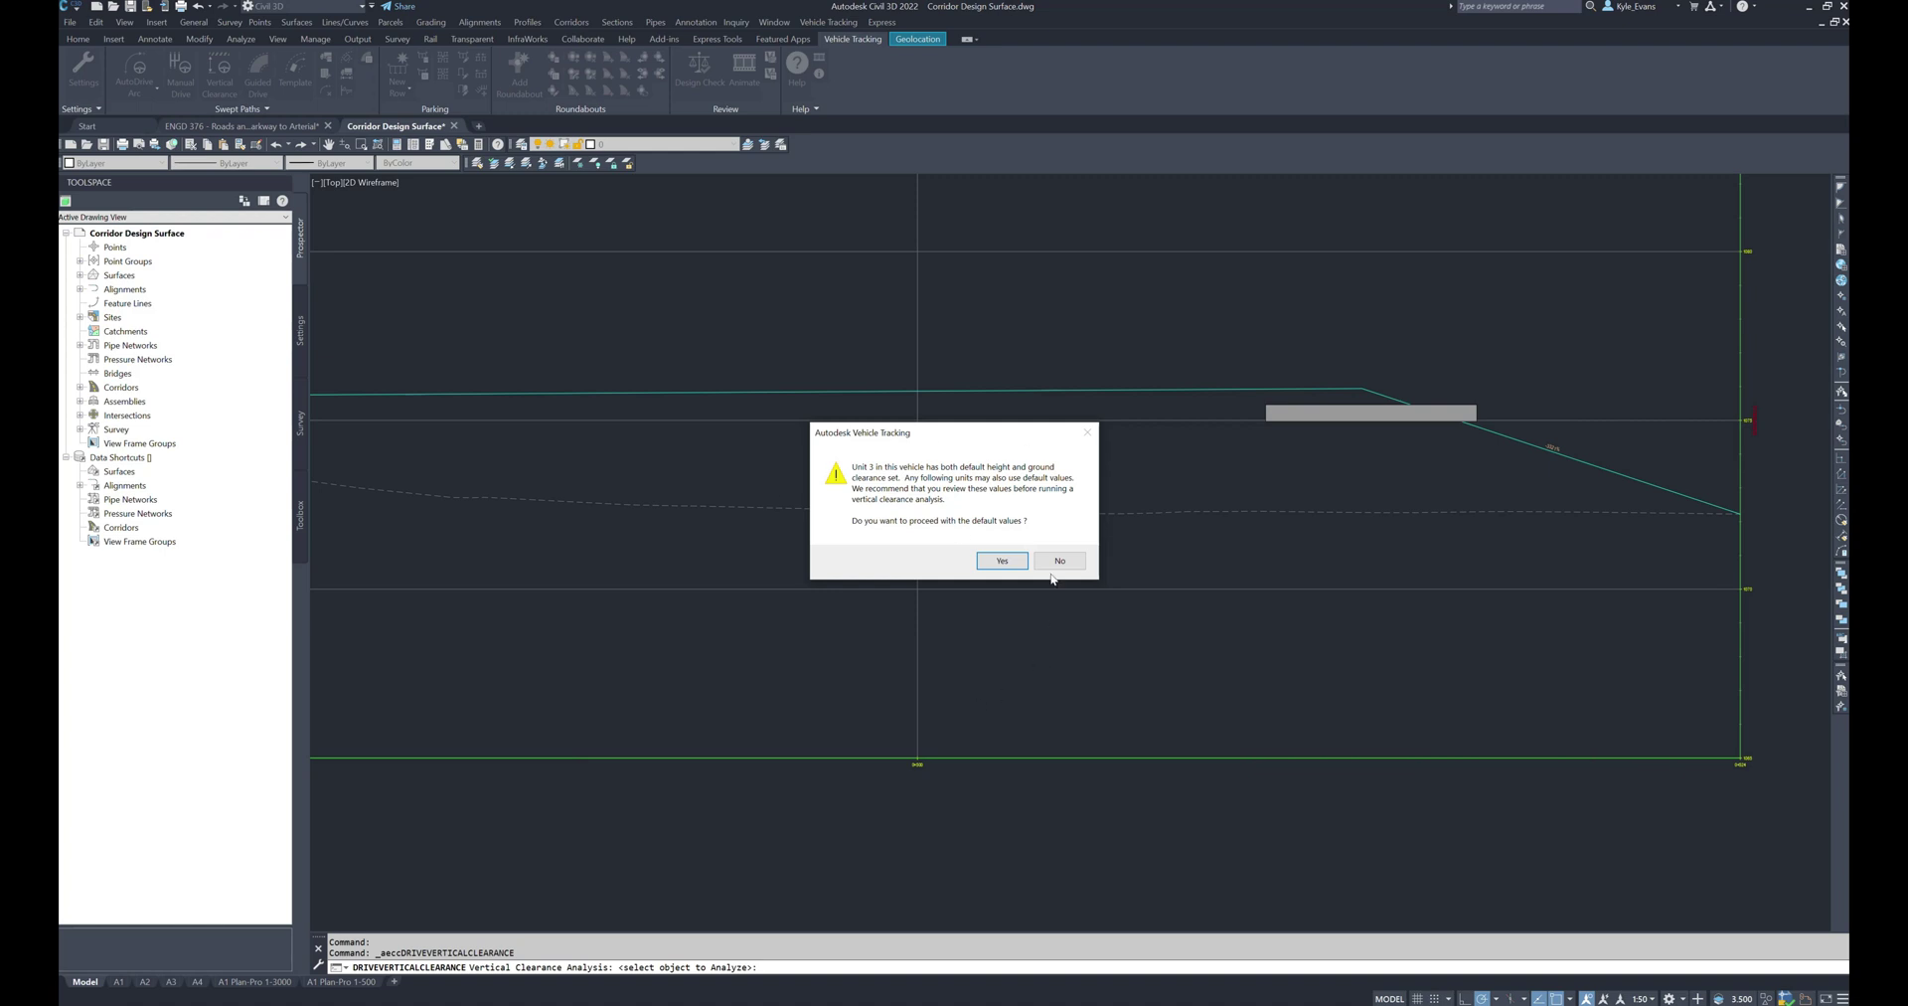
click(997, 563)
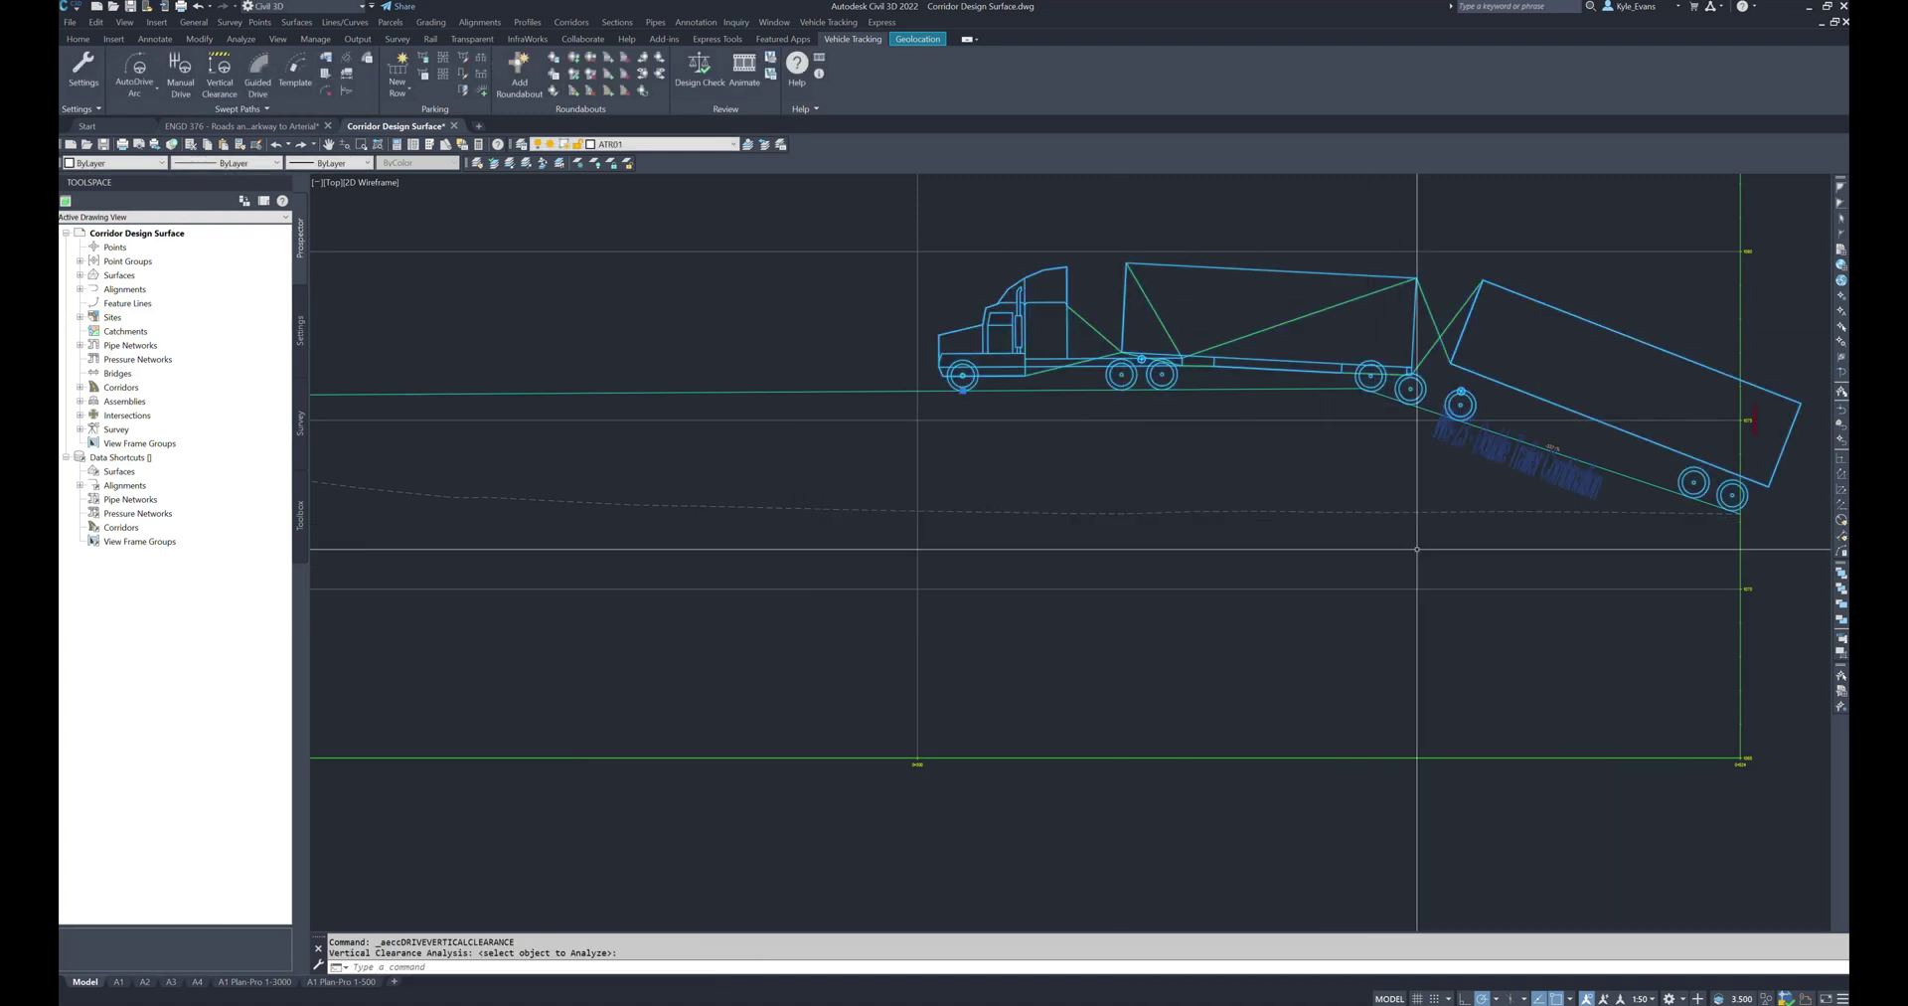
End the clearance command and select the WB-23 truck drawn on the profile
scroll(1415, 549, down, 6)
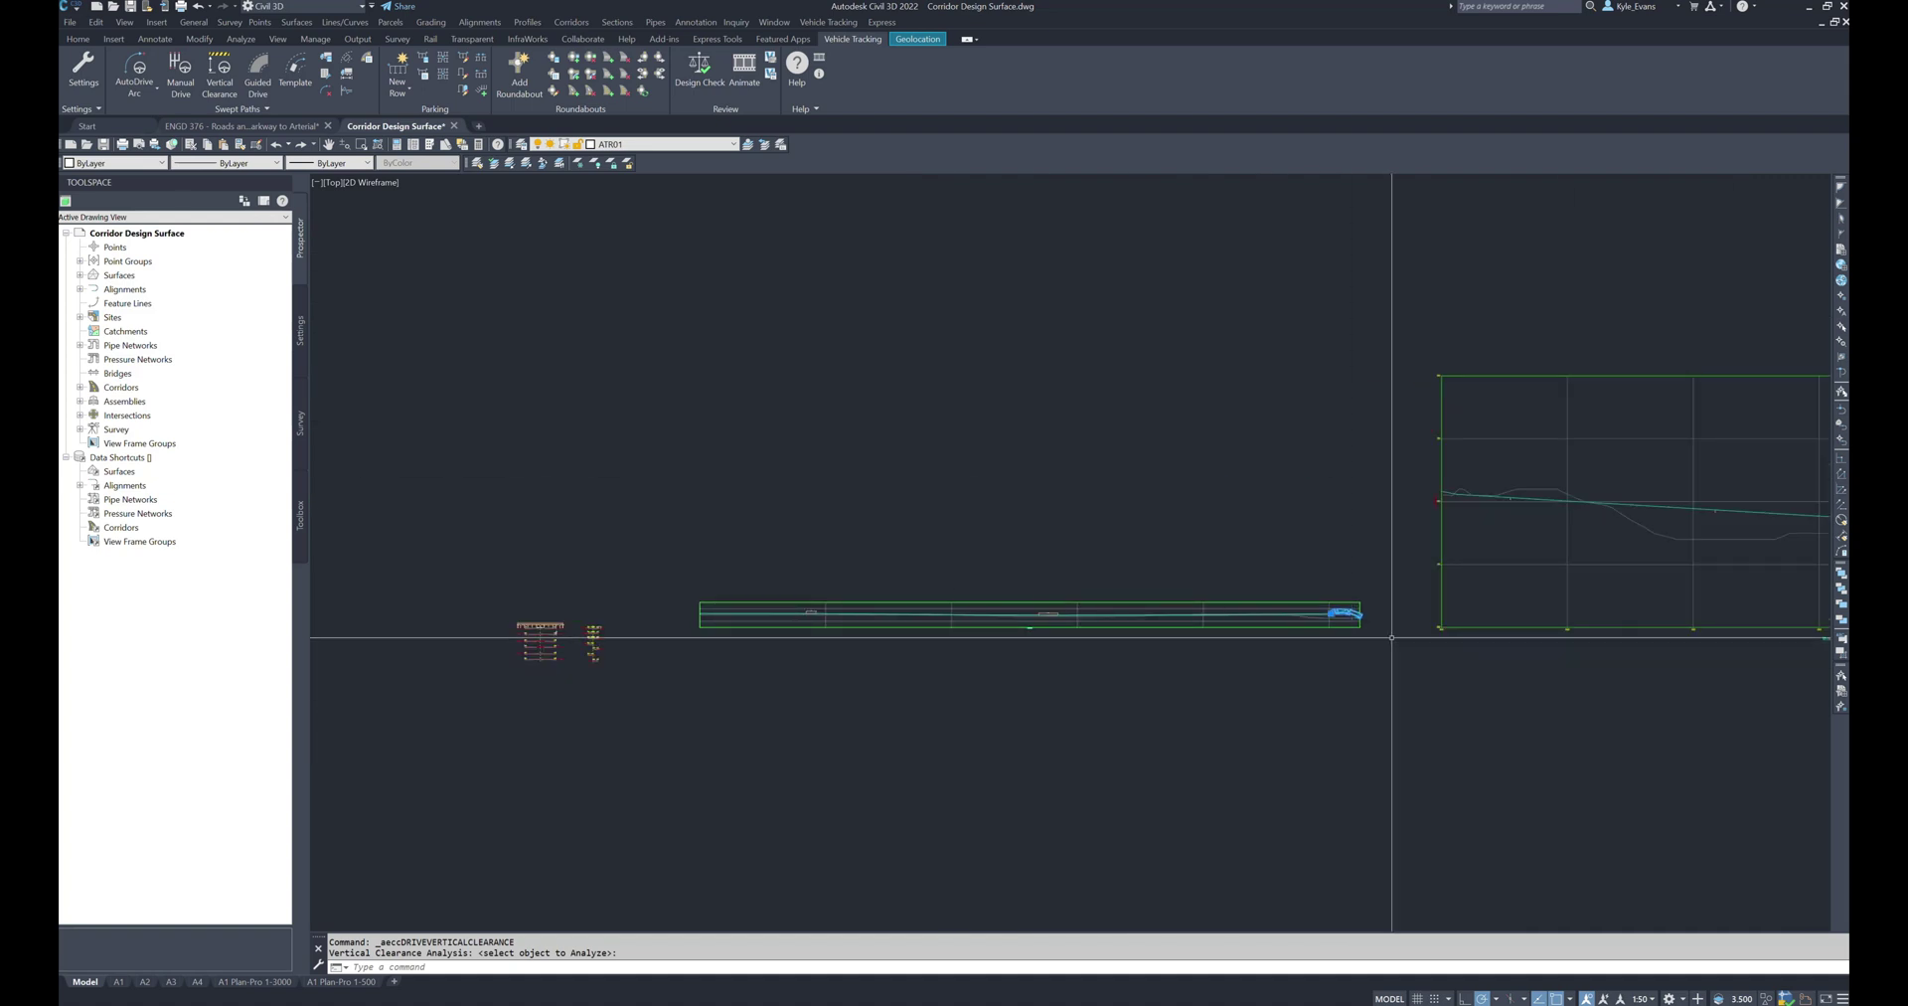
scroll(1352, 621, up, 10)
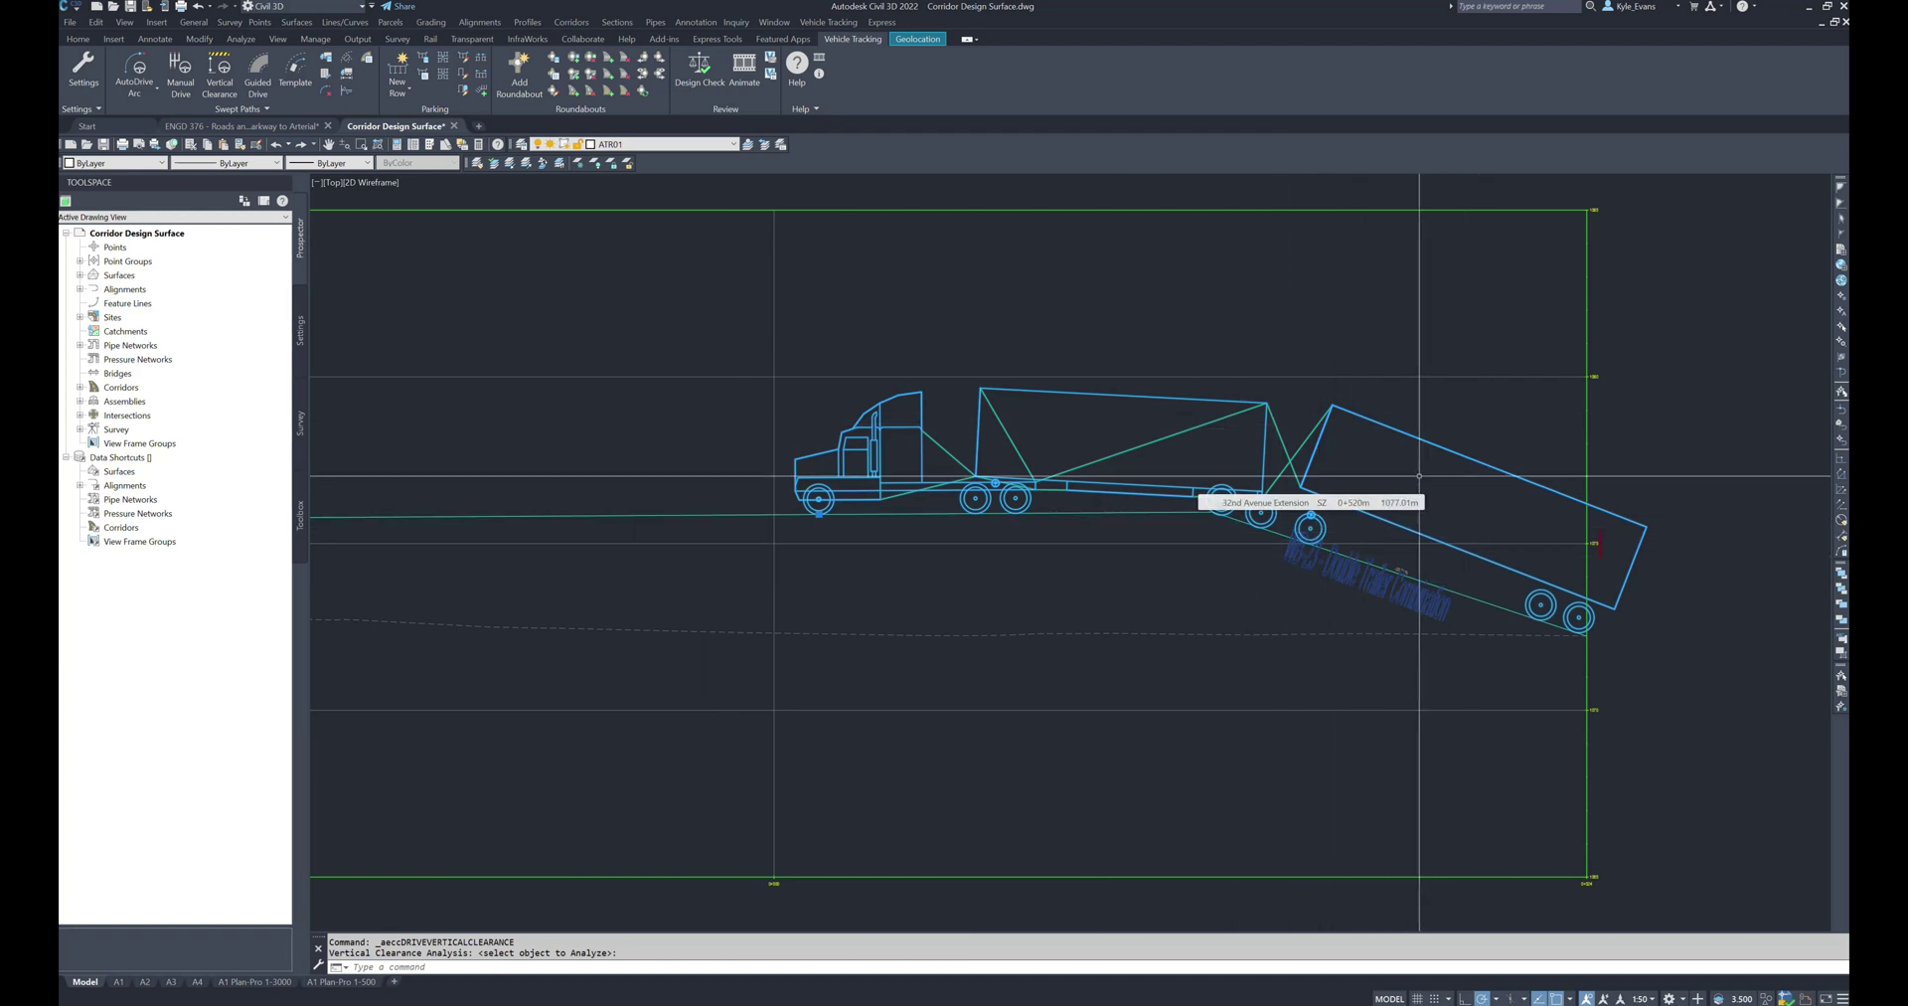
scroll(1419, 476, up, 2)
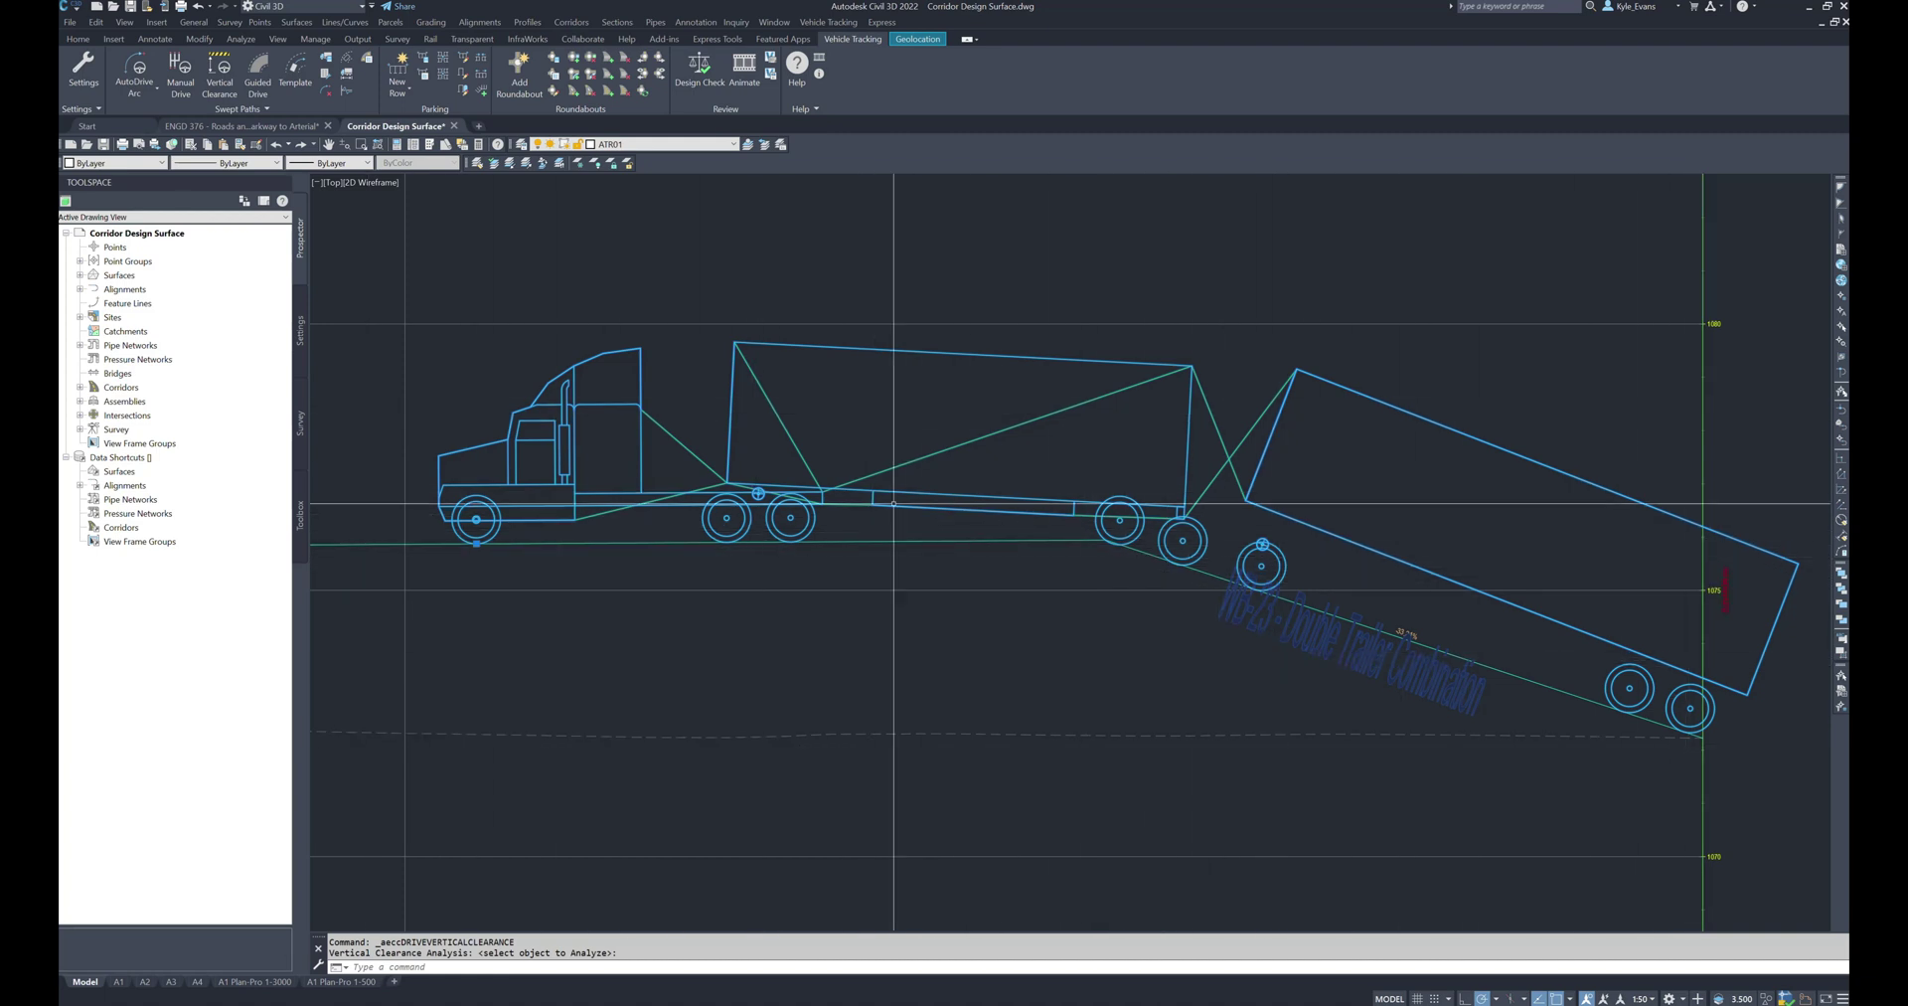
key(Escape)
scroll(1271, 556, down, 3)
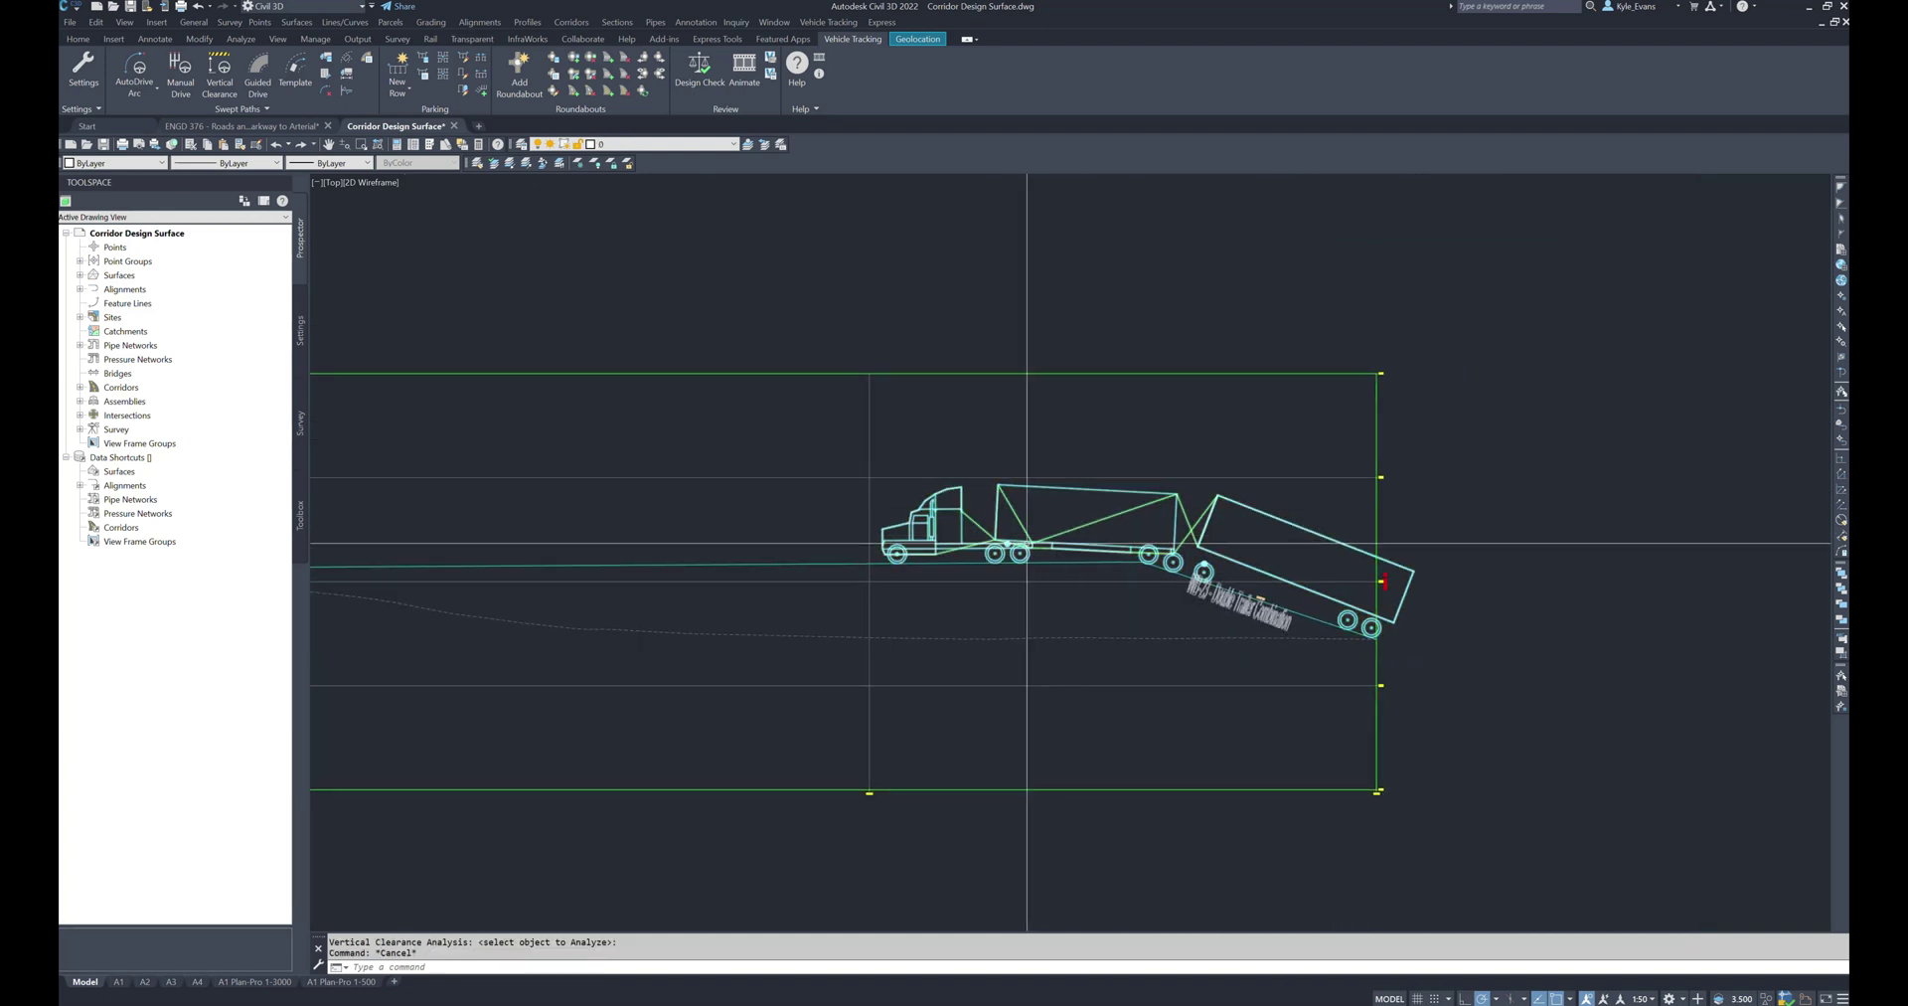
click(1034, 532)
Delete the WB-23 truck and place a WB-21 Semitrailer clearance check on the profile with default clearance
key(Delete)
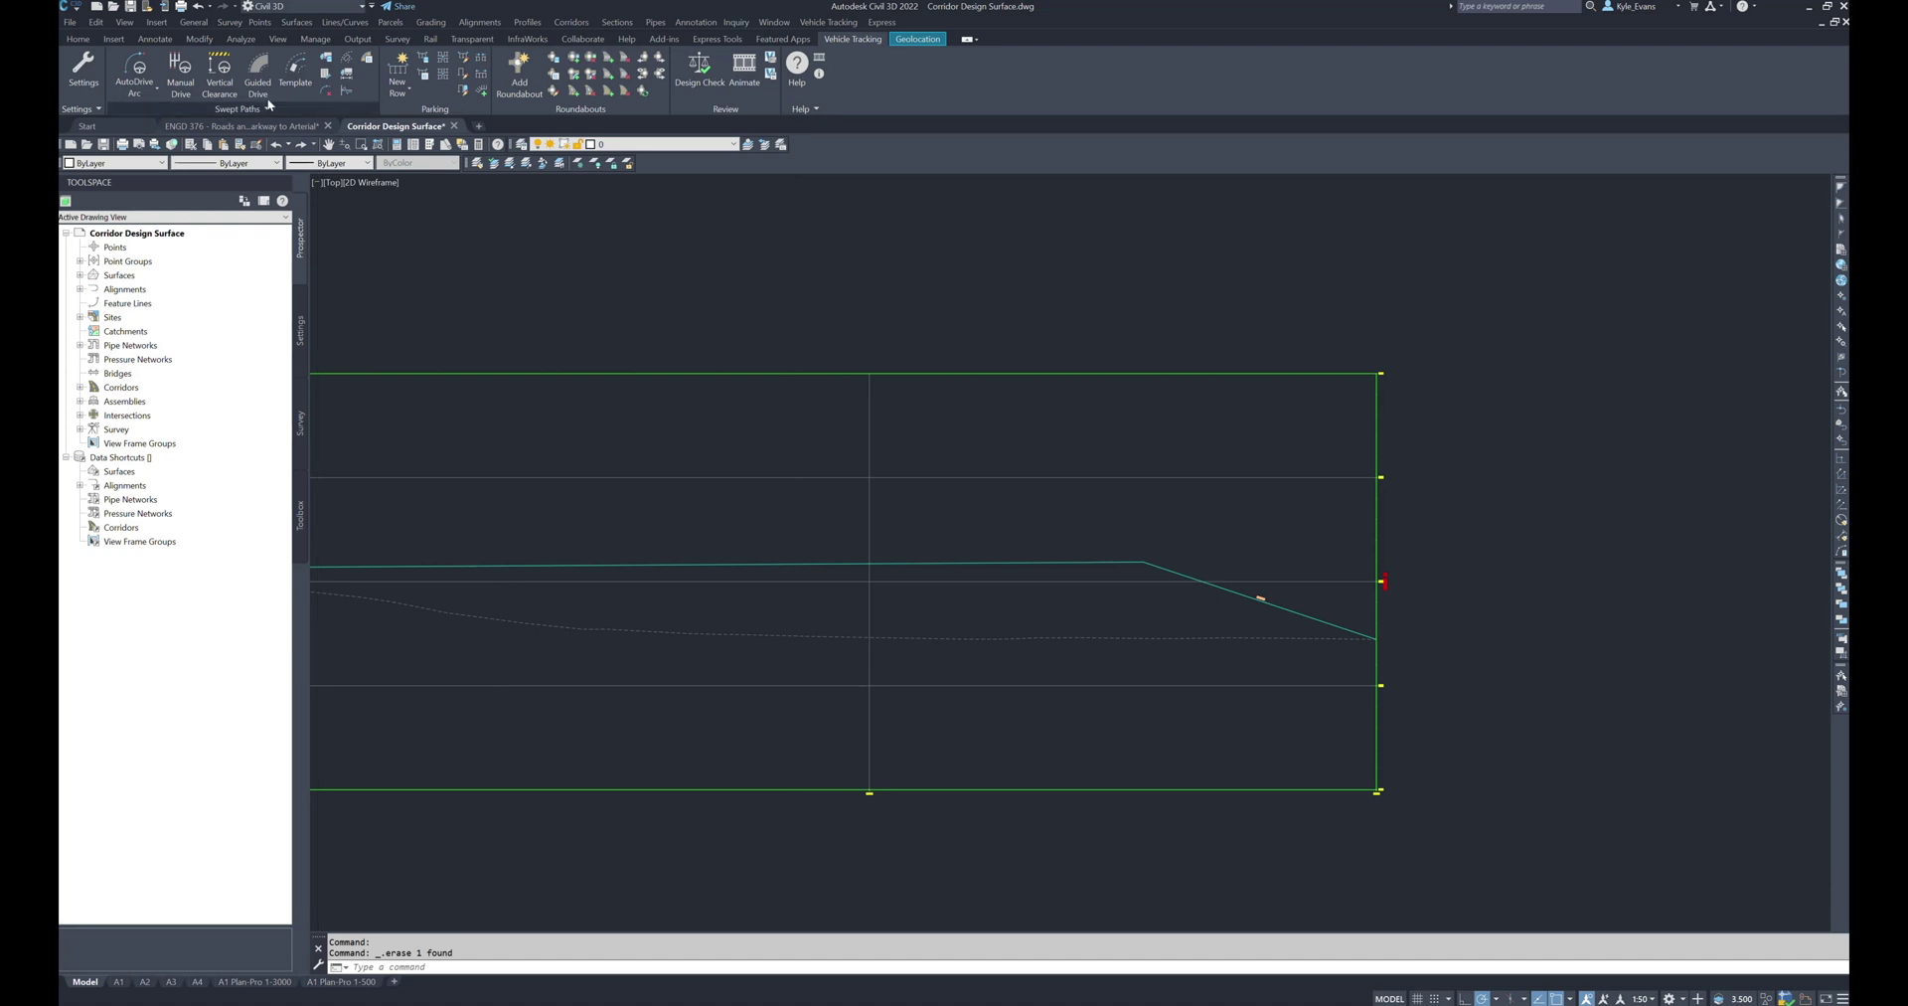
click(220, 72)
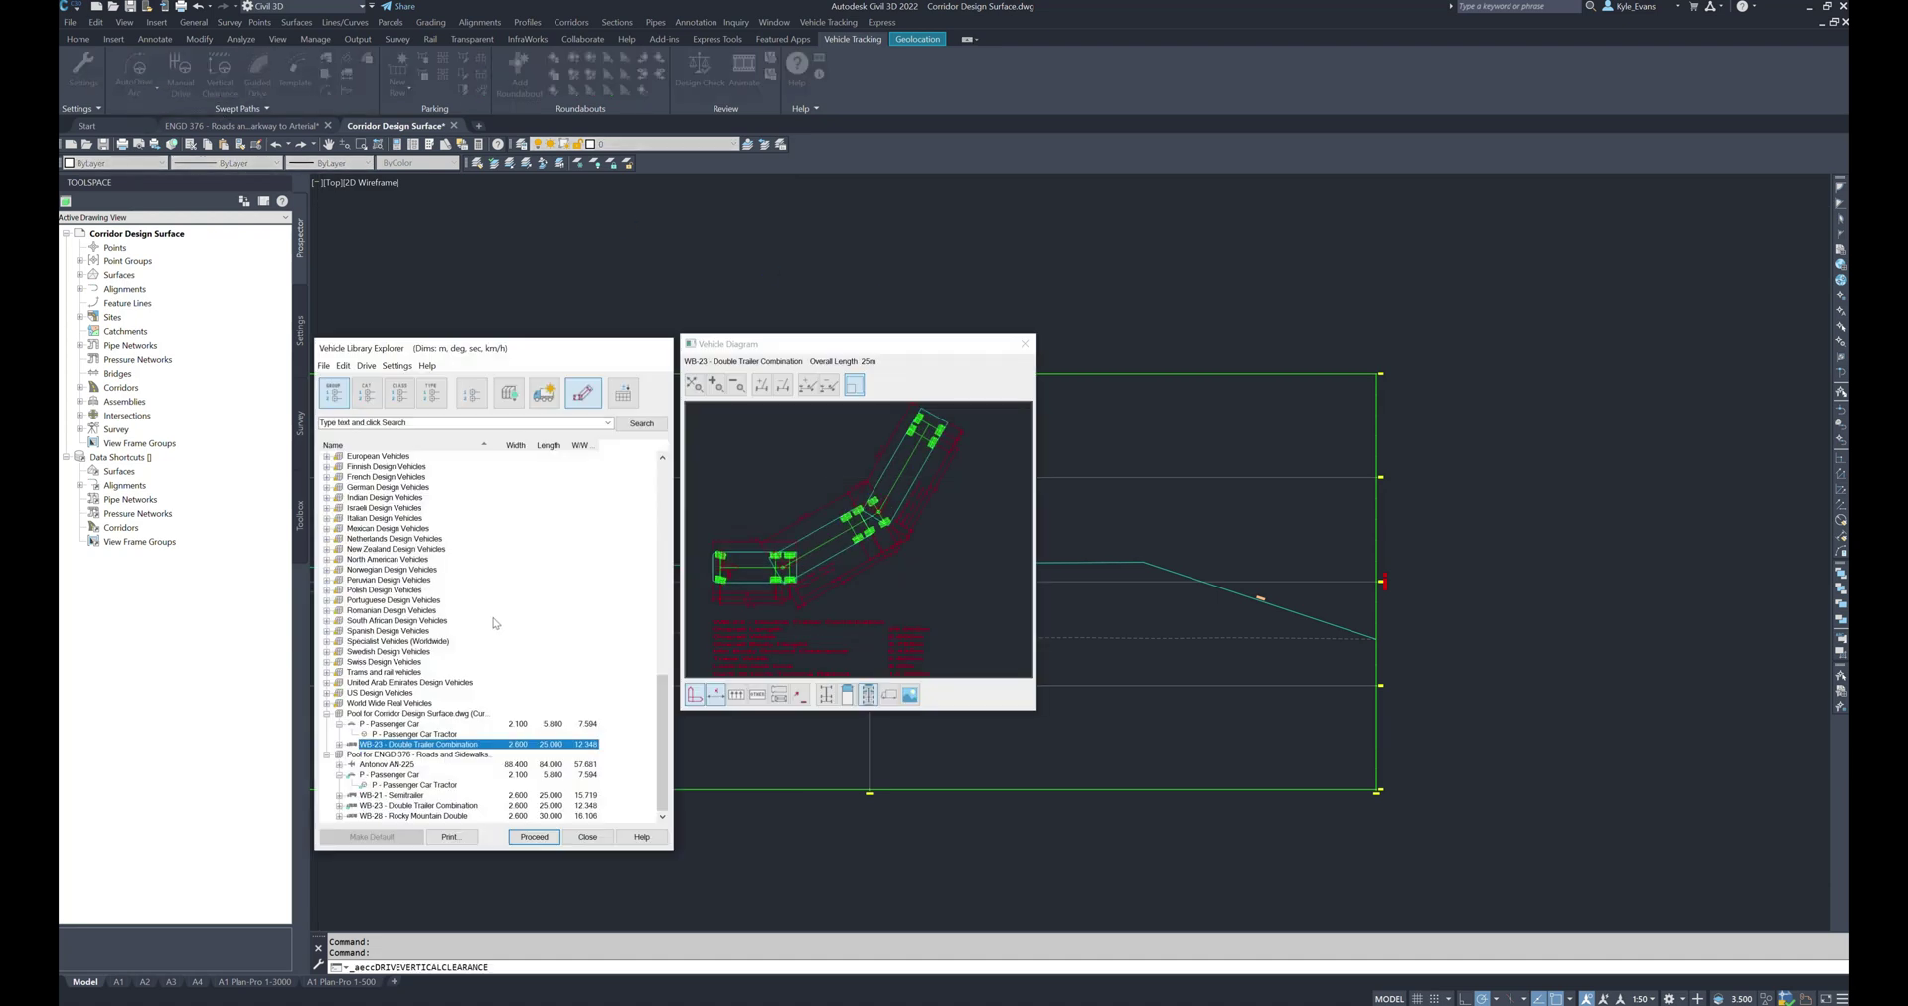
click(400, 795)
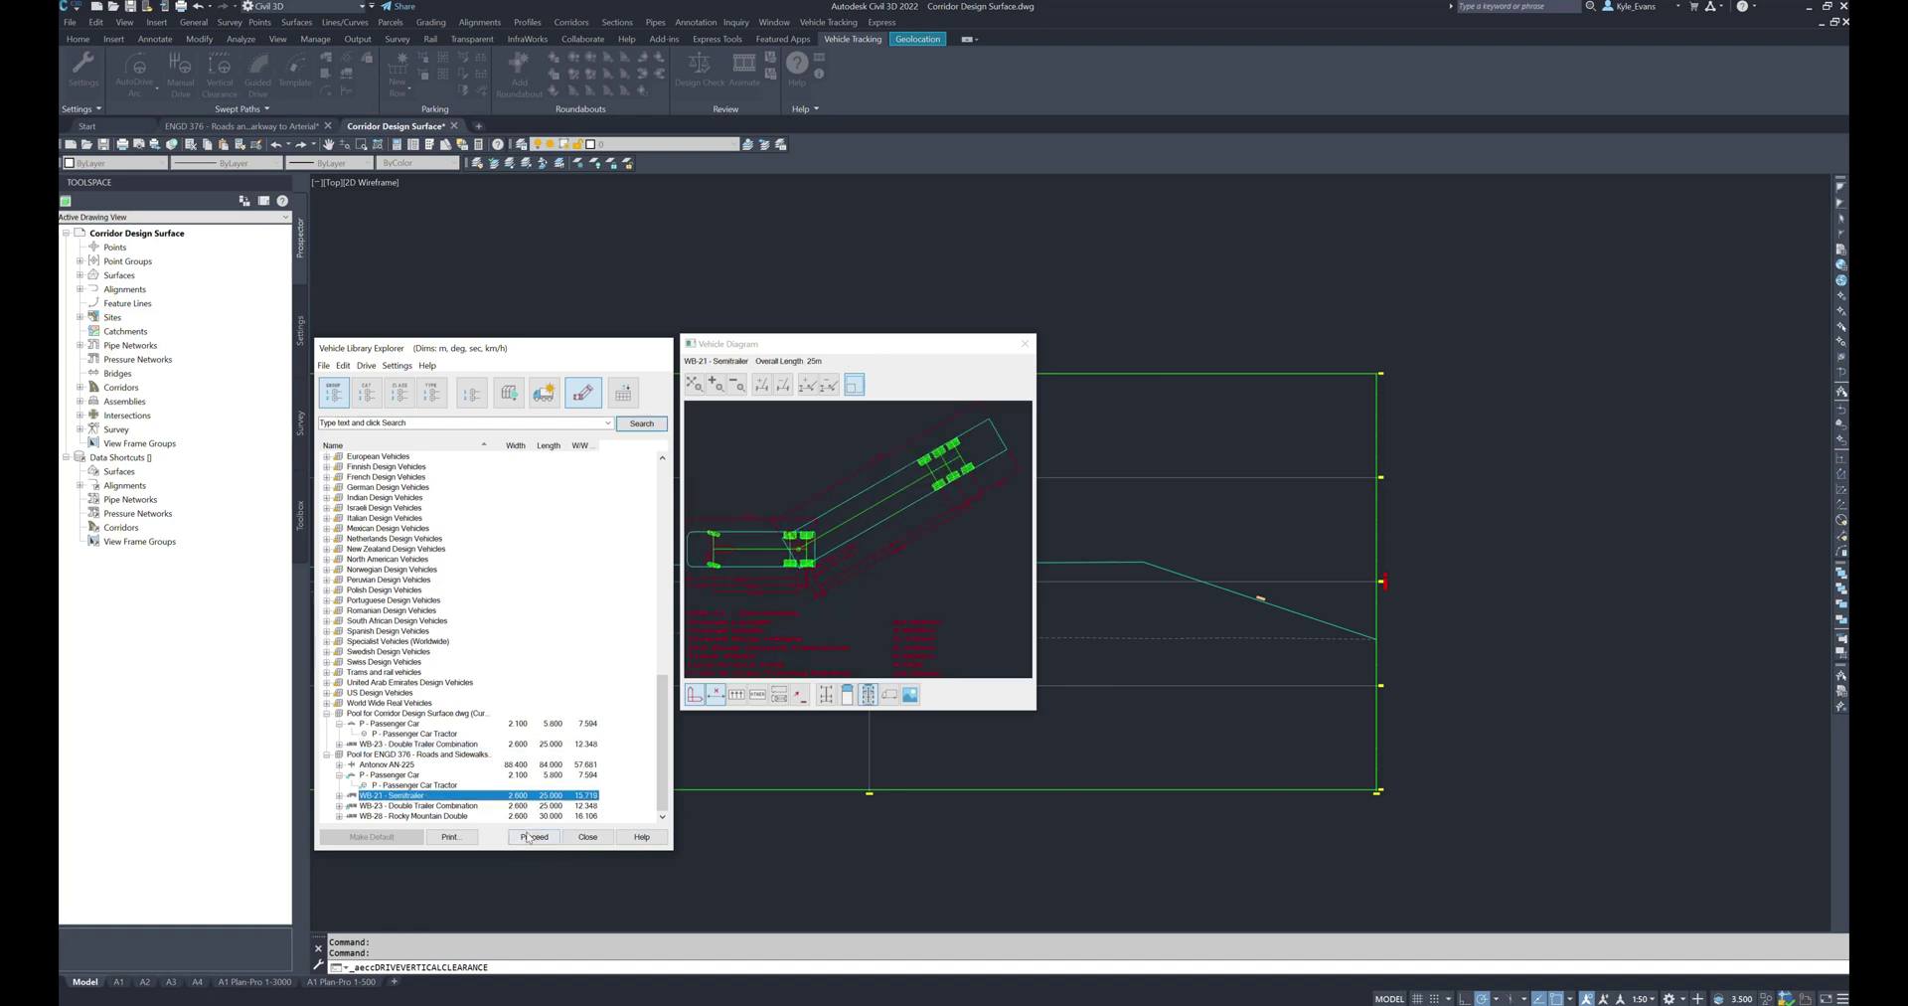
click(532, 836)
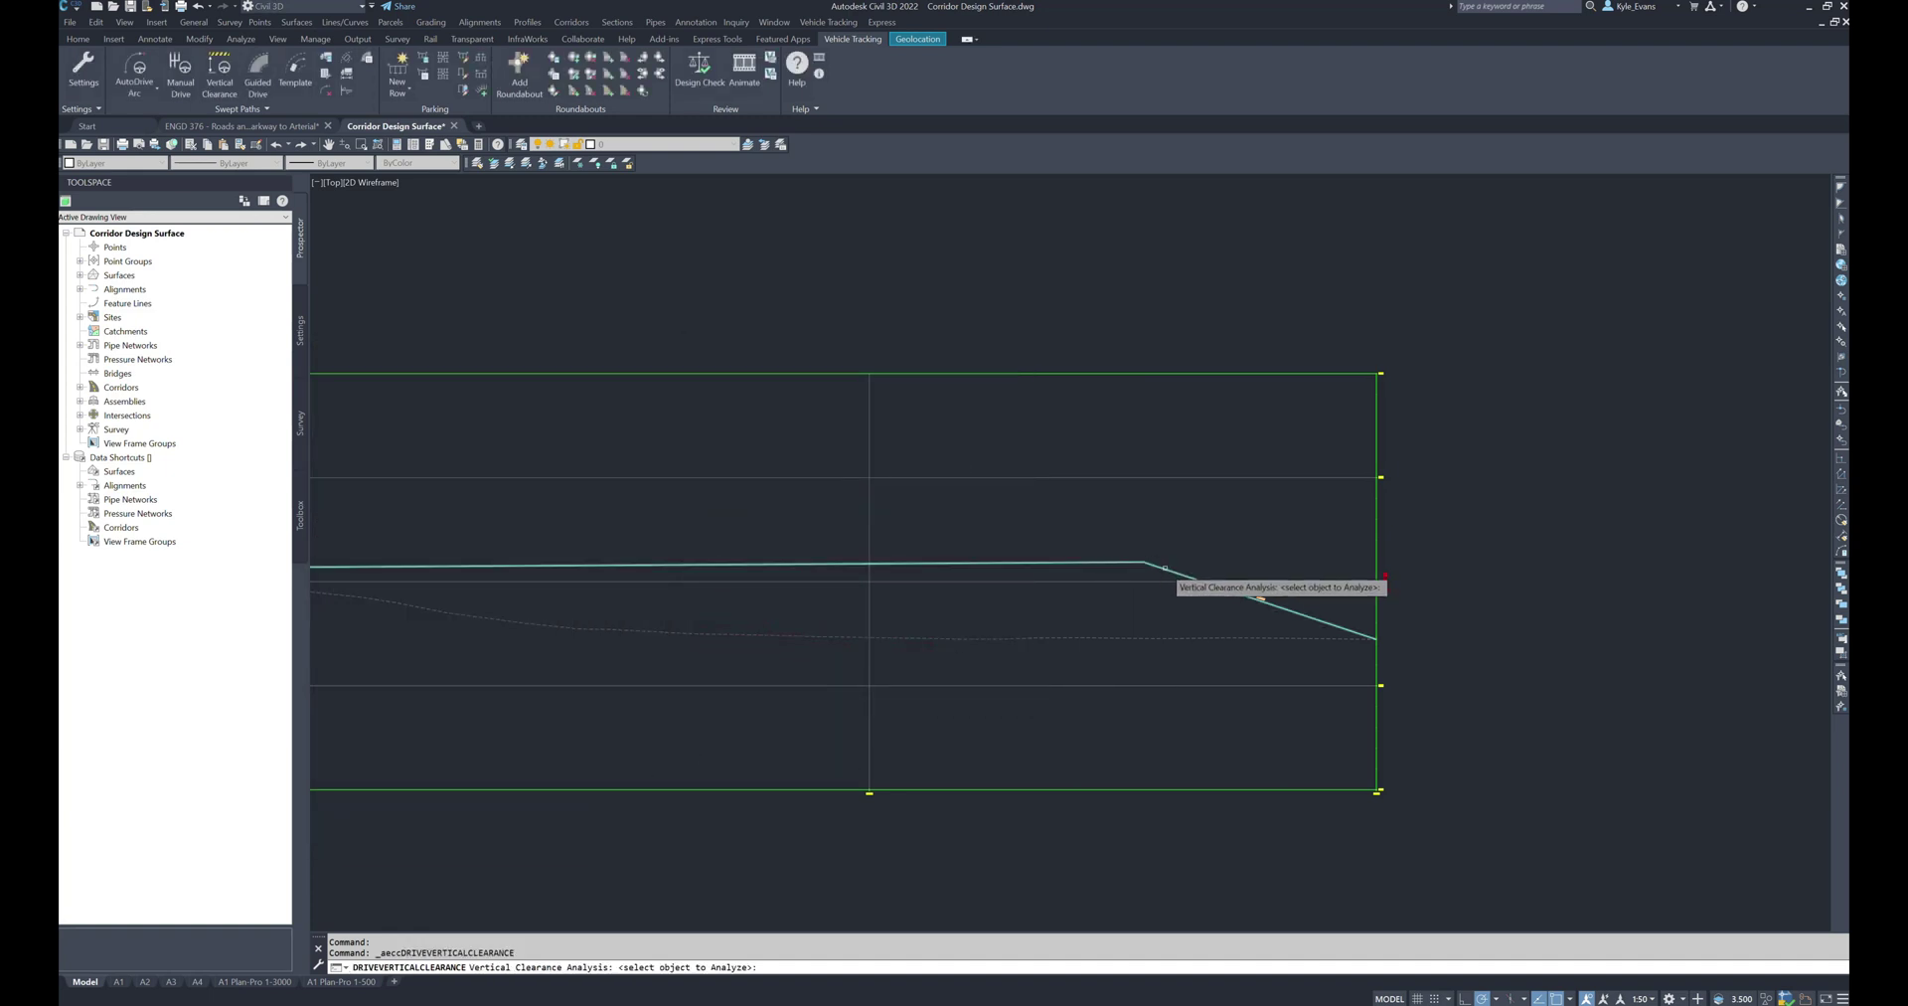
click(1136, 563)
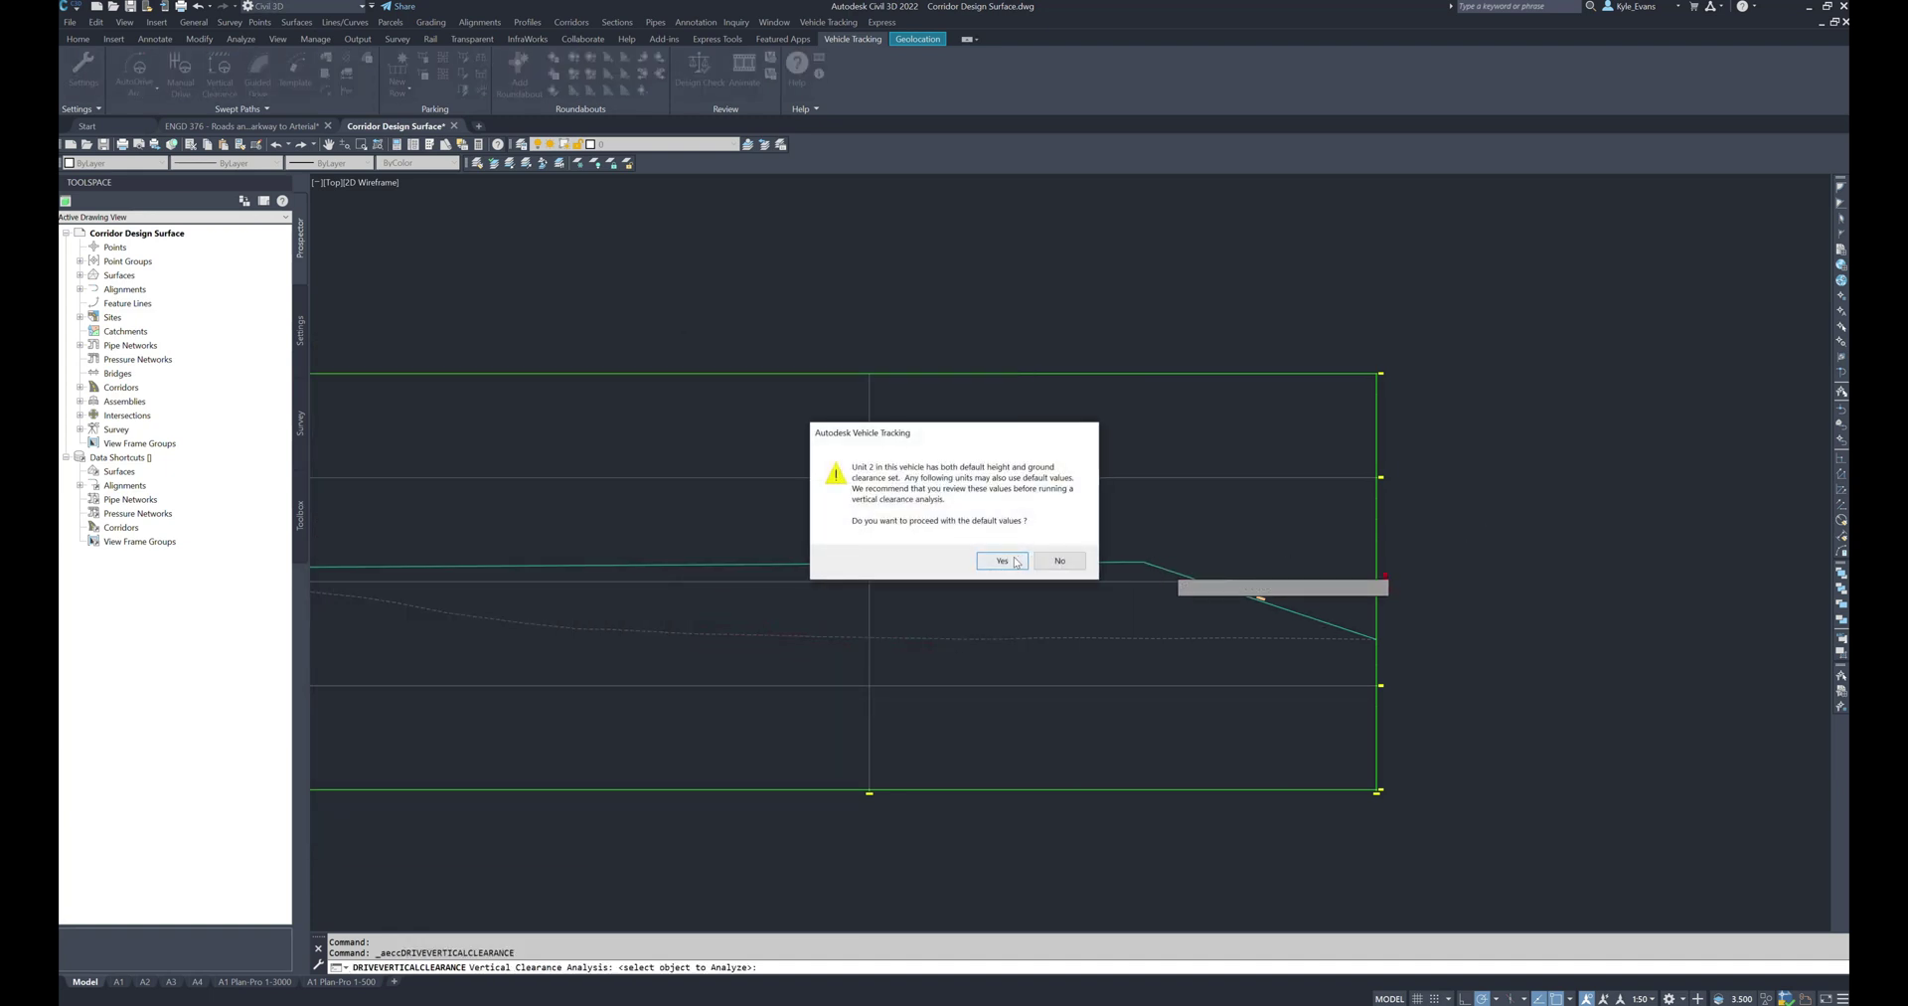
click(998, 562)
scroll(1067, 615, up, 2)
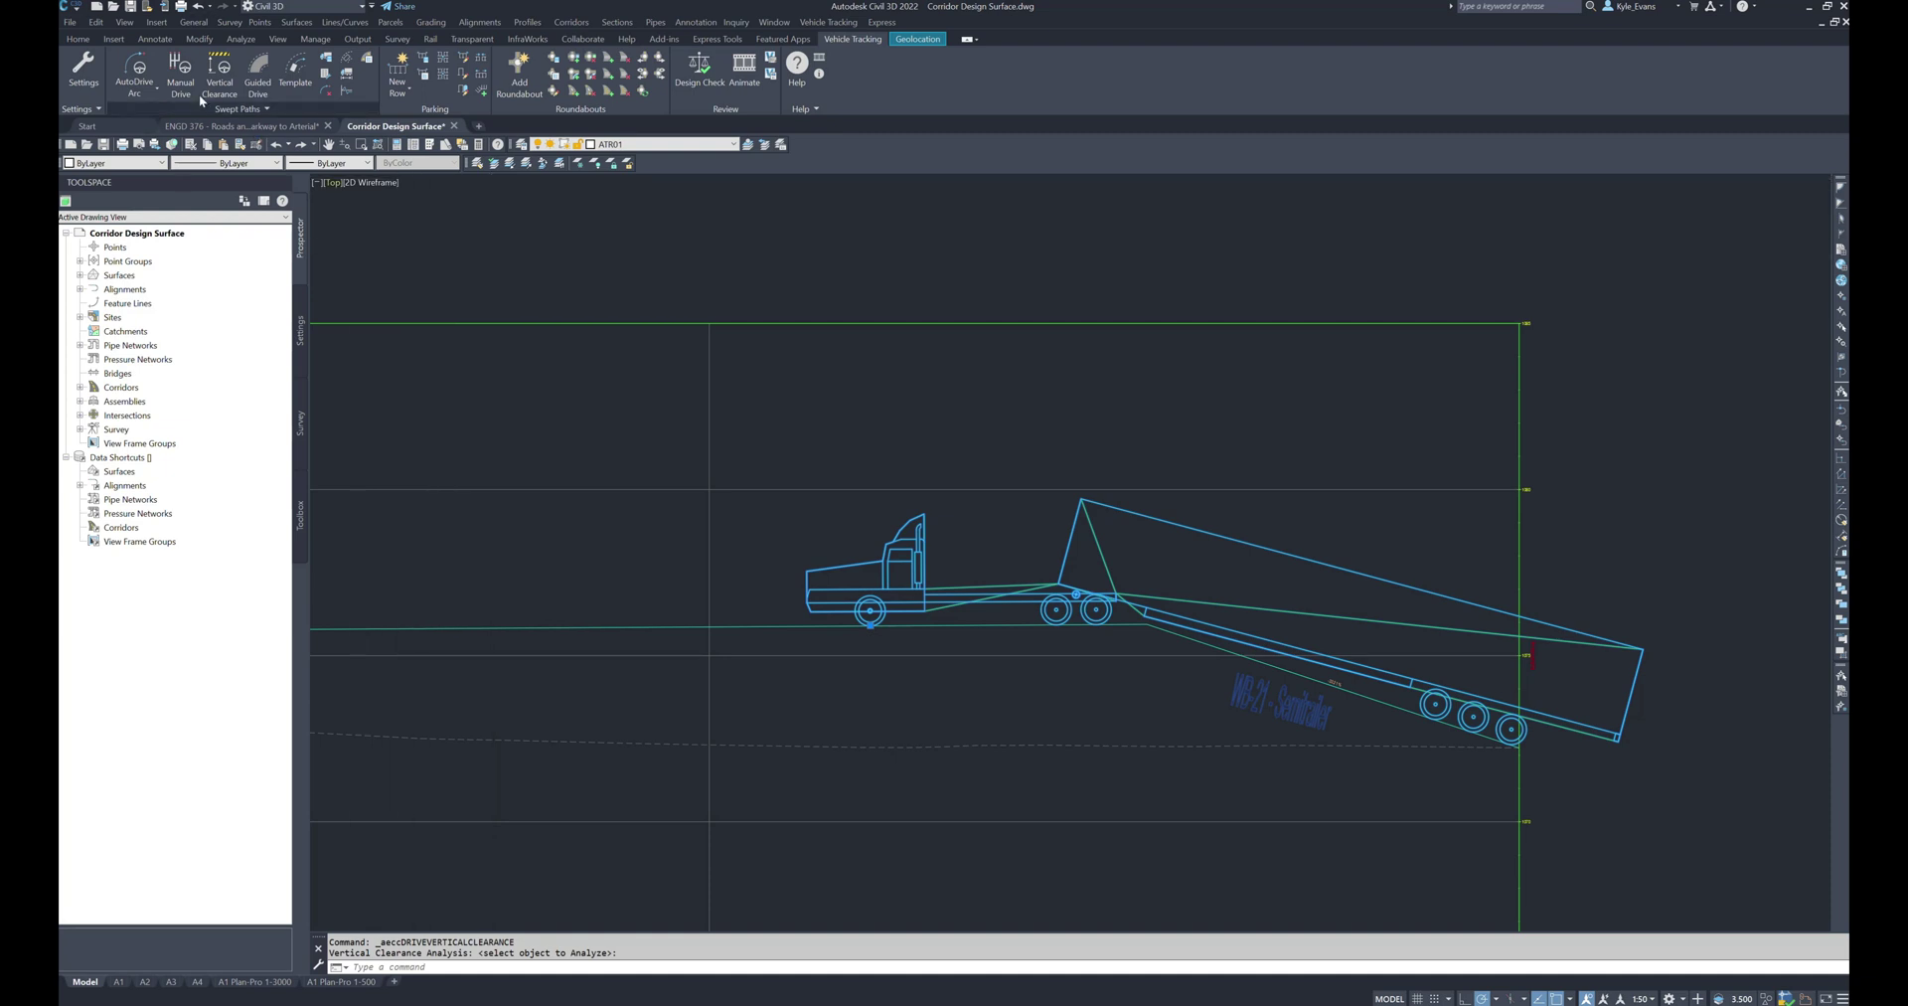
click(258, 106)
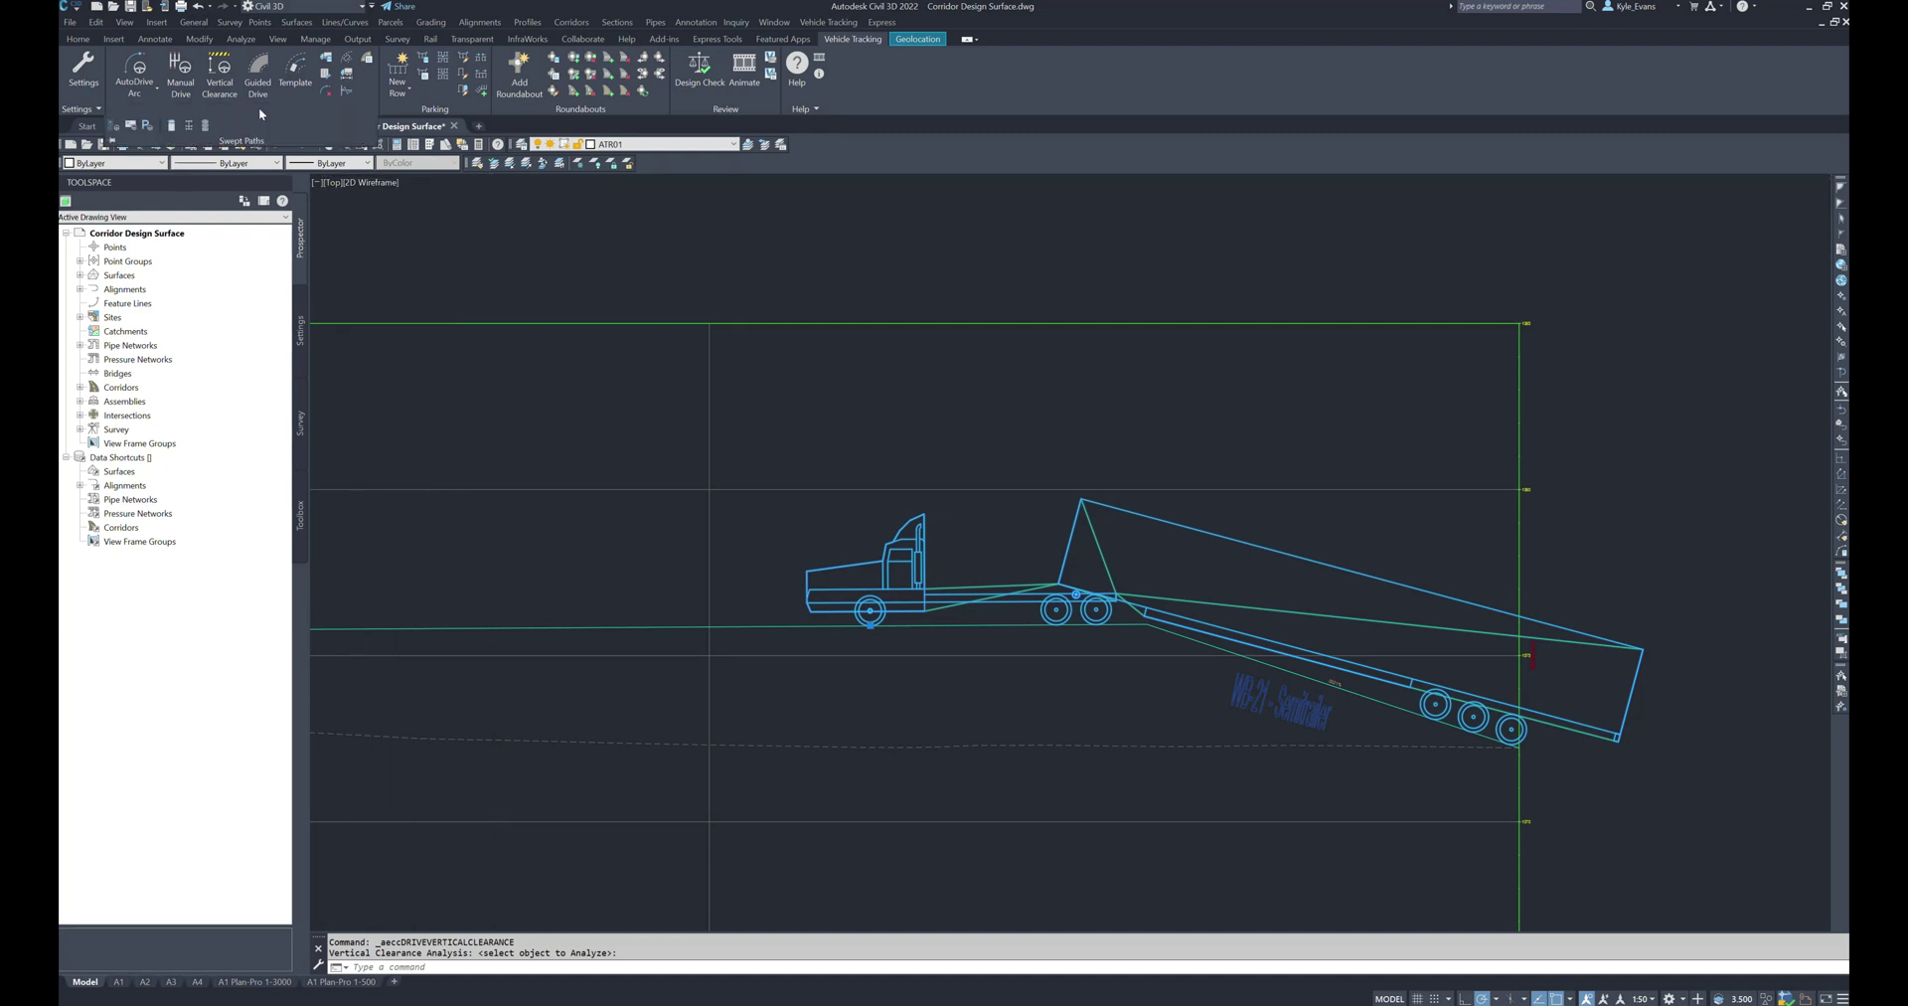